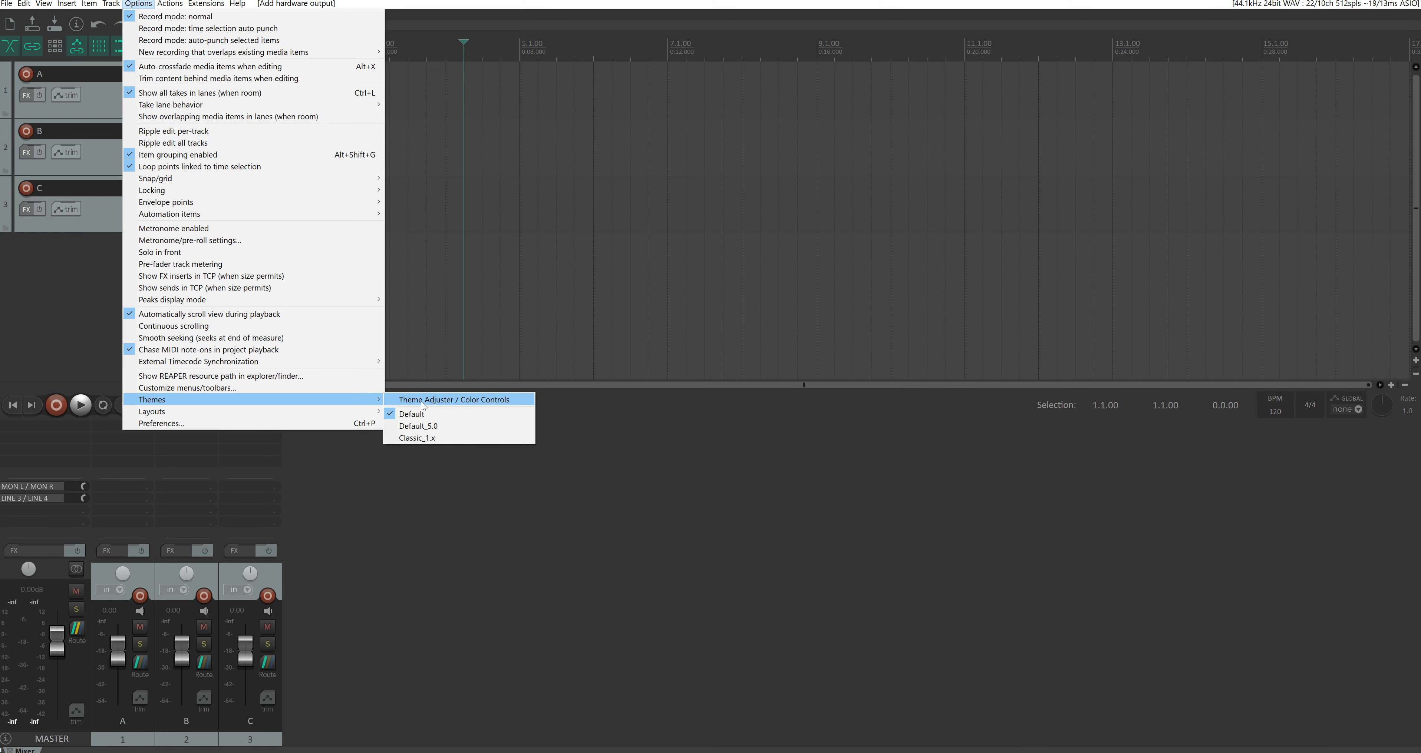
Open the Theme Adjuster / Color Controls and raise the theme's gamma slightly above 1.00
left_click(423, 406)
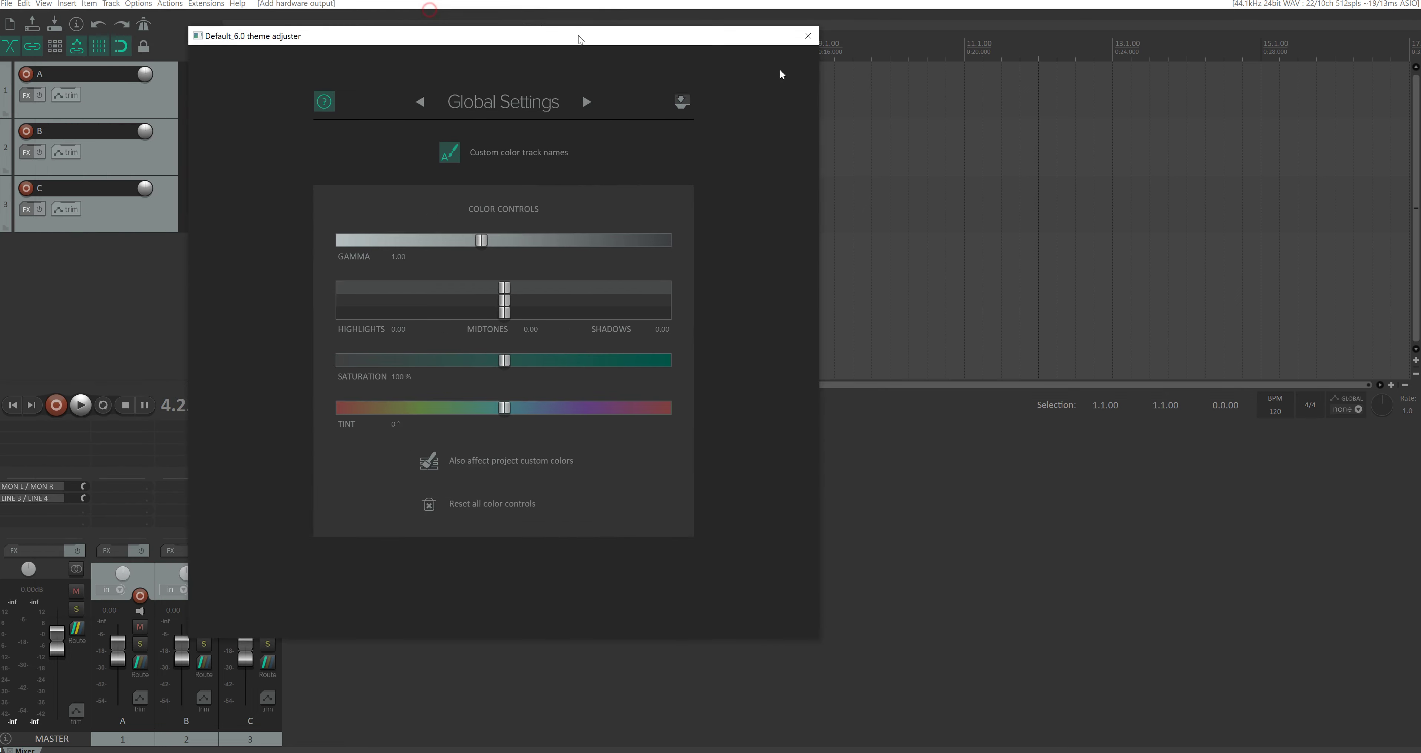
left_click_drag(579, 38, 930, 57)
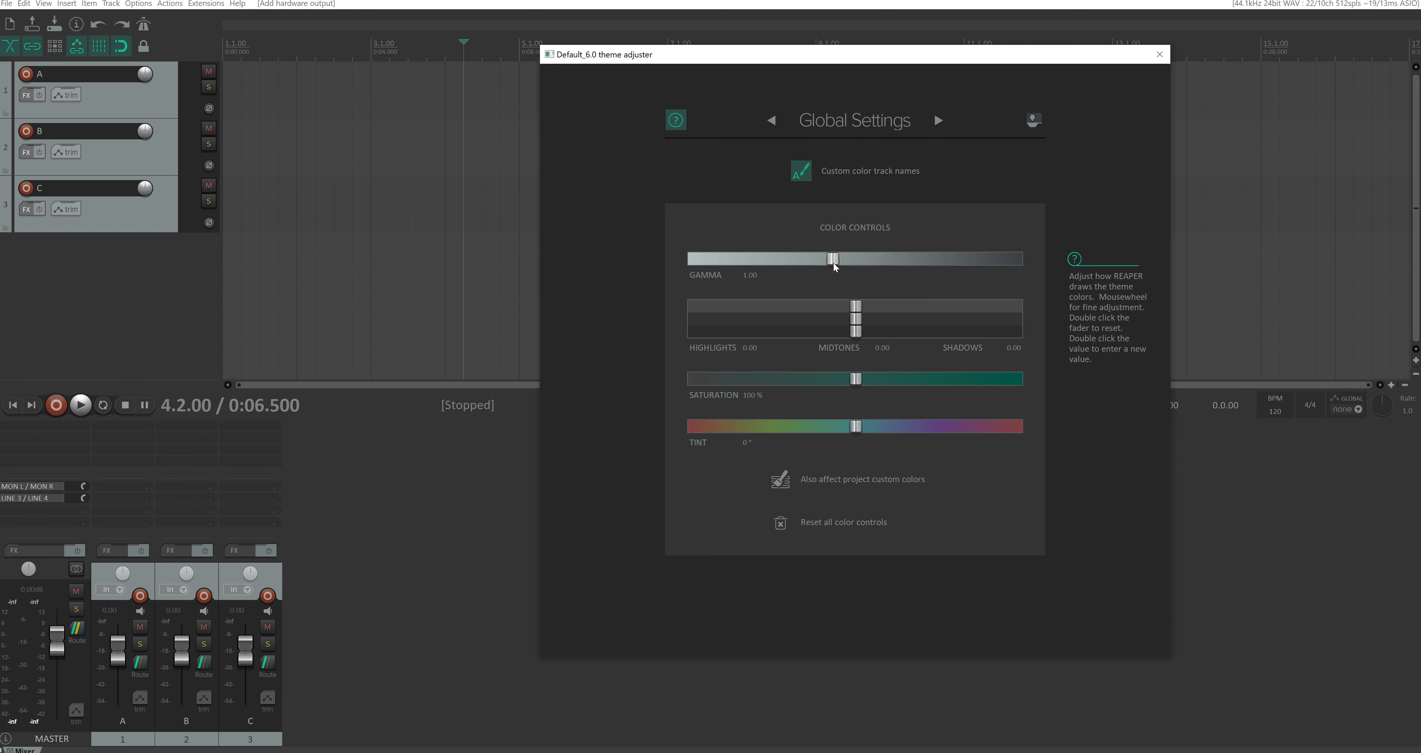
mouse_move(833, 259)
left_mouse_down()
mouse_move(790, 263)
mouse_move(877, 263)
mouse_move(834, 261)
left_mouse_up()
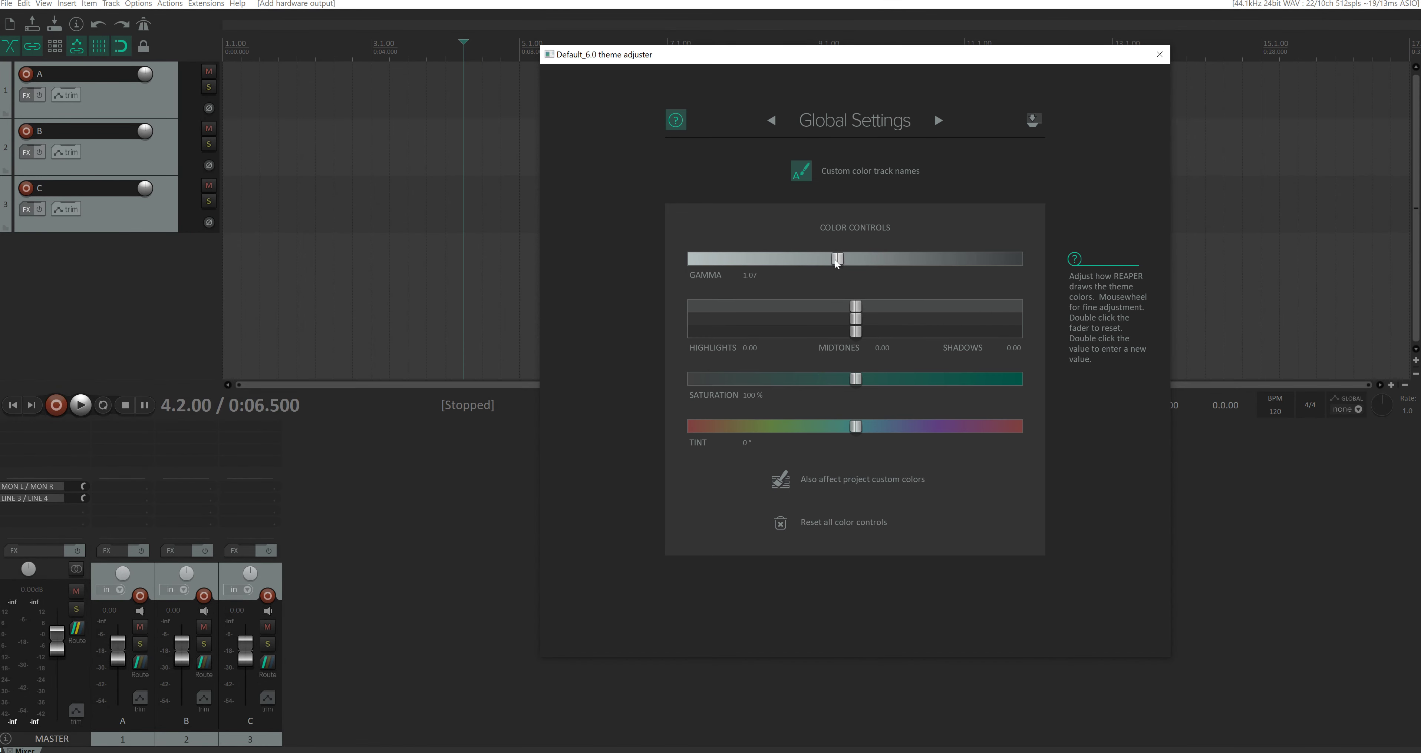
left_click_drag(858, 310, 821, 339)
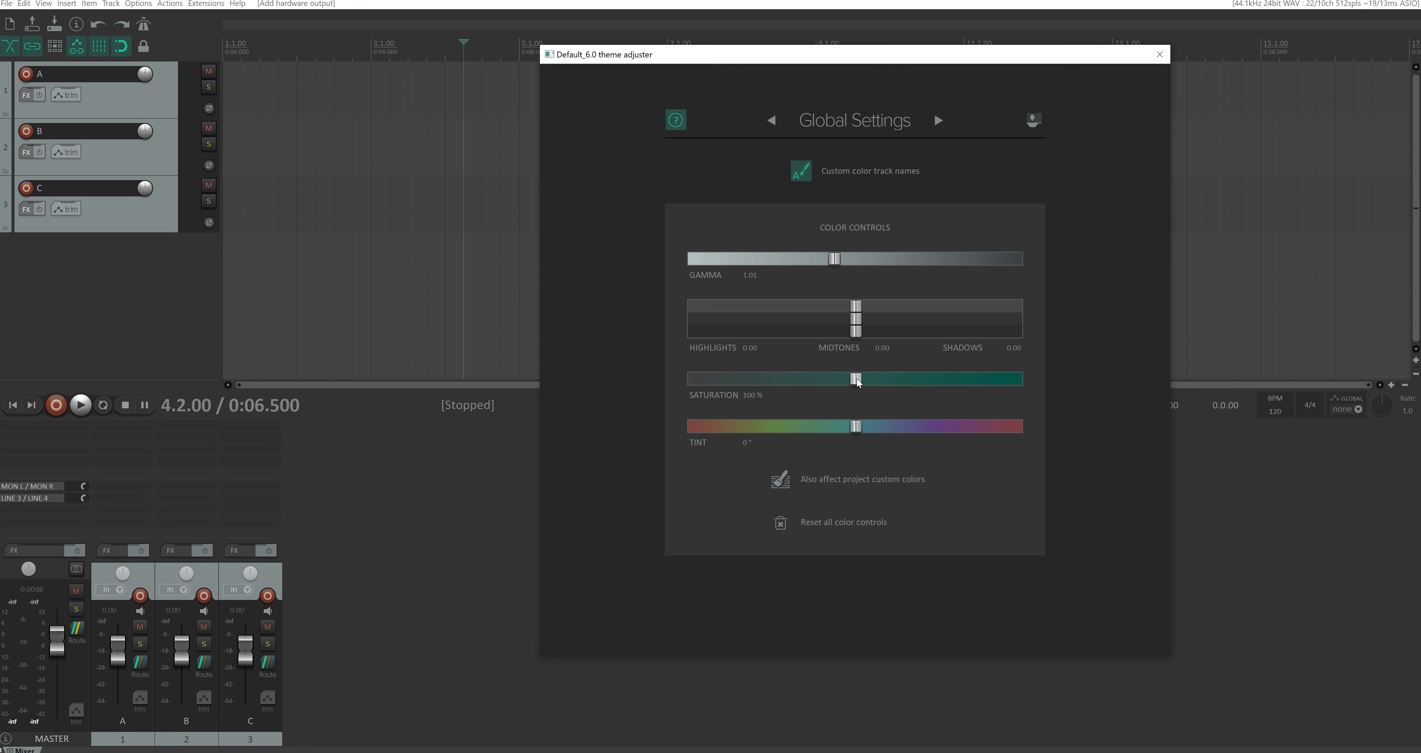
Try a purple theme tint of about 111° and reset the tint to its default
left_click_drag(857, 383, 956, 426)
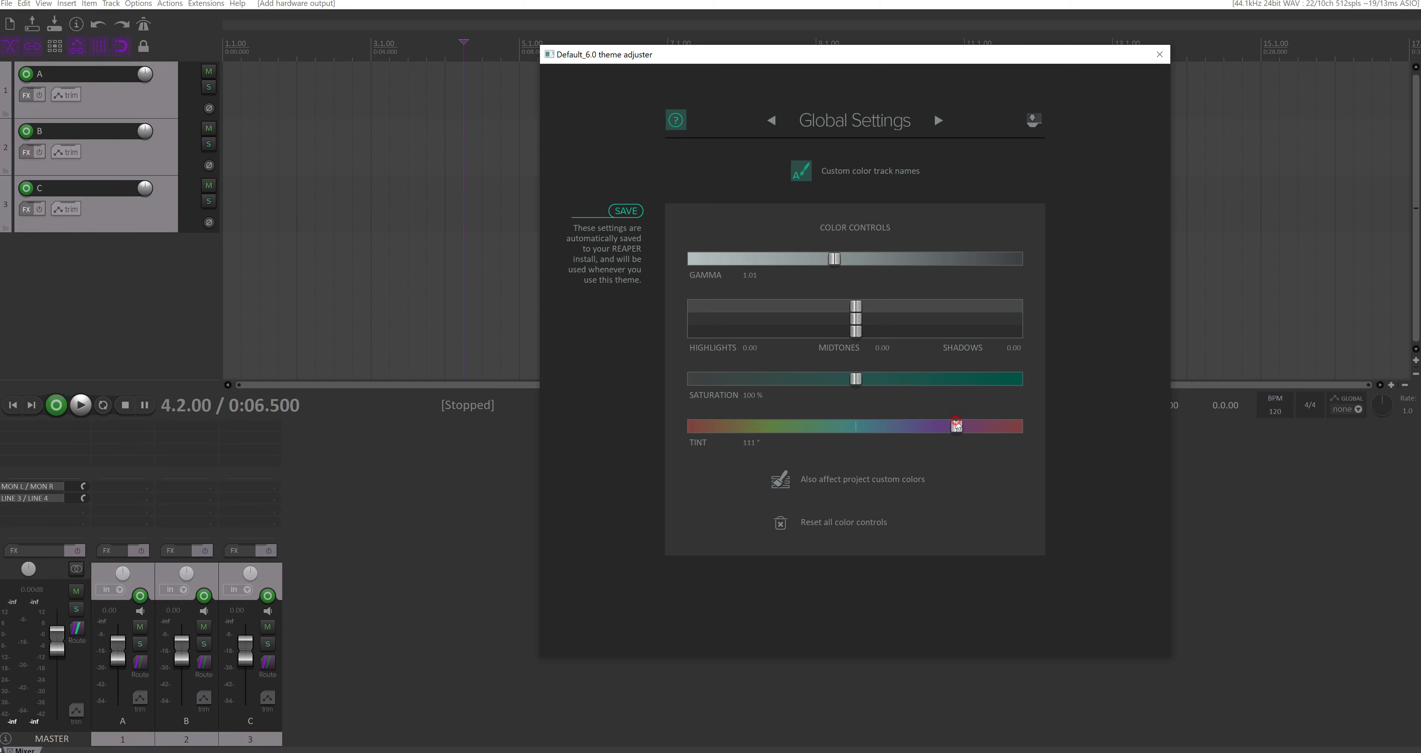
double_click(956, 426)
Set track C to a custom pure red color from the basic colors
left_click(130, 228)
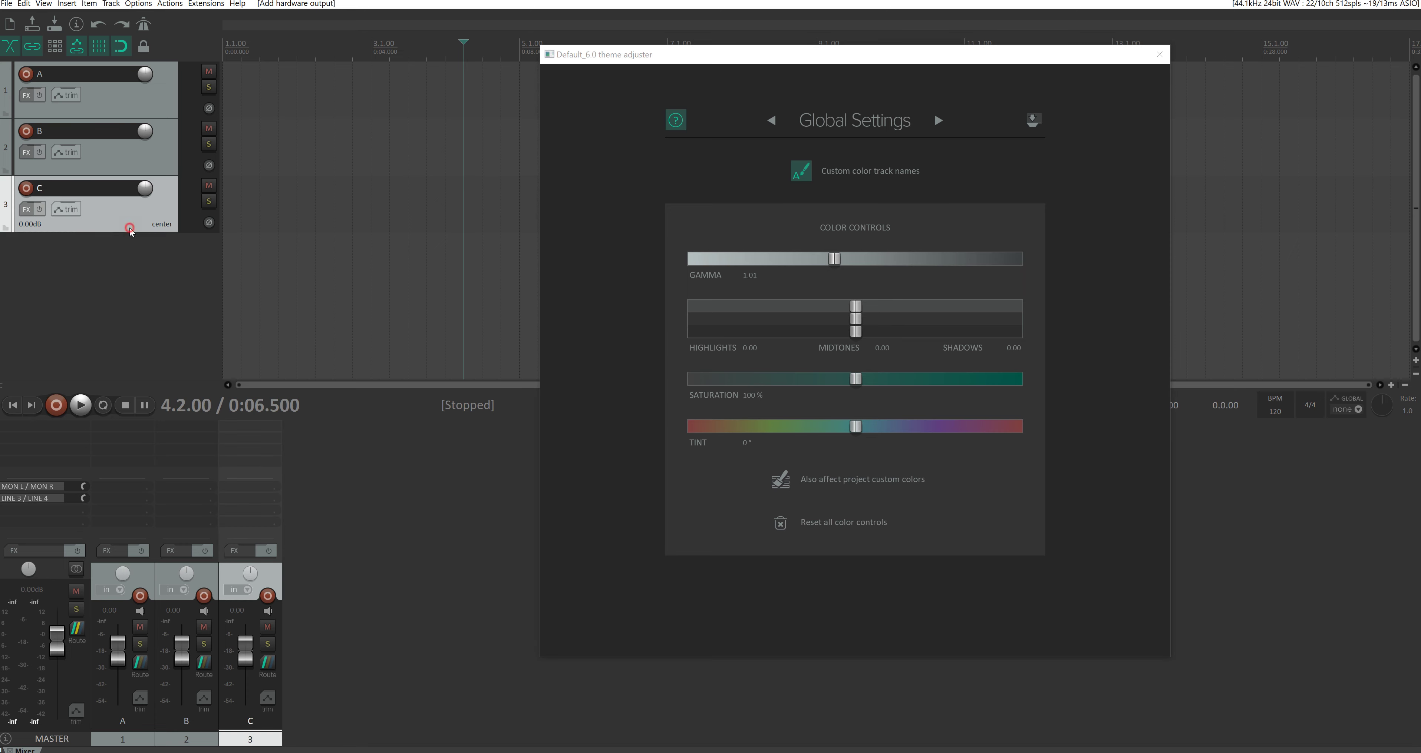
right_click(130, 228)
mouse_move(182, 457)
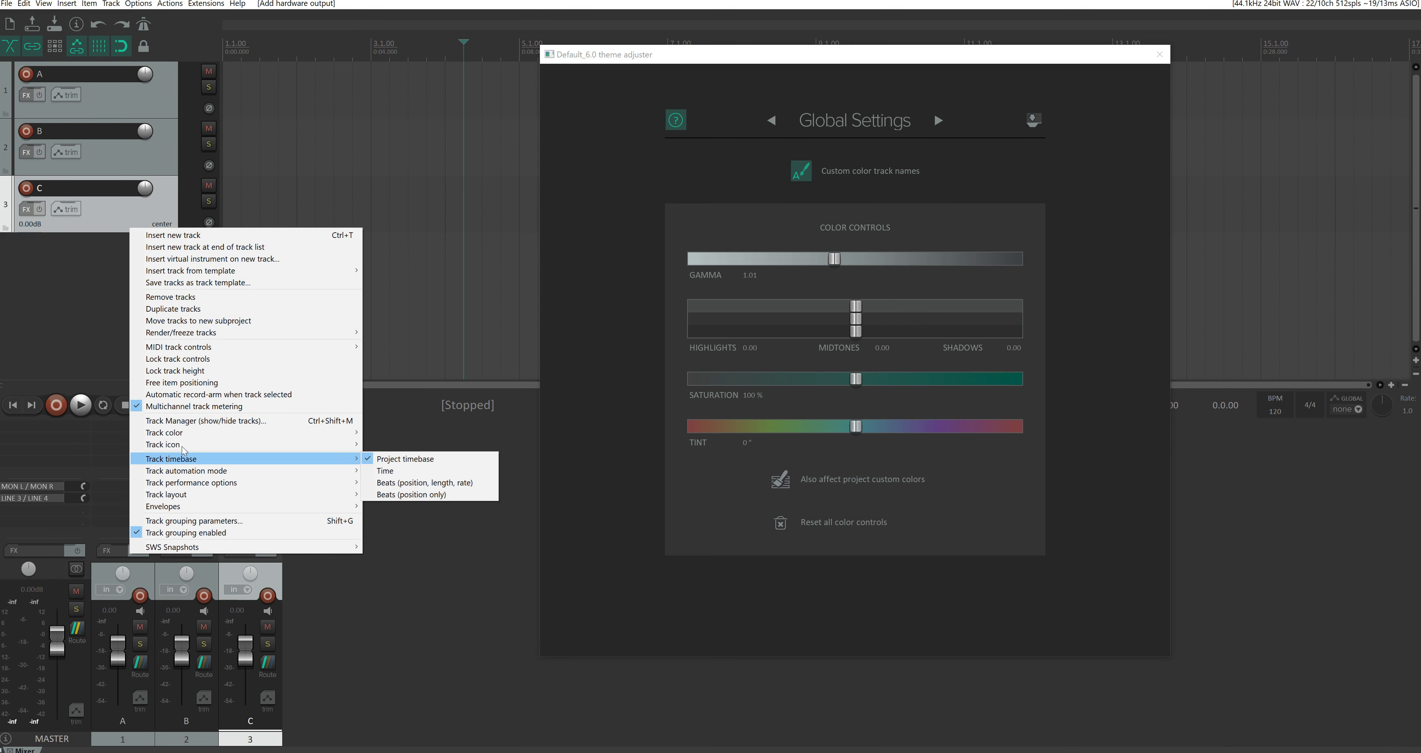
mouse_move(297, 433)
left_click(397, 433)
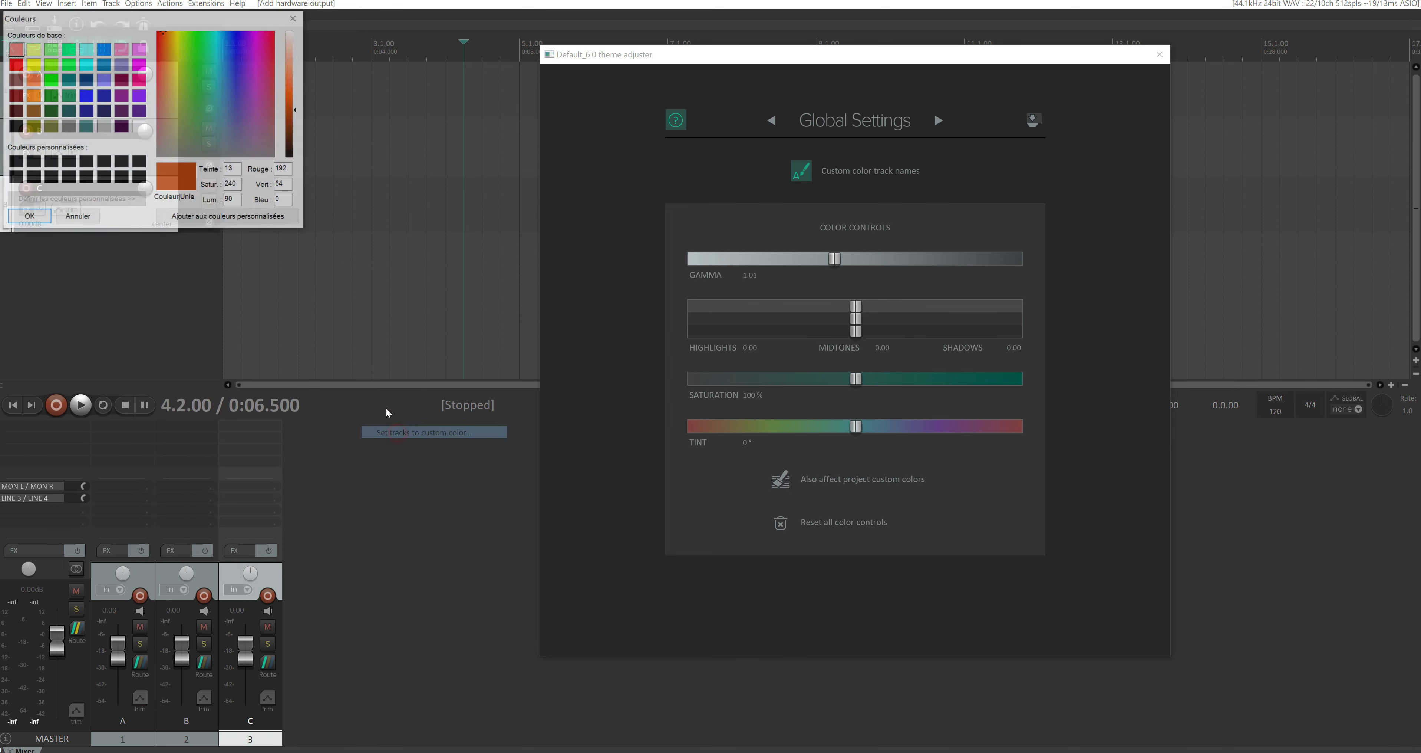
left_click(15, 64)
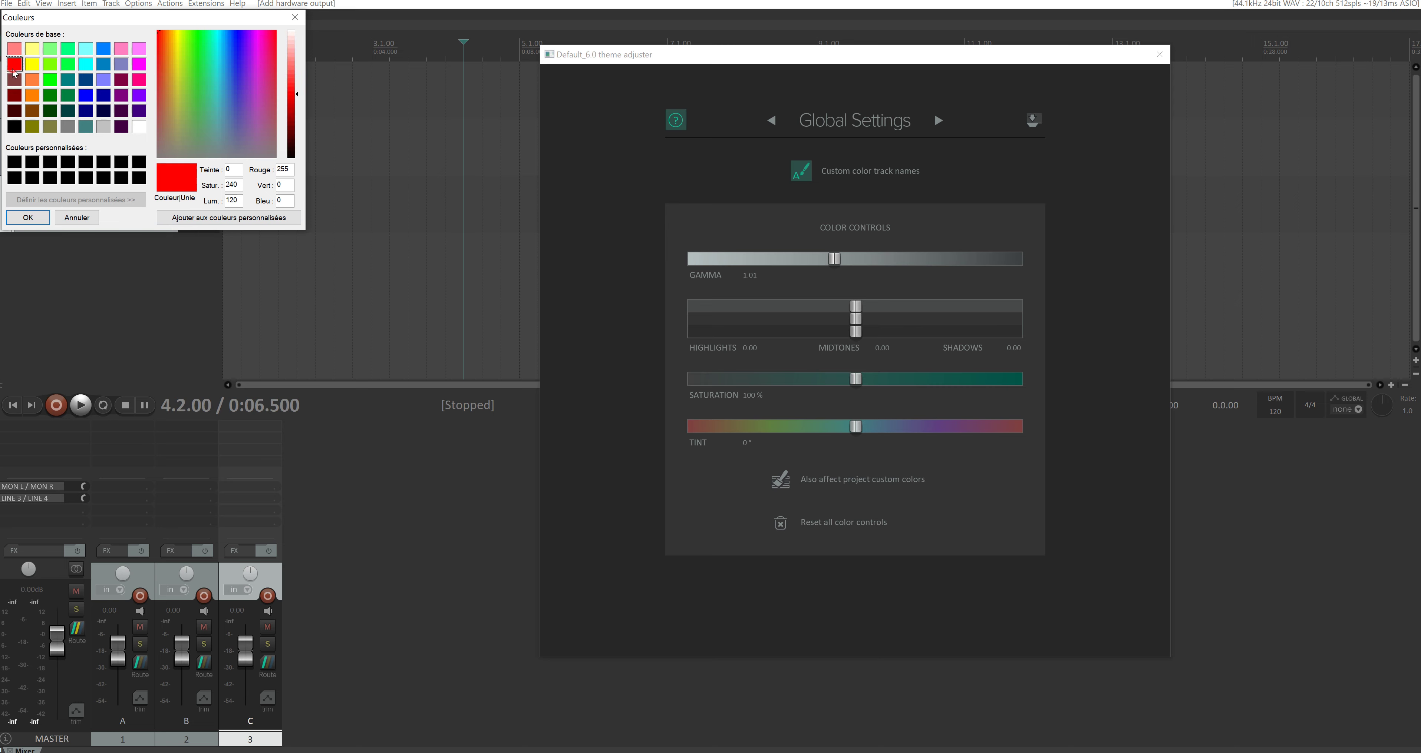
left_click(28, 216)
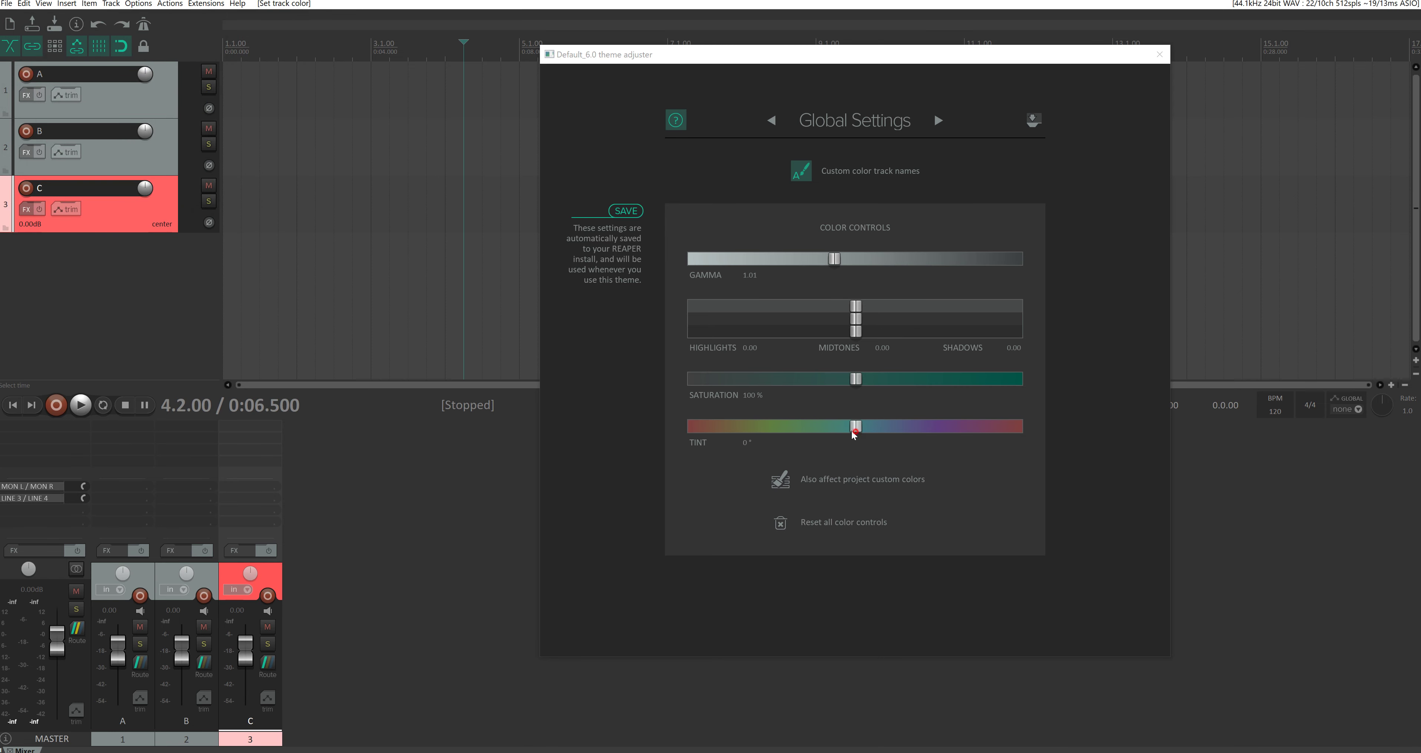
Try shifting the theme tint toward blue by about 49° and reset it to its default
left_click_drag(851, 431, 898, 412)
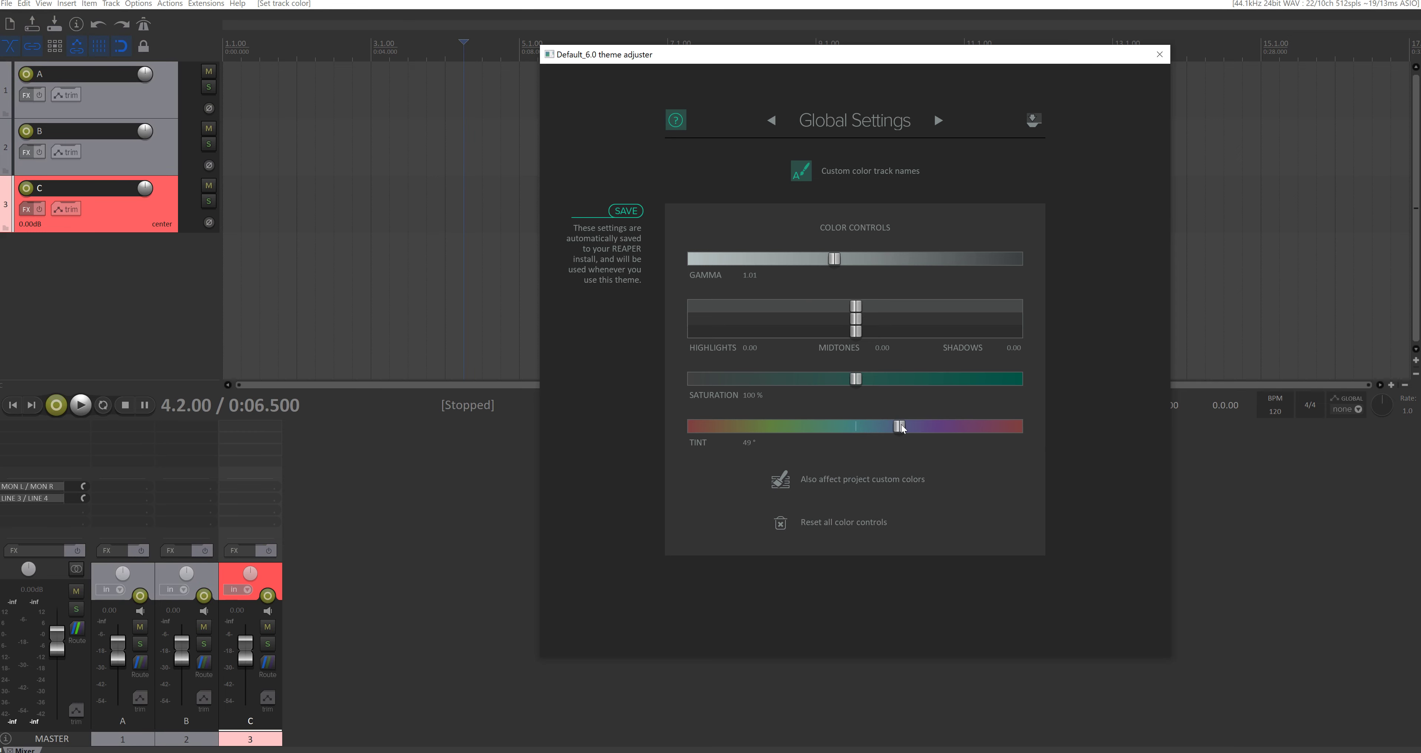
double_click(899, 426)
Let the color controls also affect project custom colors, test this with a tint of about 115°, and reset the tint
left_click(789, 481)
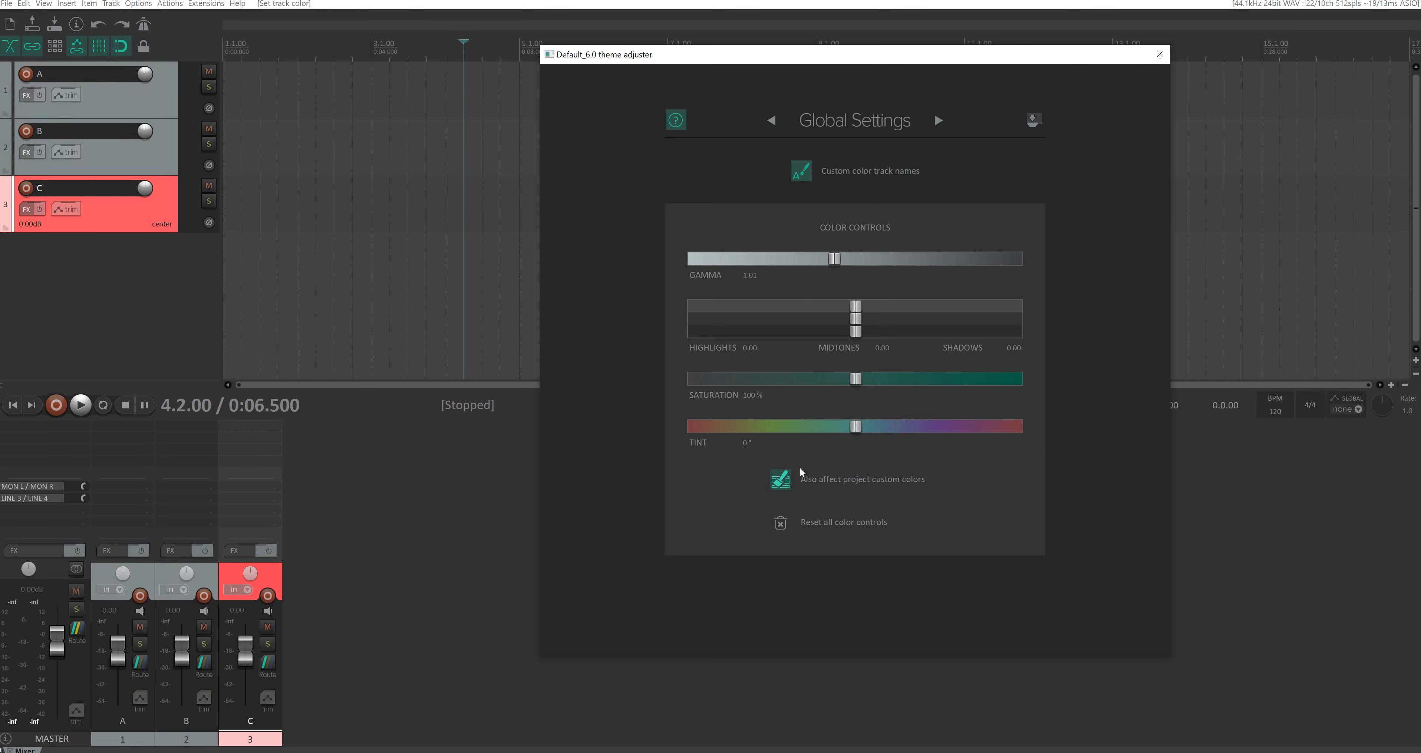
left_click_drag(856, 428, 958, 430)
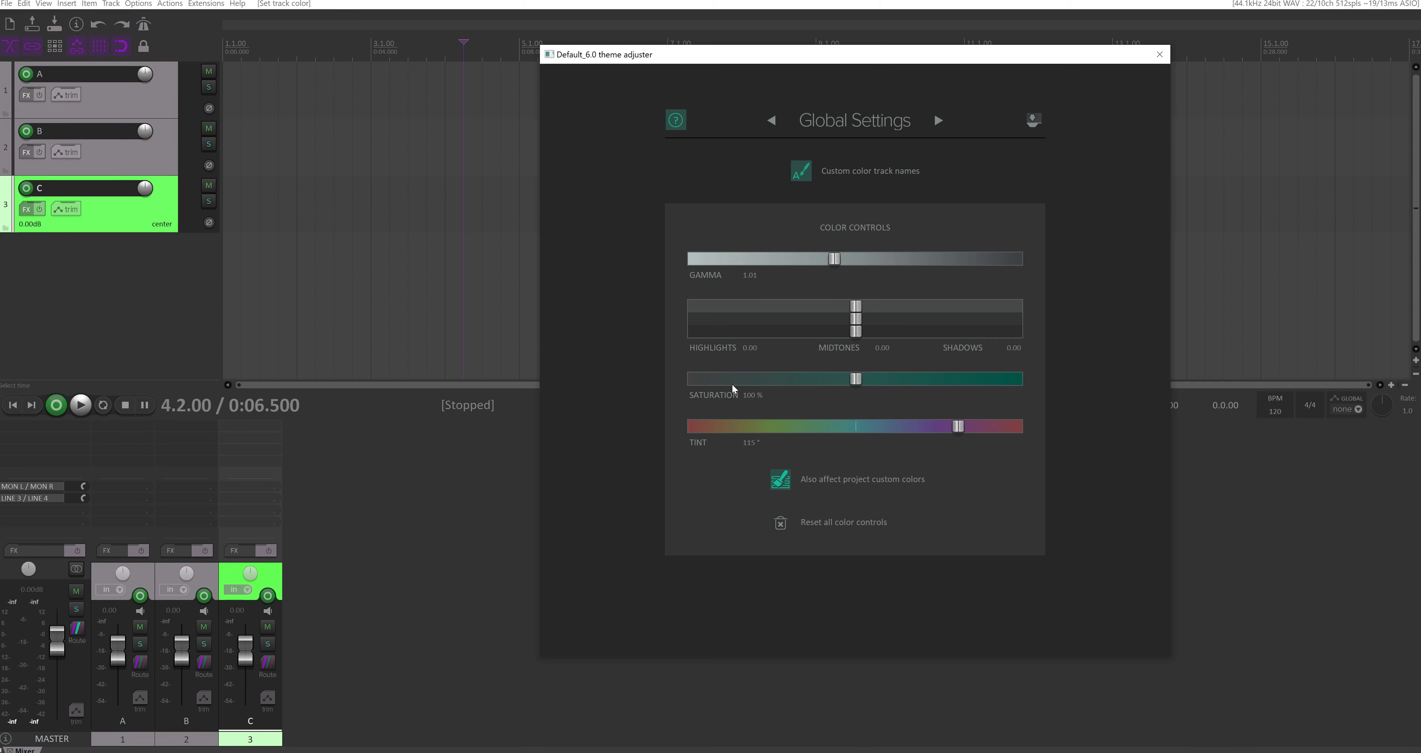
double_click(959, 426)
Switch the theme adjuster to its Track Control Panel page and widen the project's track panel
left_click(938, 120)
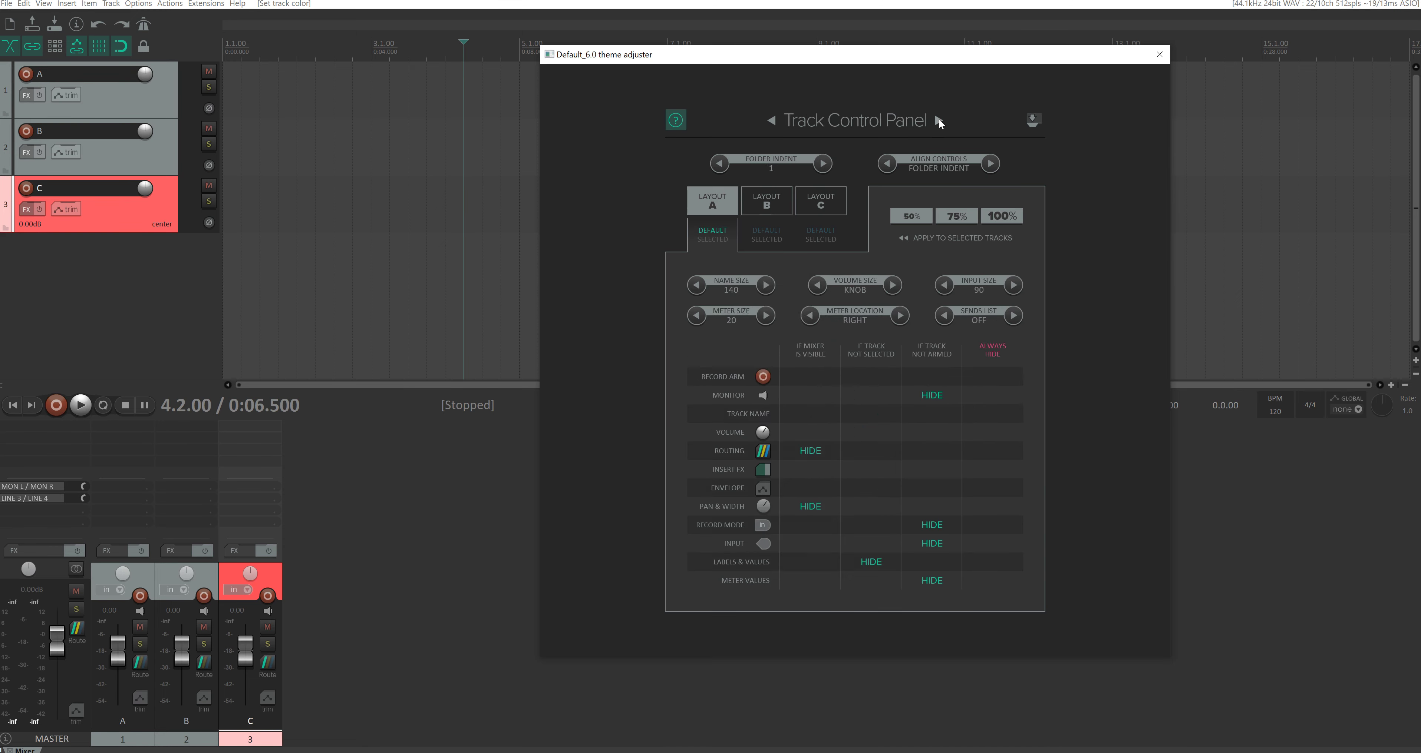
left_click(938, 120)
left_click(771, 121)
left_click_drag(826, 58, 691, 48)
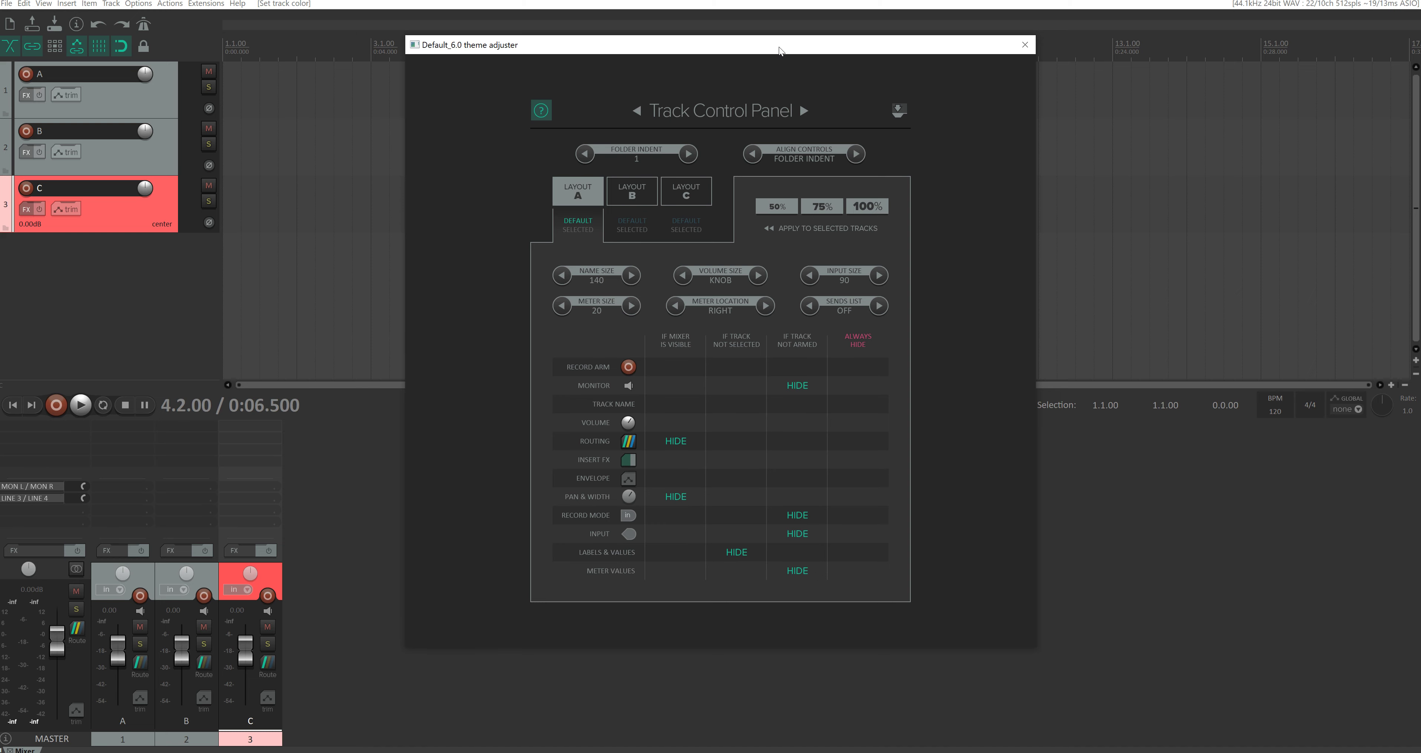
left_click_drag(778, 46, 799, 45)
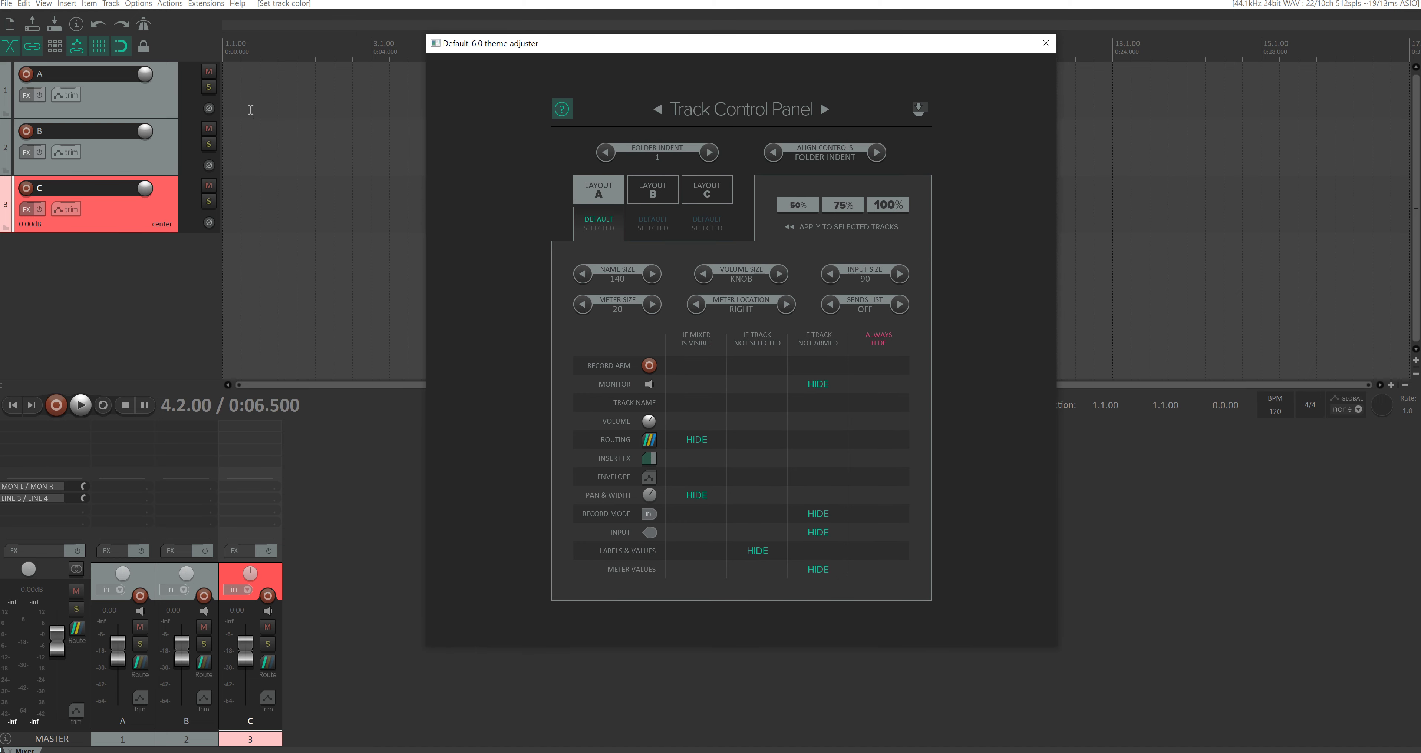
left_click_drag(222, 132, 276, 131)
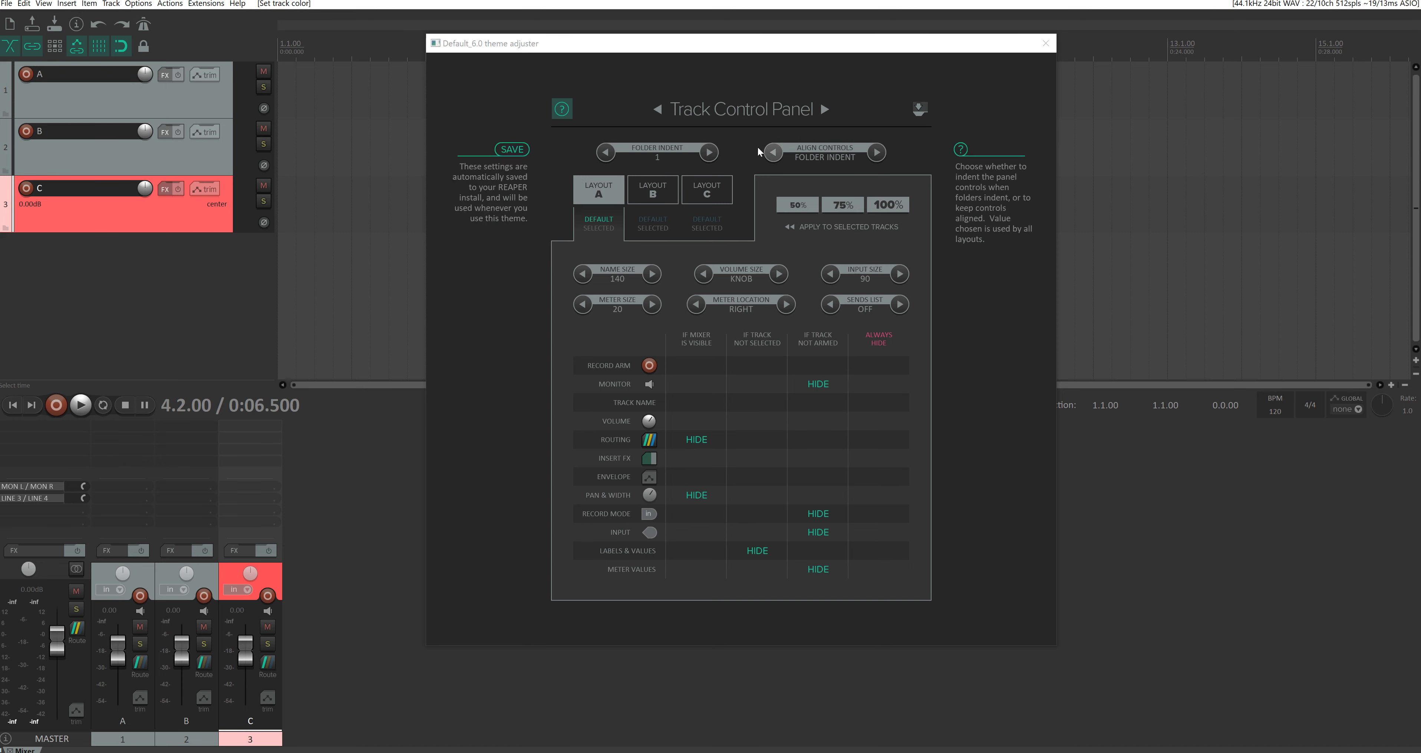
Select tracks B and C together and nest them inside track A as a folder
left_click(174, 153)
left_click(180, 226, "ctrl")
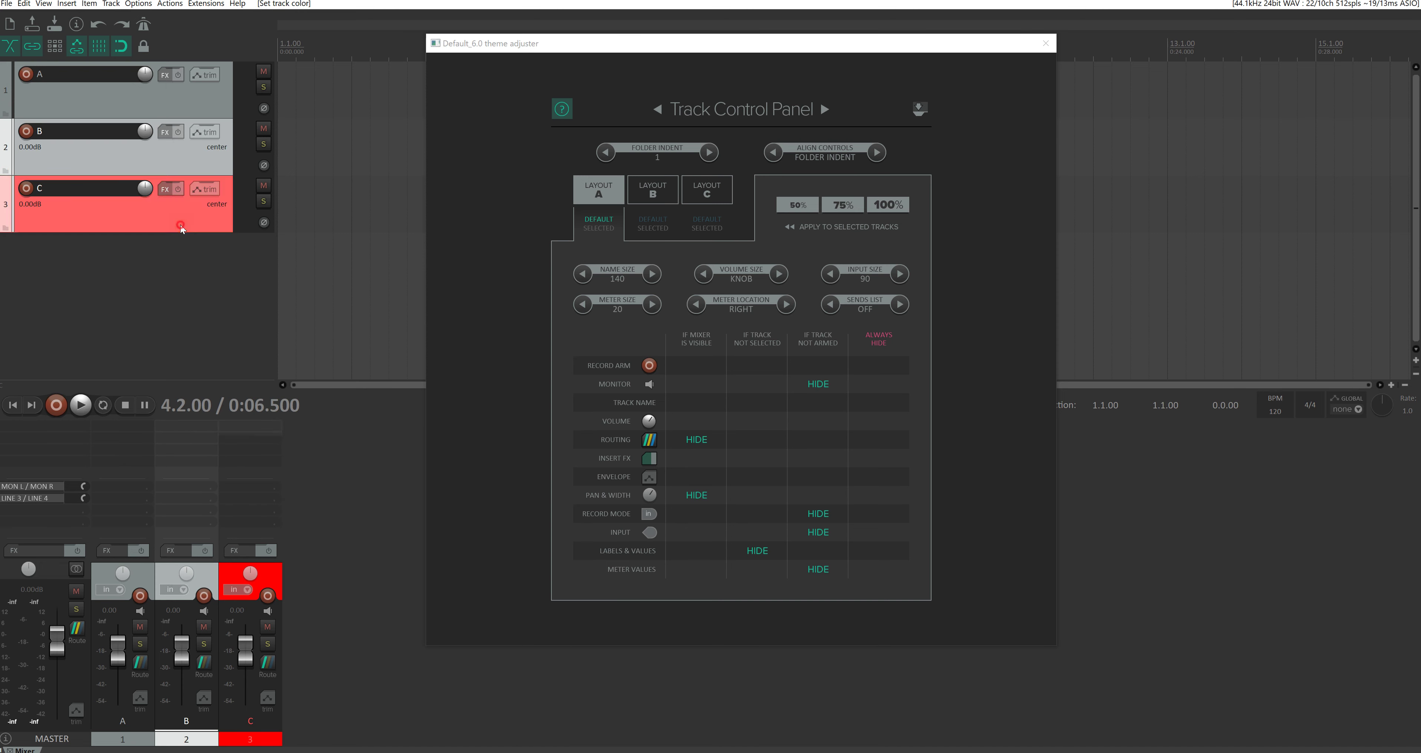
left_click(166, 165)
left_click_drag(167, 168, 178, 97)
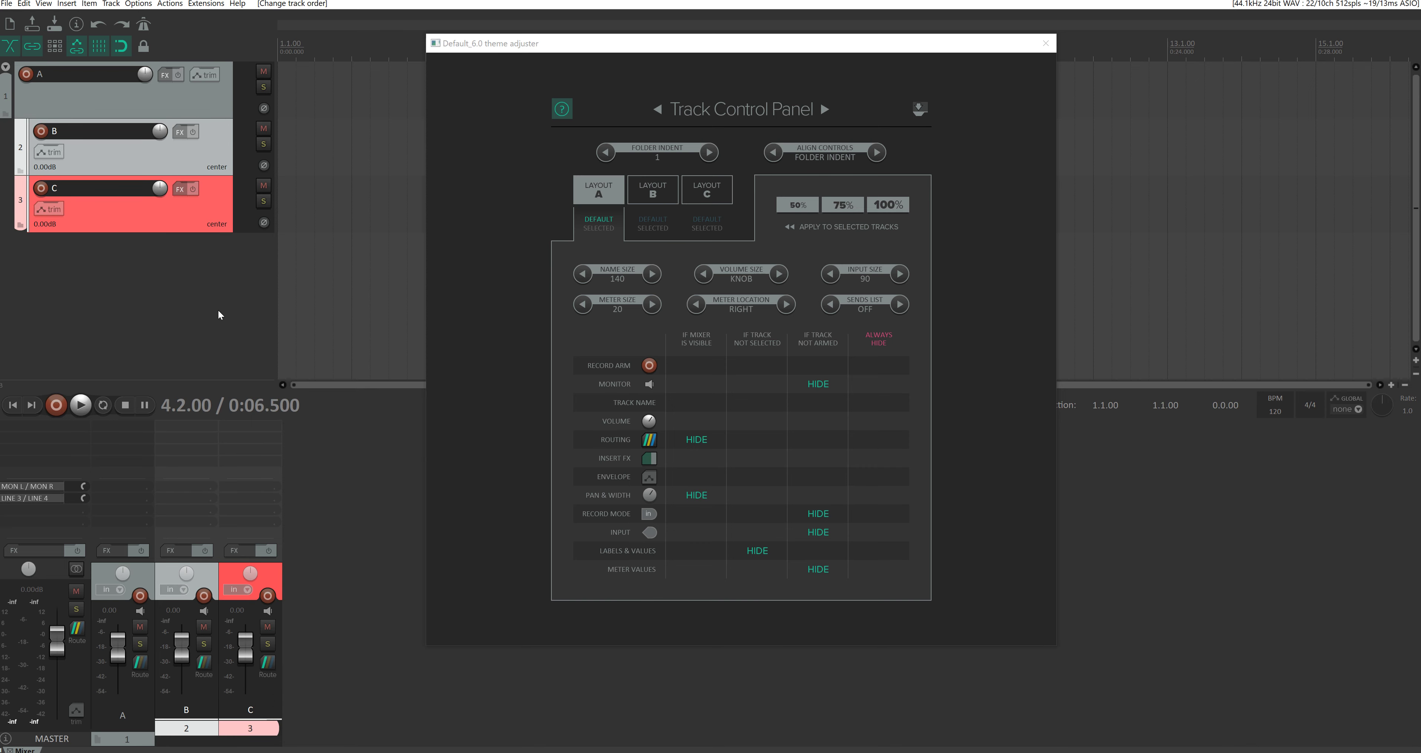
left_click(117, 168)
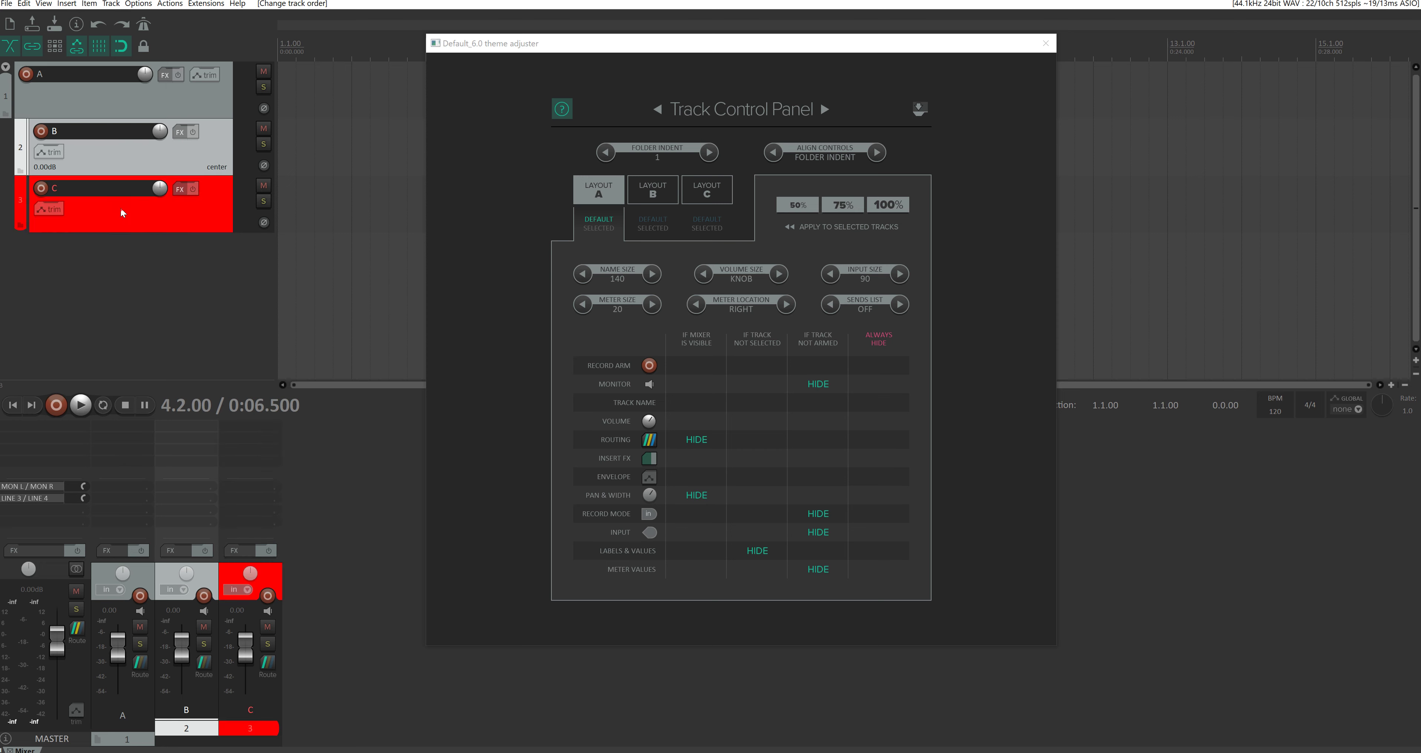
left_click(120, 206)
left_click(113, 161)
left_click(127, 202)
Cycle folder track A through its compact views of the child tracks and back to full height
left_click(96, 107)
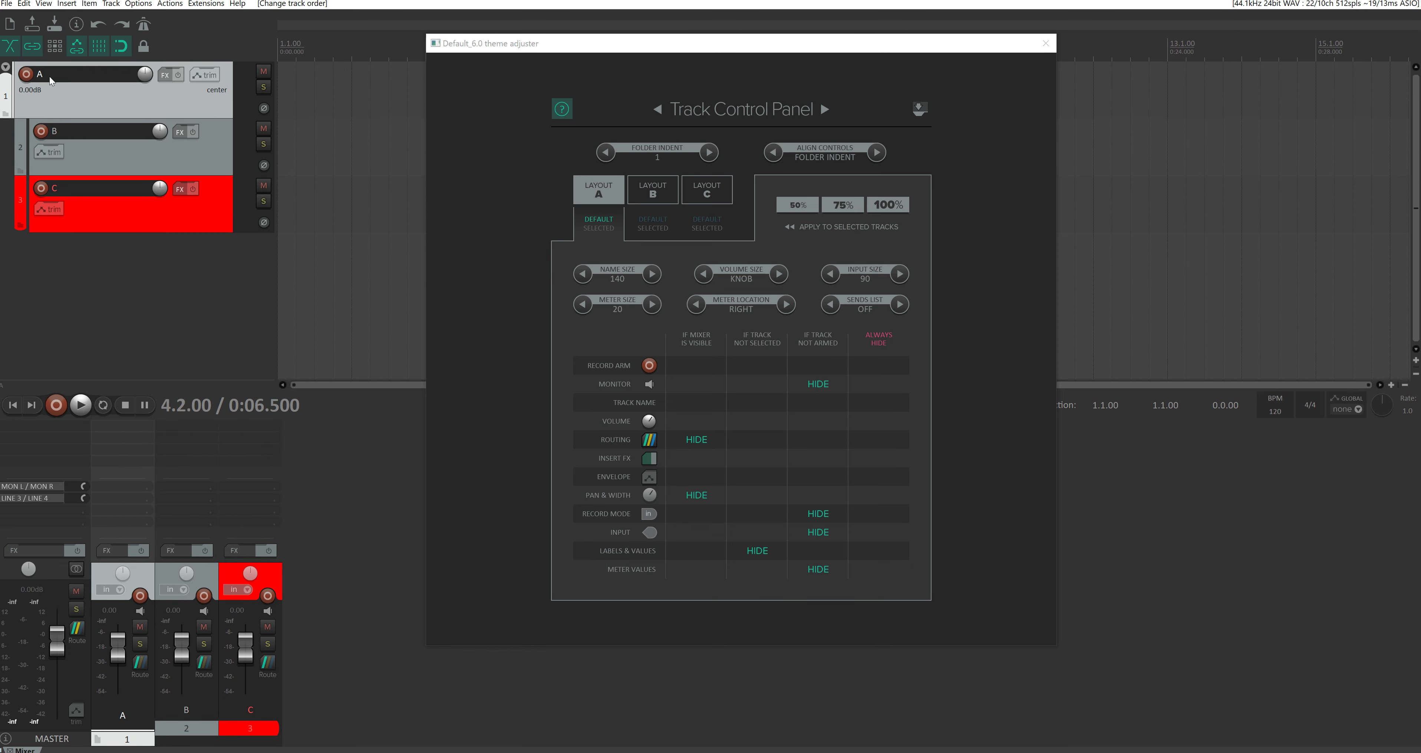
left_click(6, 68)
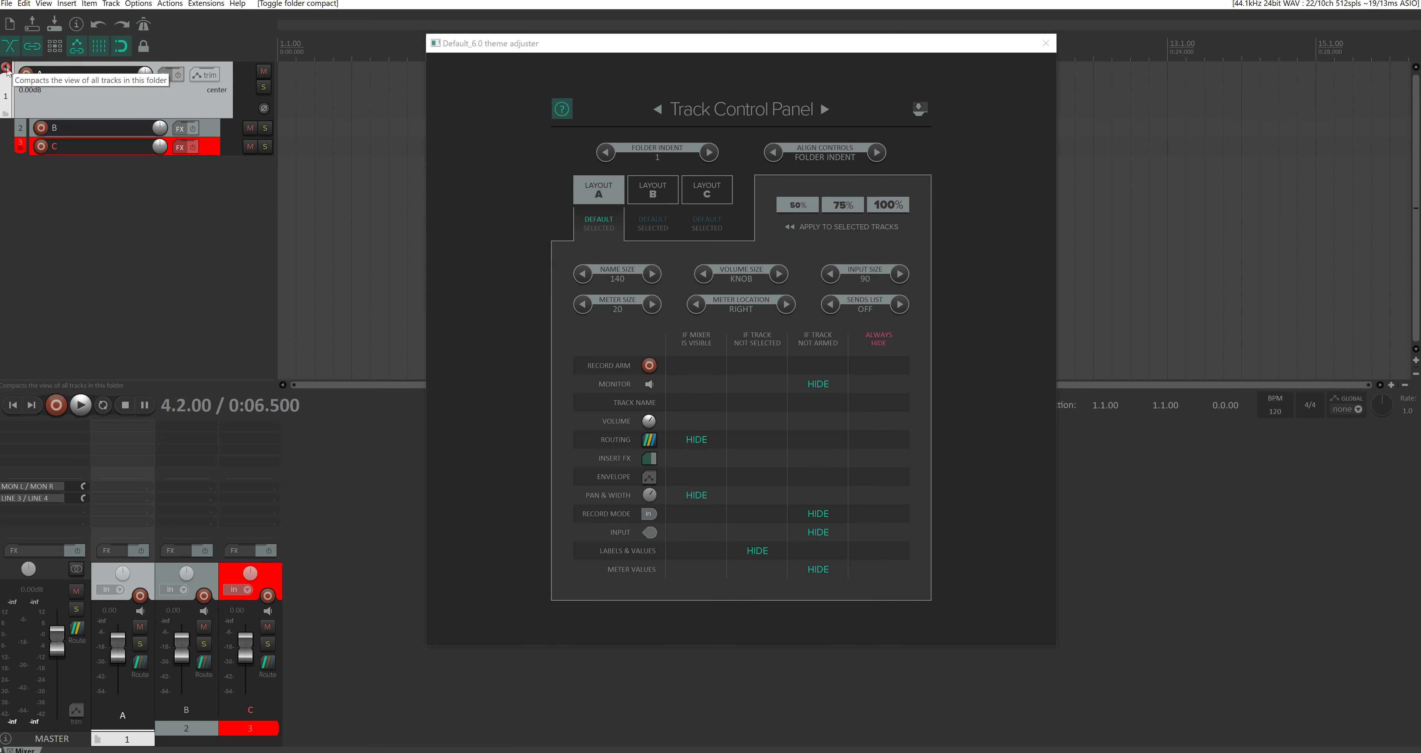
left_click(6, 68)
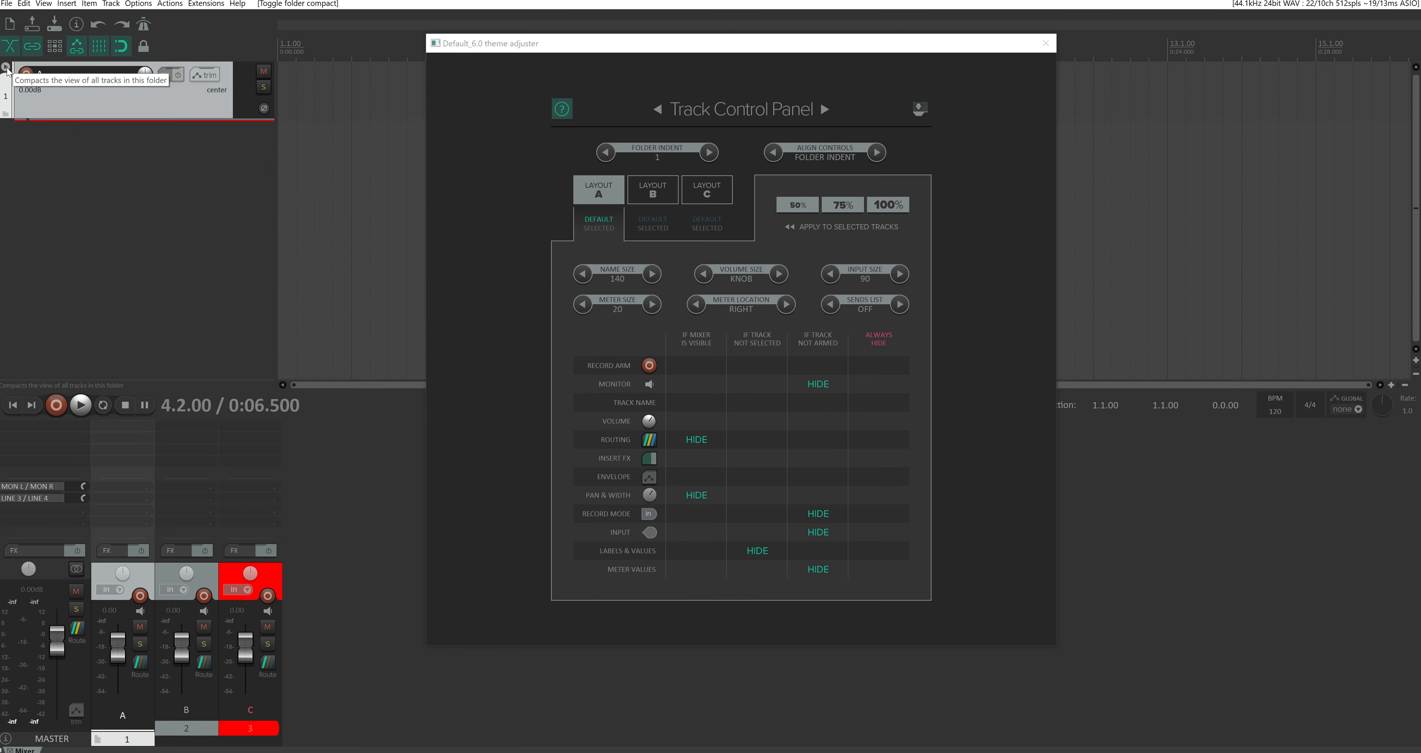
left_click(6, 68)
left_click(214, 199)
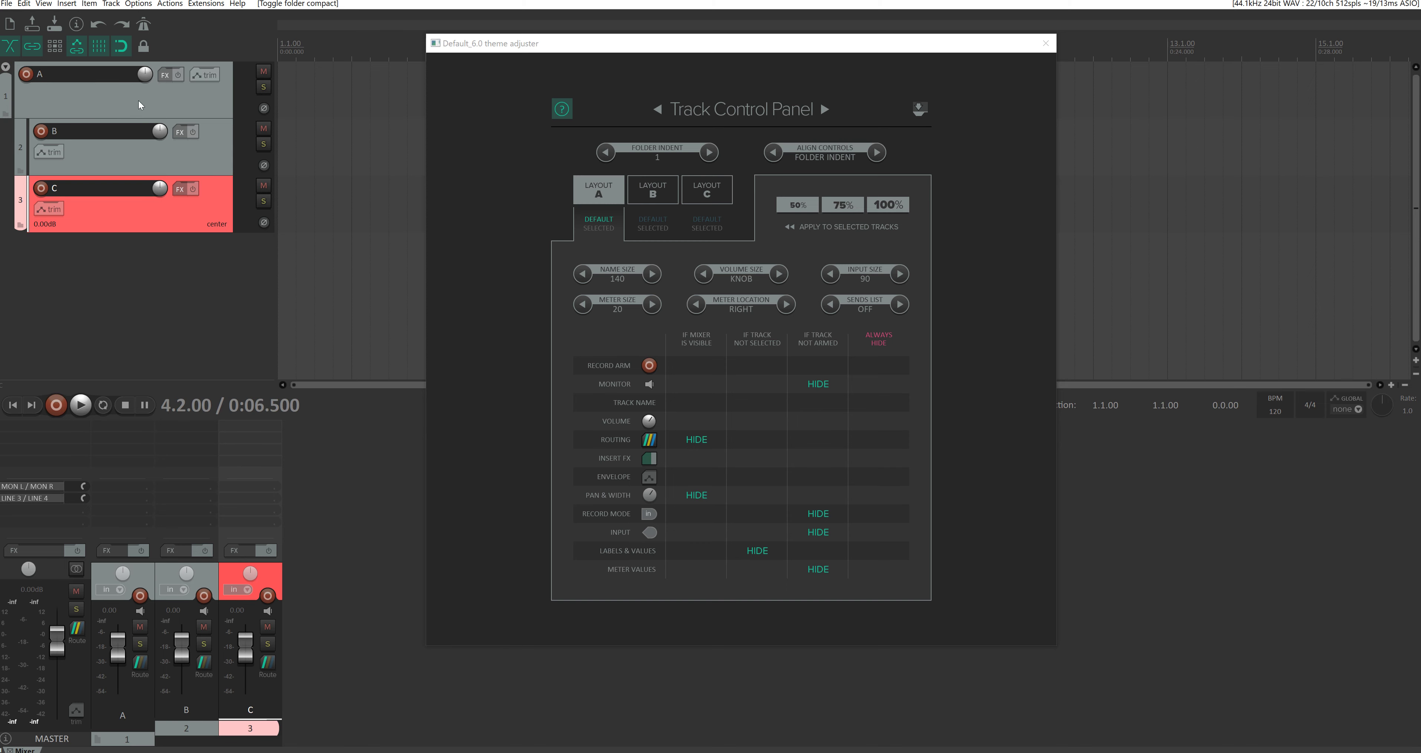
left_click(121, 99)
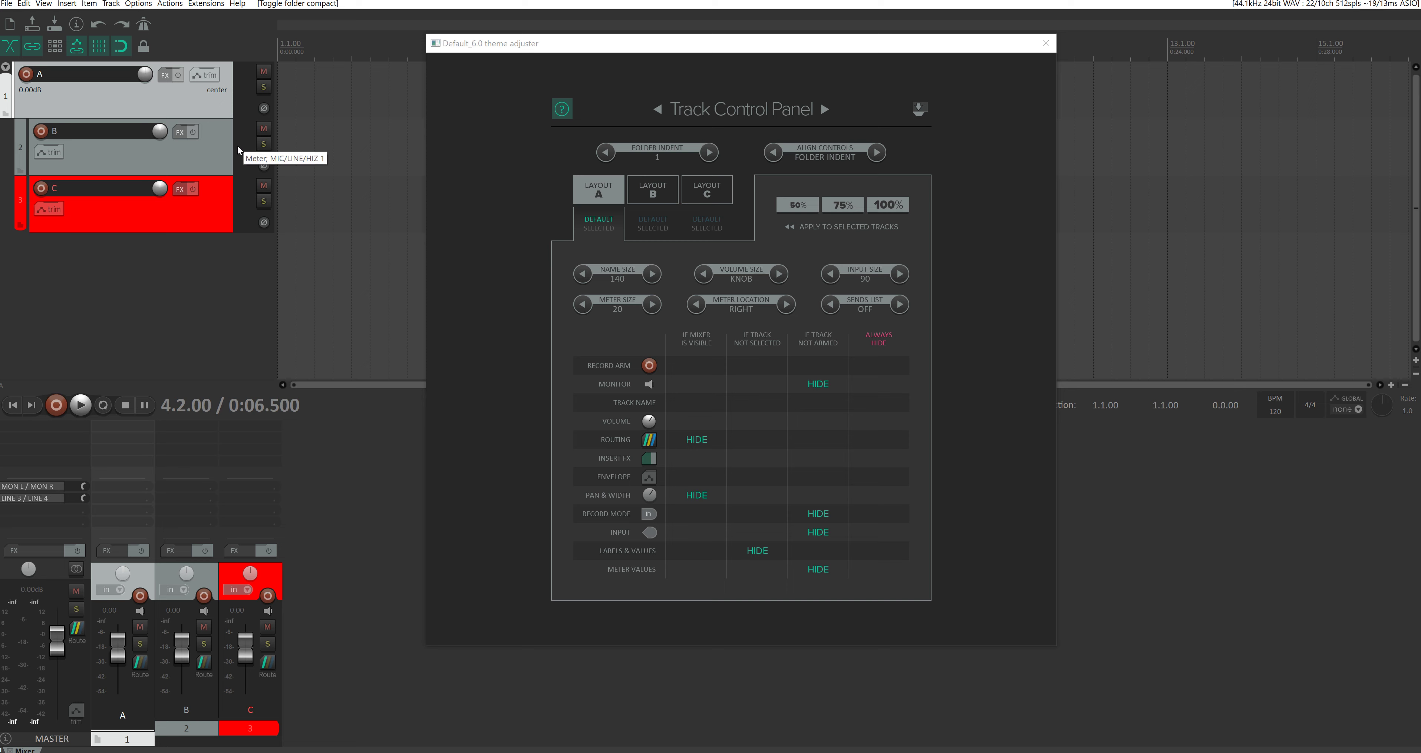
left_click(223, 157)
left_click(224, 188, "shift")
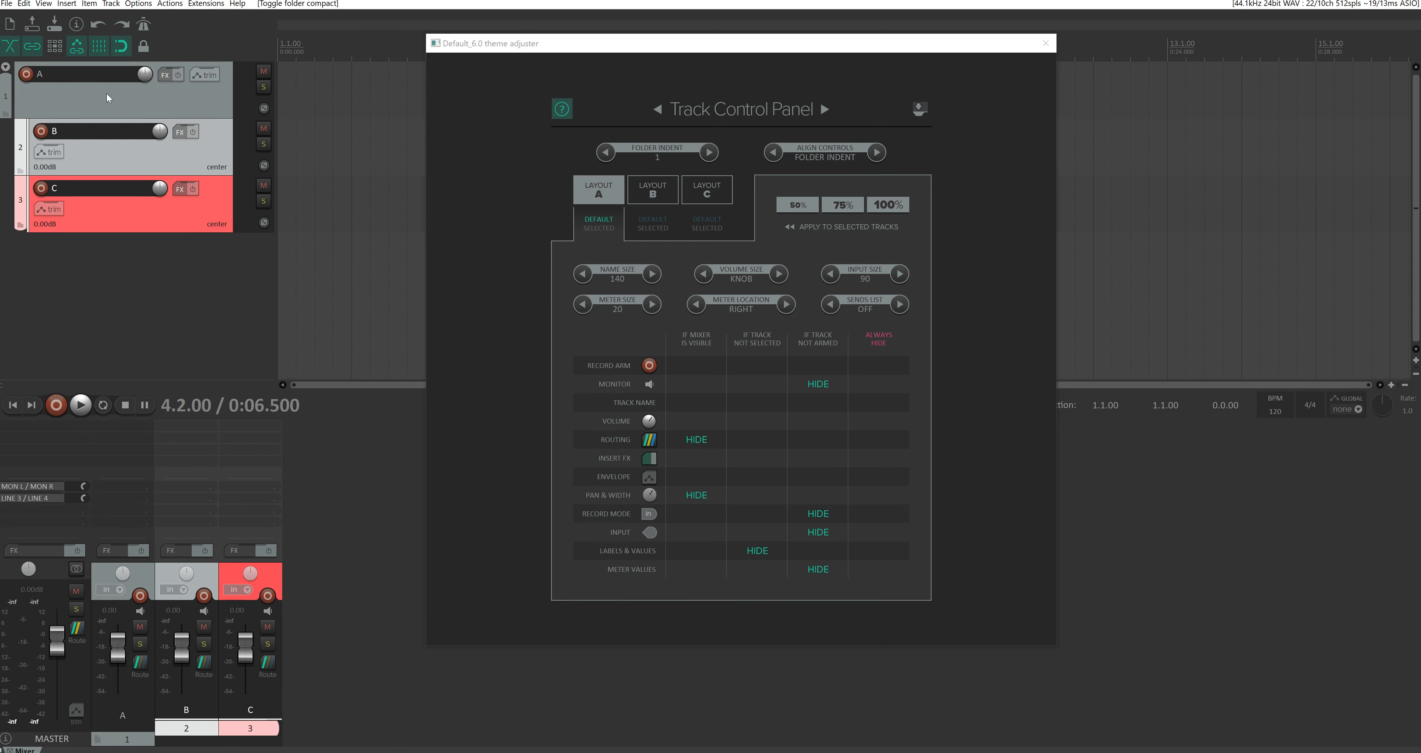
left_click(84, 98)
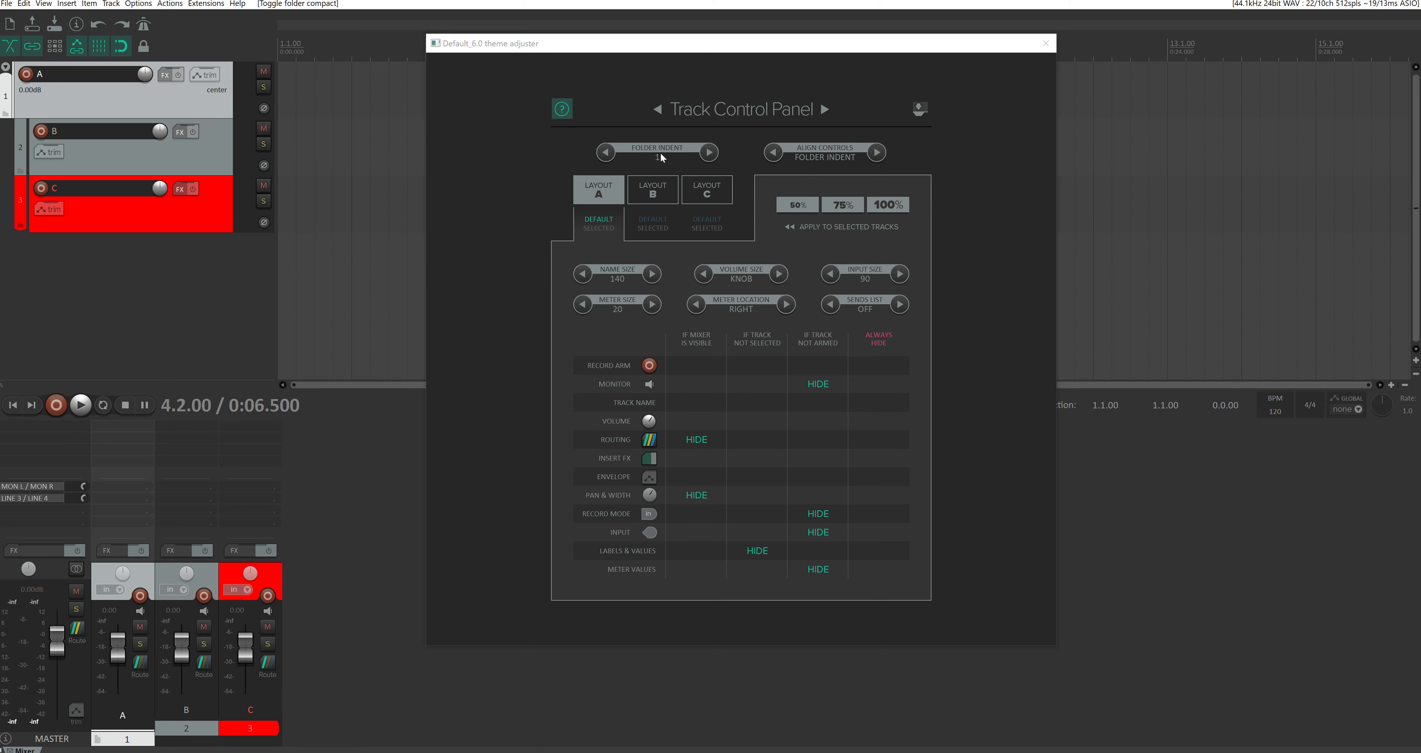
Step through the folder indent options for the track panel and set the indent to 1/2
left_click(709, 151)
left_click(709, 152)
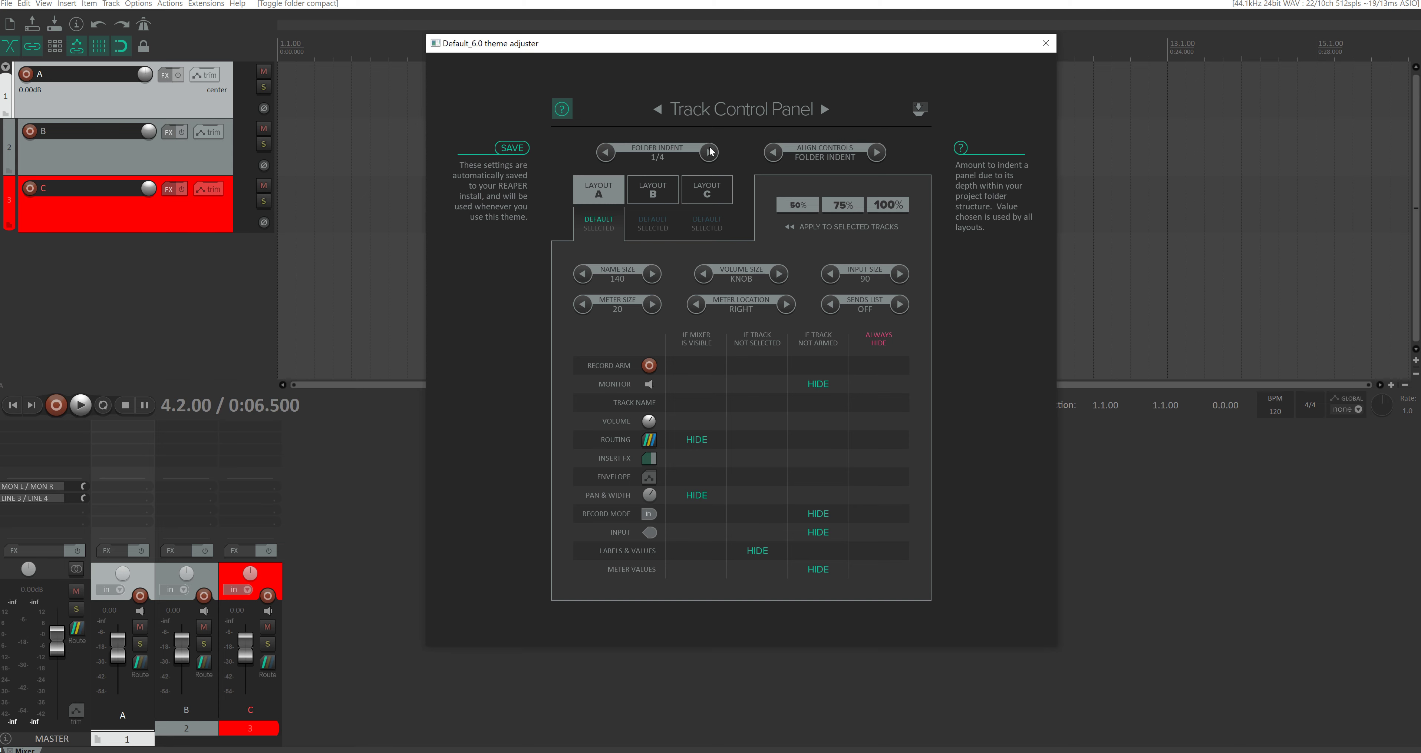
left_click(709, 150)
left_click(611, 152)
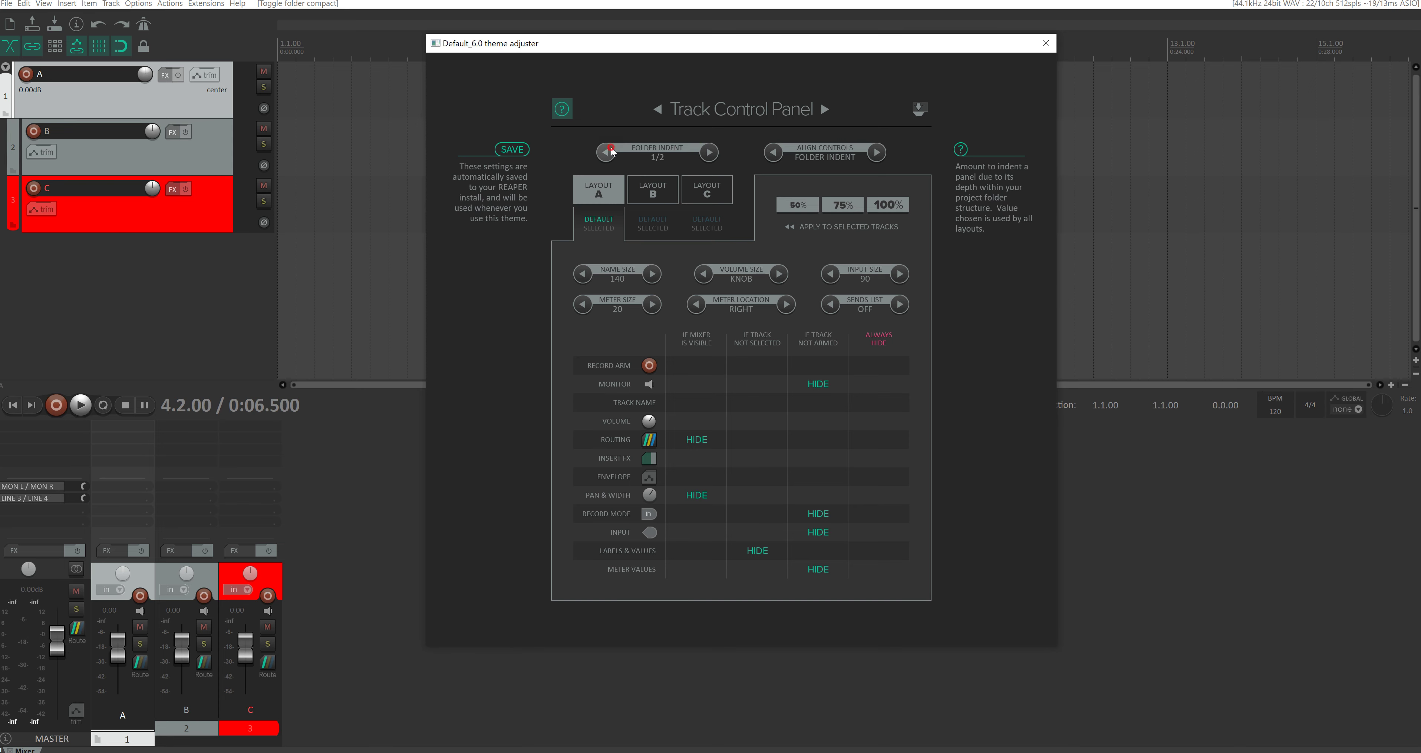
left_click(611, 152)
left_click(708, 153)
Add two new tracks below track C and nest them inside it as a subfolder
double_click(161, 265)
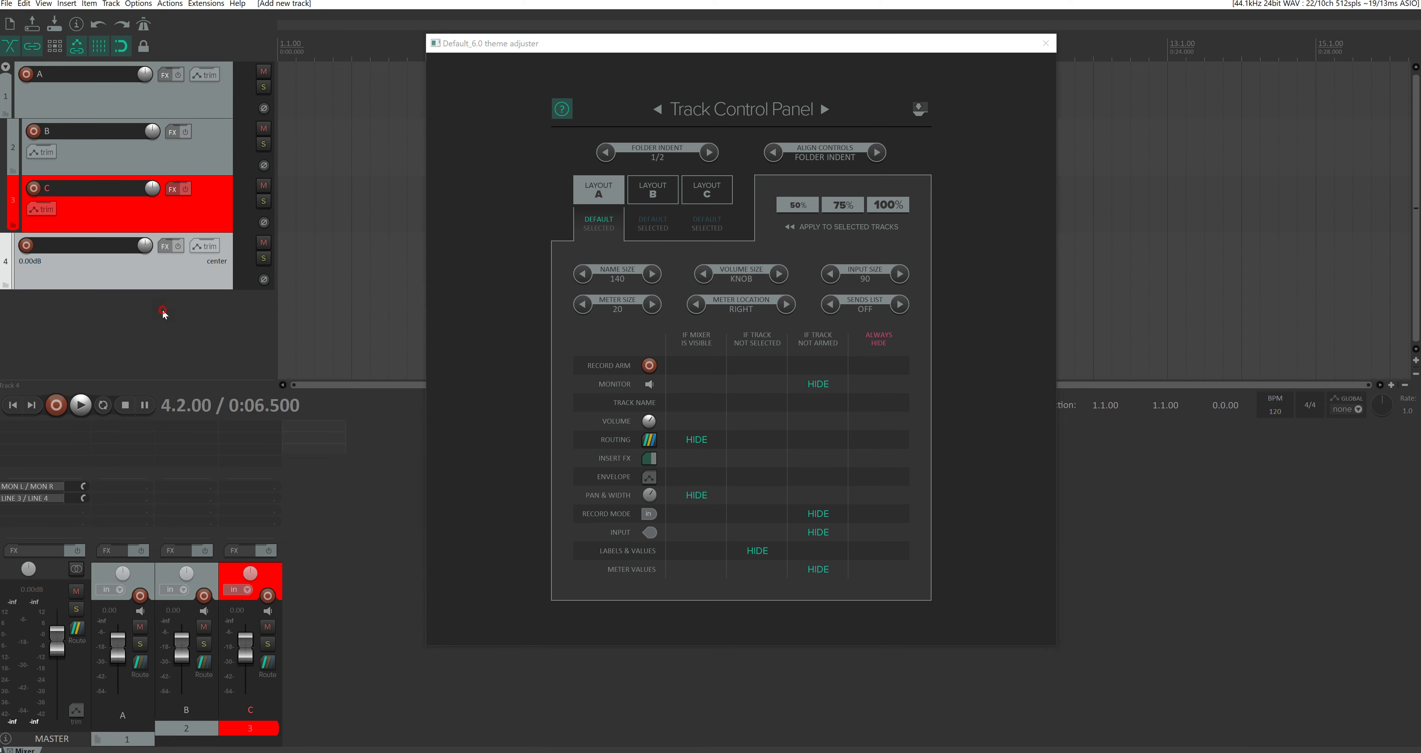
double_click(165, 314)
left_click_drag(165, 327, 55, 227)
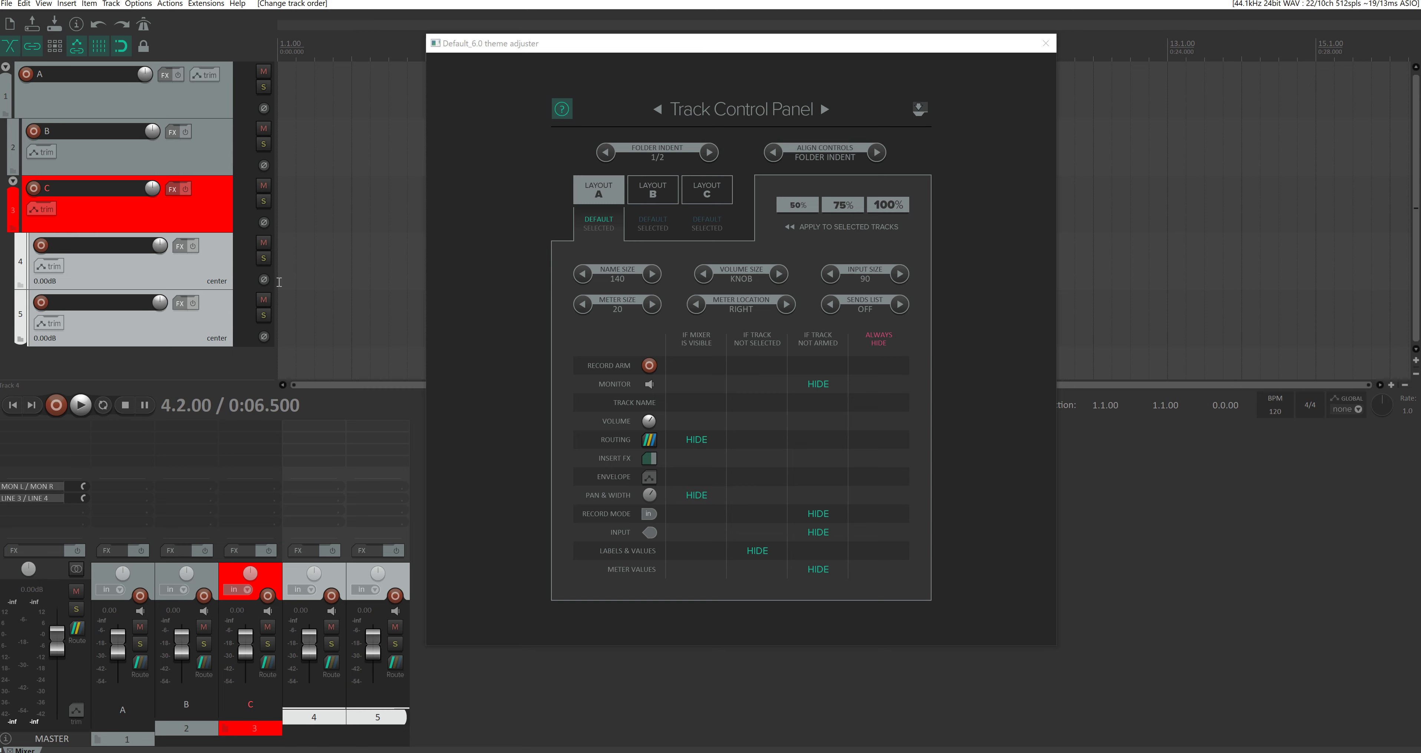
Try a folder indent of 1/4, return it to 1/2, and set Align Controls to Aligned
left_click(605, 152)
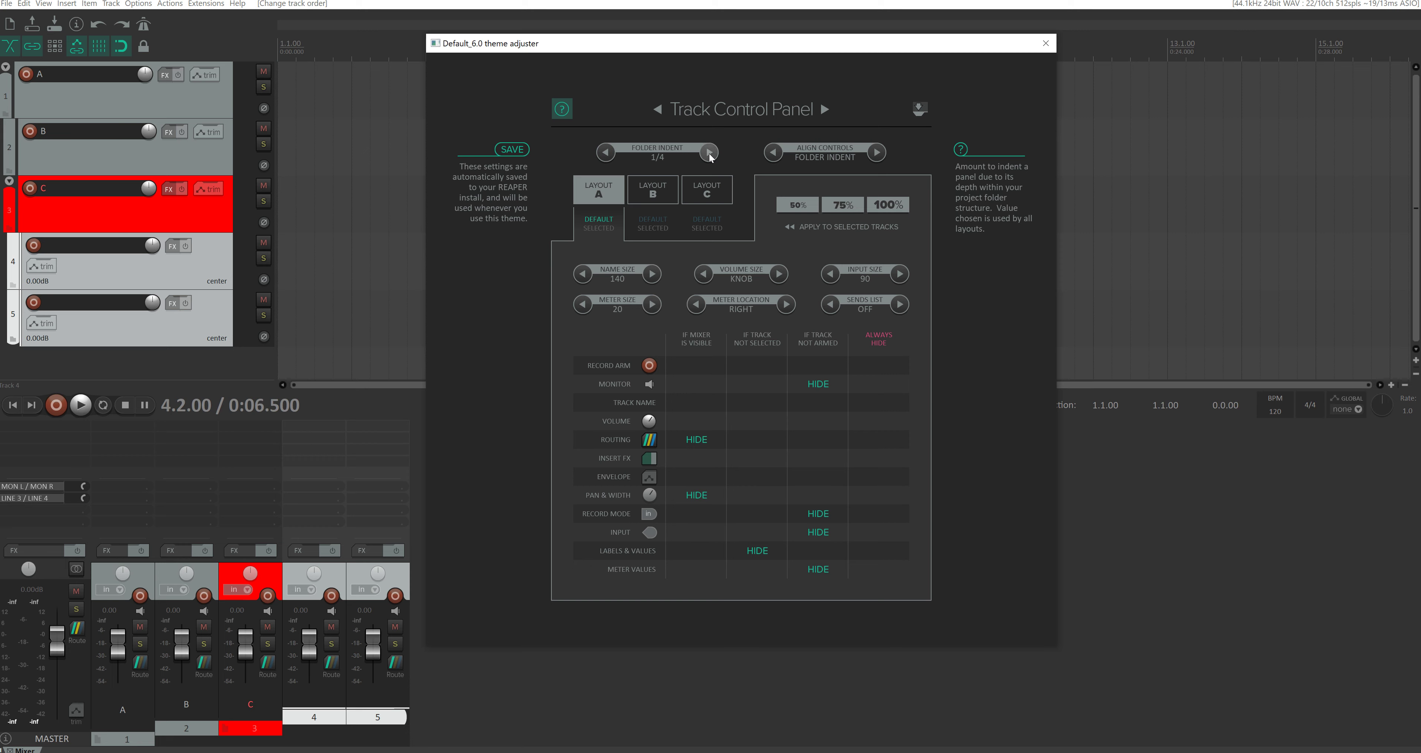
left_click(709, 153)
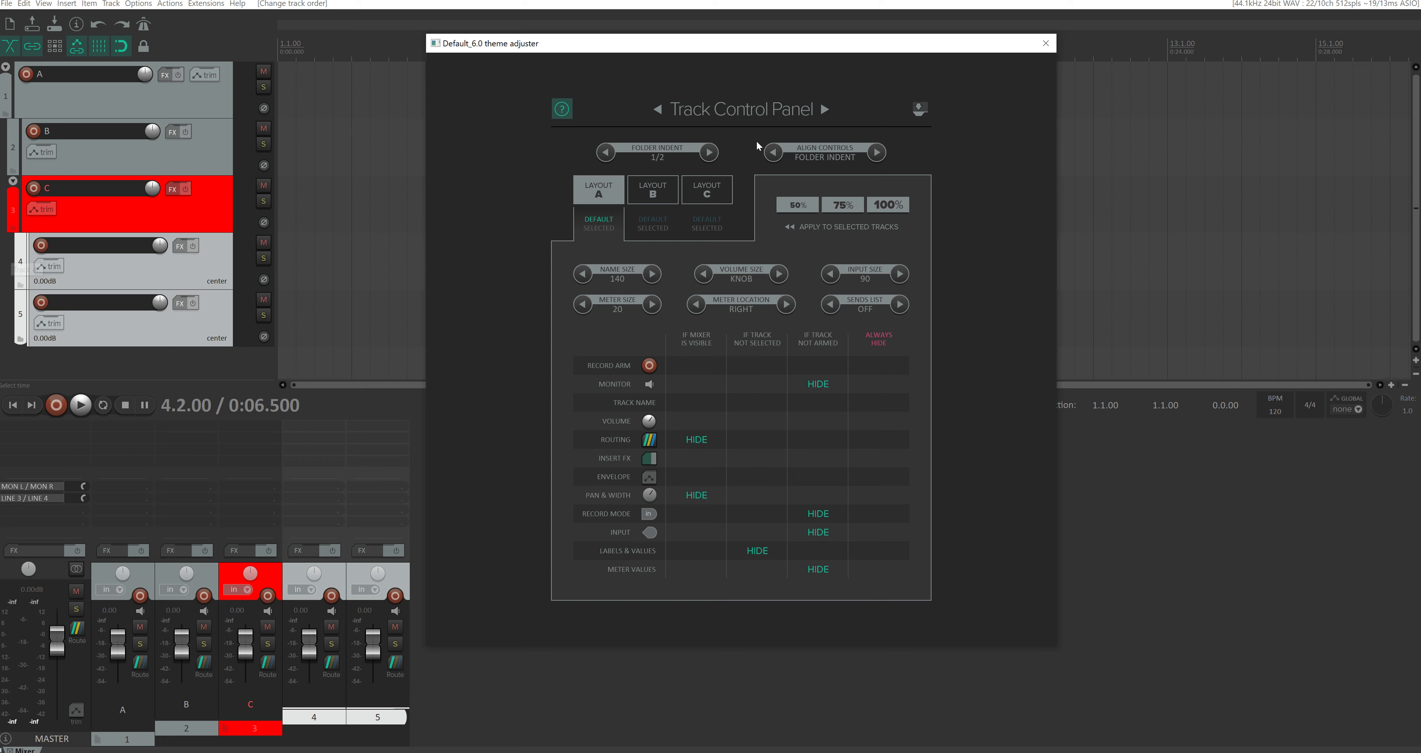
mouse_move(889, 164)
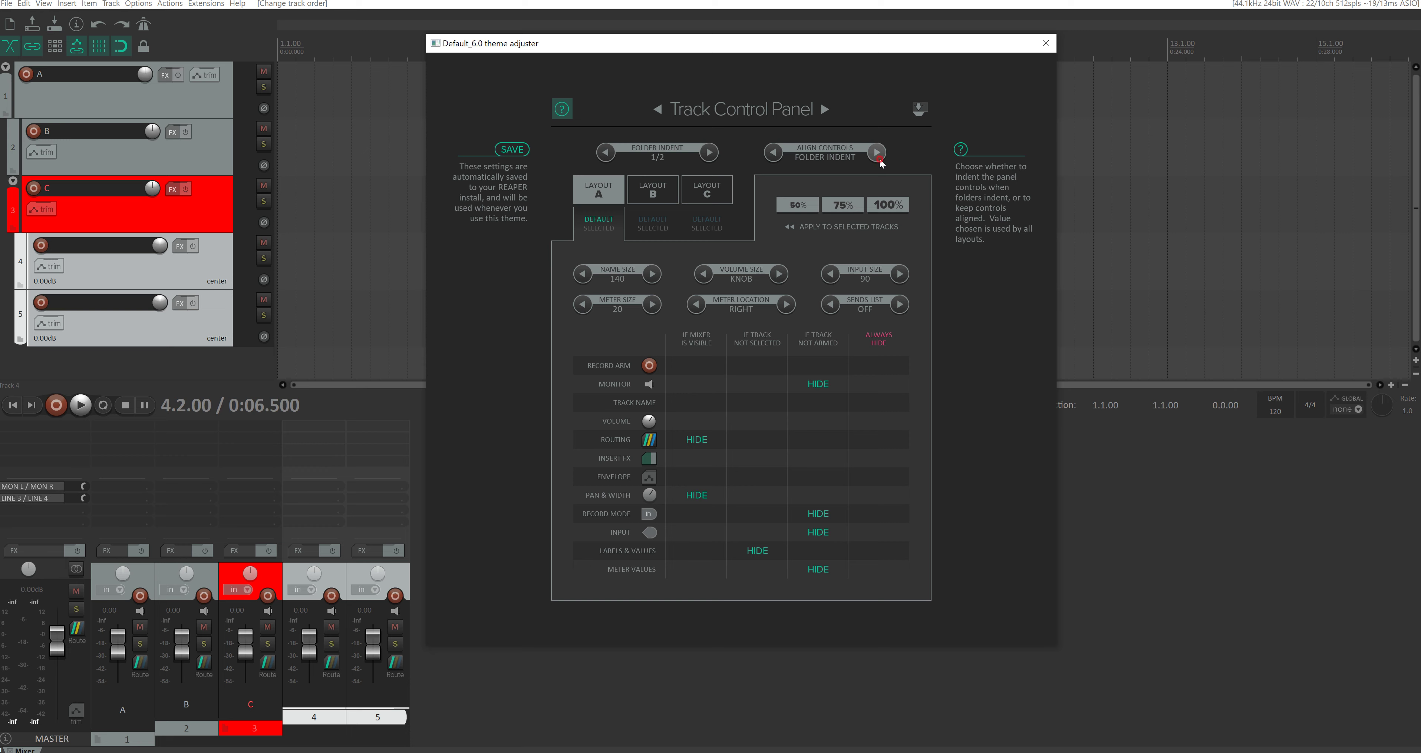
left_click(877, 154)
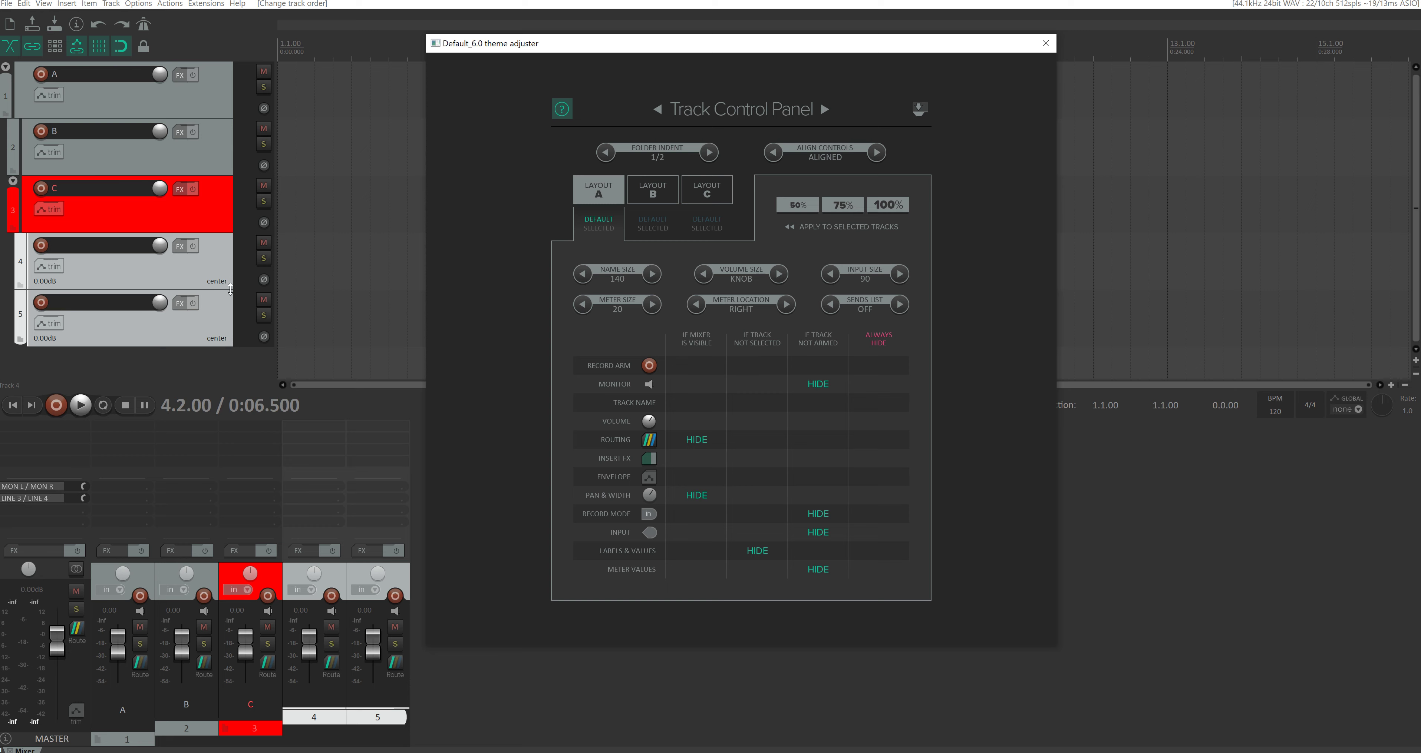
Apply layout A at 50% and 75% to the two selected tracks, and return them to 100%
left_click(807, 207)
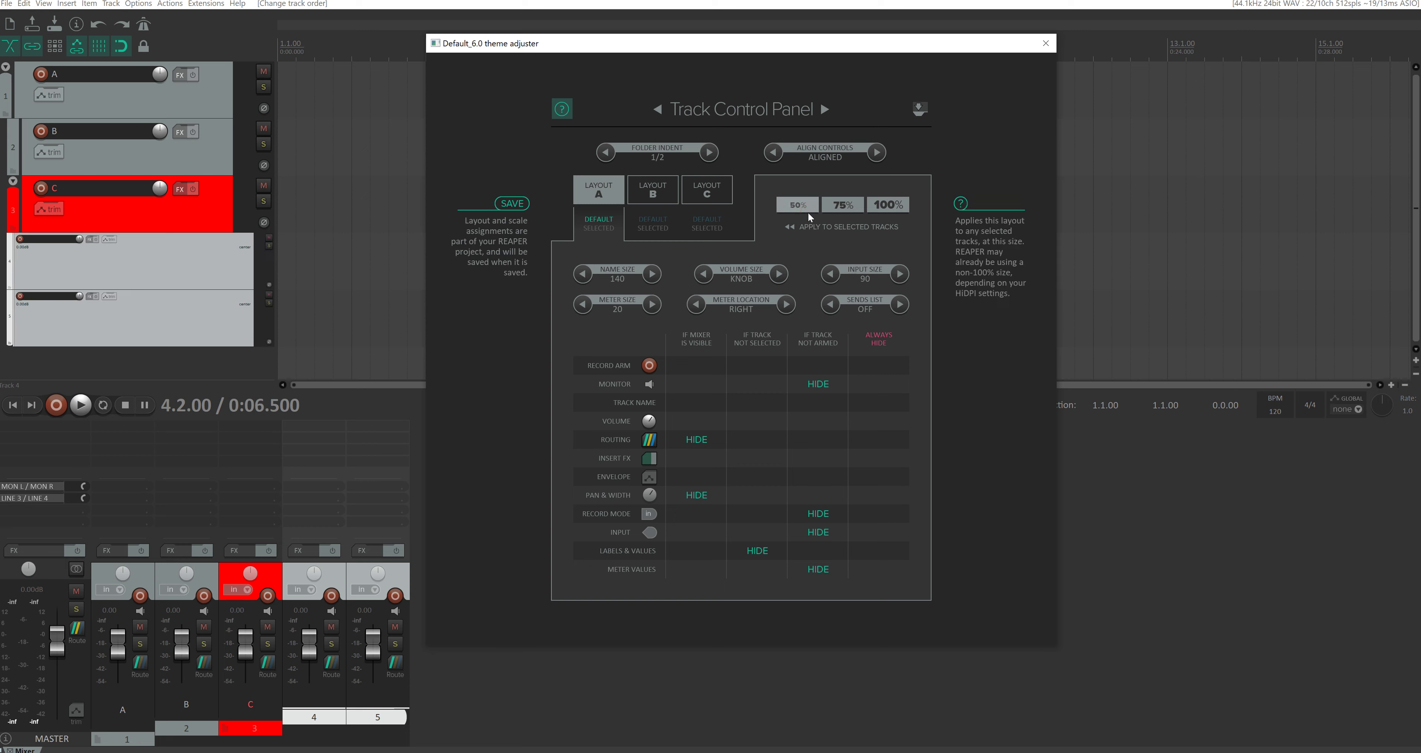
left_click(844, 205)
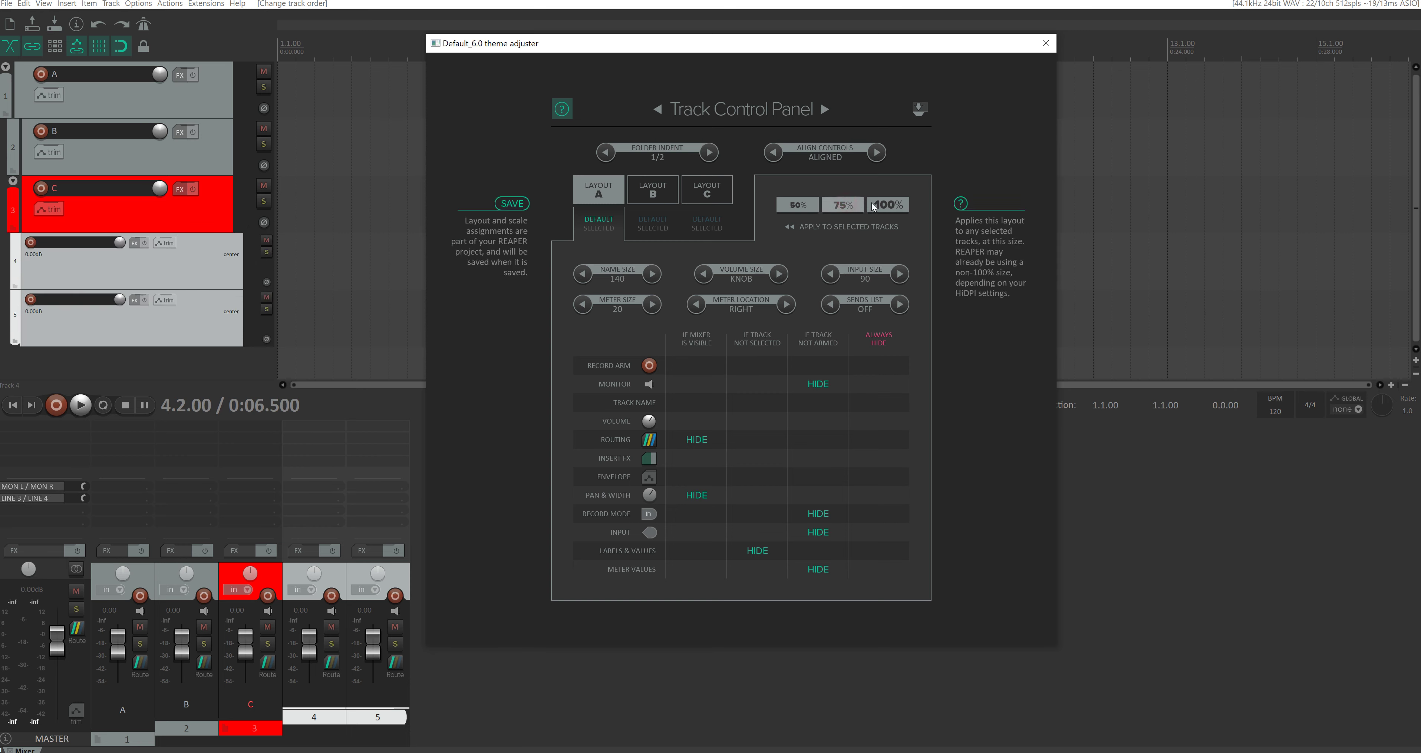
left_click(886, 205)
left_click(842, 205)
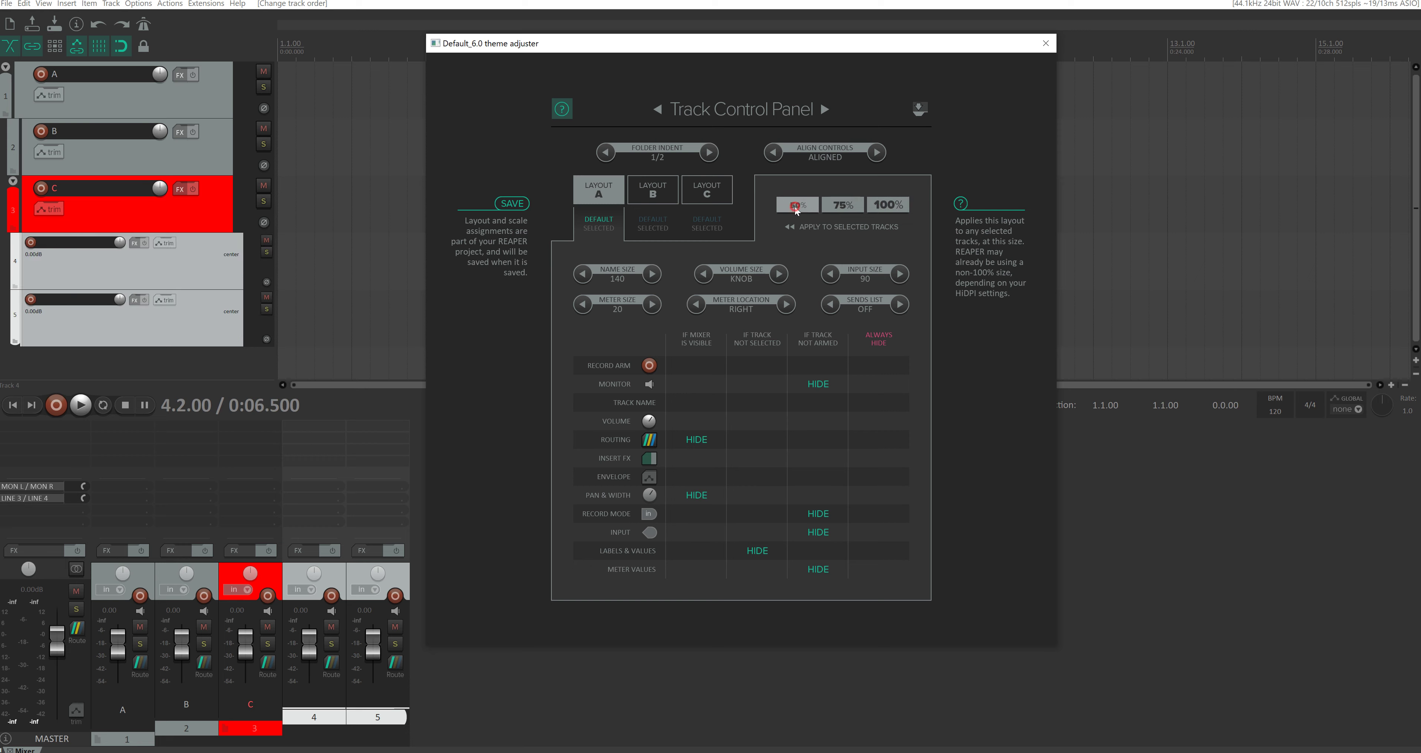
left_click(795, 206)
left_click(889, 205)
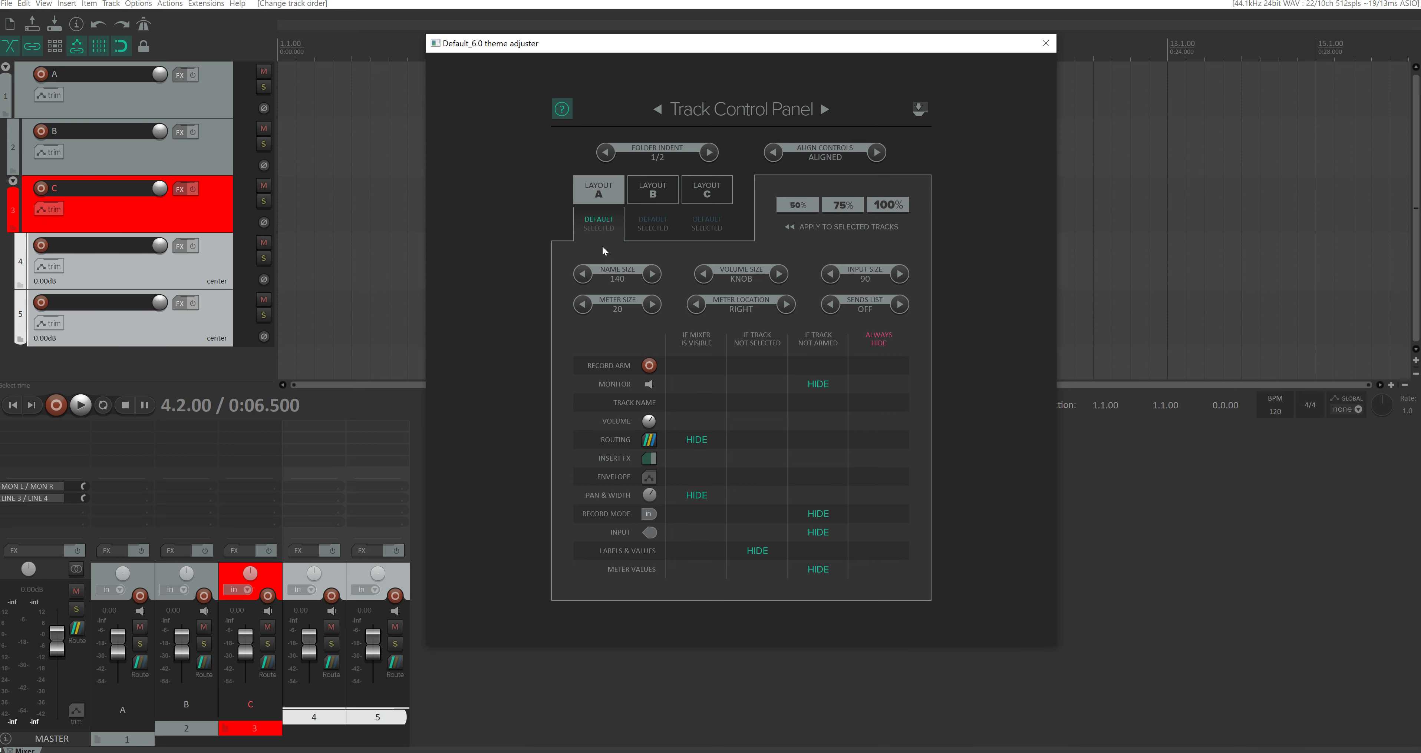
Select track A, try a smaller track name size such as 110, and return the name size to 140
left_click(183, 102)
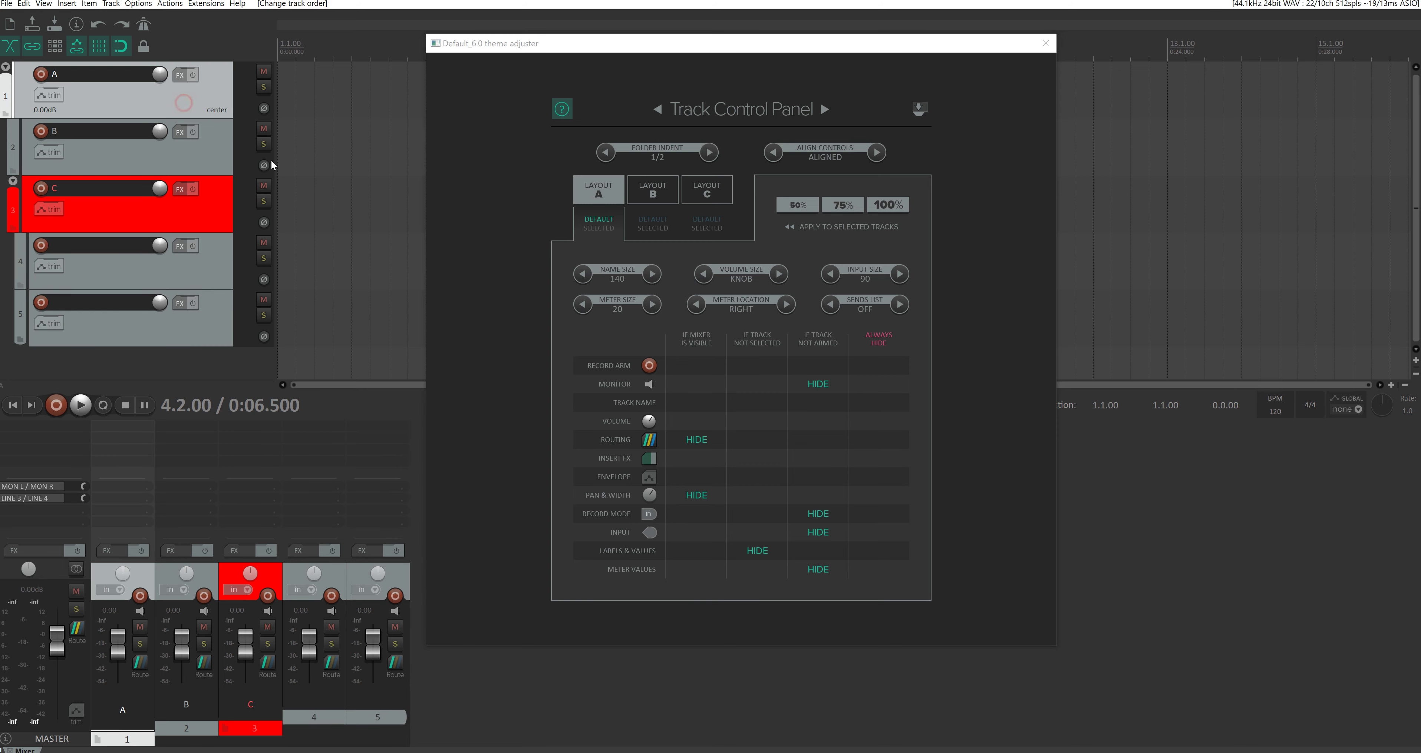
left_click(649, 278)
left_click(582, 274)
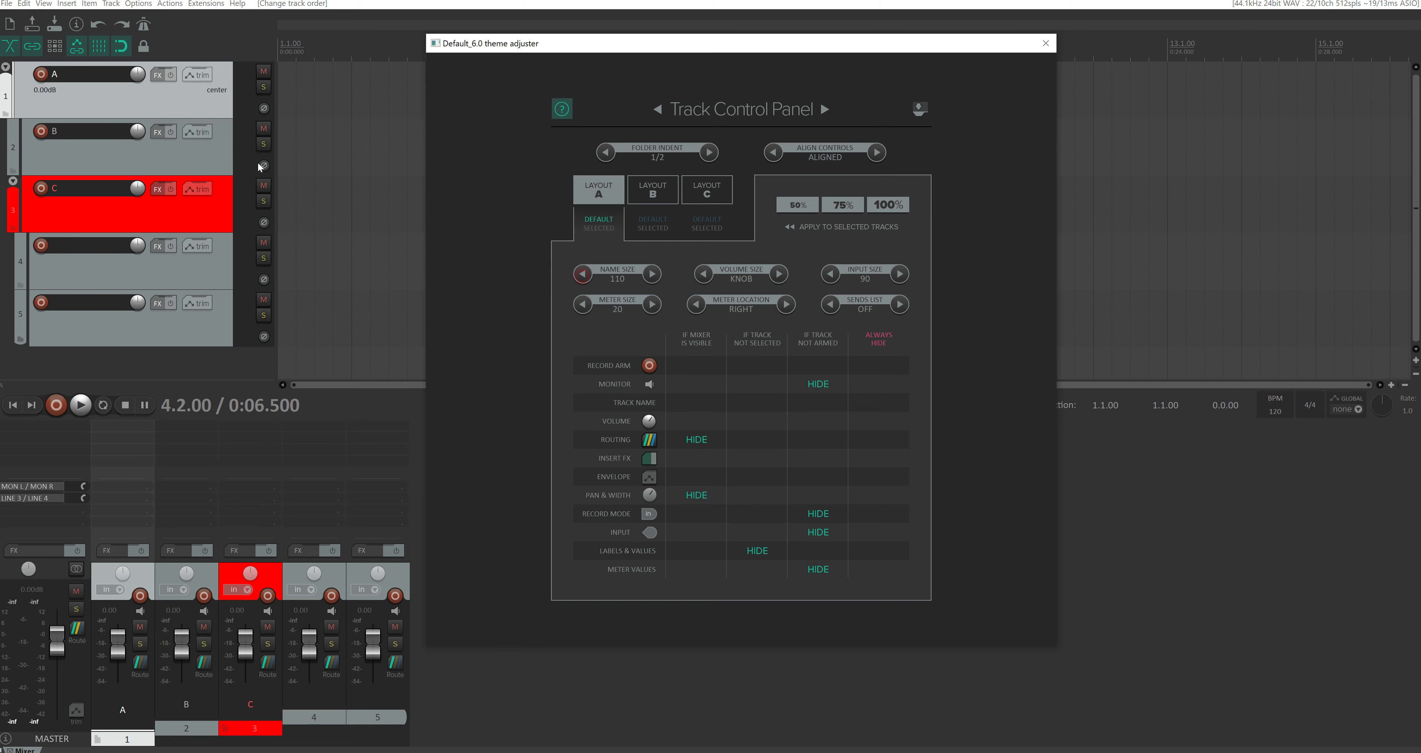
left_click(582, 274)
left_click(652, 274)
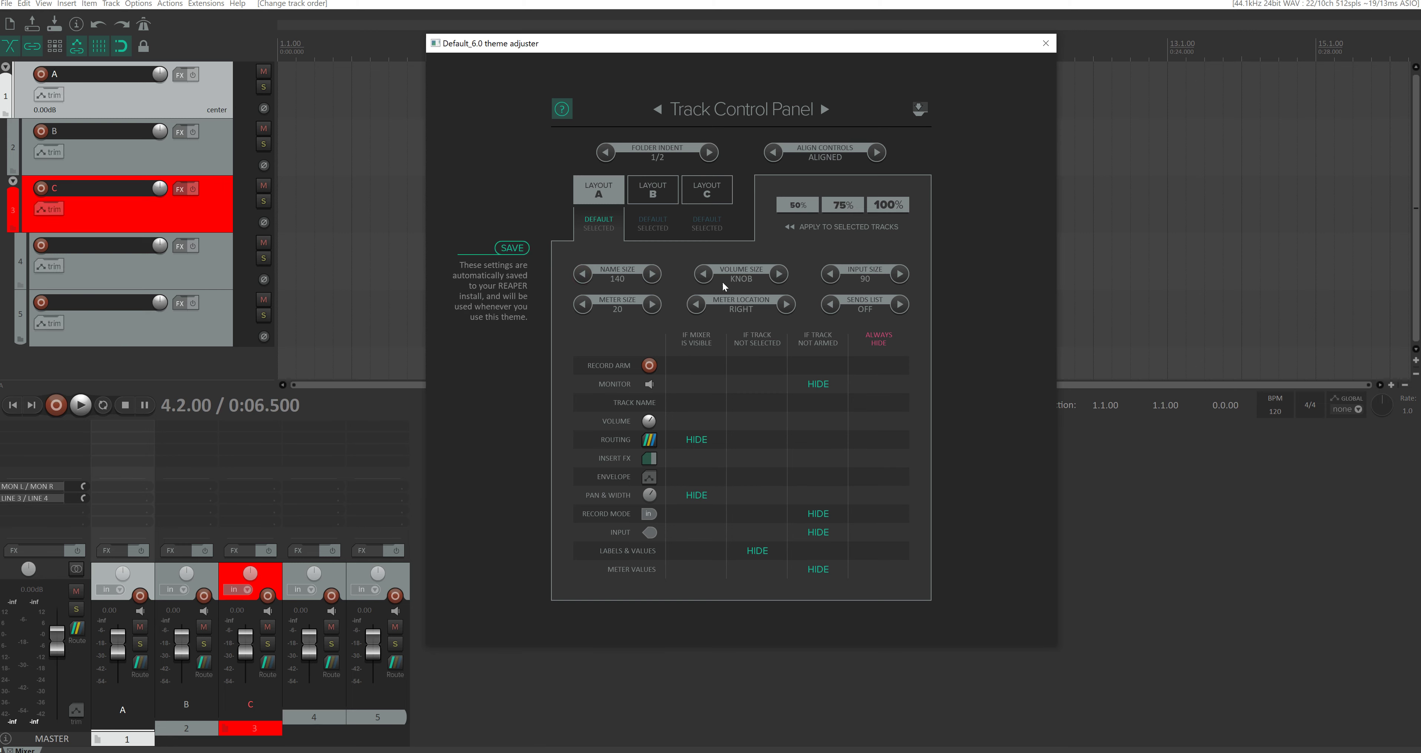
Set the volume size to 130 and widen the track control panel to fit the faders
left_click(778, 274)
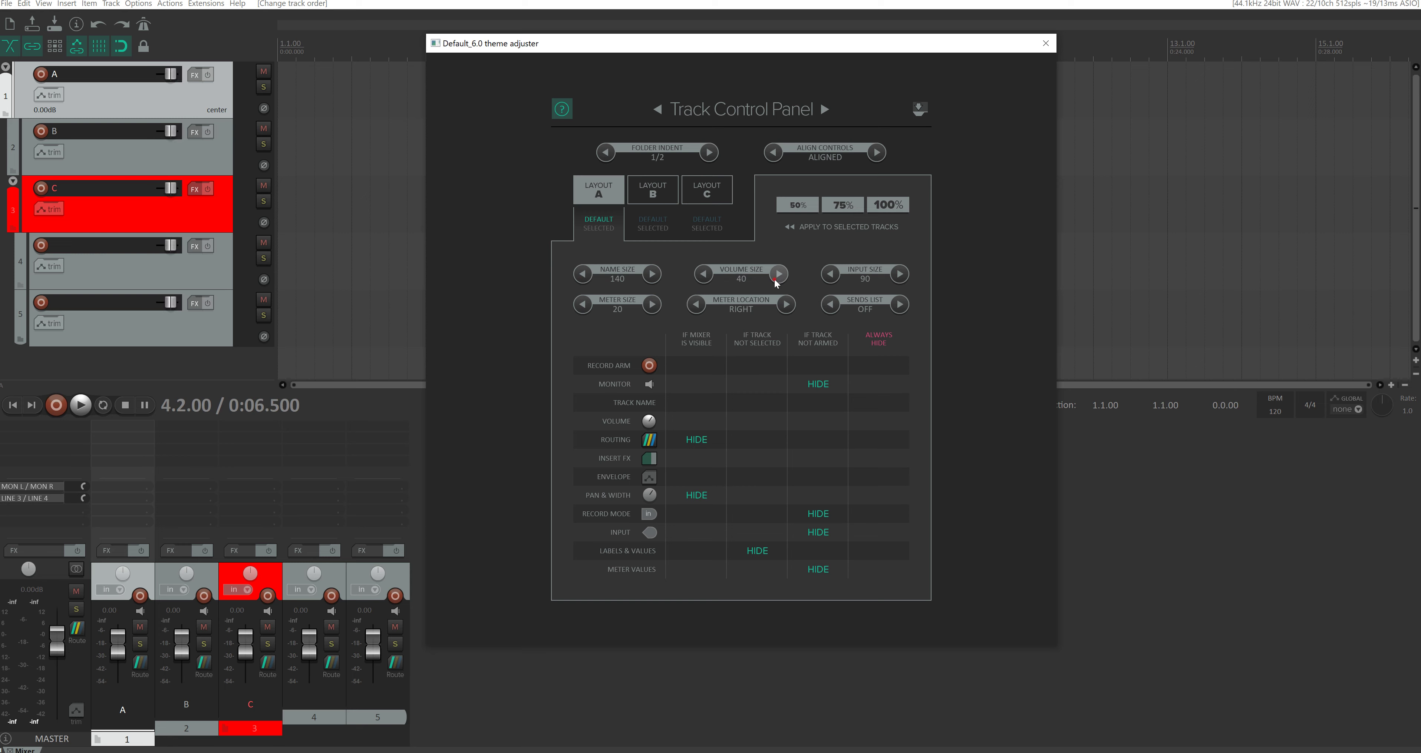
left_click(778, 274)
left_click(777, 274)
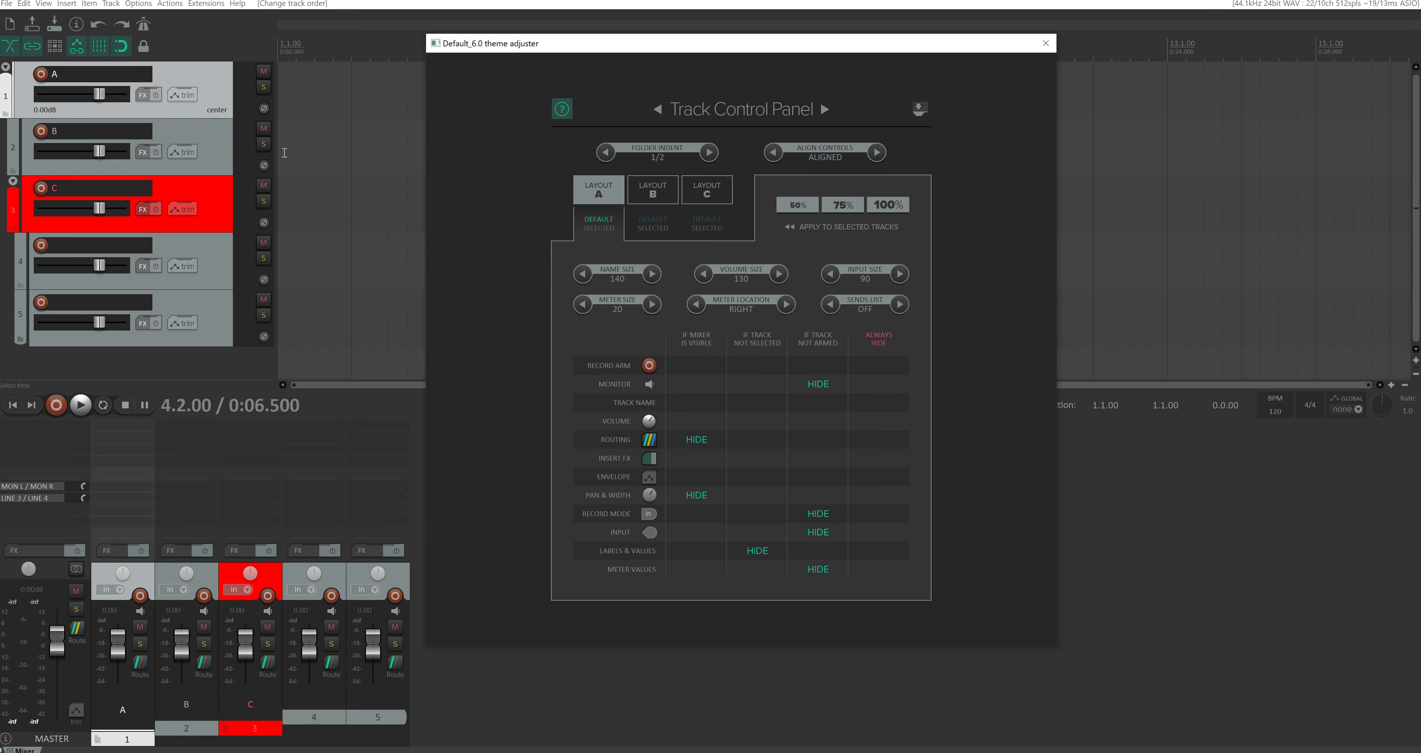
left_click_drag(276, 153, 341, 153)
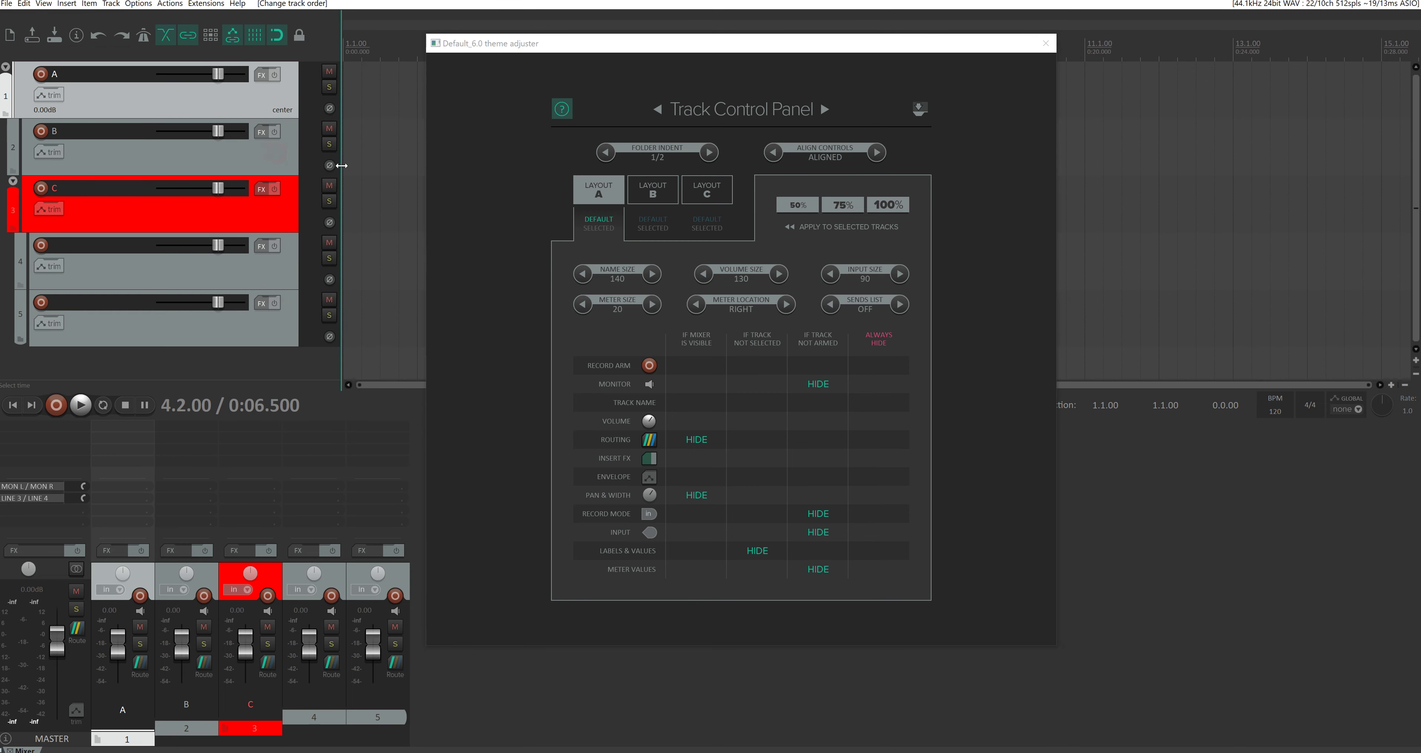
Try a volume size of 160, and step the volume size back down to Knob
left_click(779, 274)
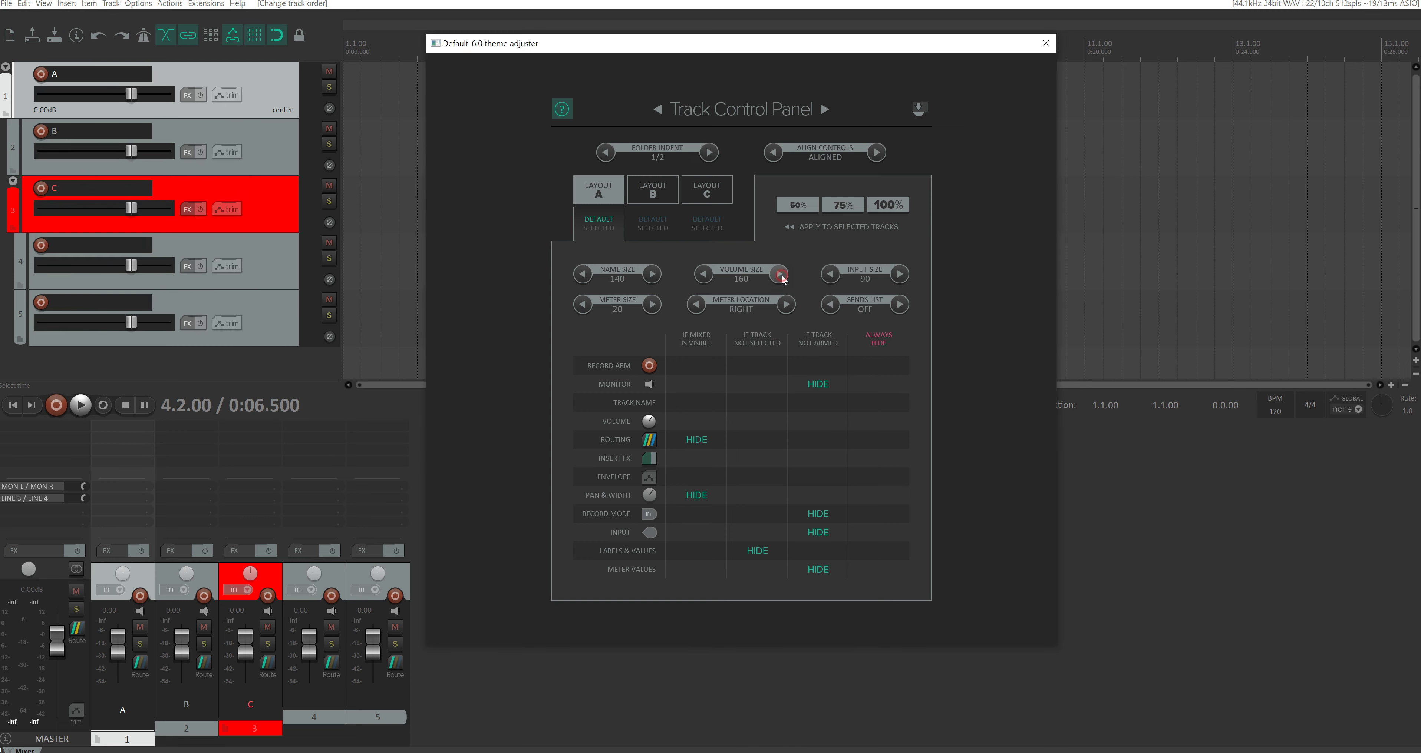
left_click(708, 272)
left_click(708, 273)
left_click(708, 272)
left_click(708, 272)
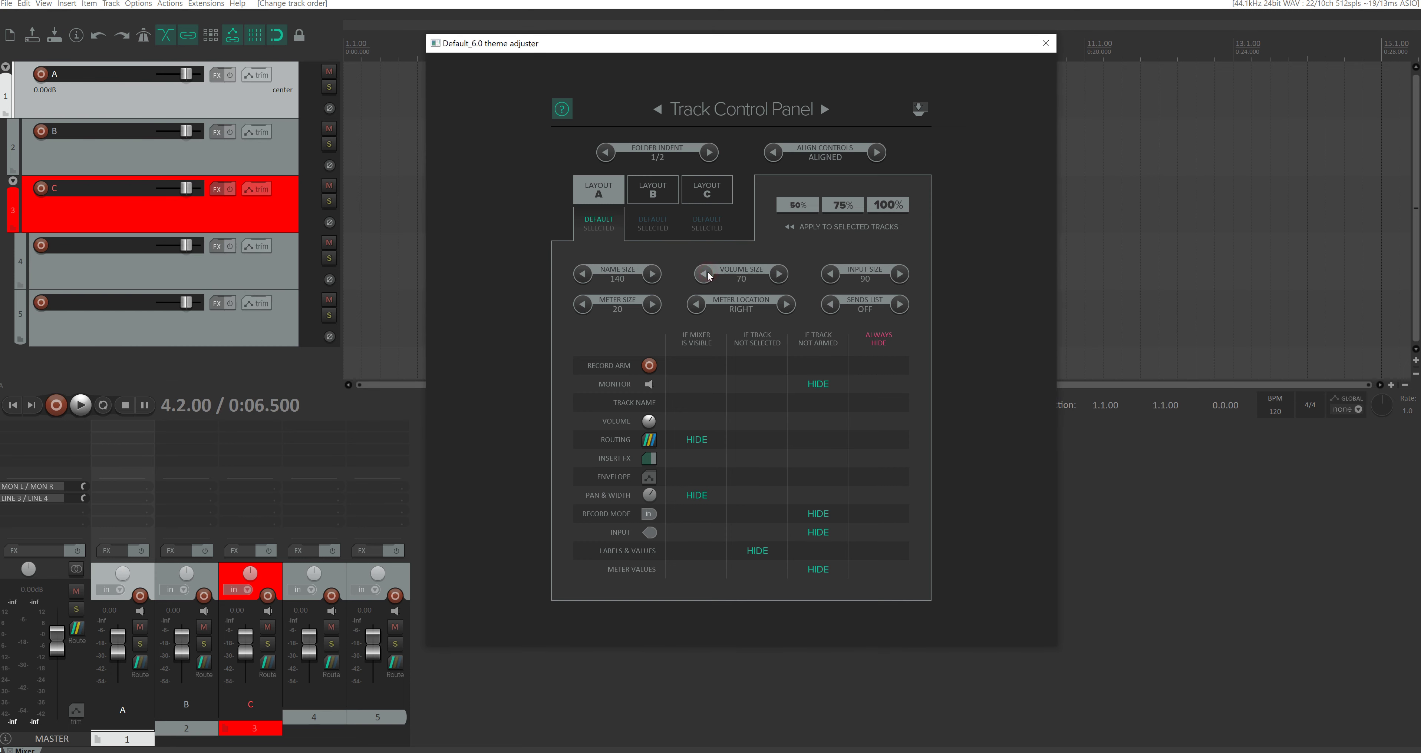
left_click(708, 273)
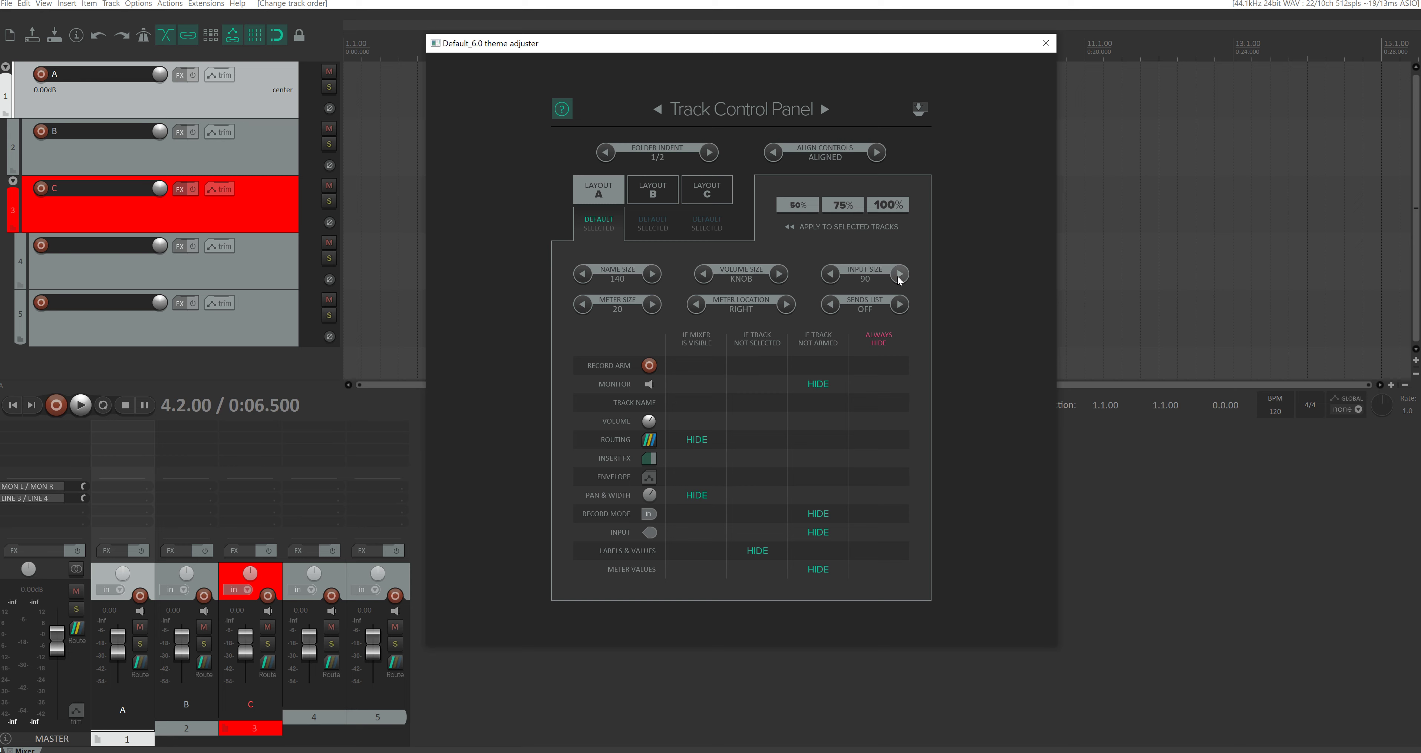
Stop hiding the Input control on unarmed tracks, and try input sizes 200 and 60 before setting it back to 90
left_click(138, 91)
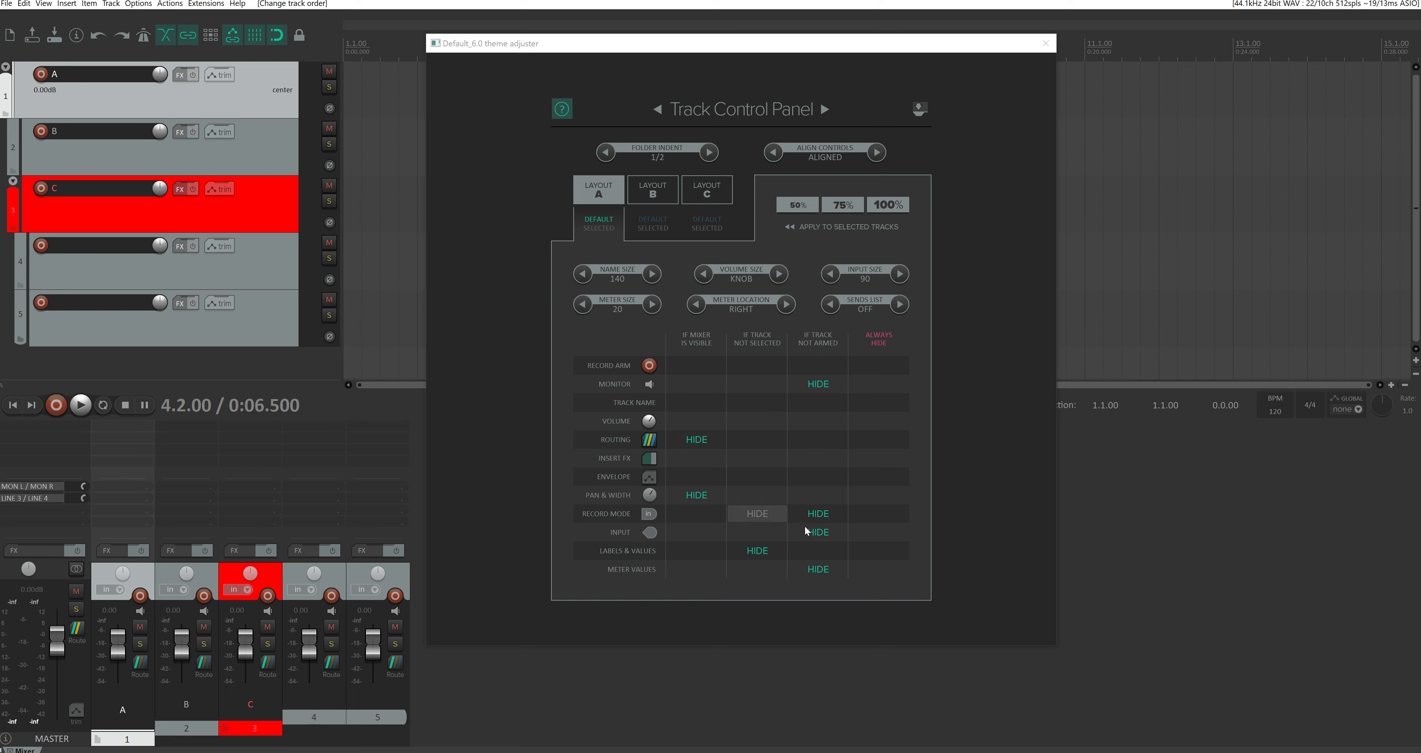
left_click(816, 532)
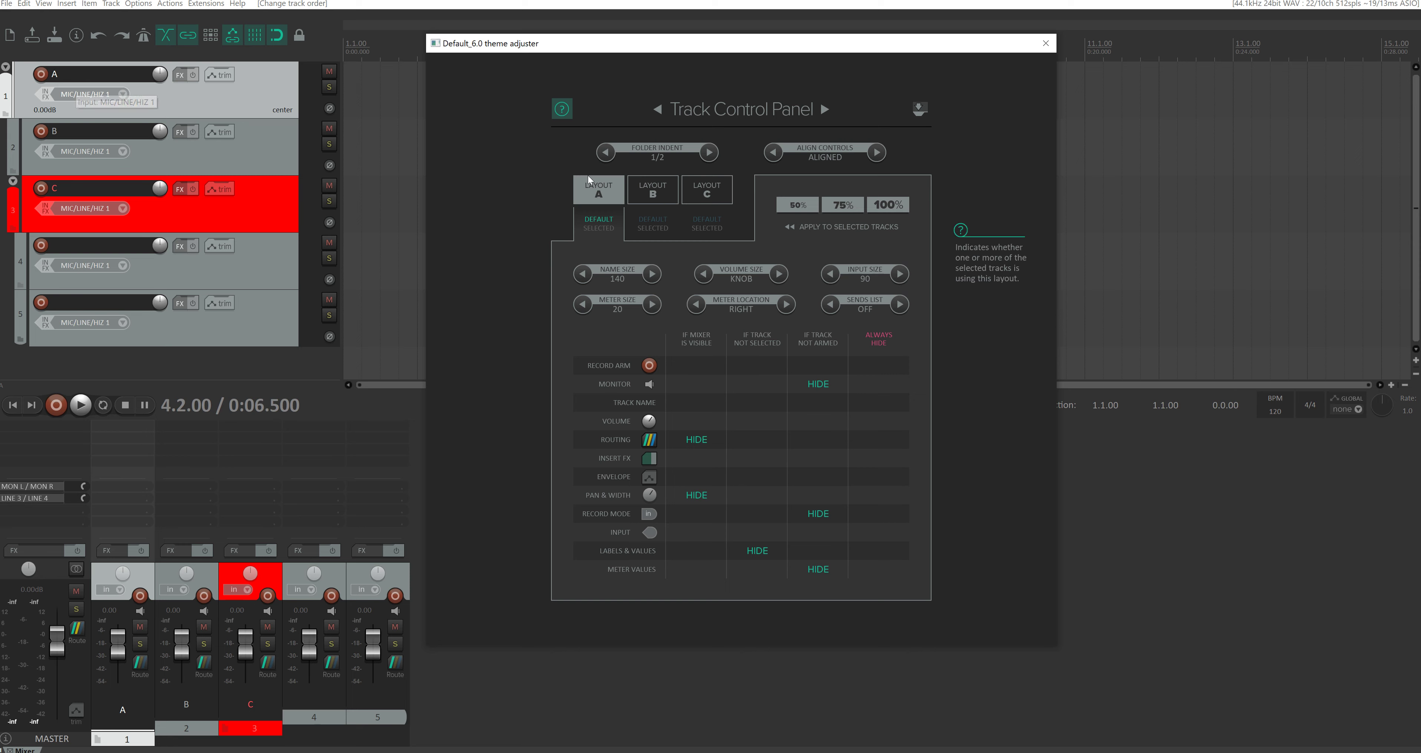
left_click(900, 274)
left_click(900, 275)
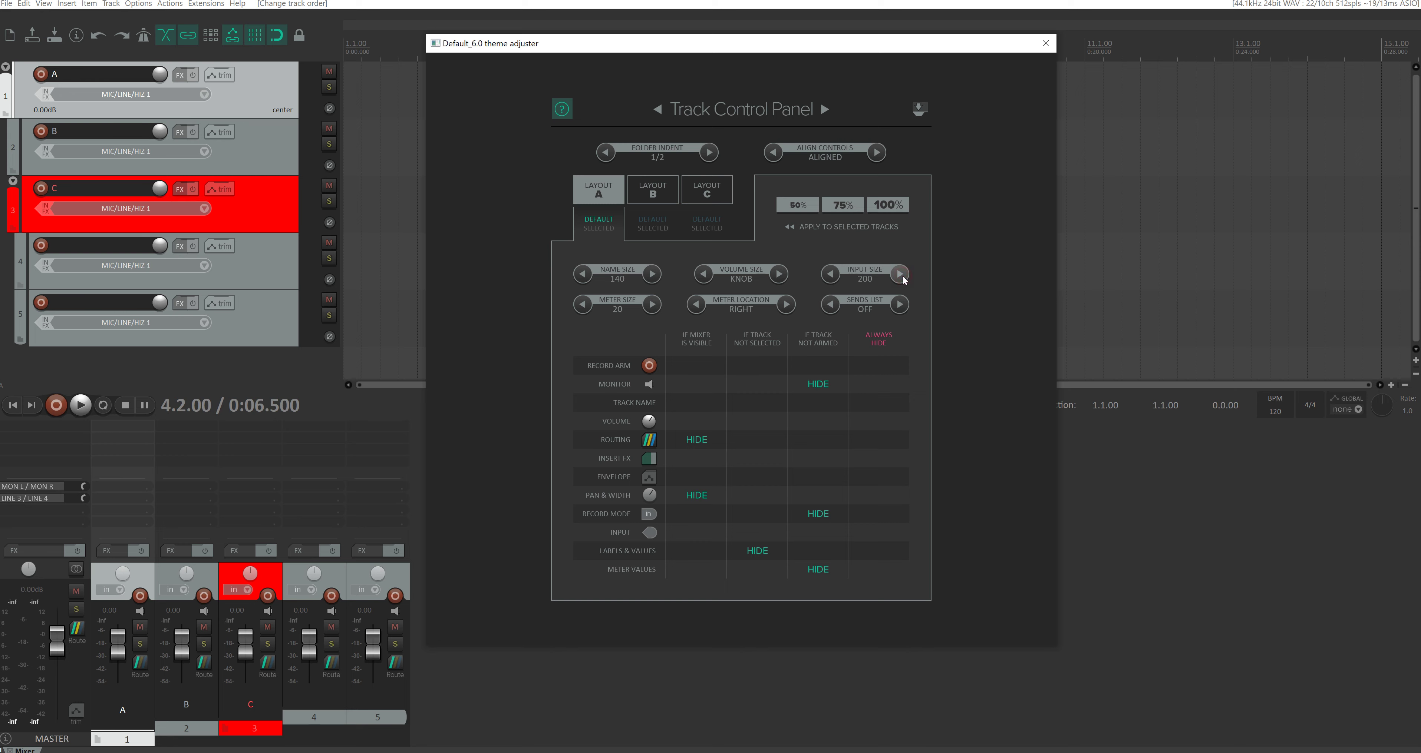
left_click(830, 273)
left_click(830, 274)
left_click(830, 273)
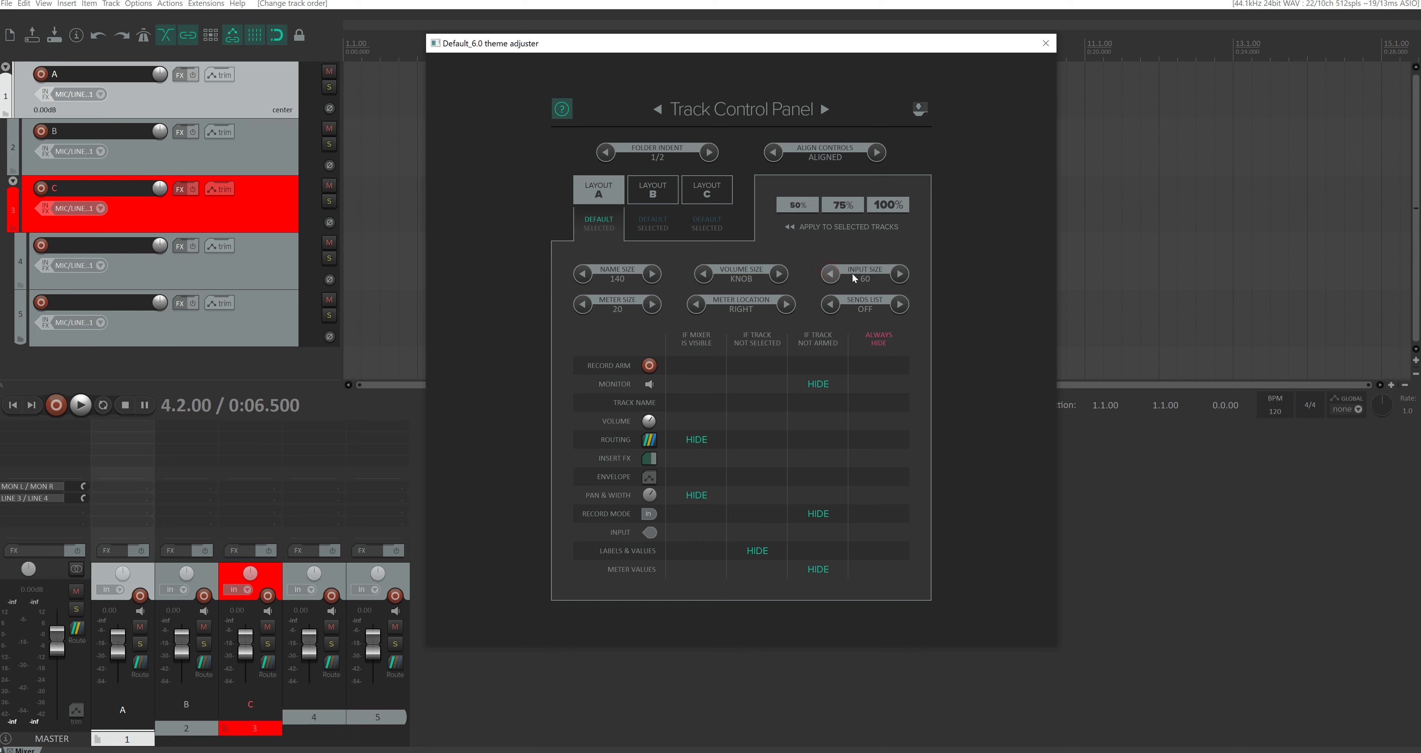
left_click(897, 275)
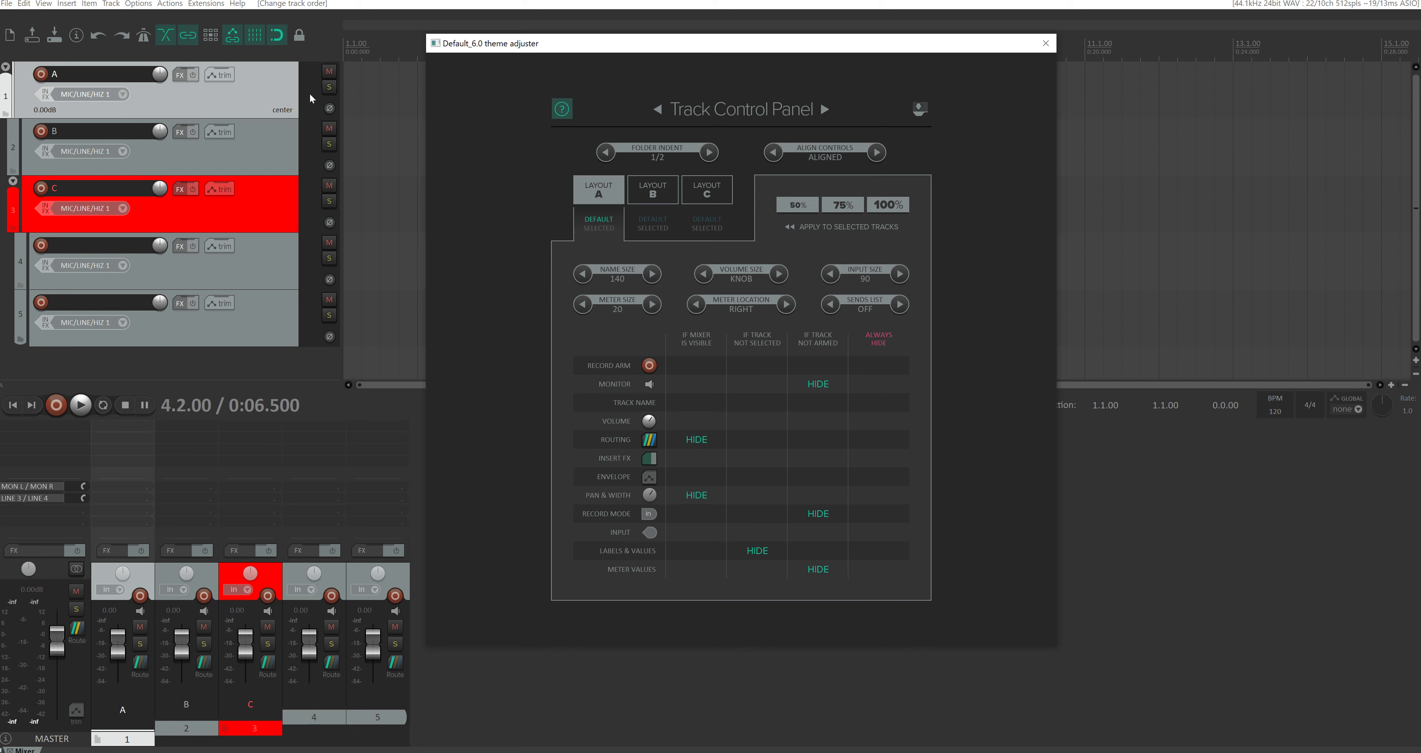
Try meter sizes of 80, 40 and 4, and return the meter size to 20
left_click(653, 306)
left_click(652, 305)
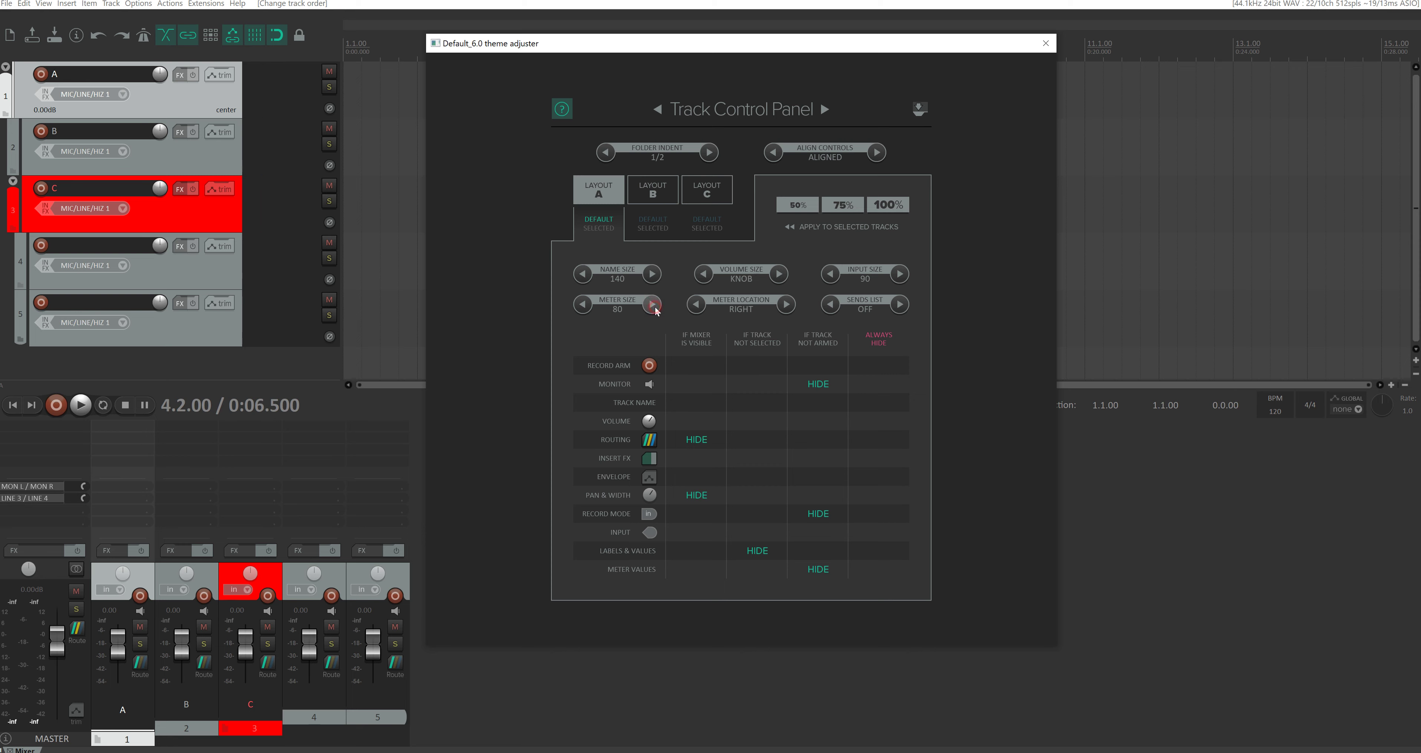
left_click(585, 304)
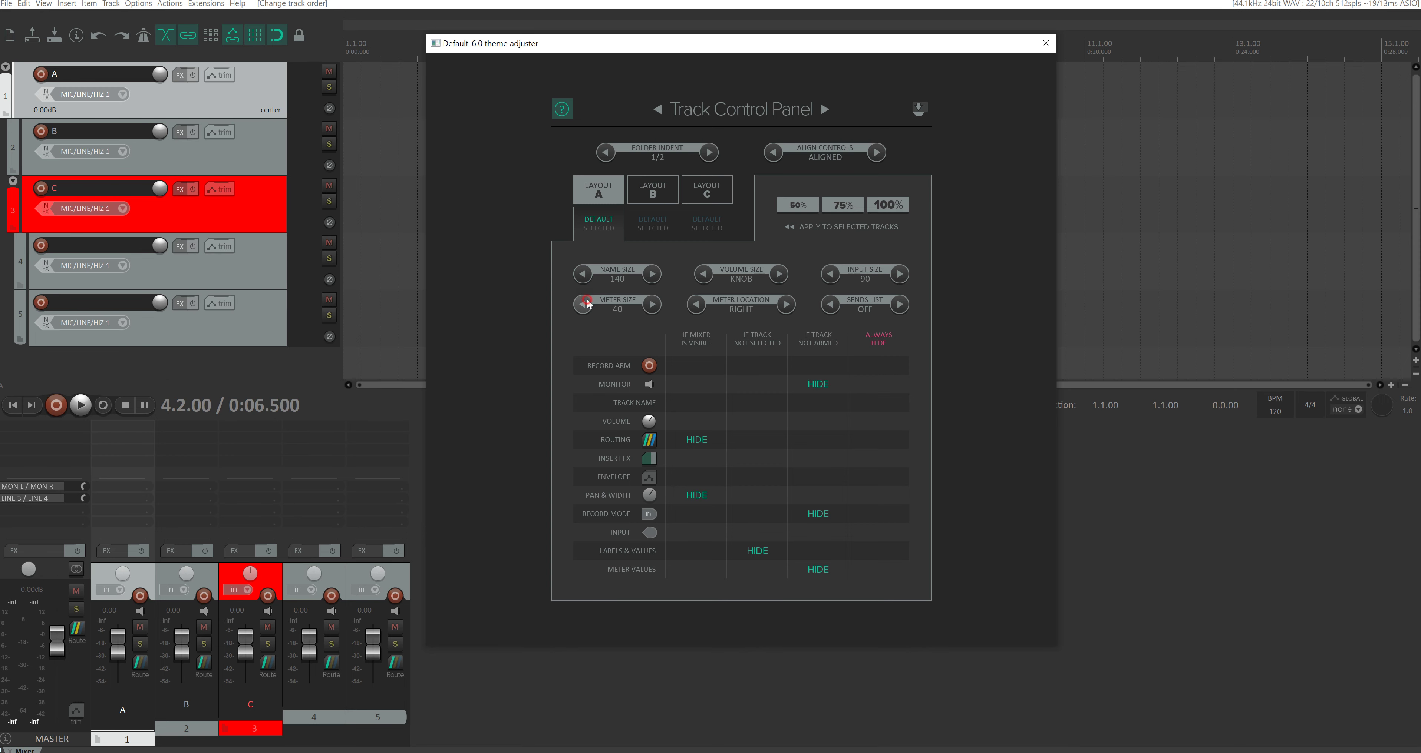
left_click(585, 303)
left_click(586, 304)
left_click(586, 303)
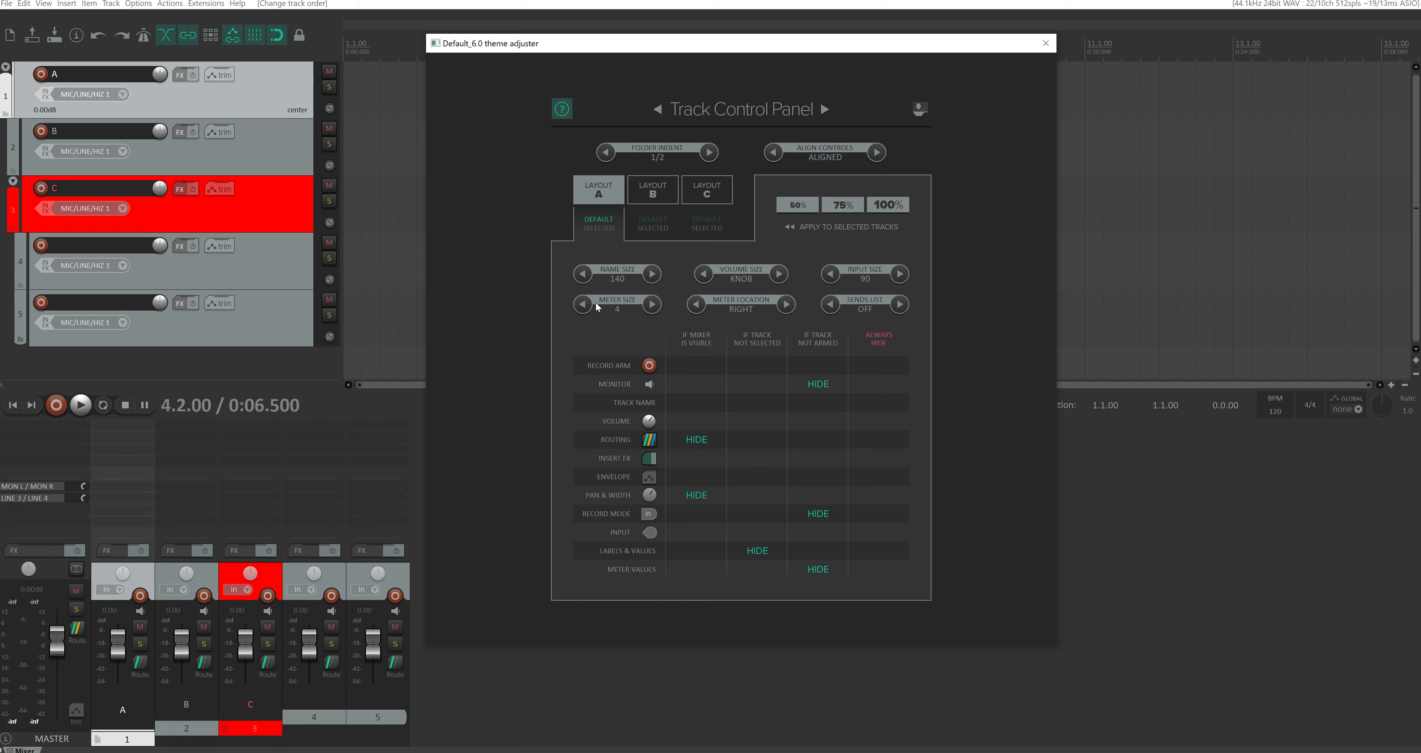
left_click(581, 307)
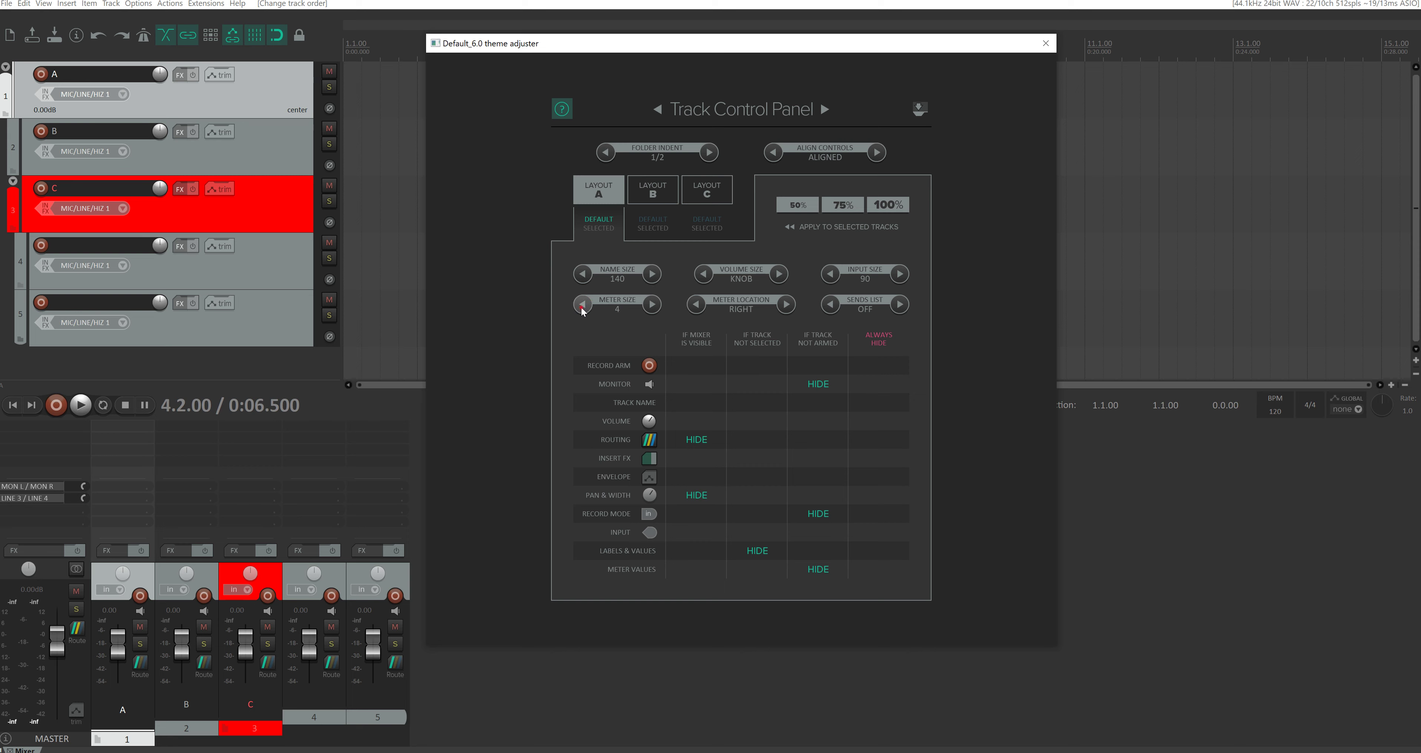
left_click(652, 304)
left_click(652, 305)
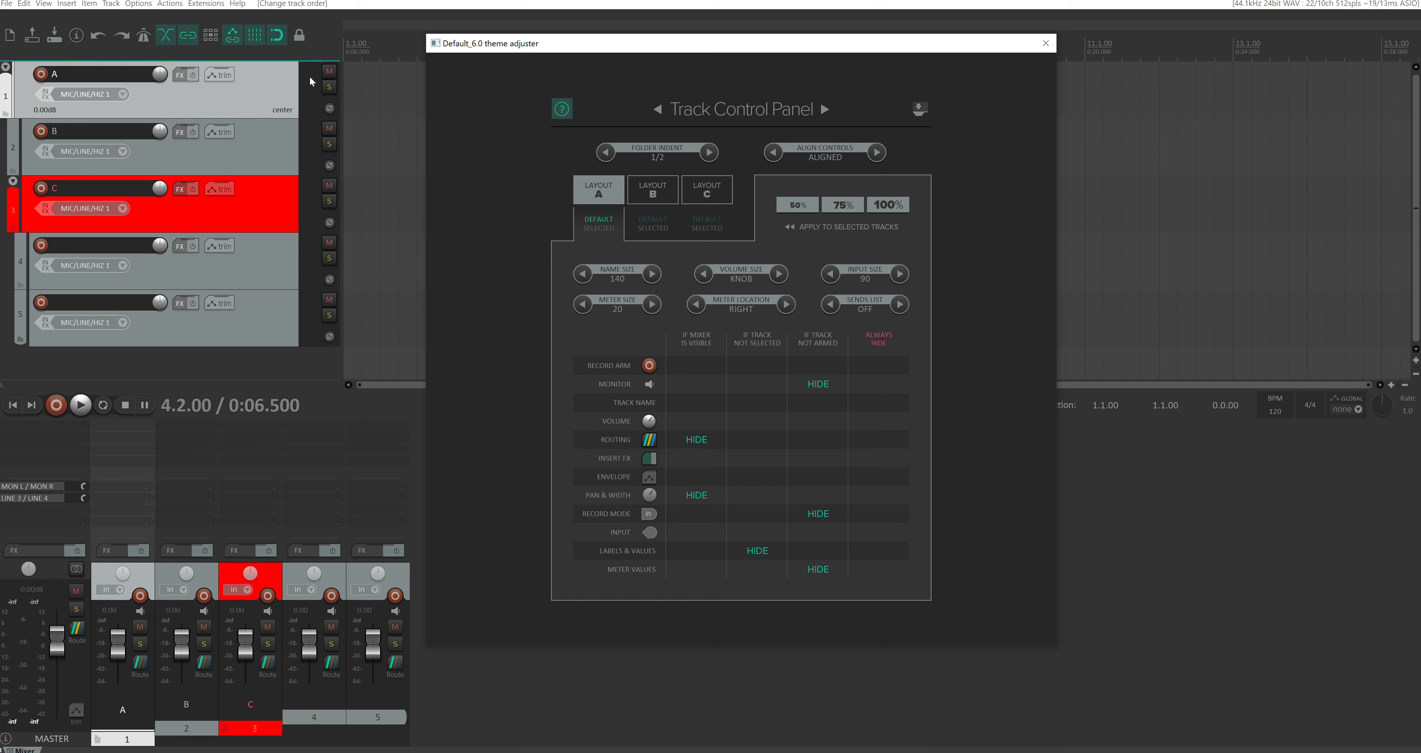
Try the Left If Armed meter location by arming and disarming track A, and set the meter location to Left
left_click(786, 305)
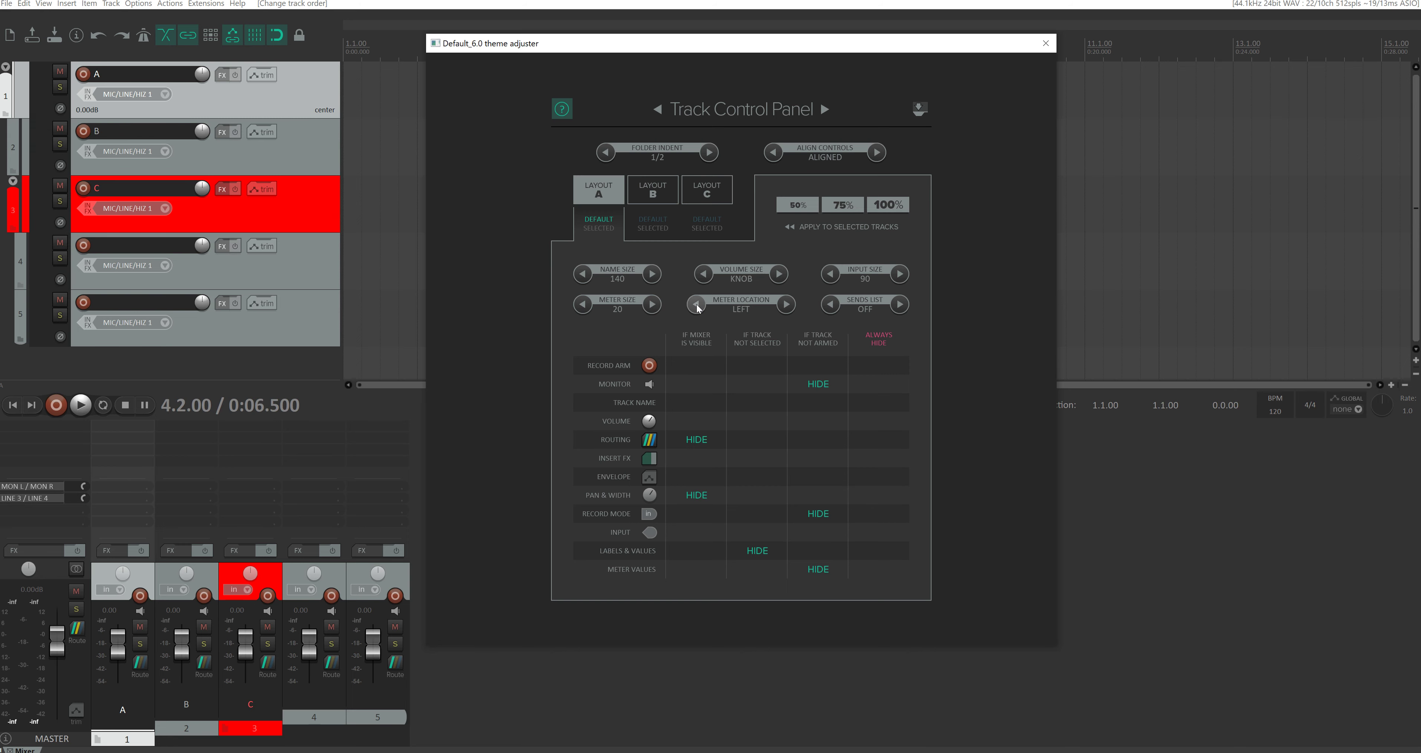
left_click(786, 305)
left_click(786, 305)
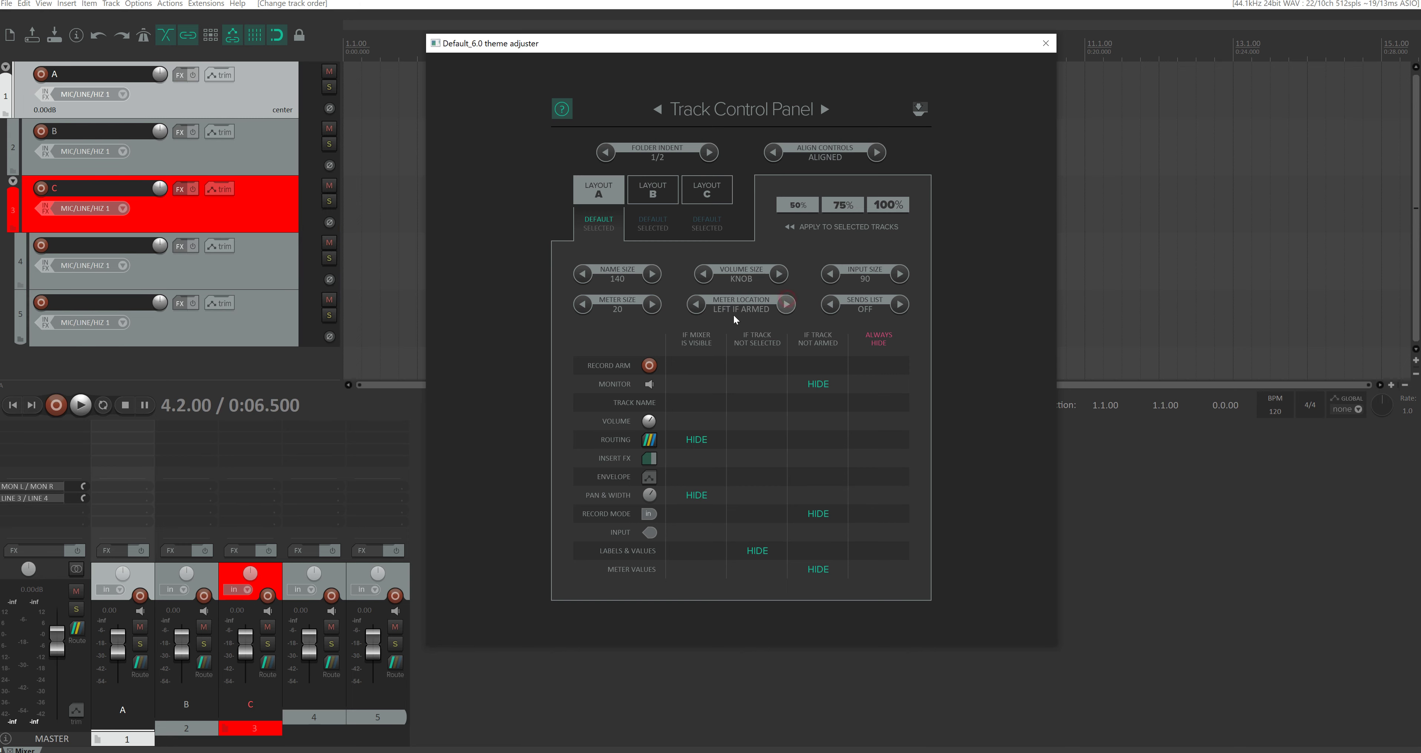
left_click(40, 74)
left_click(81, 76)
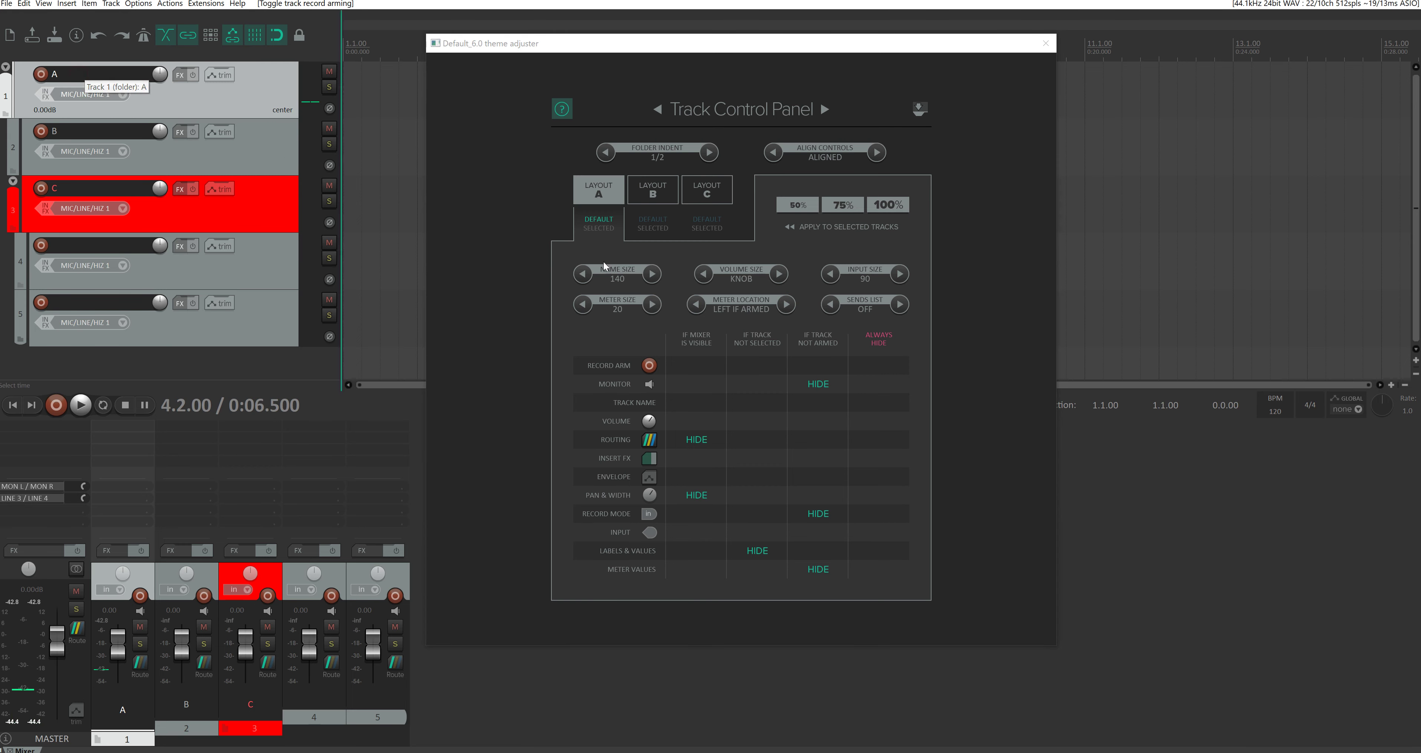
left_click(695, 305)
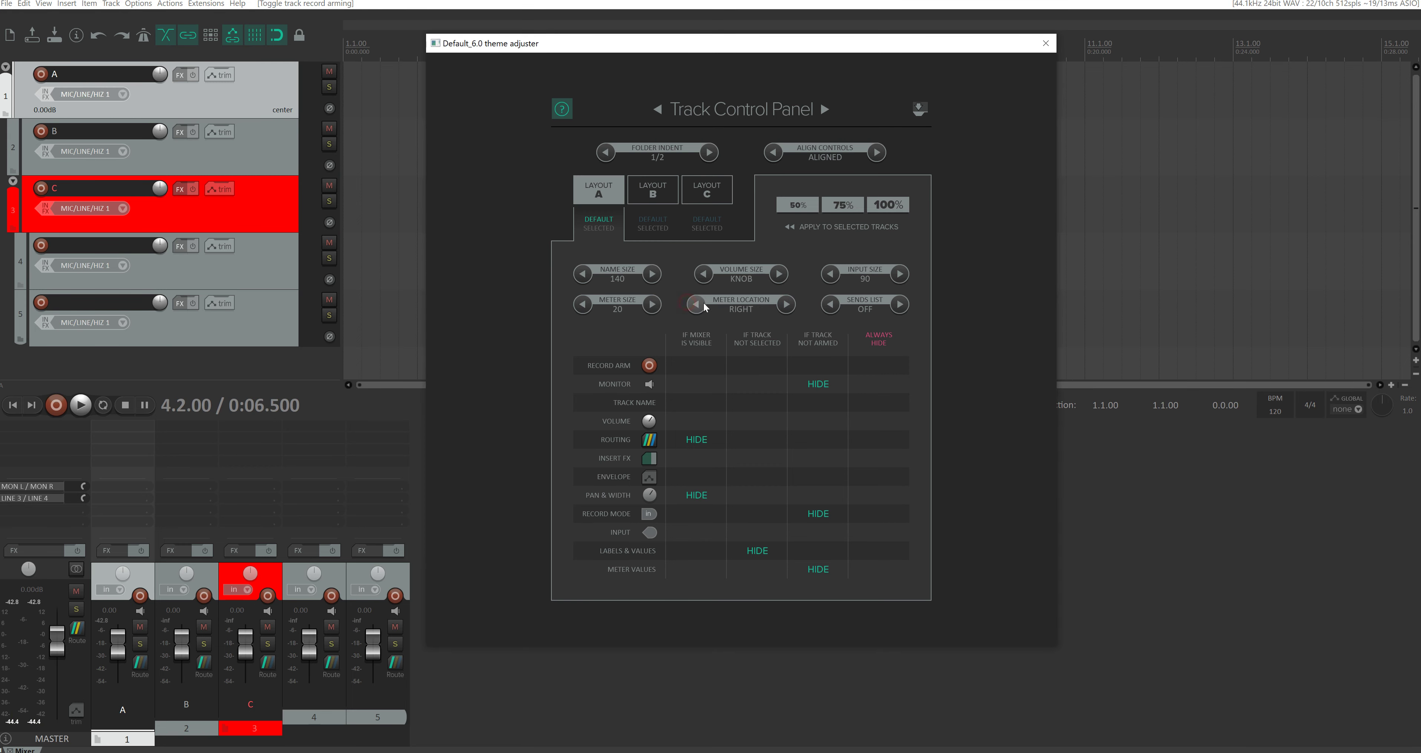
left_click(704, 303)
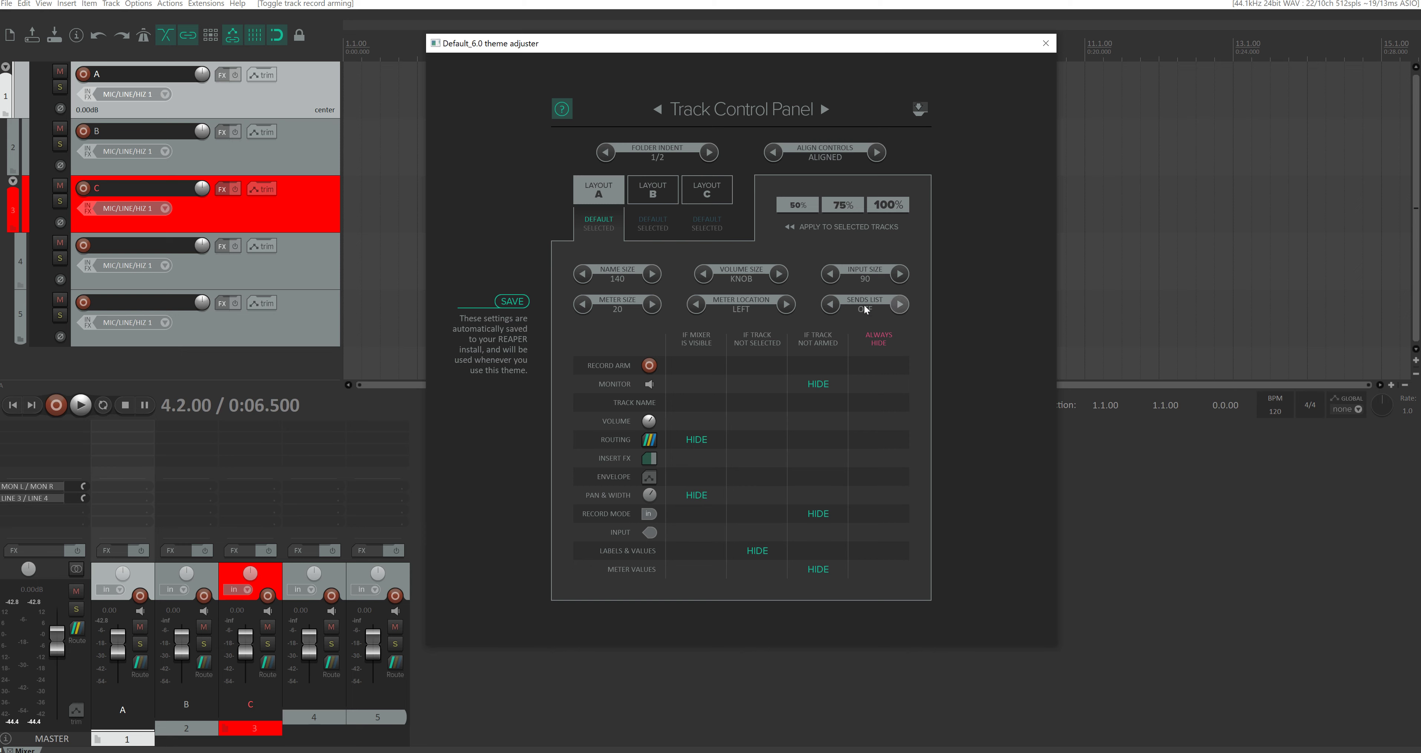
Deselect all tracks and hide the mixer
left_click(290, 284)
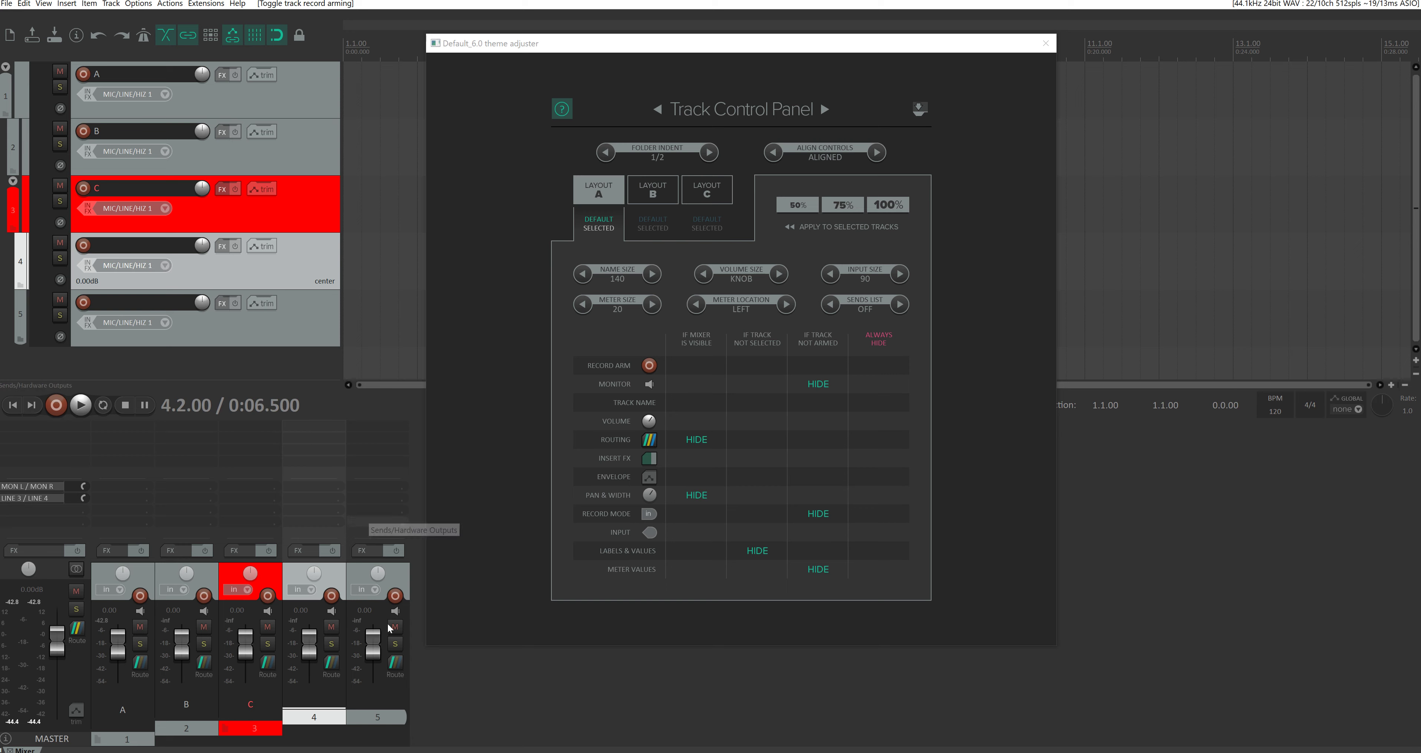
left_click(1118, 603)
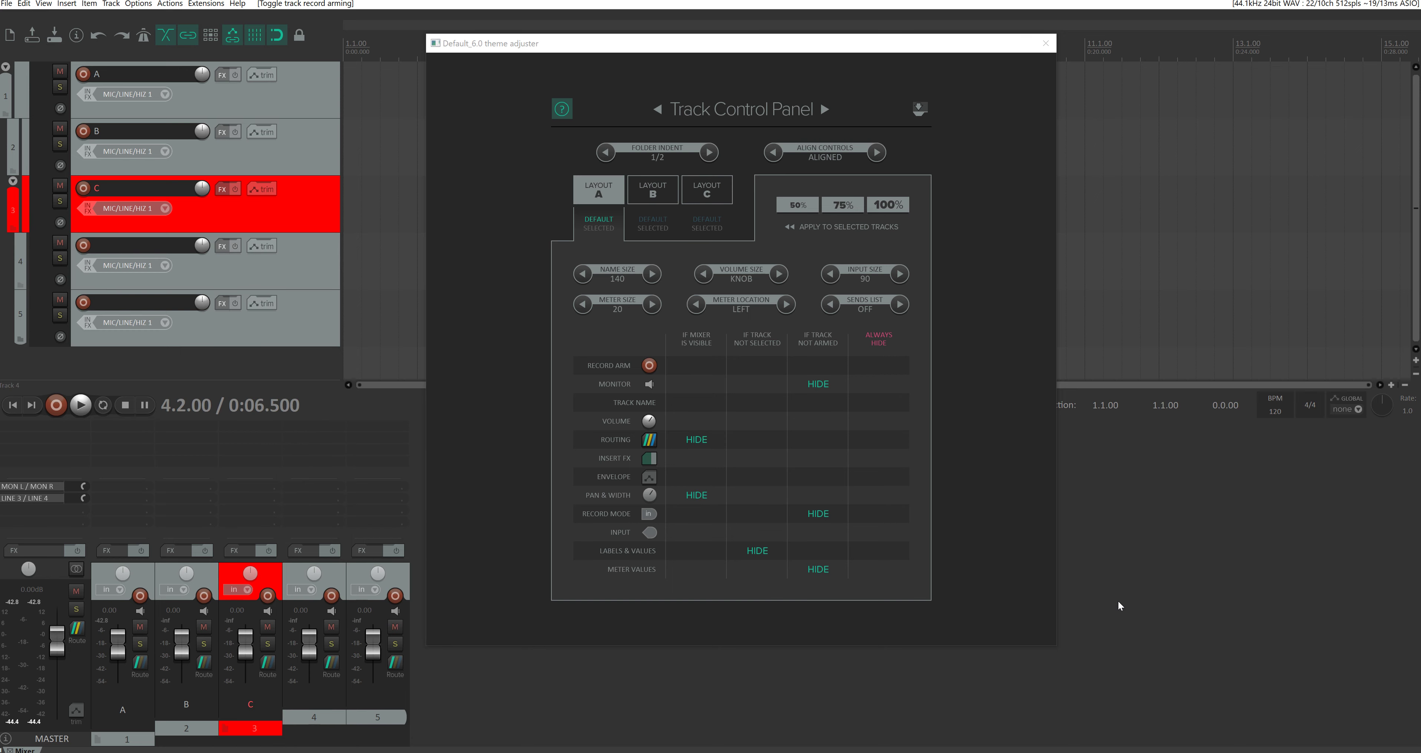
key("ctrl+m")
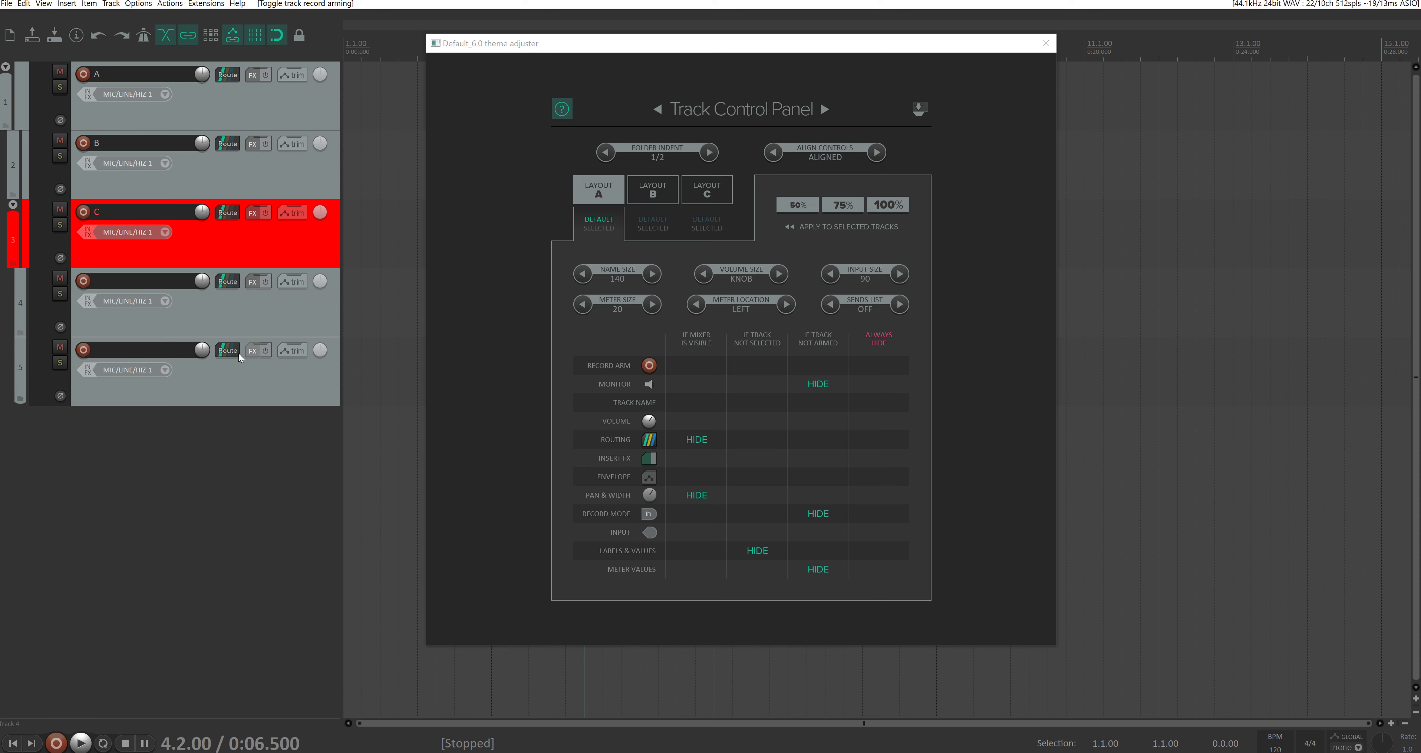
Create a send from track 4 to track 5 using their routing controls
left_click(226, 282)
left_click_drag(228, 354, 227, 355)
left_click(435, 363)
Increase the height of track 4 and set the Sends List option to On
left_click_drag(274, 337, 274, 361)
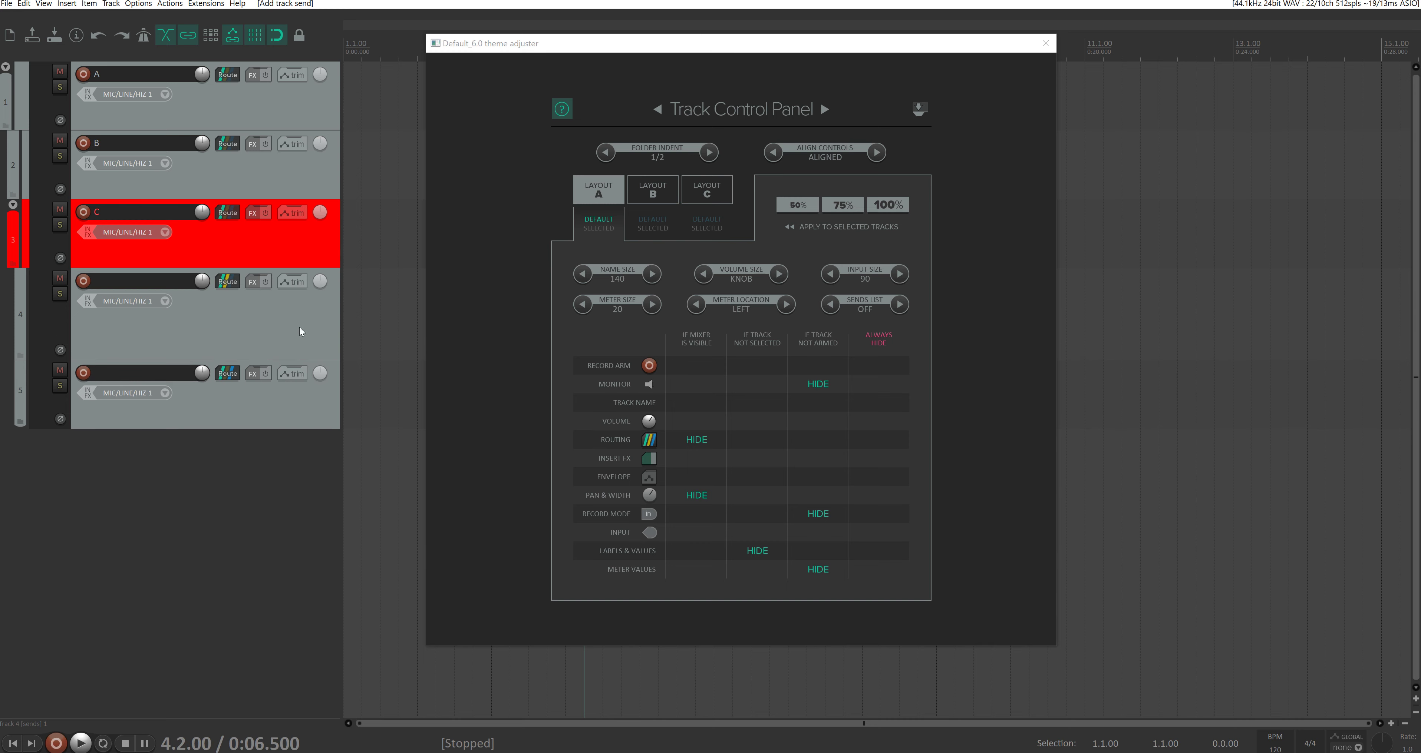
left_click(831, 308)
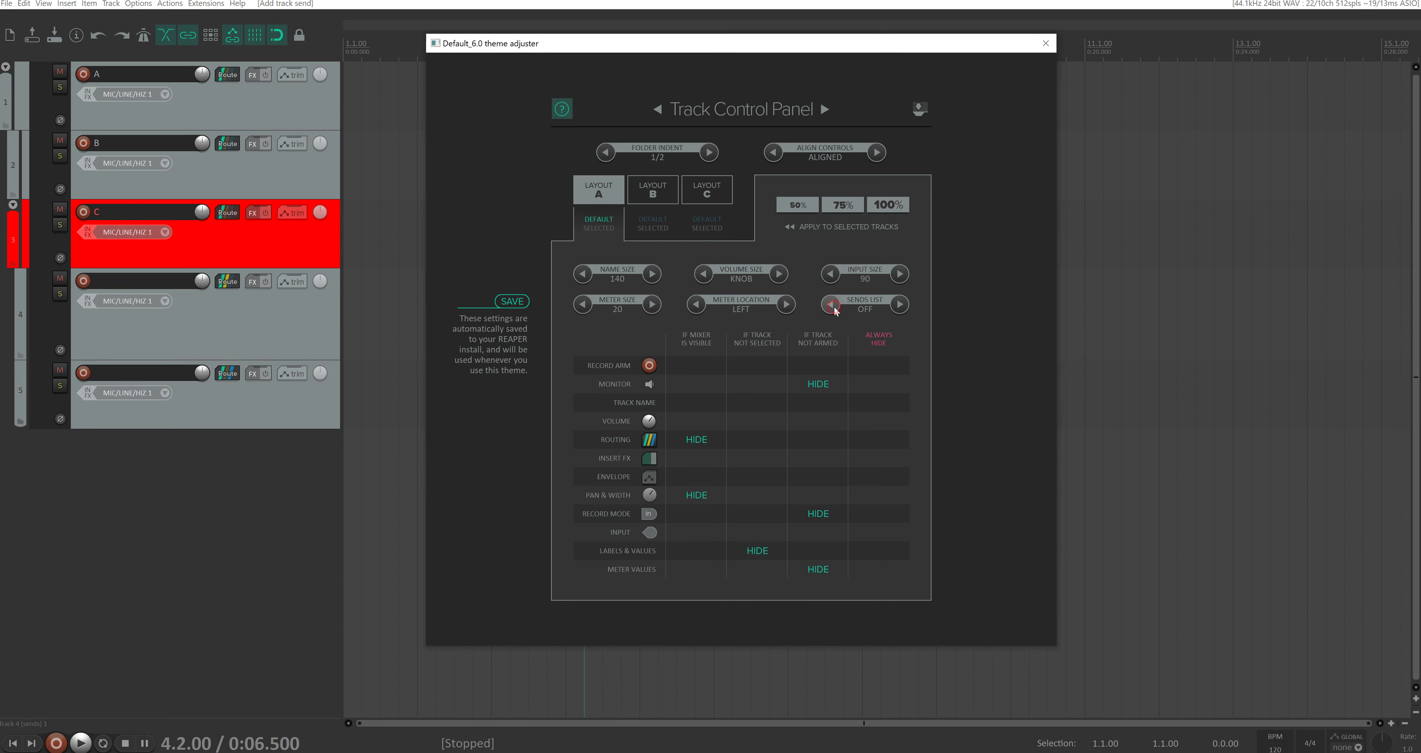
left_click(898, 306)
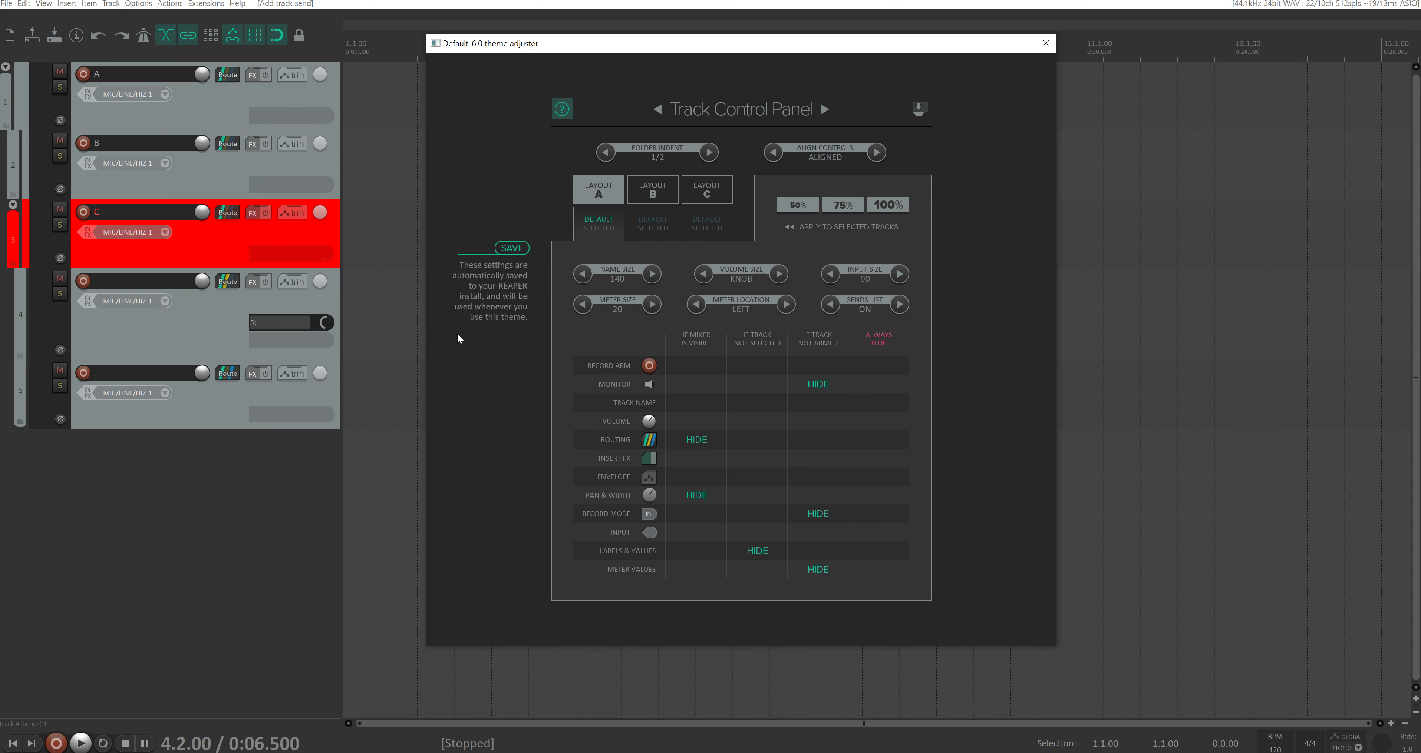
Name track 4 "Départ" and track 5 "Arrivée"
double_click(115, 277)
type("Départ")
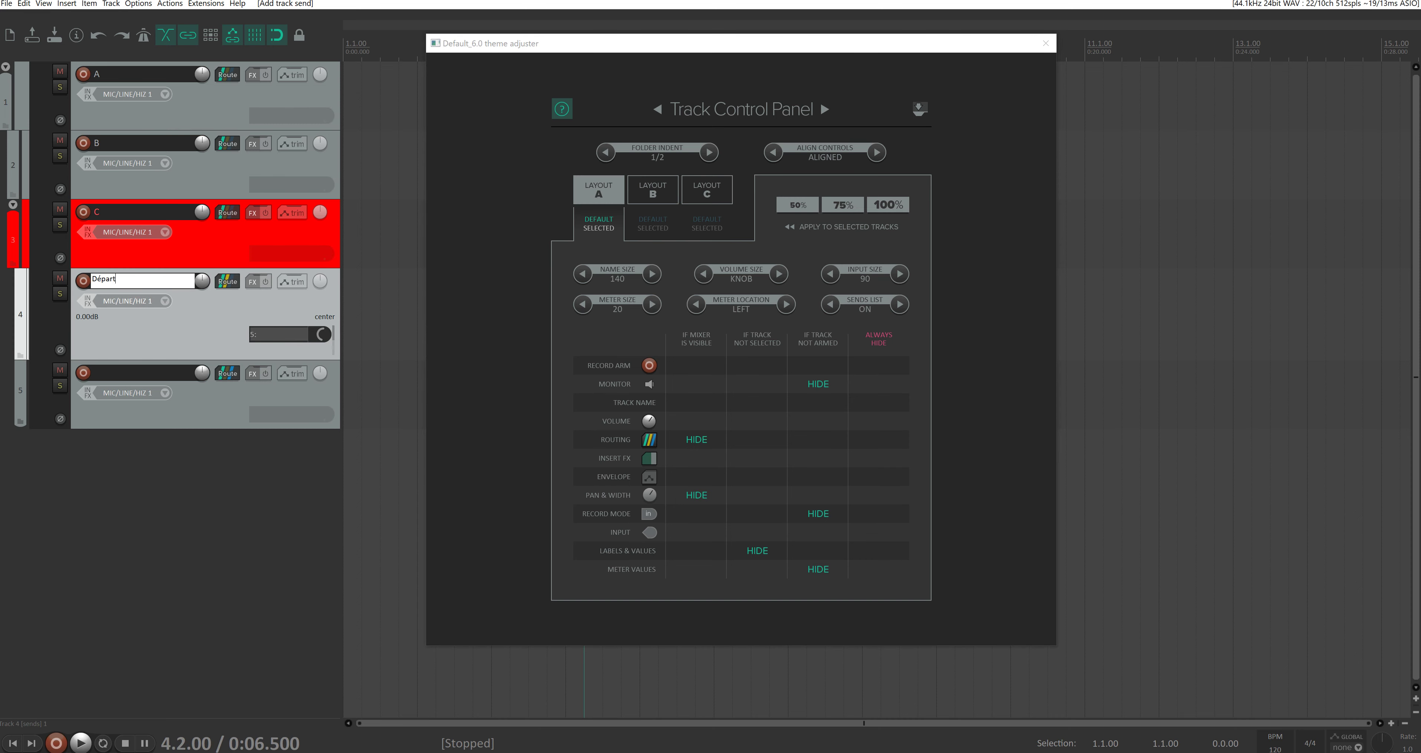
key("Return")
left_click(121, 372)
double_click(121, 372)
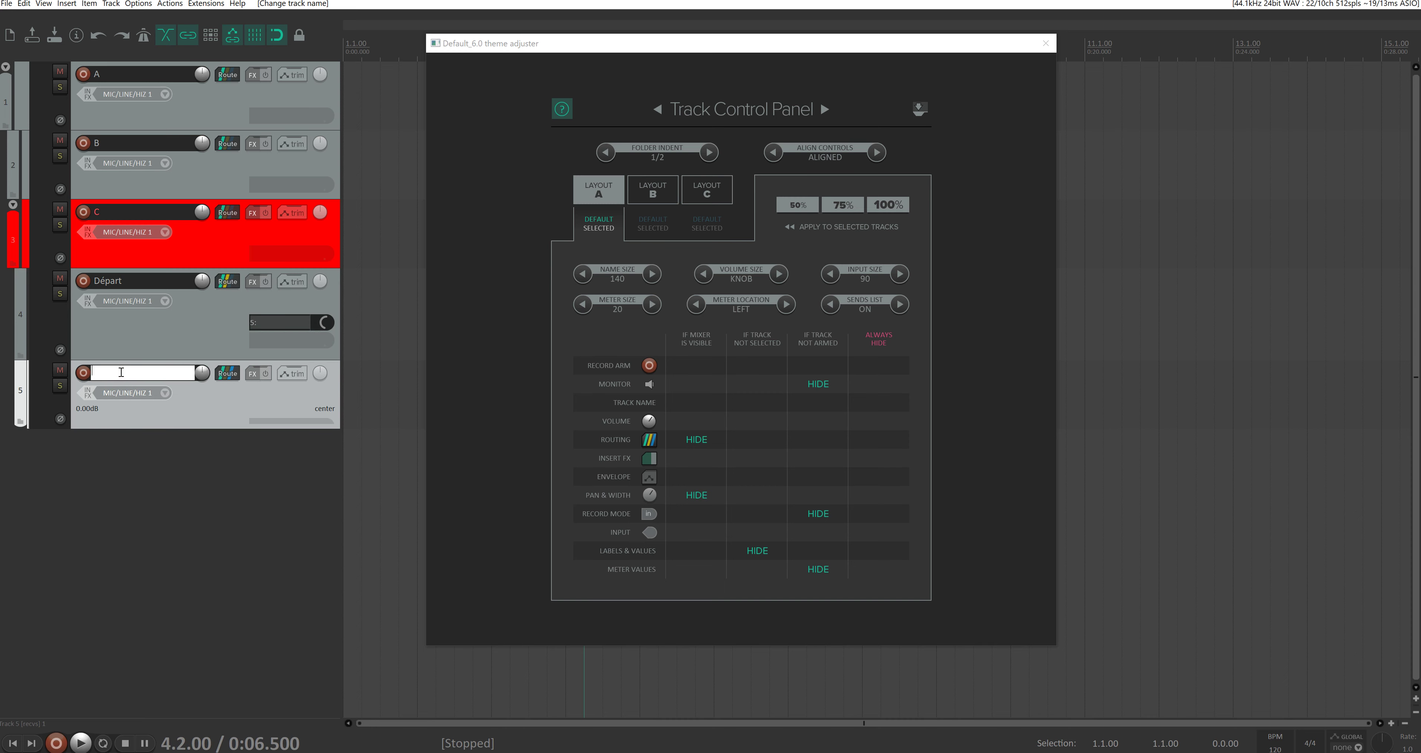
type("Arrivée")
key("Return")
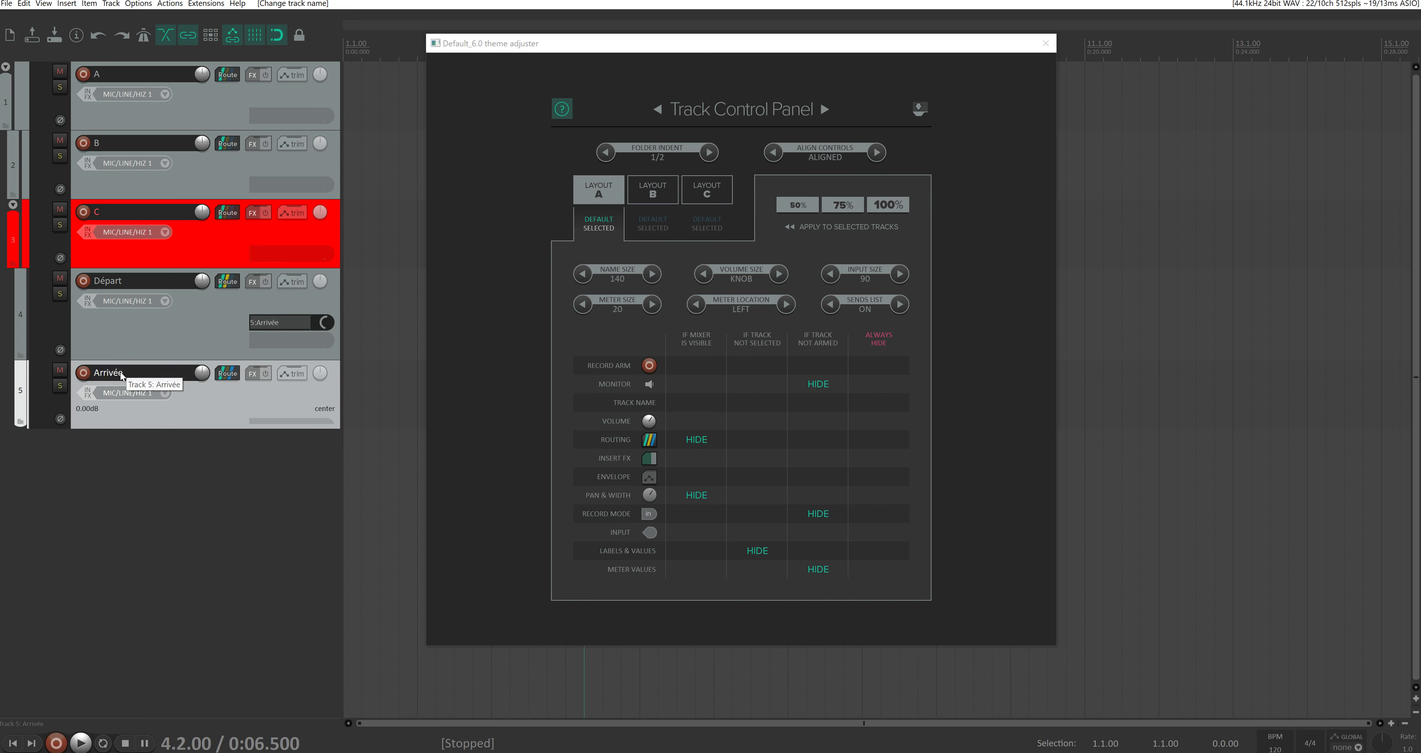
Select the Départ track and adjust the level of its send to Arrivée directly in the sends list
left_click_drag(326, 322, 326, 351)
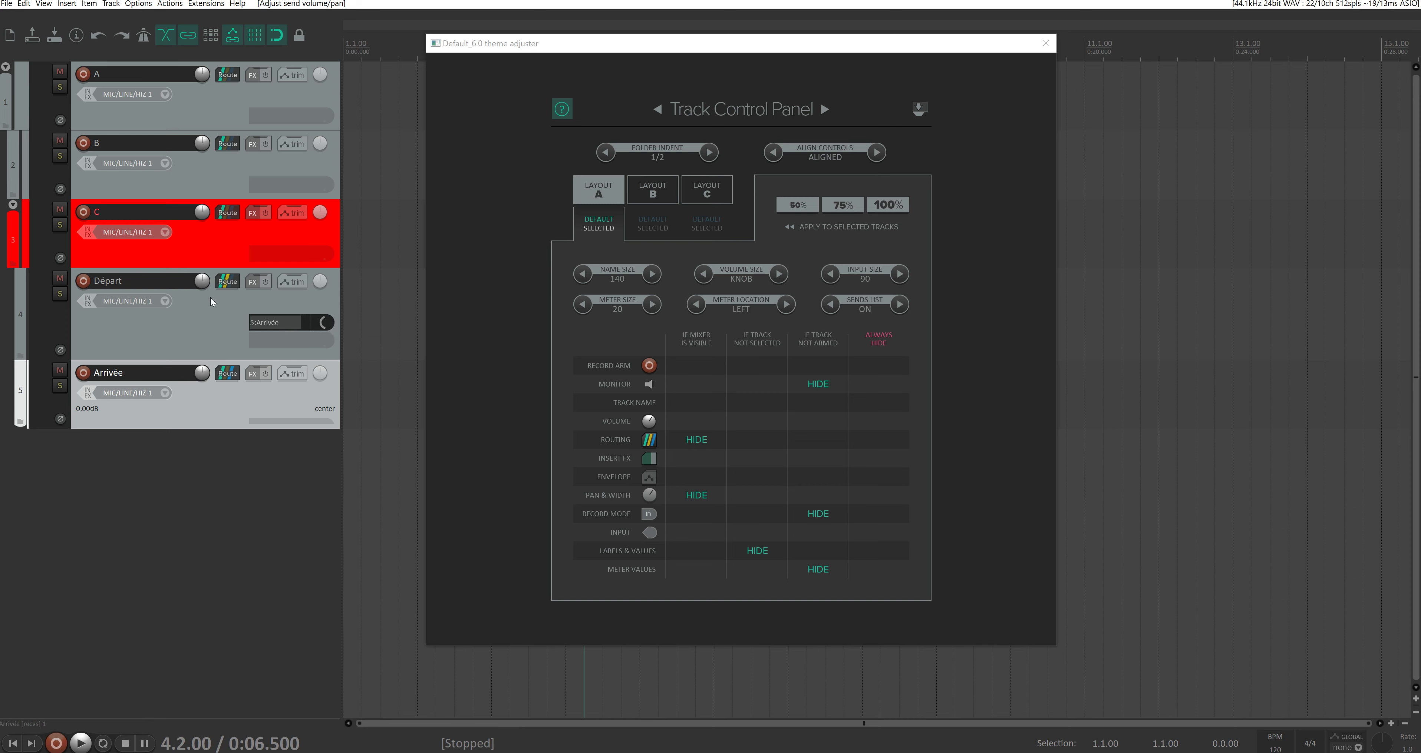
left_click(210, 299)
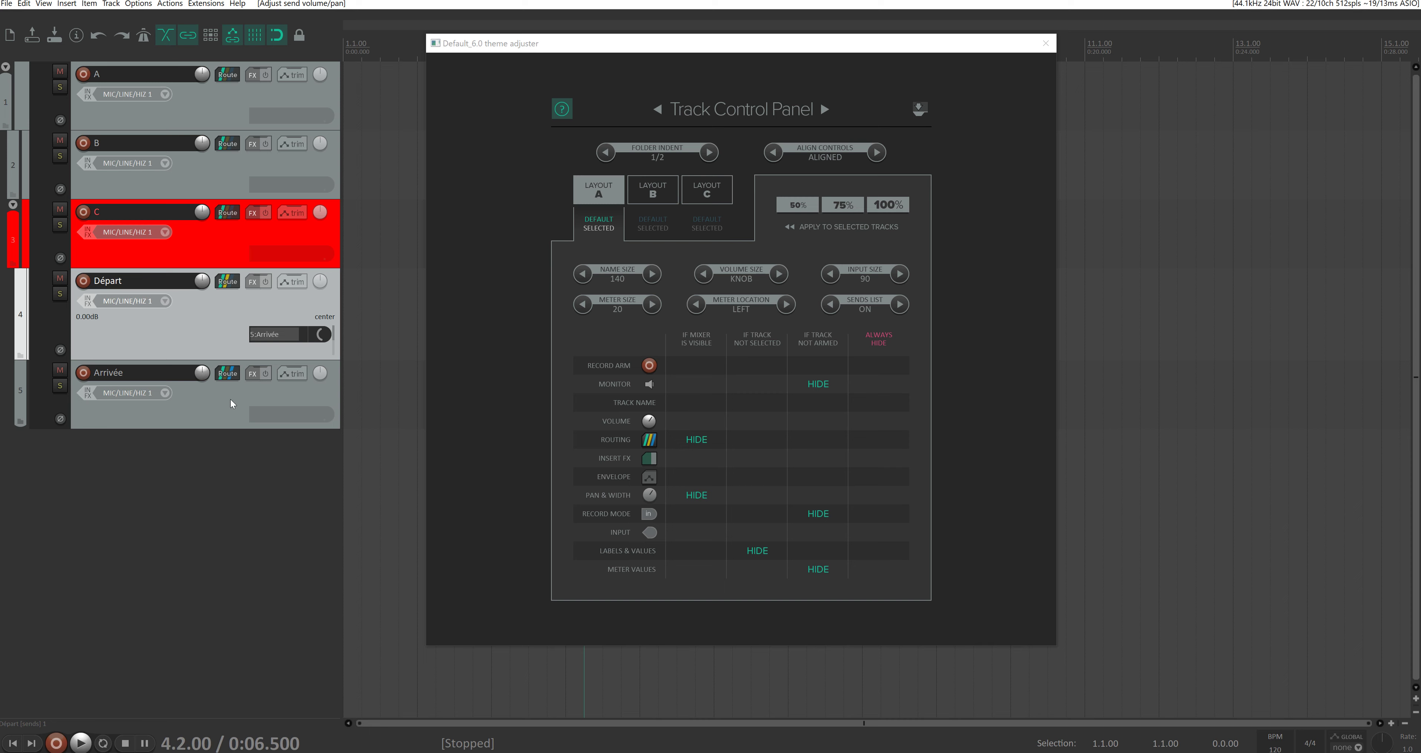
left_click_drag(323, 334, 324, 337)
scroll(321, 335, "down", 3)
mouse_move(323, 335)
left_mouse_down()
mouse_move(322, 270)
mouse_move(322, 354)
mouse_move(322, 320)
left_mouse_up()
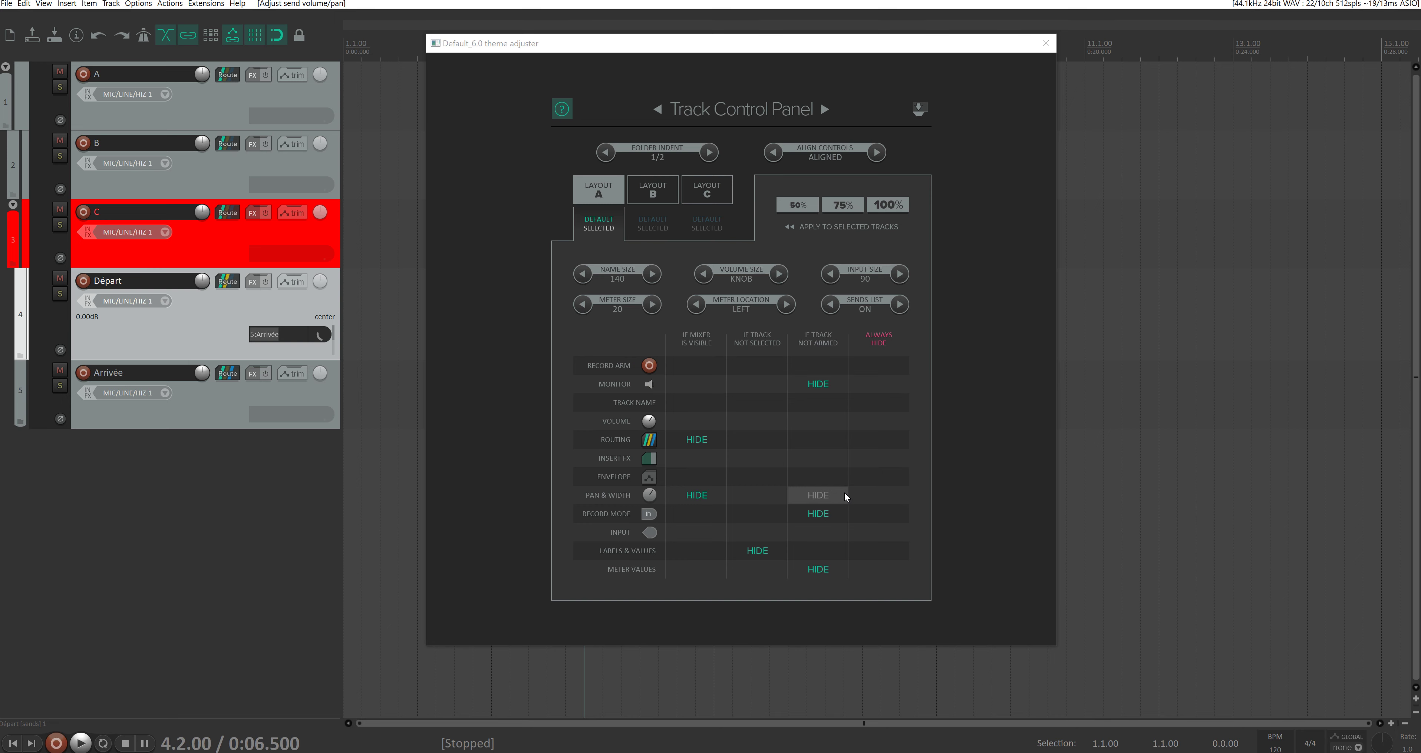
Deselect all tracks and show the mixer, with the theme adjuster window moved aside
left_click(196, 532)
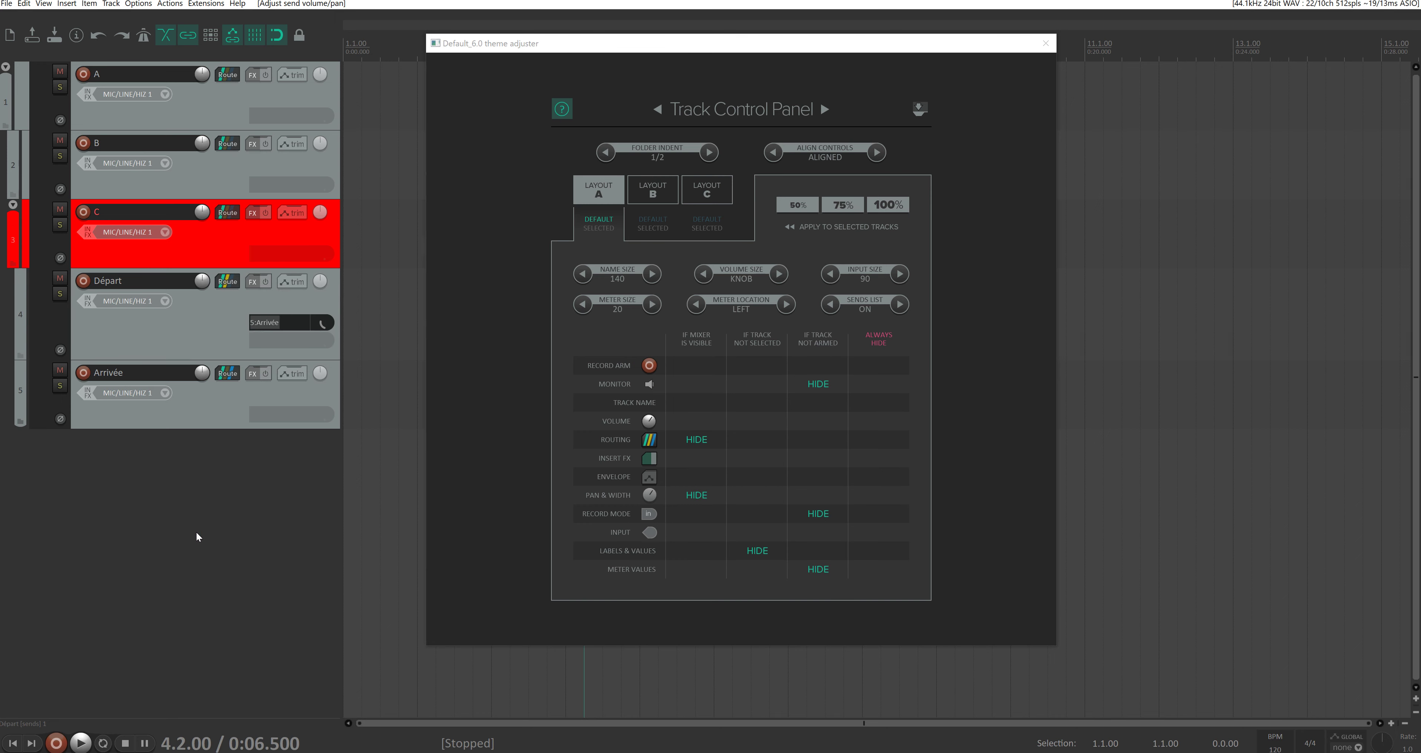
key("ctrl+m")
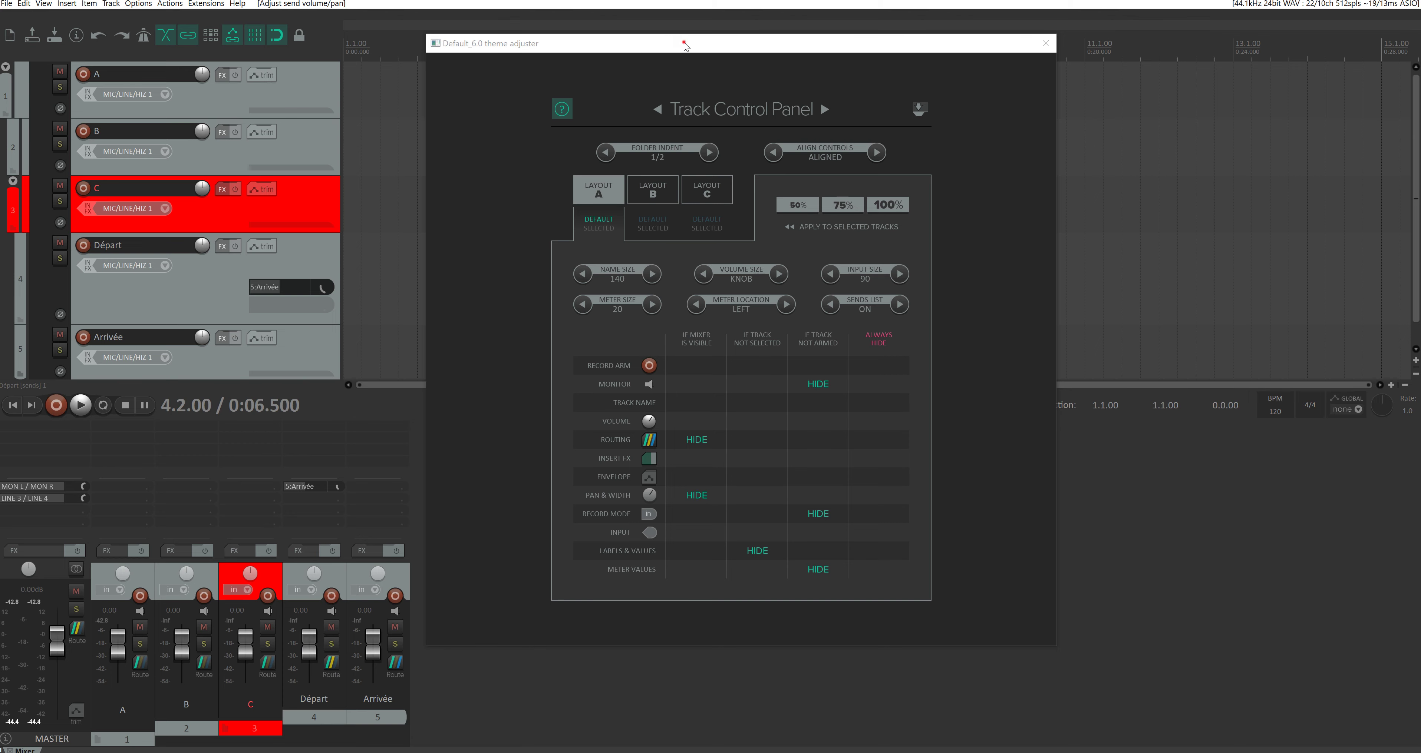
left_click_drag(684, 42, 753, 34)
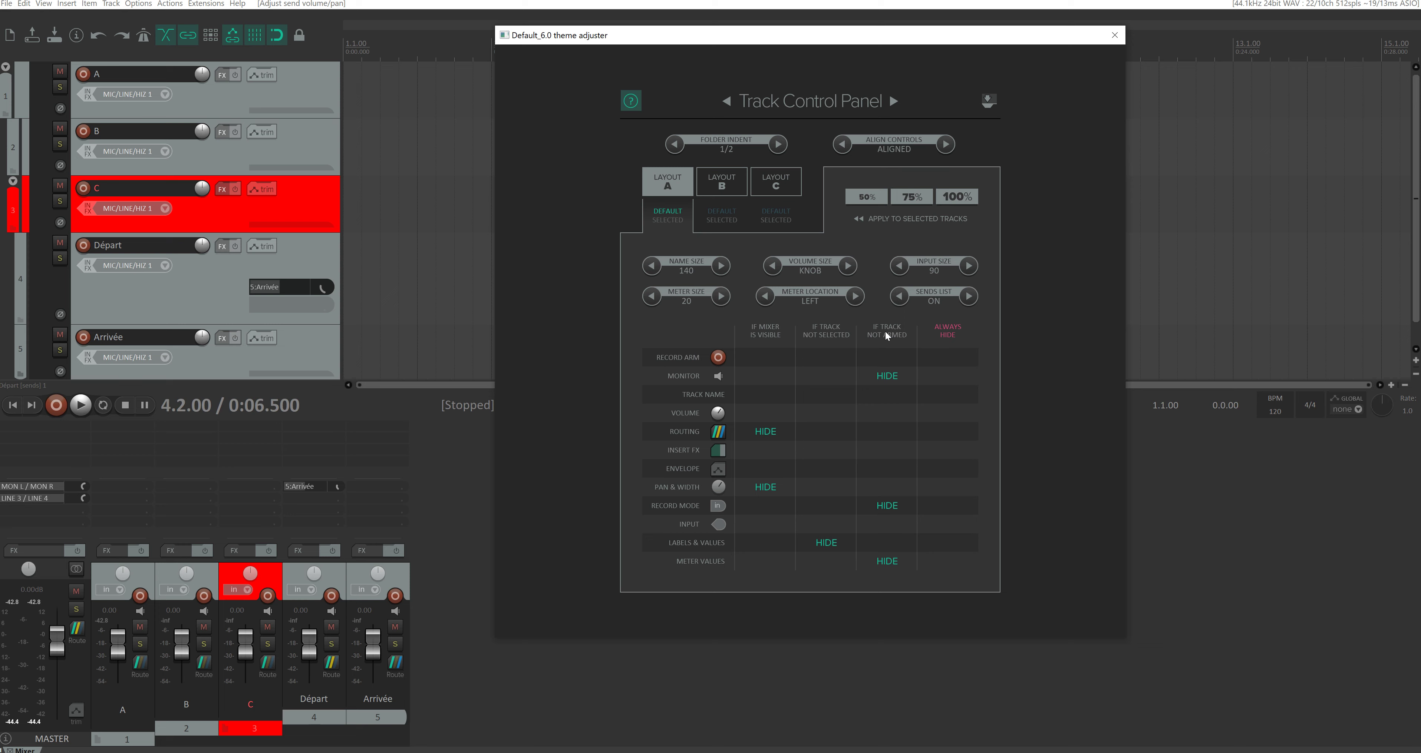
Try Always Hide for Record Arm, selecting tracks A and B and toggling track A's record arming in the mixer
left_click(947, 357)
left_click(304, 91)
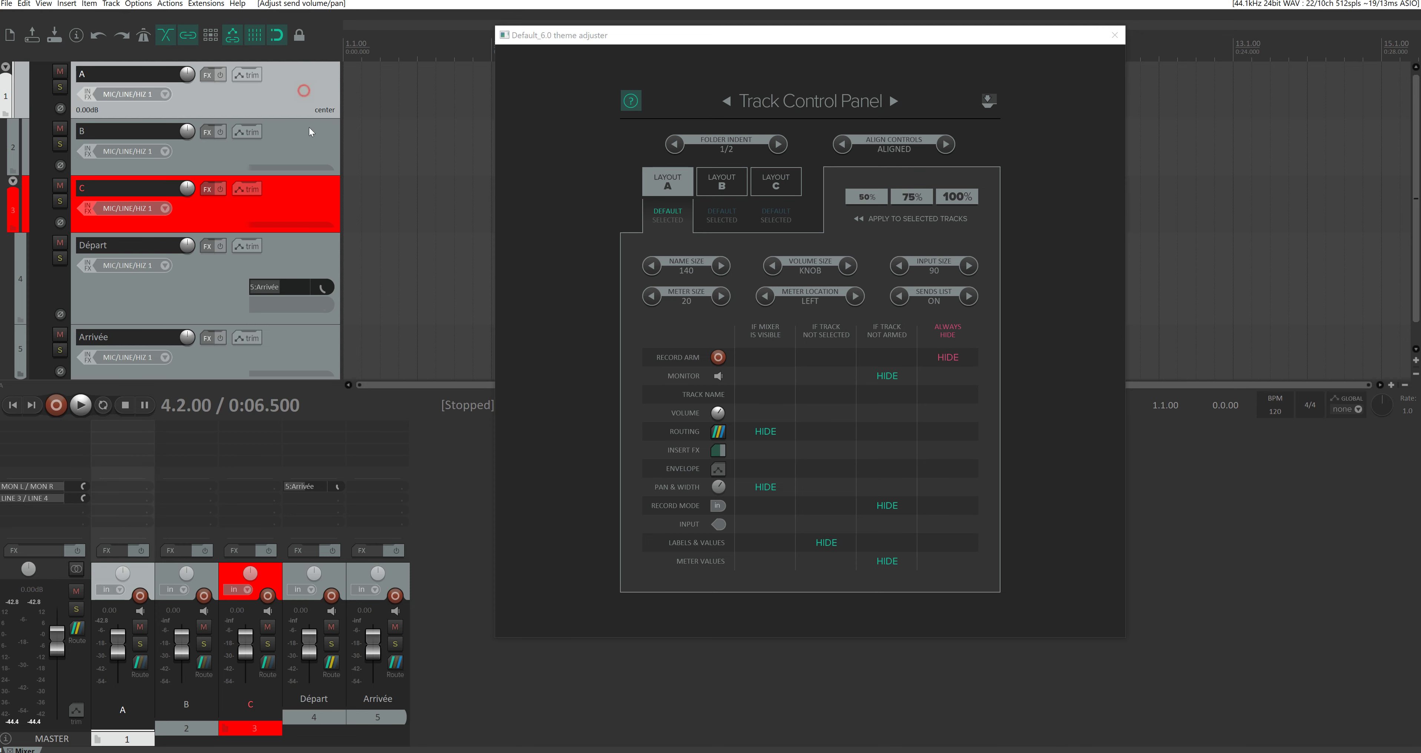
left_click(307, 140)
left_click(299, 108)
left_click(140, 596)
left_click(140, 596)
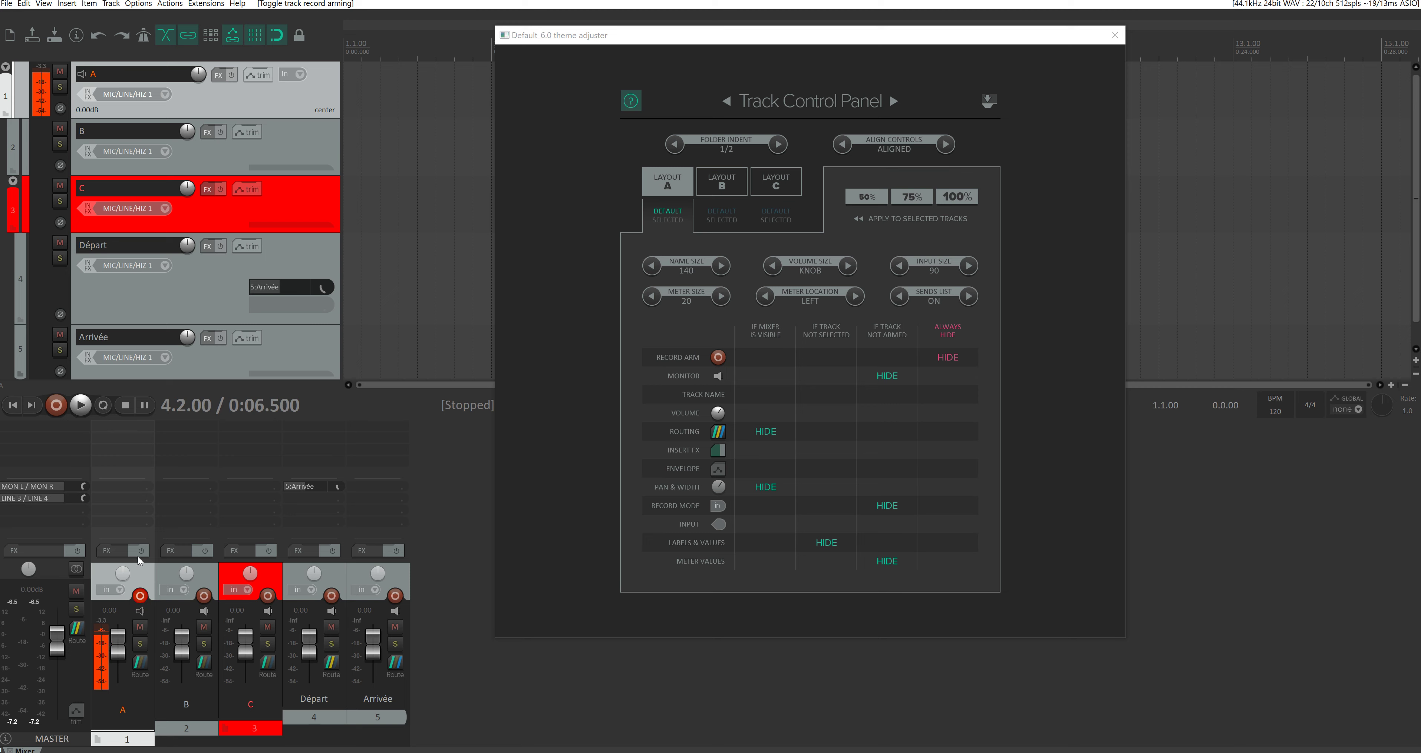
left_click(140, 596)
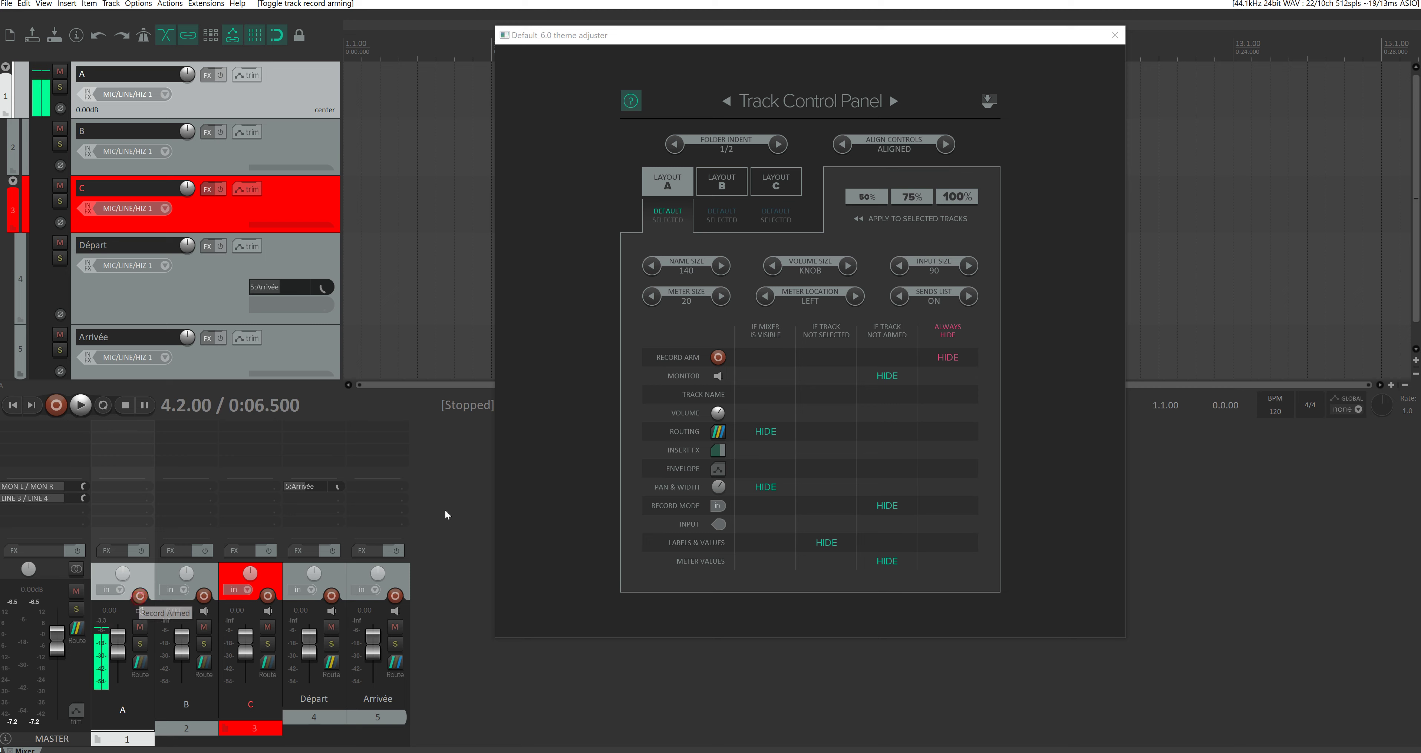
Try hiding Record Arm only if the track is not armed, arming and disarming track A from the mixer
left_click(957, 358)
left_click(884, 357)
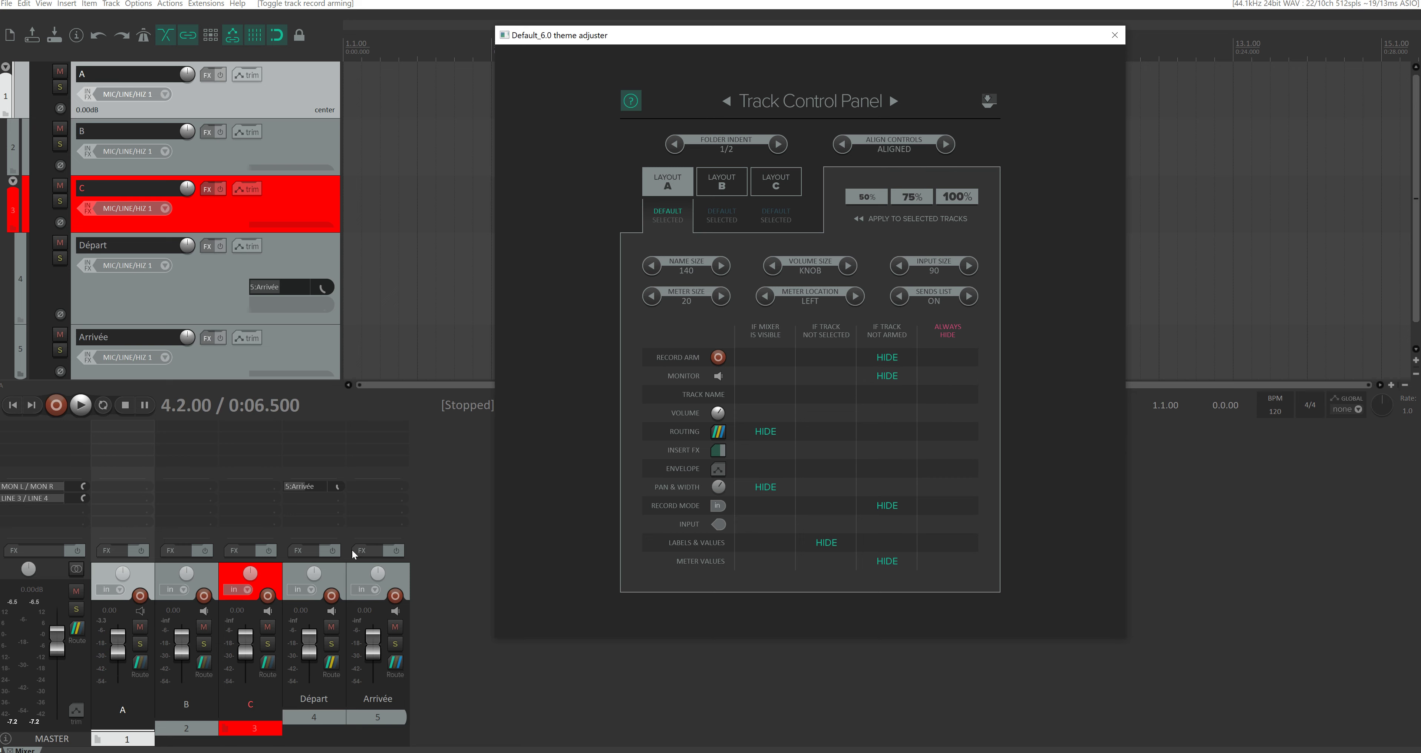
left_click(140, 596)
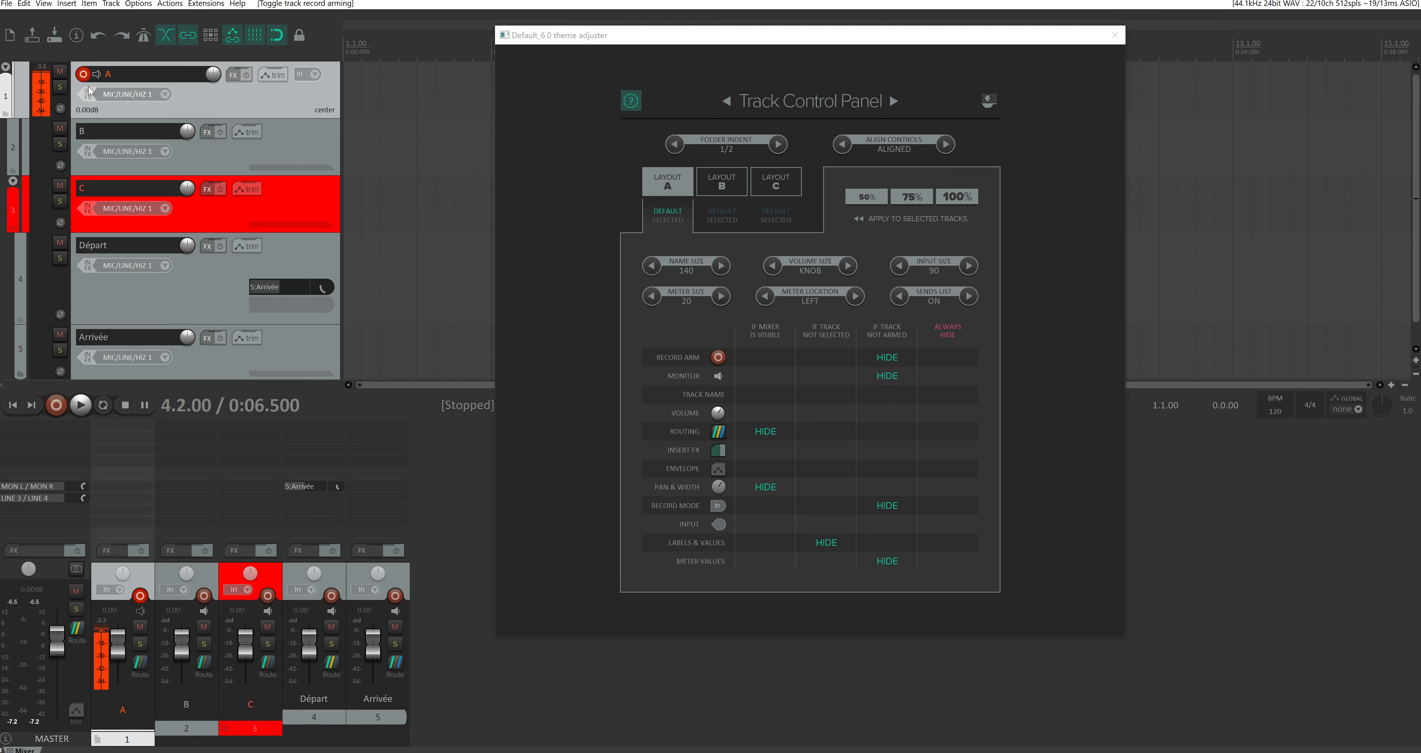
left_click(139, 596)
Try hiding Record Arm if the track is not selected, alternating selection between tracks A and B, and clear the condition
left_click(827, 365)
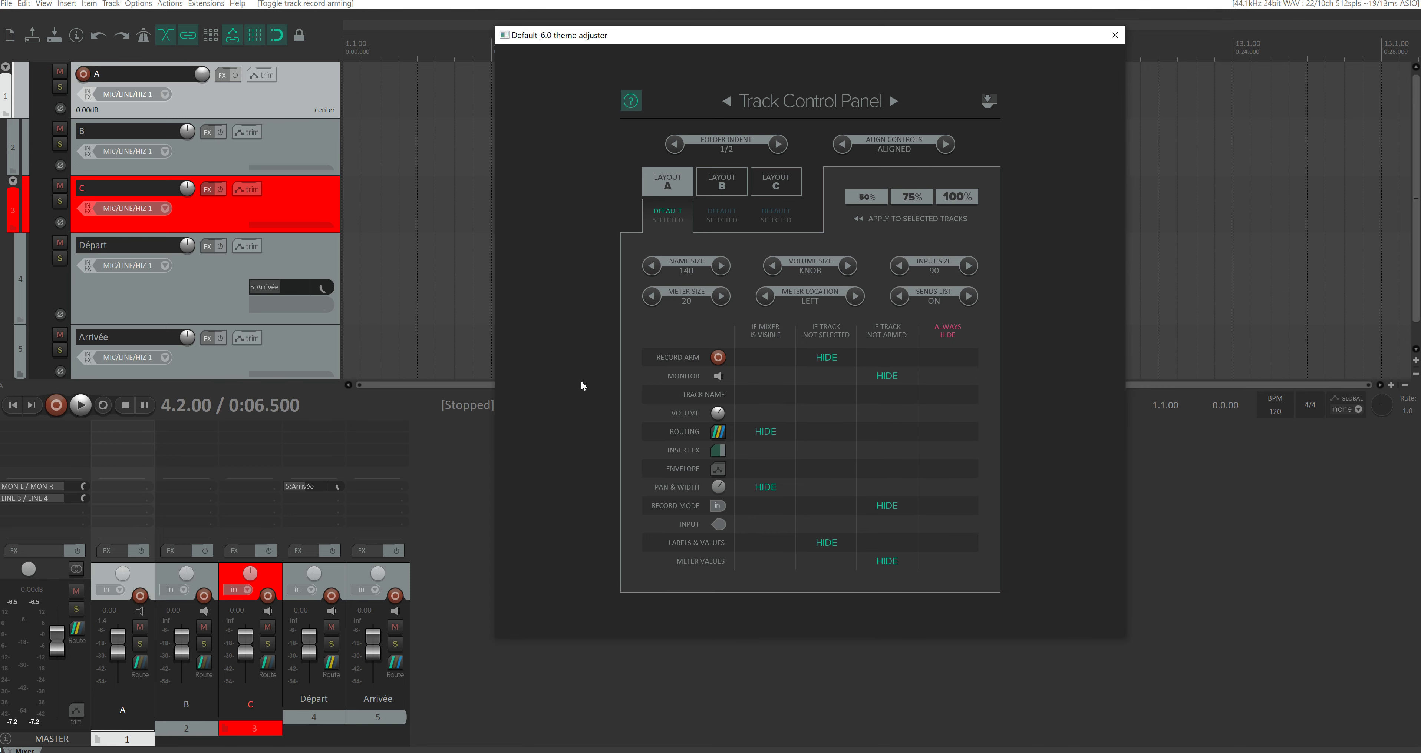
left_click(302, 143)
left_click(294, 96)
left_click(303, 139)
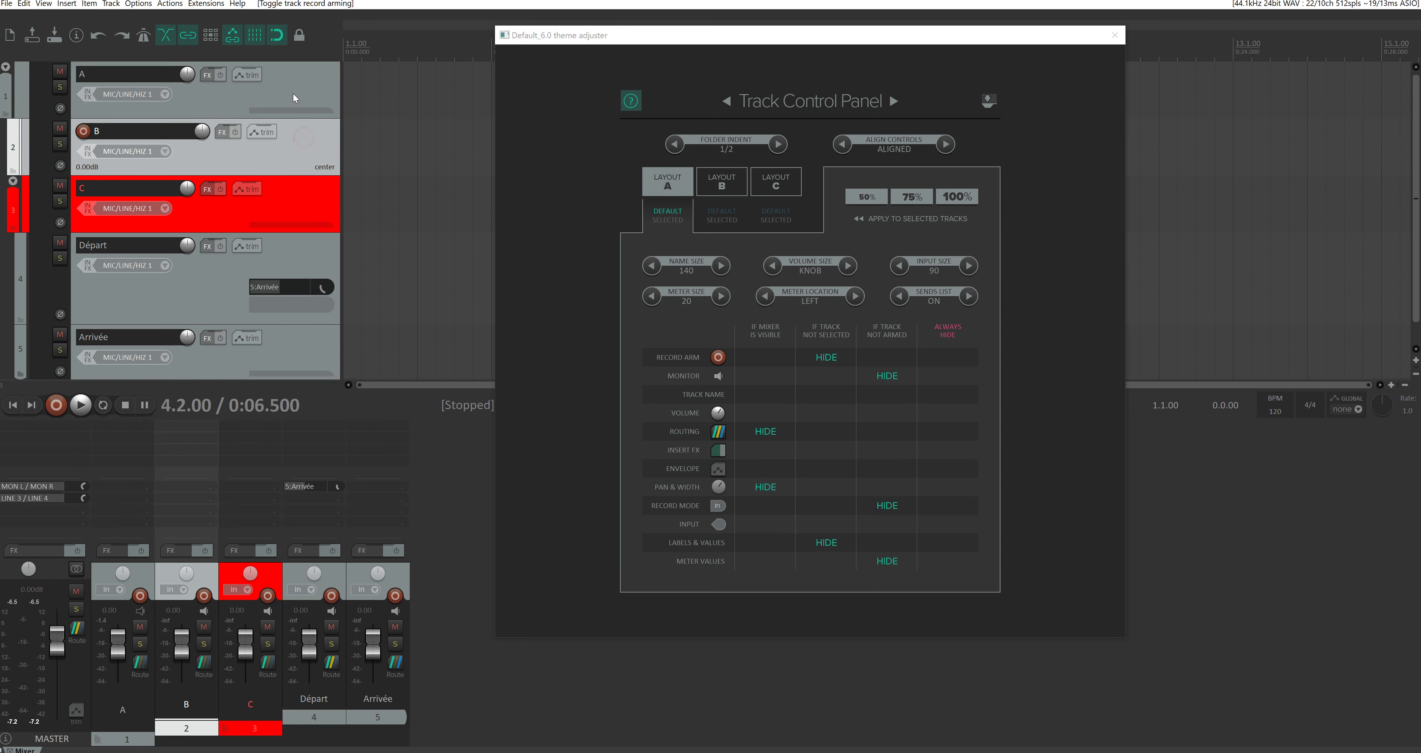
left_click(294, 98)
left_click(304, 142)
left_click(294, 99)
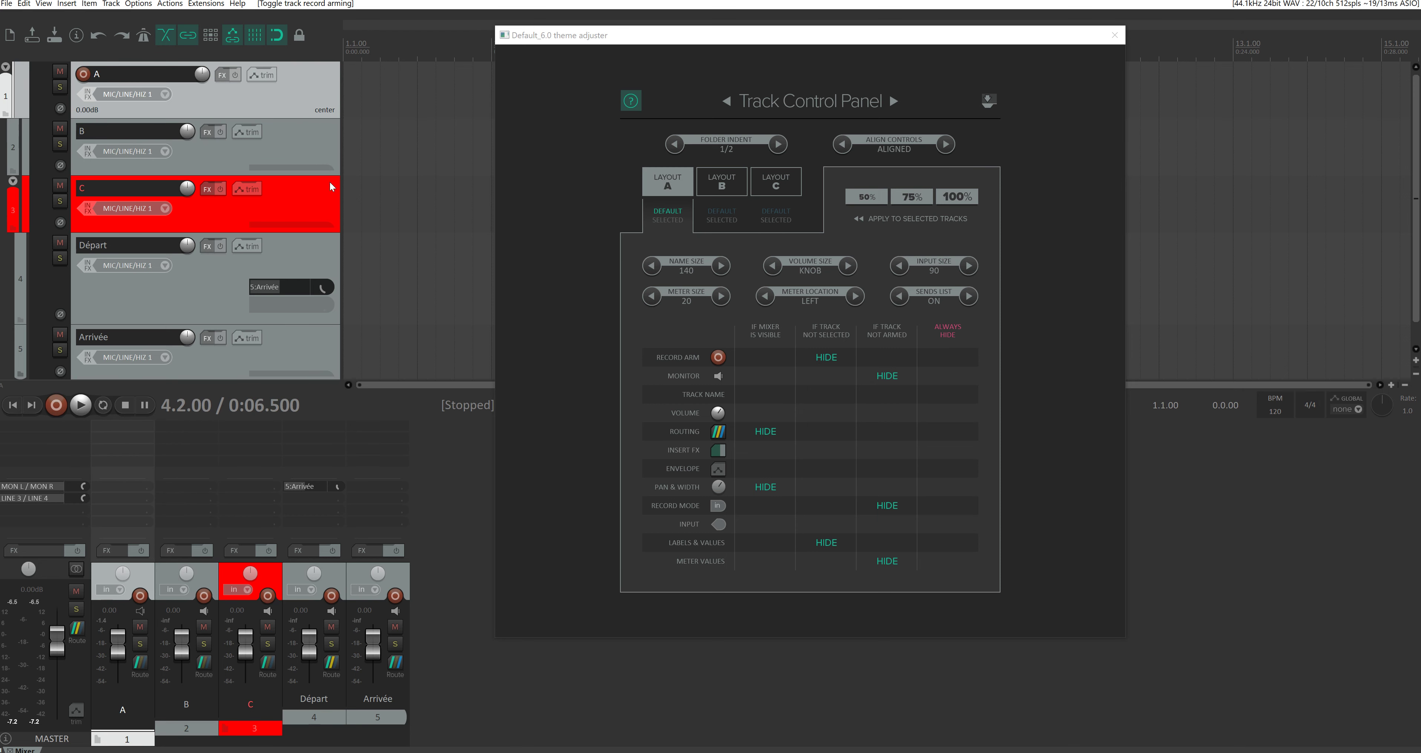
left_click(805, 358)
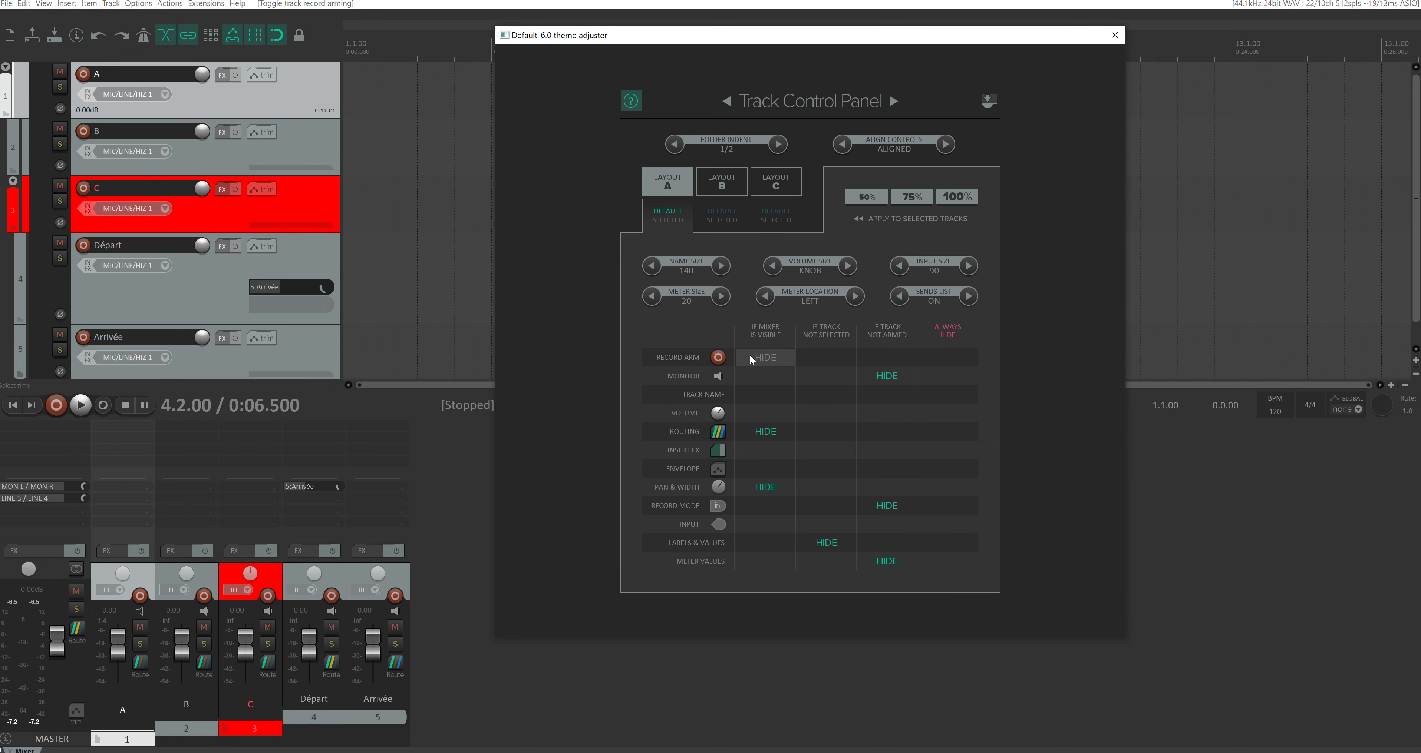
Set Record Arm to hide if the mixer is visible, and test it by deselecting all tracks and hiding the mixer
left_click(763, 357)
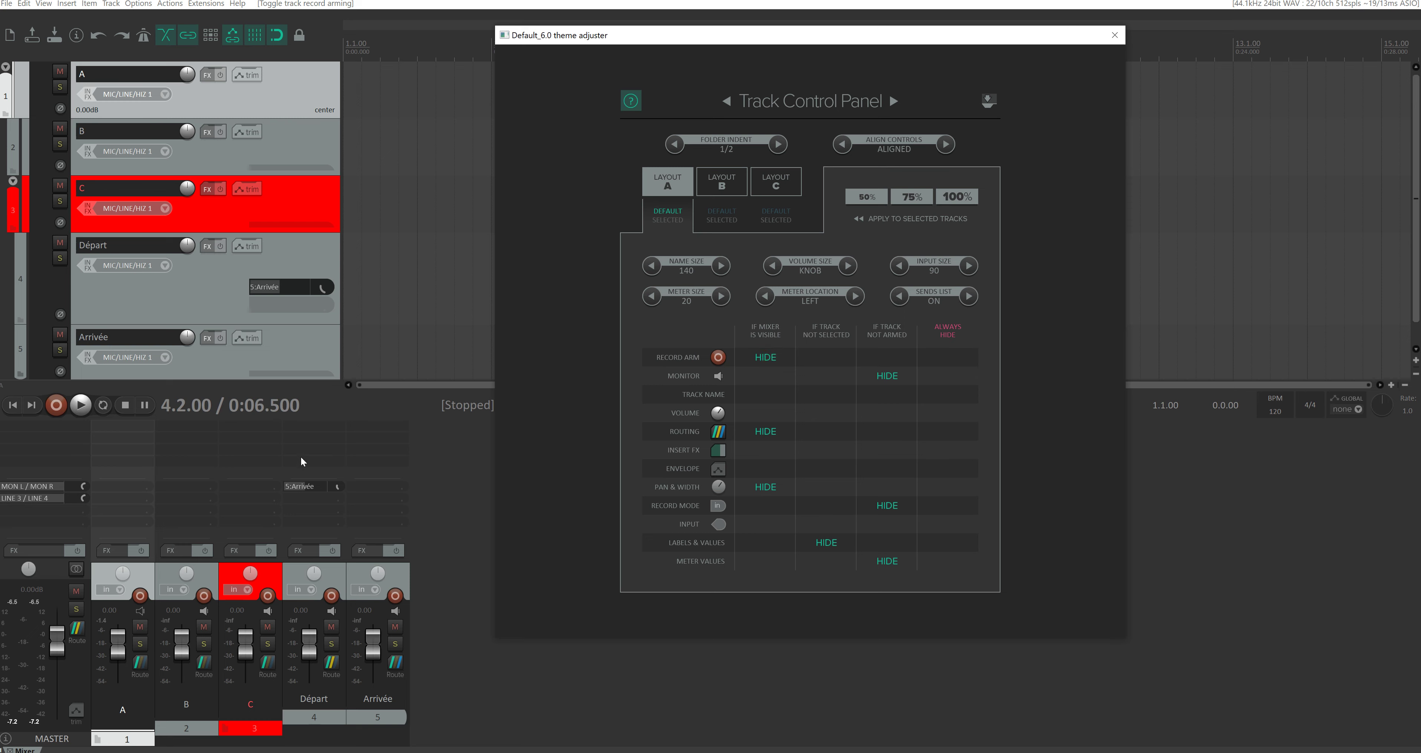
left_click(439, 523)
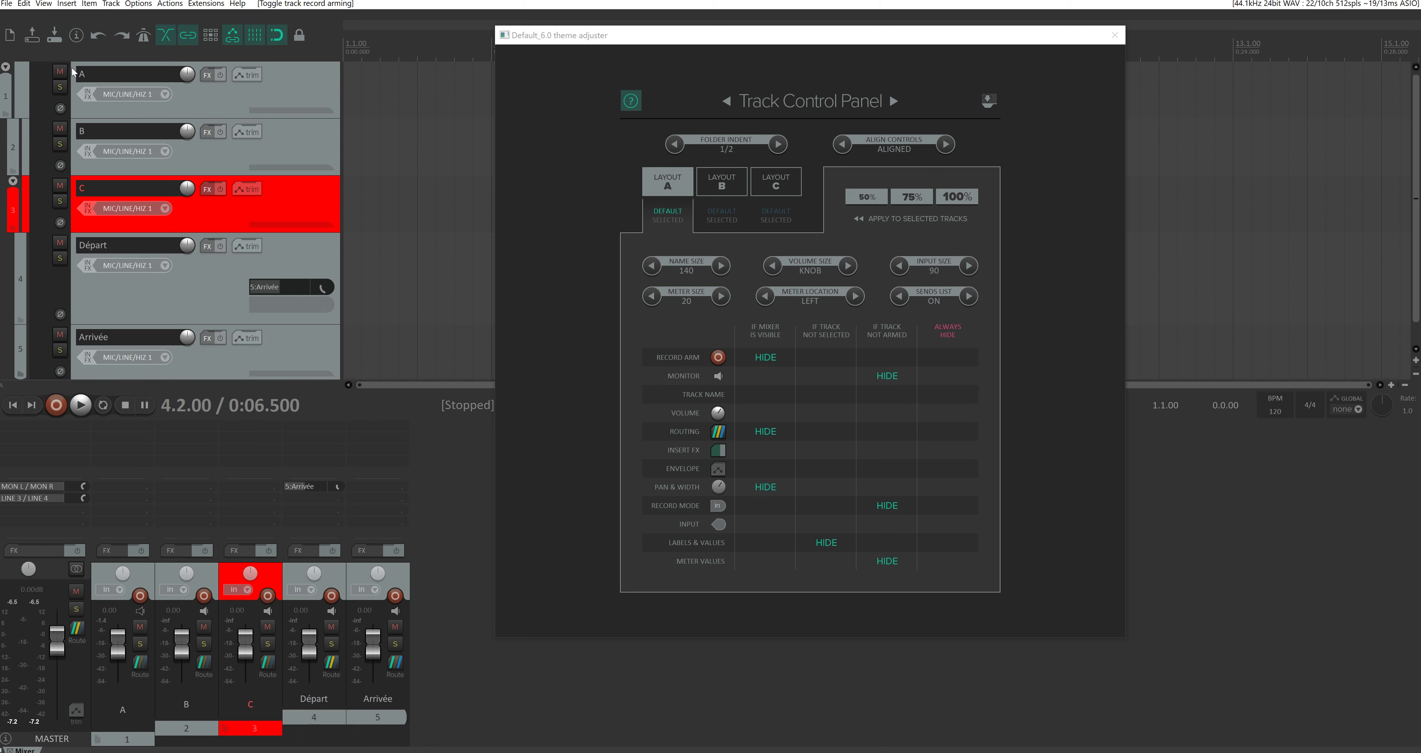
key("ctrl+m")
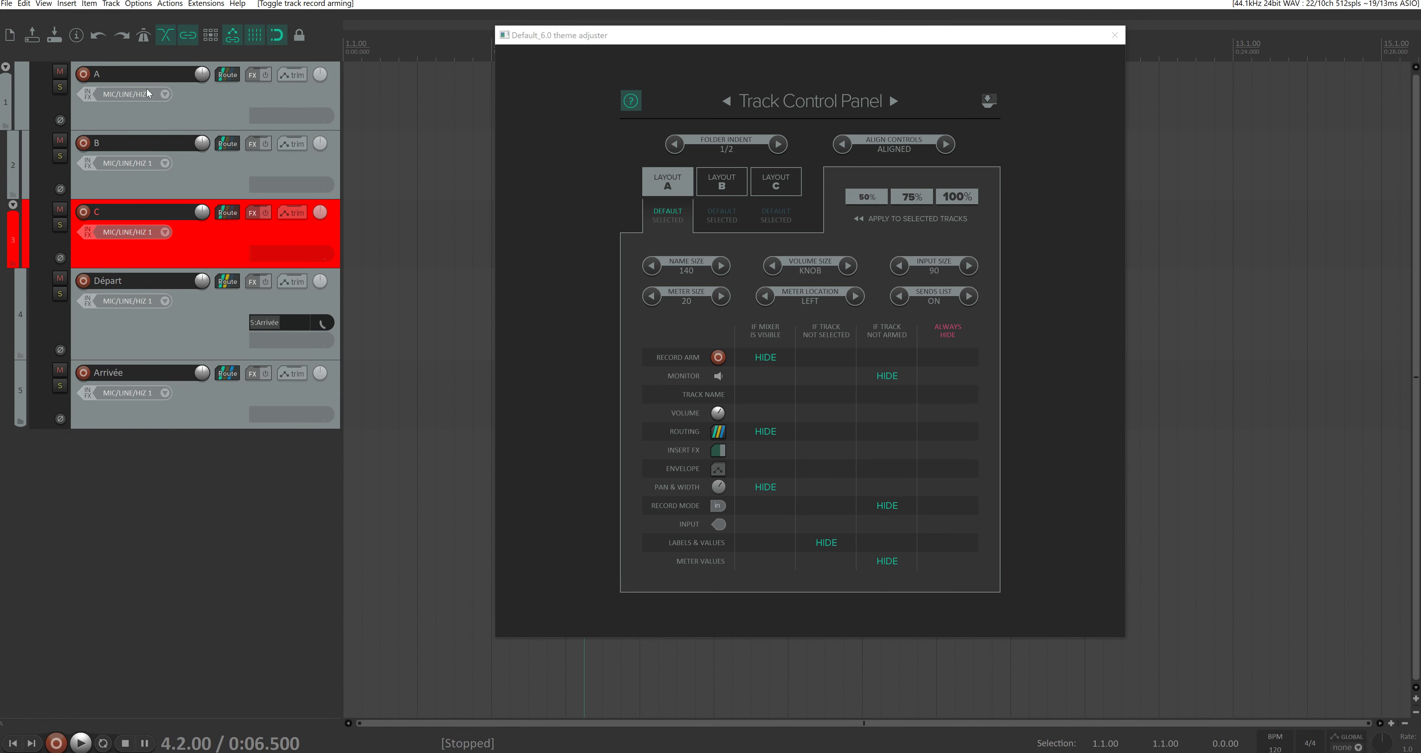
Clear every Hide condition from Layout A's table, from Record Arm to Meter Values, and increase track A's height
left_click(764, 358)
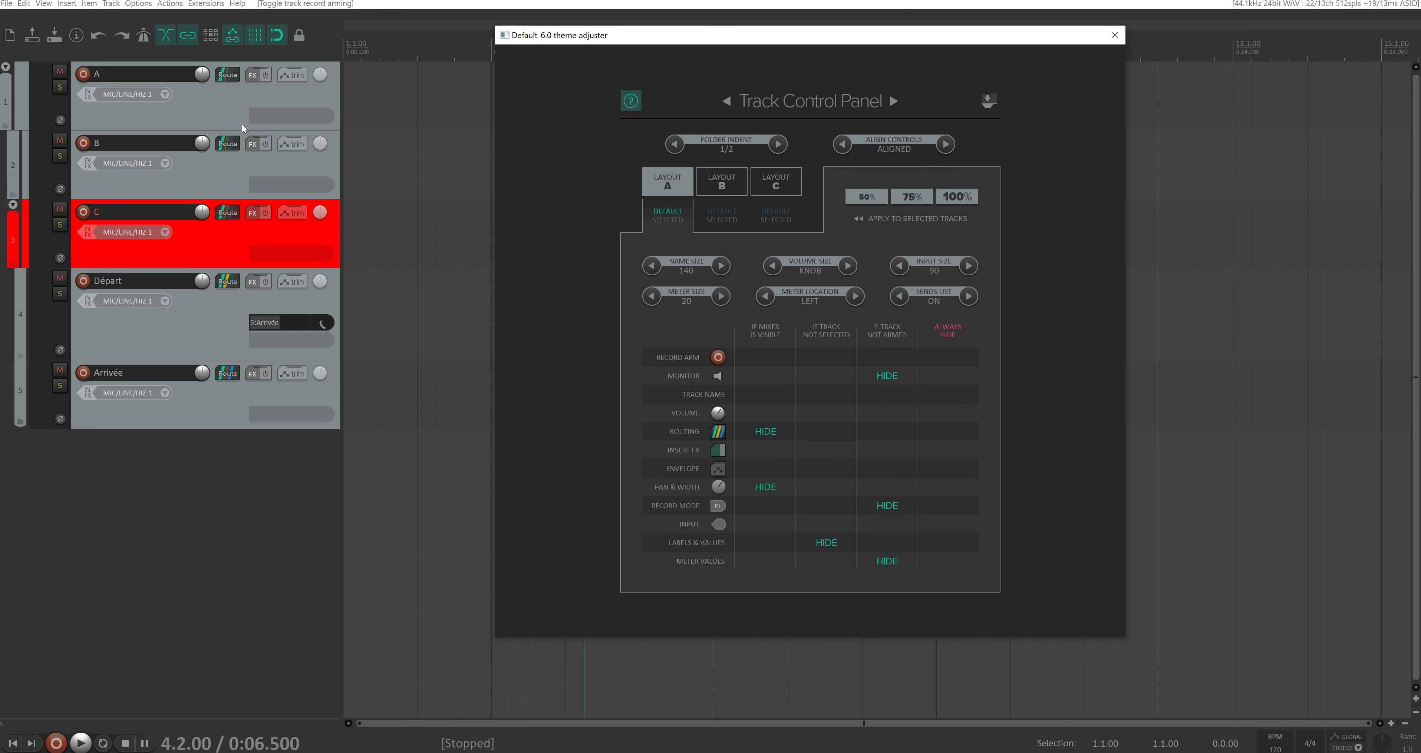
left_click(887, 376)
left_click(783, 431)
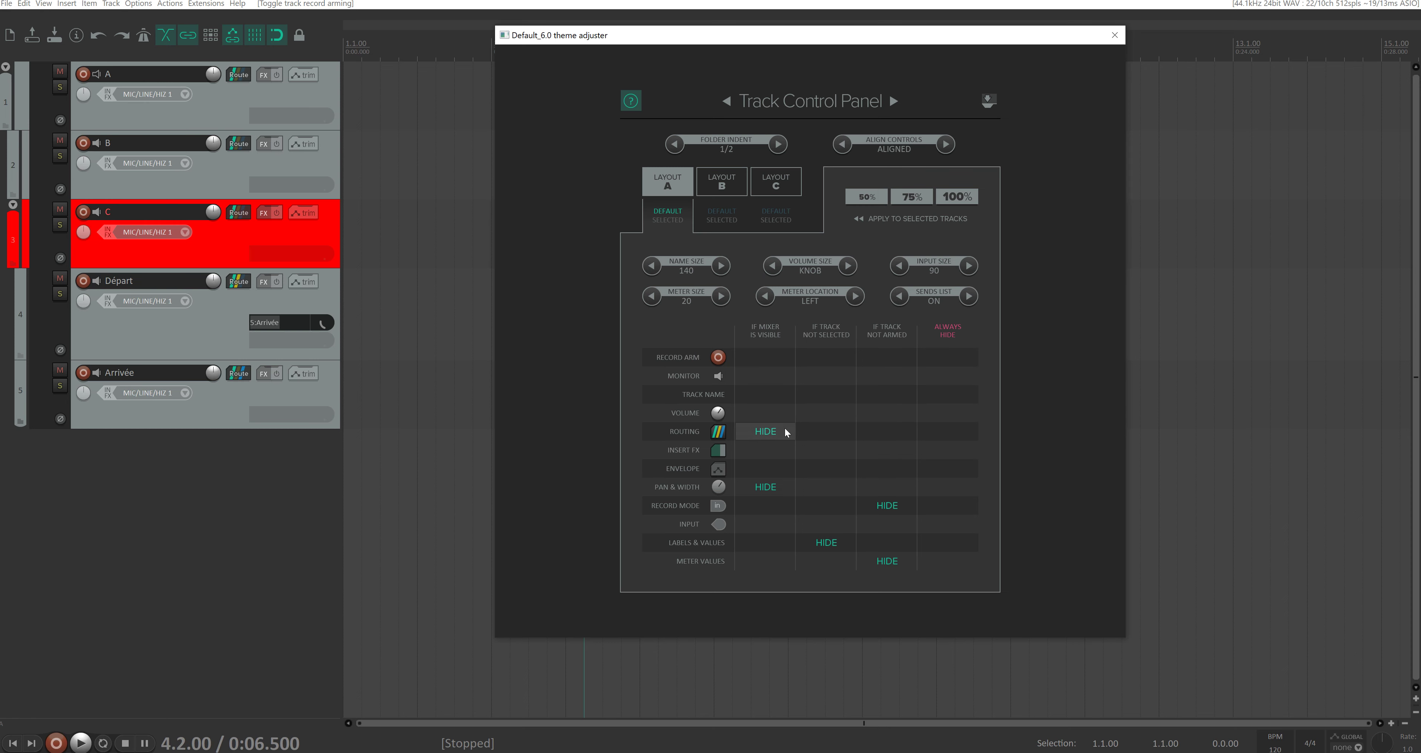
left_click(886, 502)
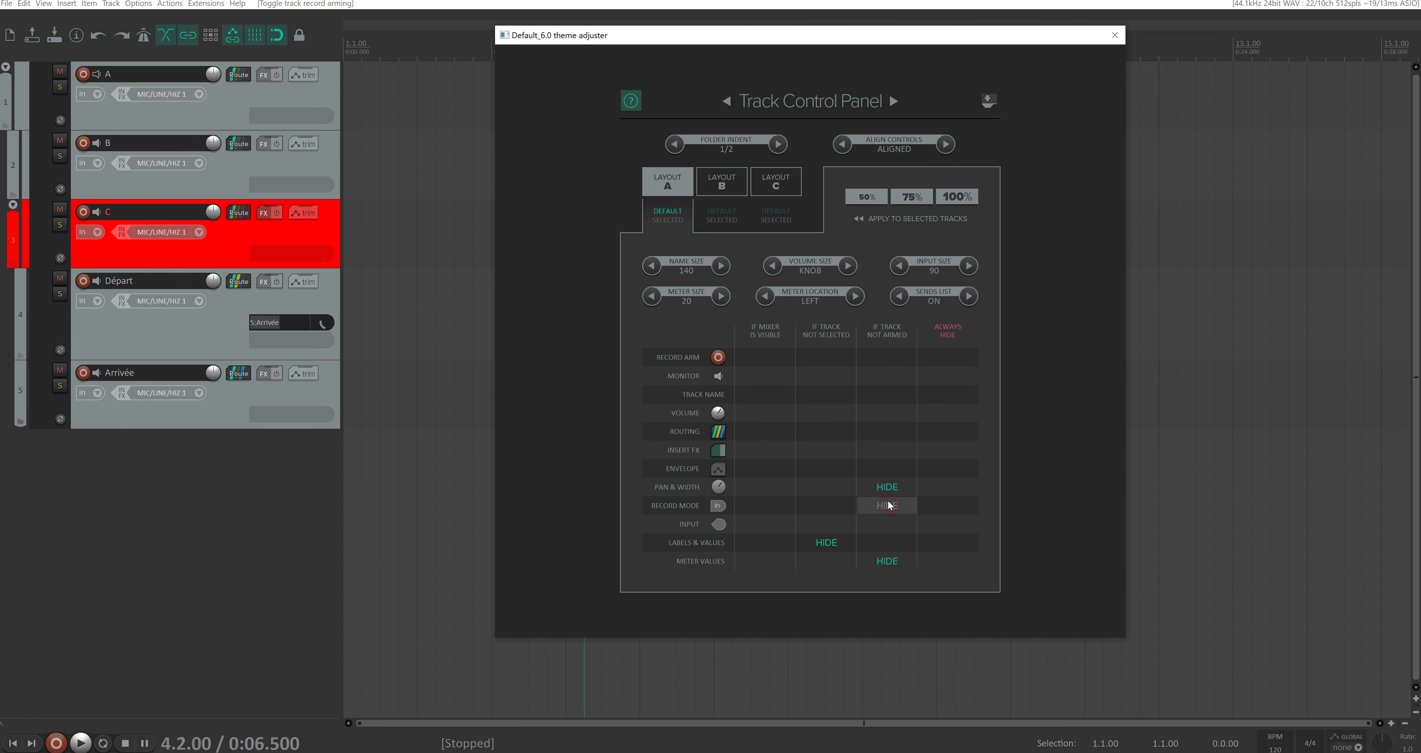
left_click(826, 543)
left_click(886, 561)
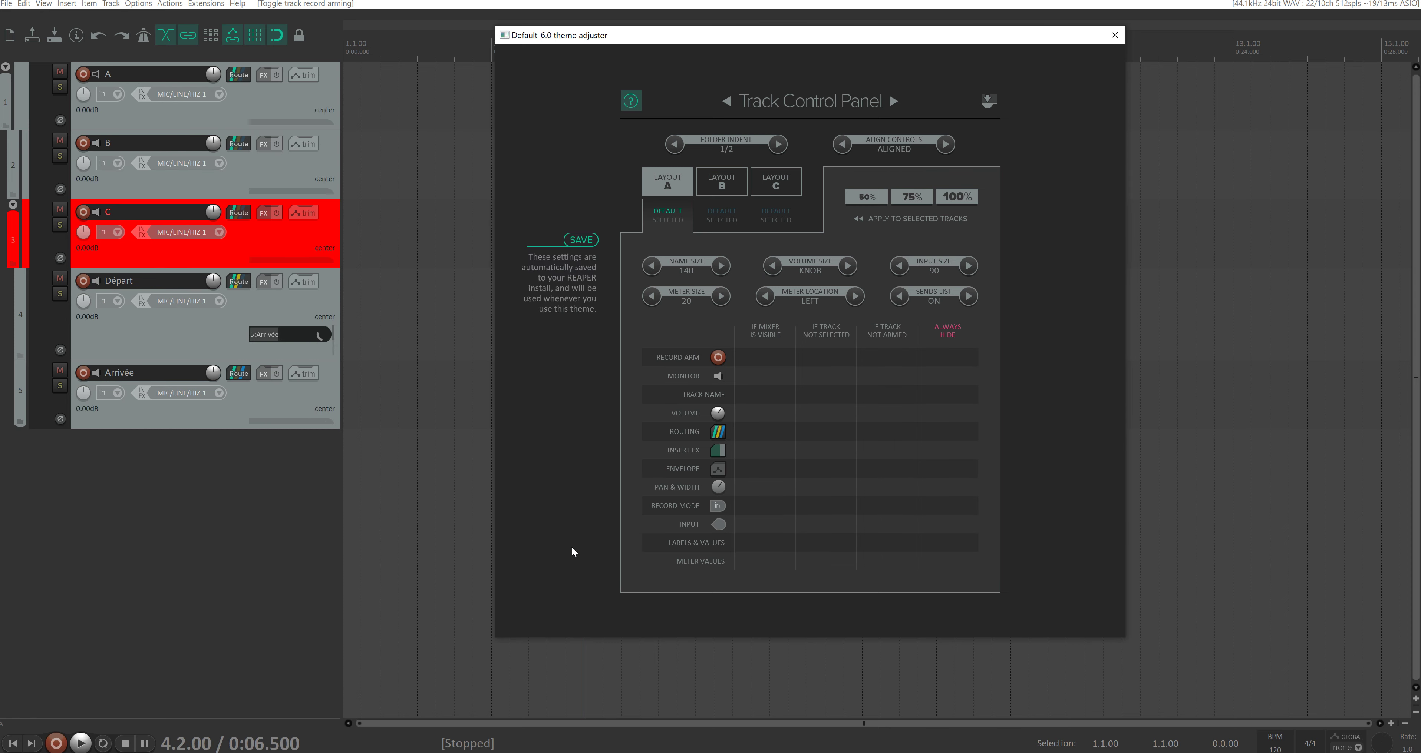
mouse_move(237, 130)
left_mouse_down()
mouse_move(238, 188)
mouse_move(231, 121)
mouse_move(228, 145)
left_mouse_up()
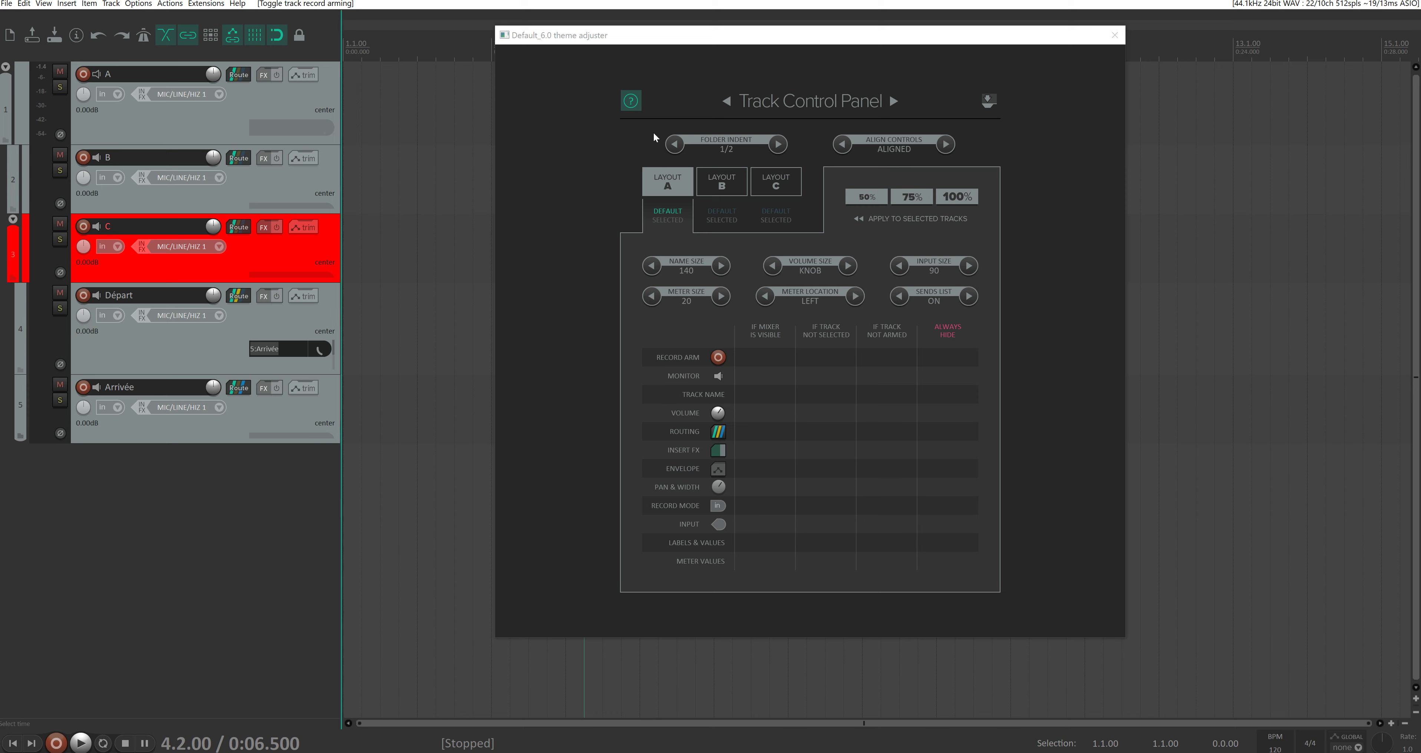
Try other Name Size values for Layout A, including 110, and return it to 140
mouse_move(802, 243)
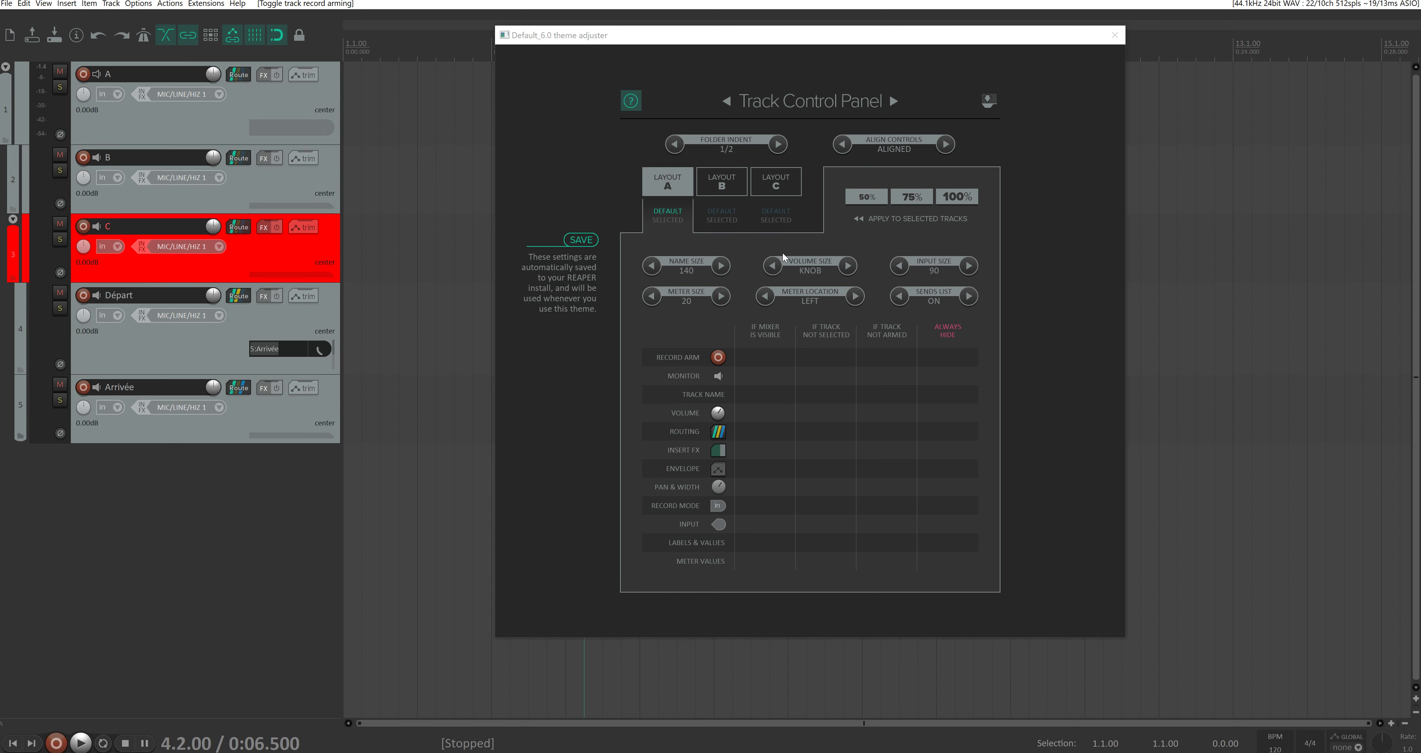
left_click(655, 267)
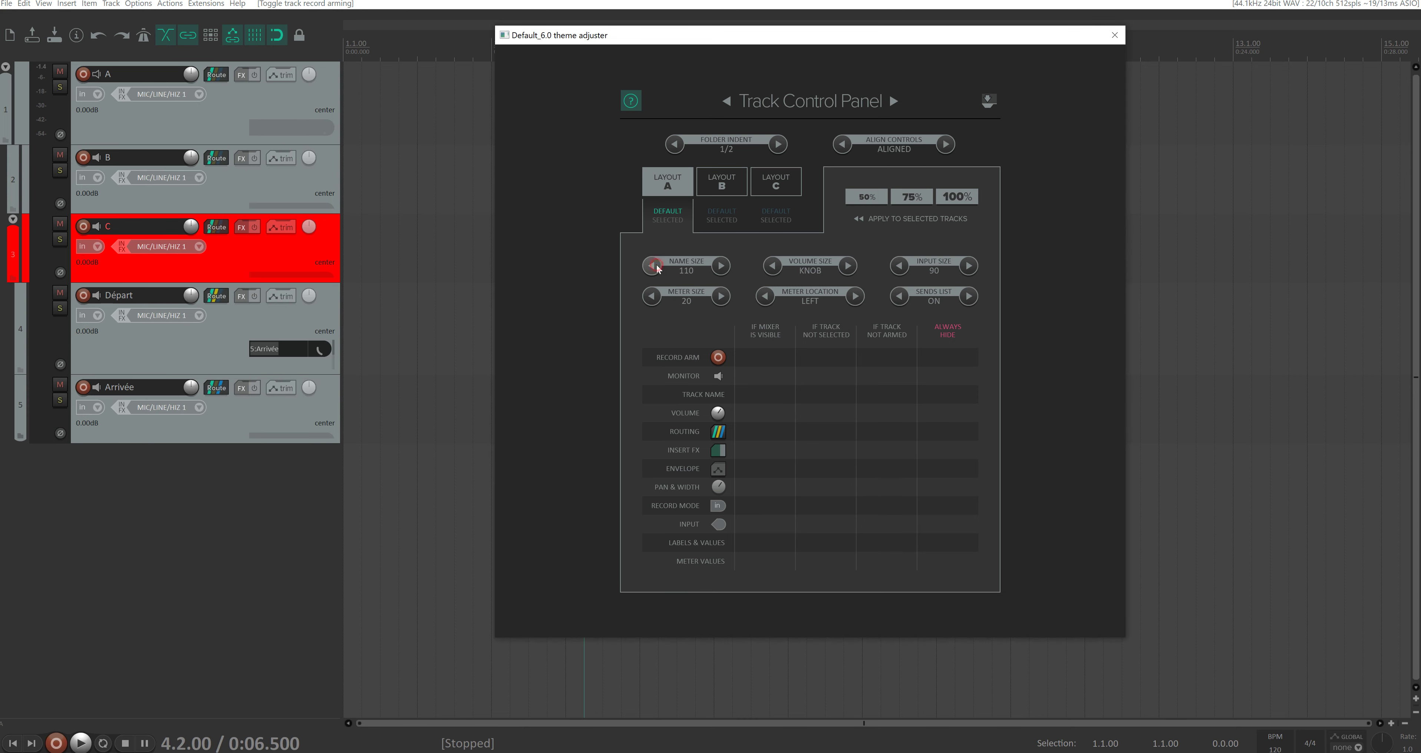
left_click(655, 266)
left_click(655, 267)
left_click(720, 267)
left_click(720, 267)
left_click(720, 267)
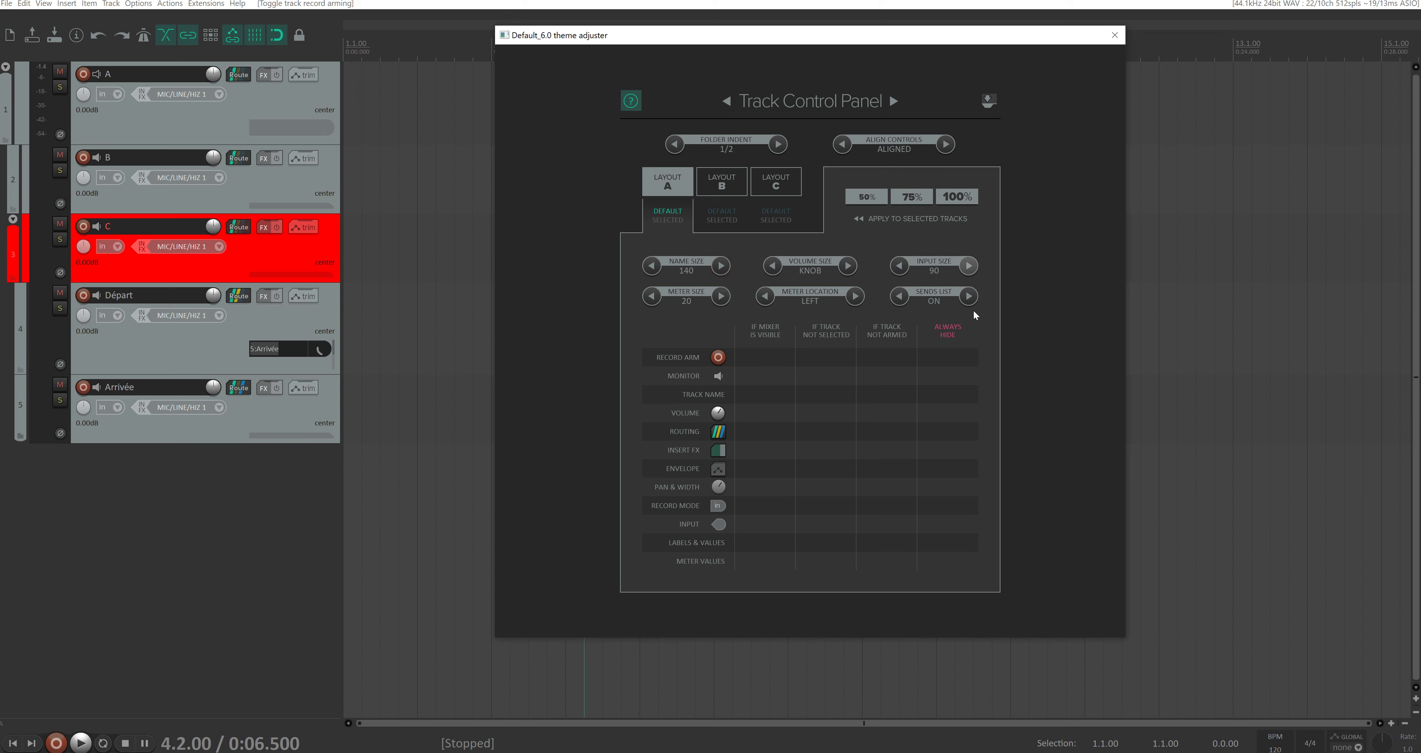
left_click(649, 267)
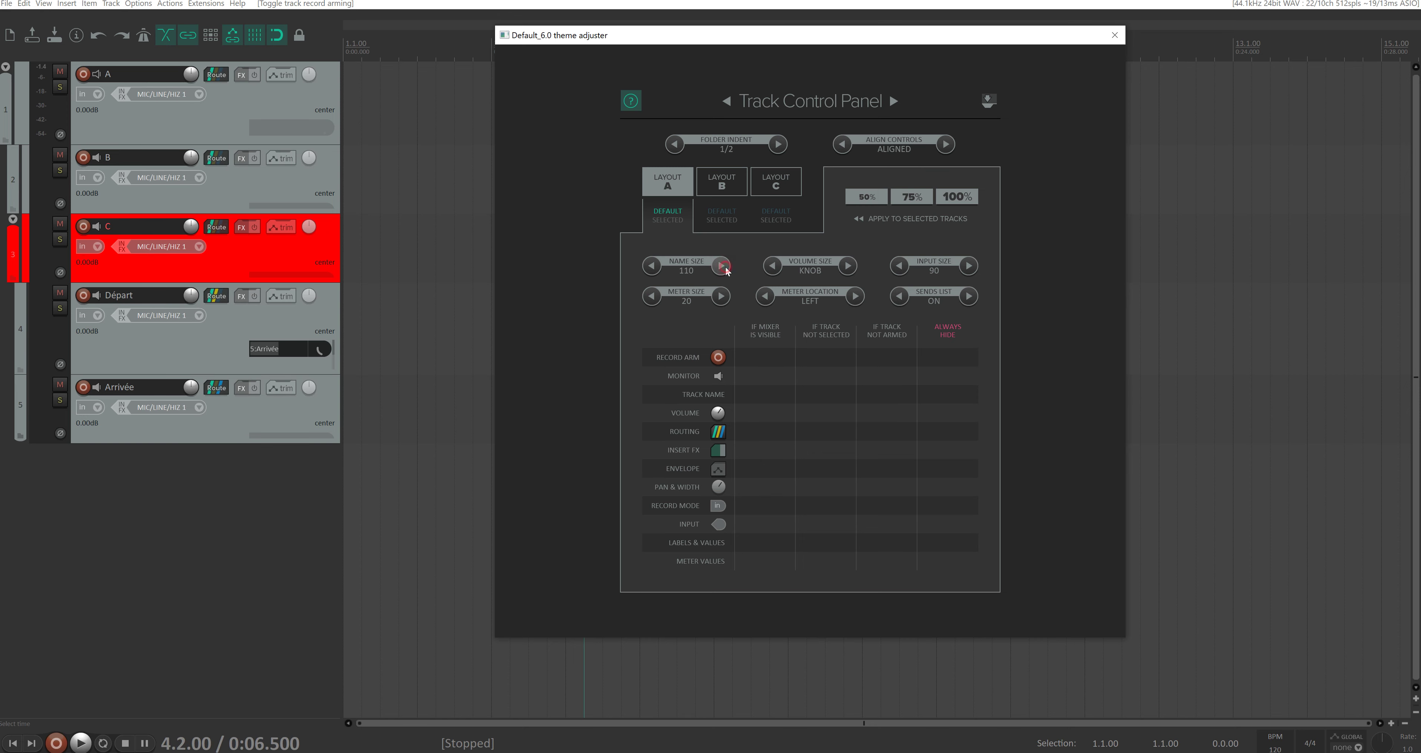
left_click(724, 269)
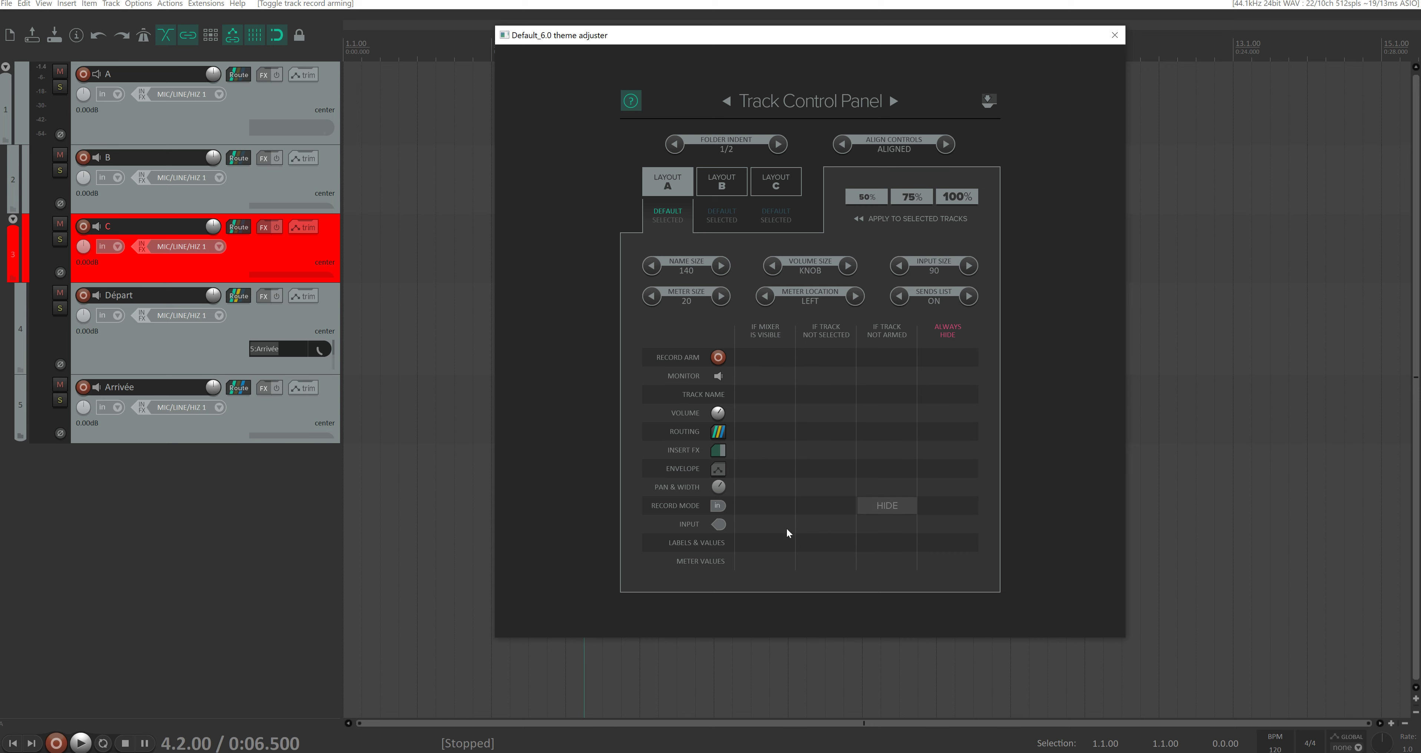
Select track B, compare the settings of Layouts A and B, and leave Layout B open for editing
left_click(253, 189)
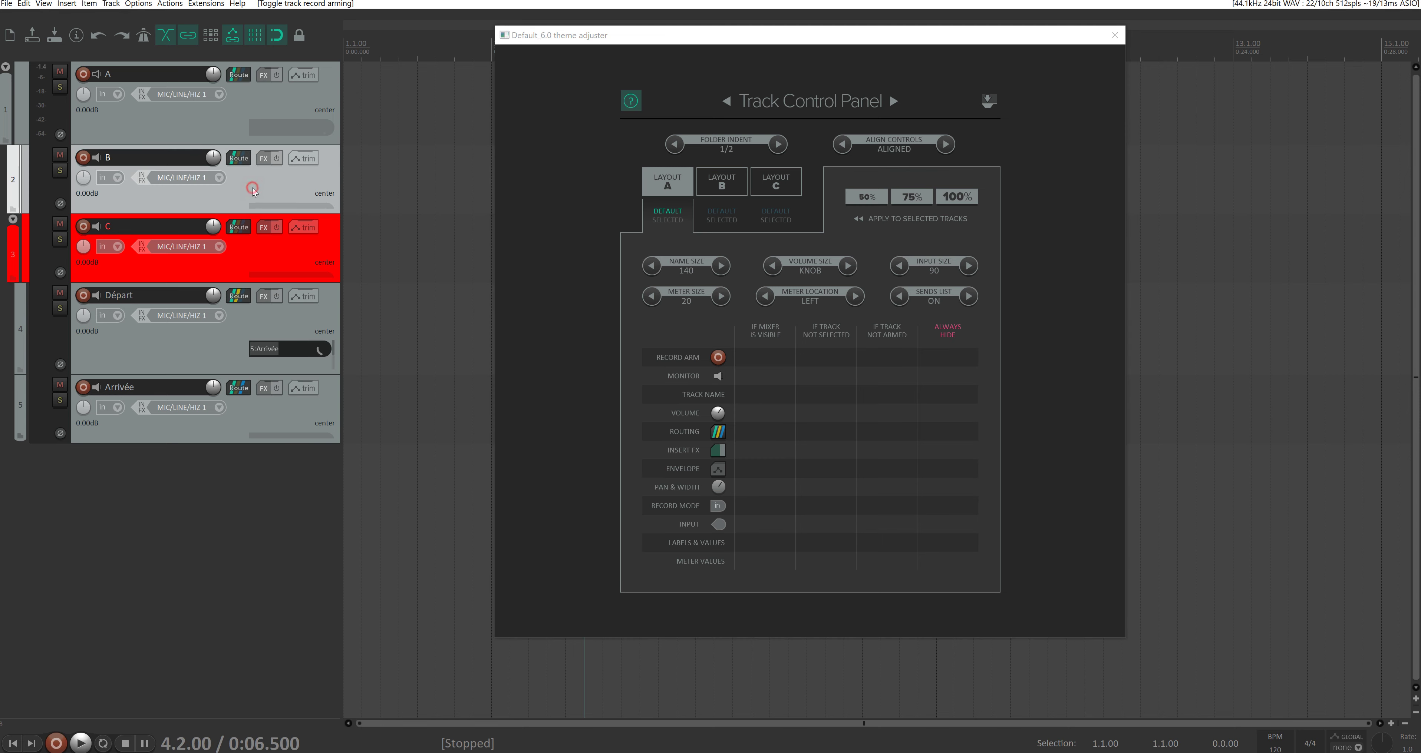
left_click(724, 182)
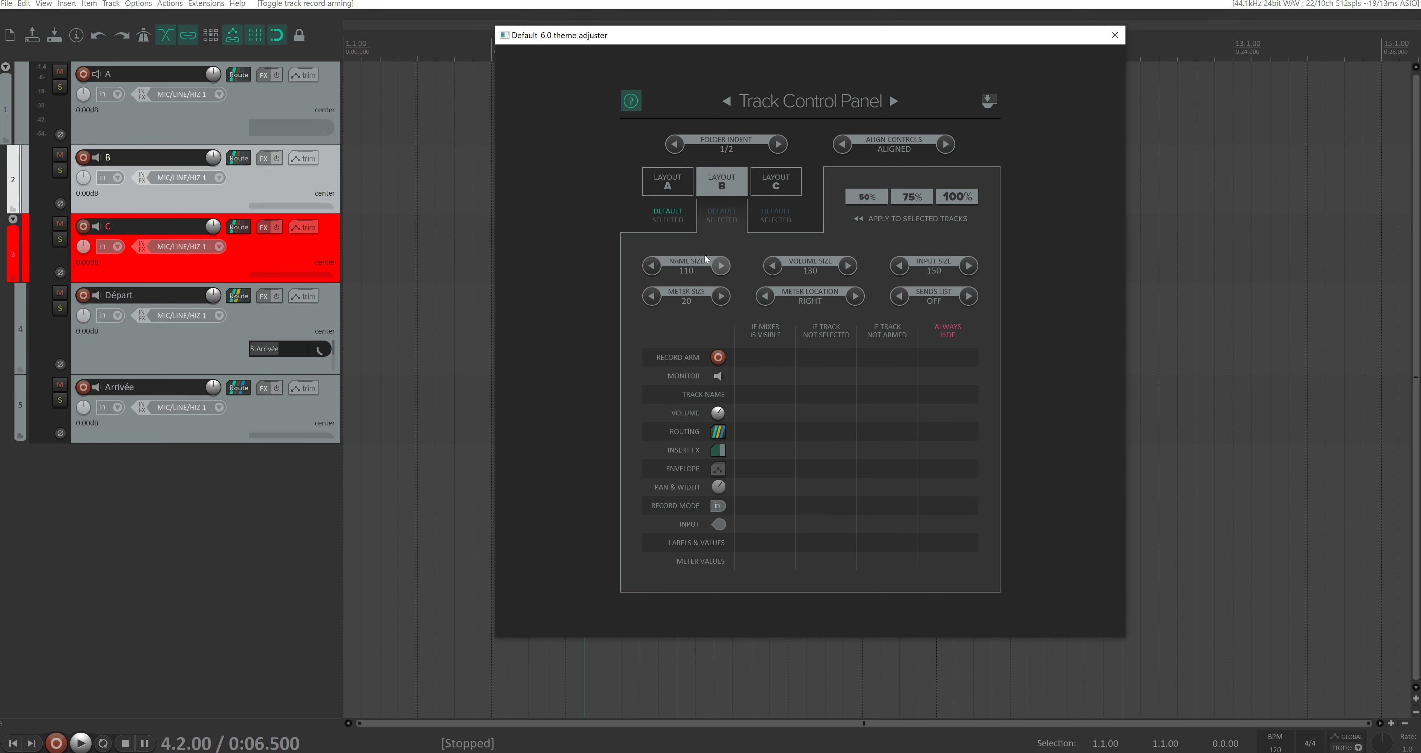
left_click(680, 193)
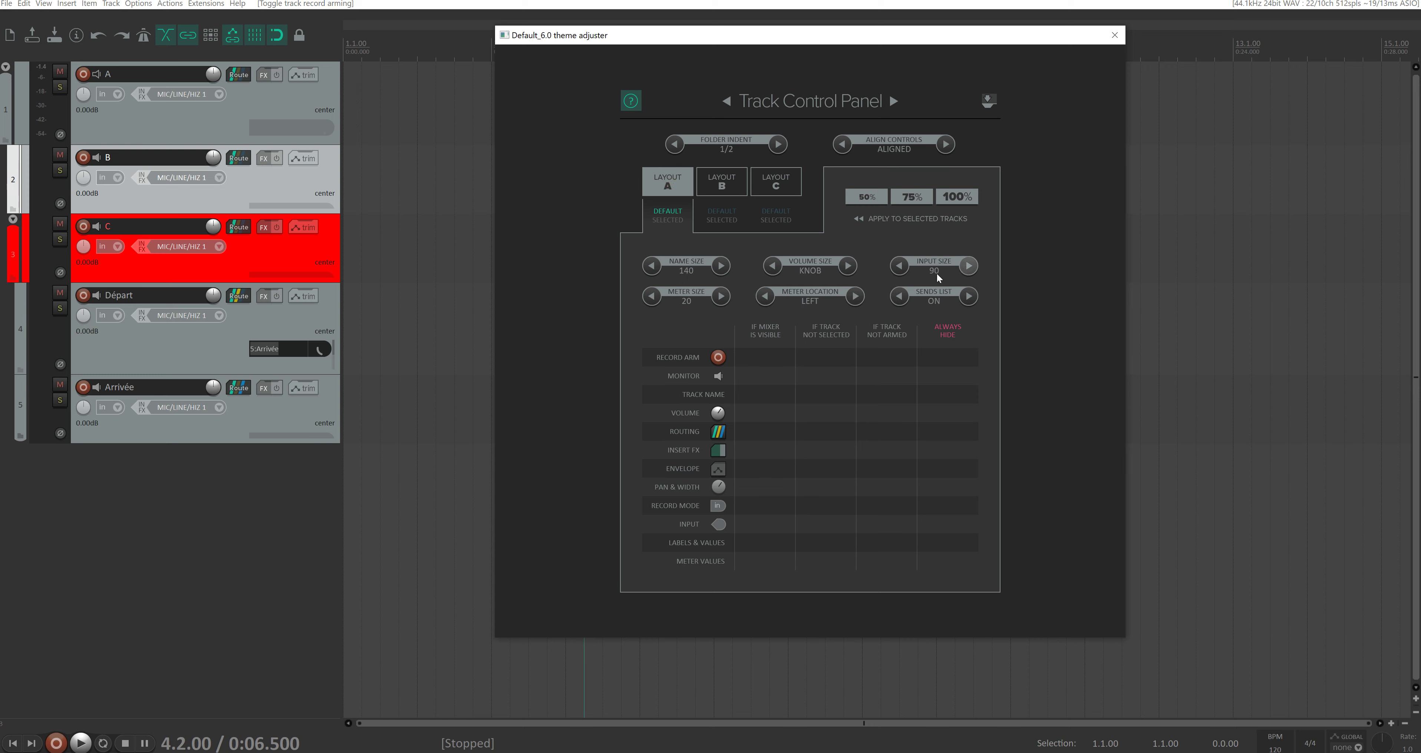
left_click(727, 189)
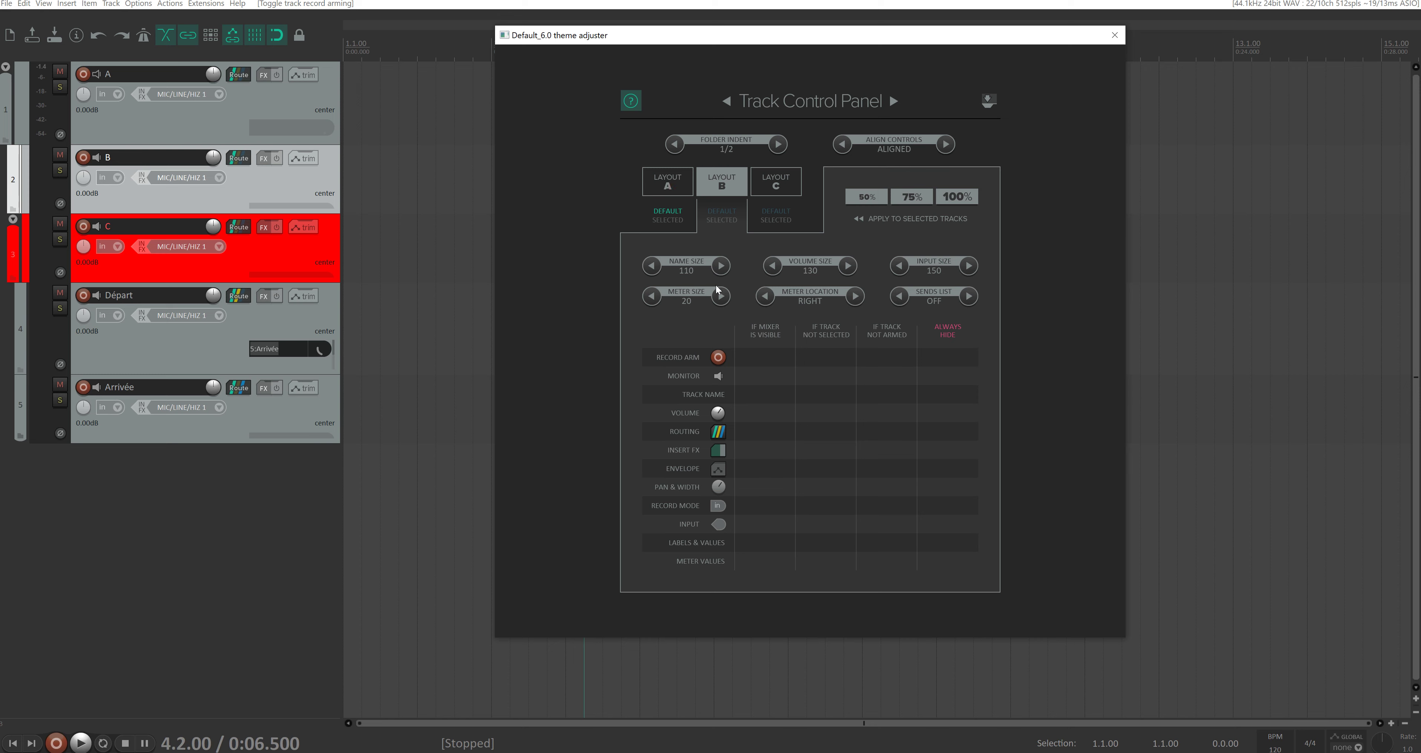
Set Layout B's Name Size to 20 and cycle its Meter Location back to RIGHT
left_click(657, 267)
left_click(850, 297)
left_click(765, 296)
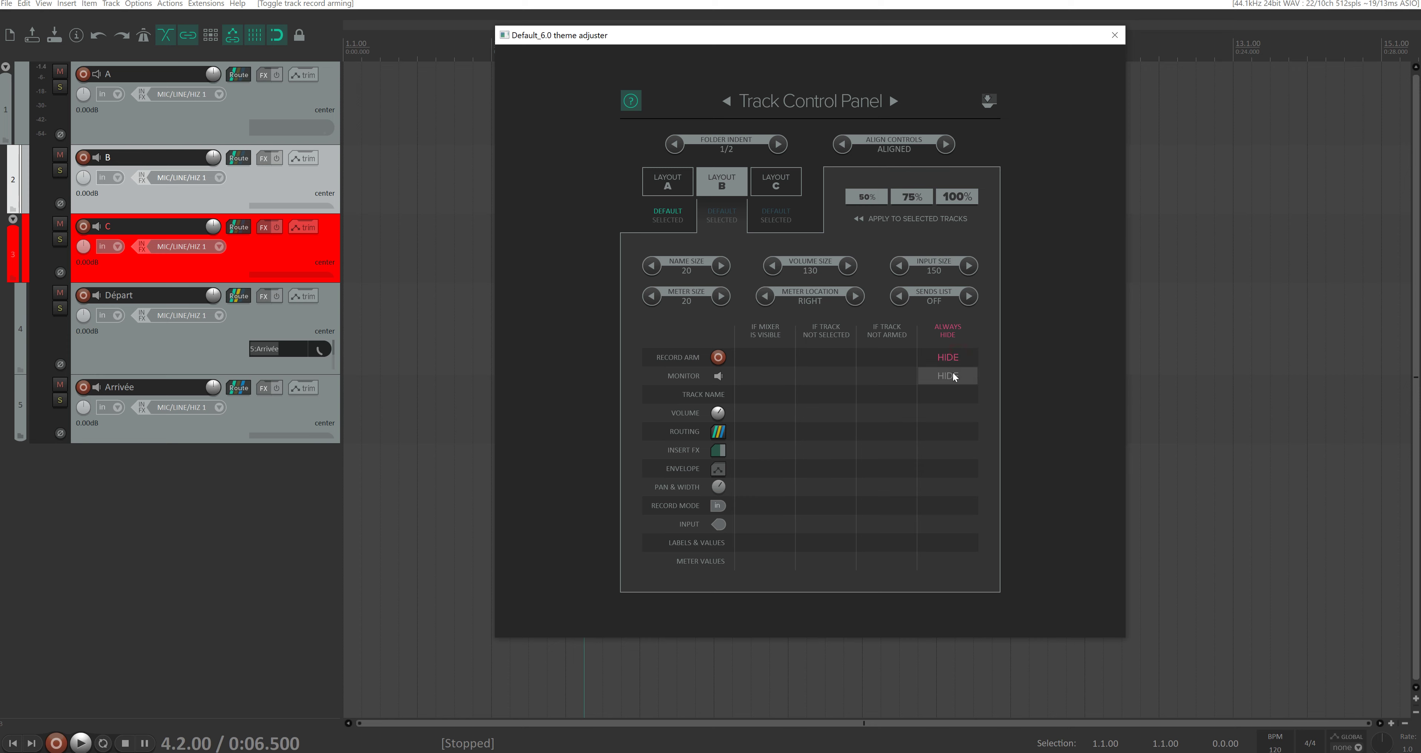
Set Record Arm, Monitor, Record Mode, Input and Labels & Values to Always Hide in Layout B, leaving Meter Values unhidden
left_click(960, 377)
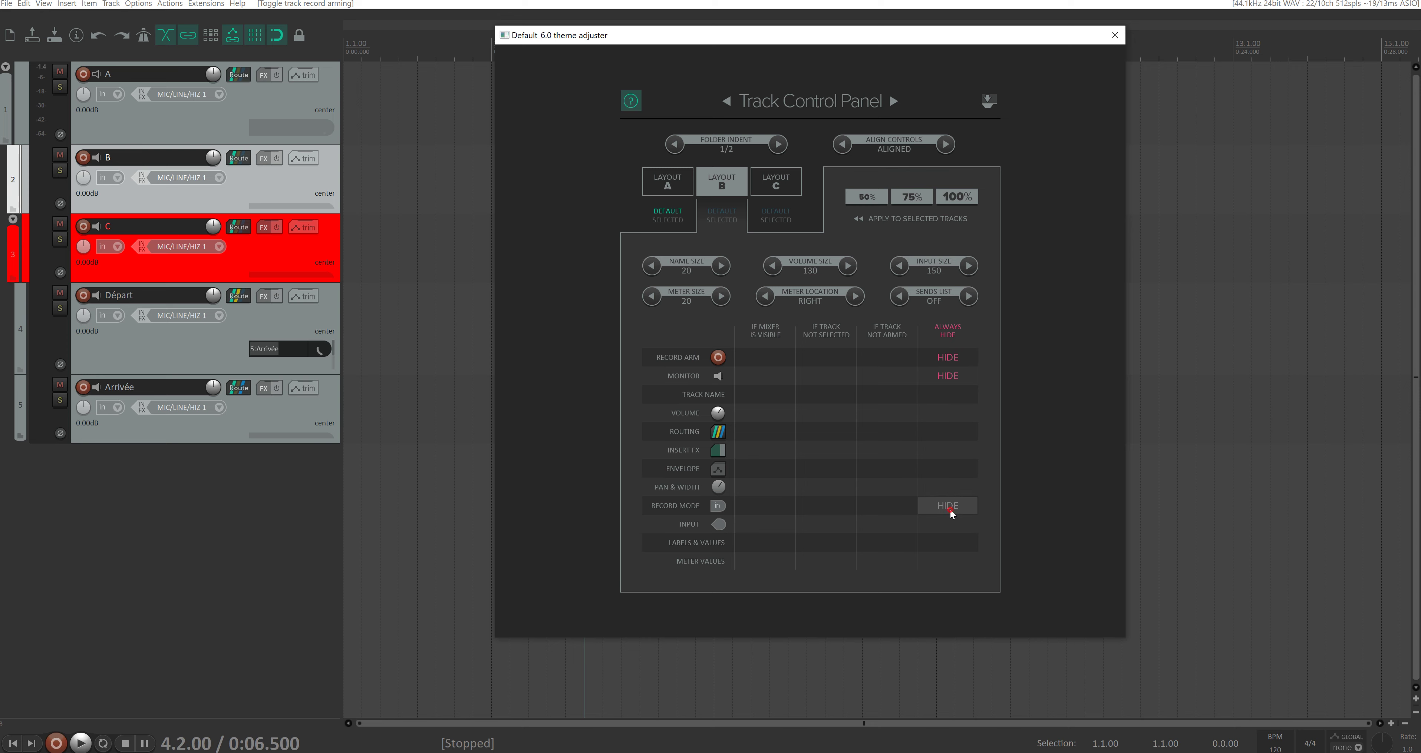
left_click(952, 525)
left_click(947, 562)
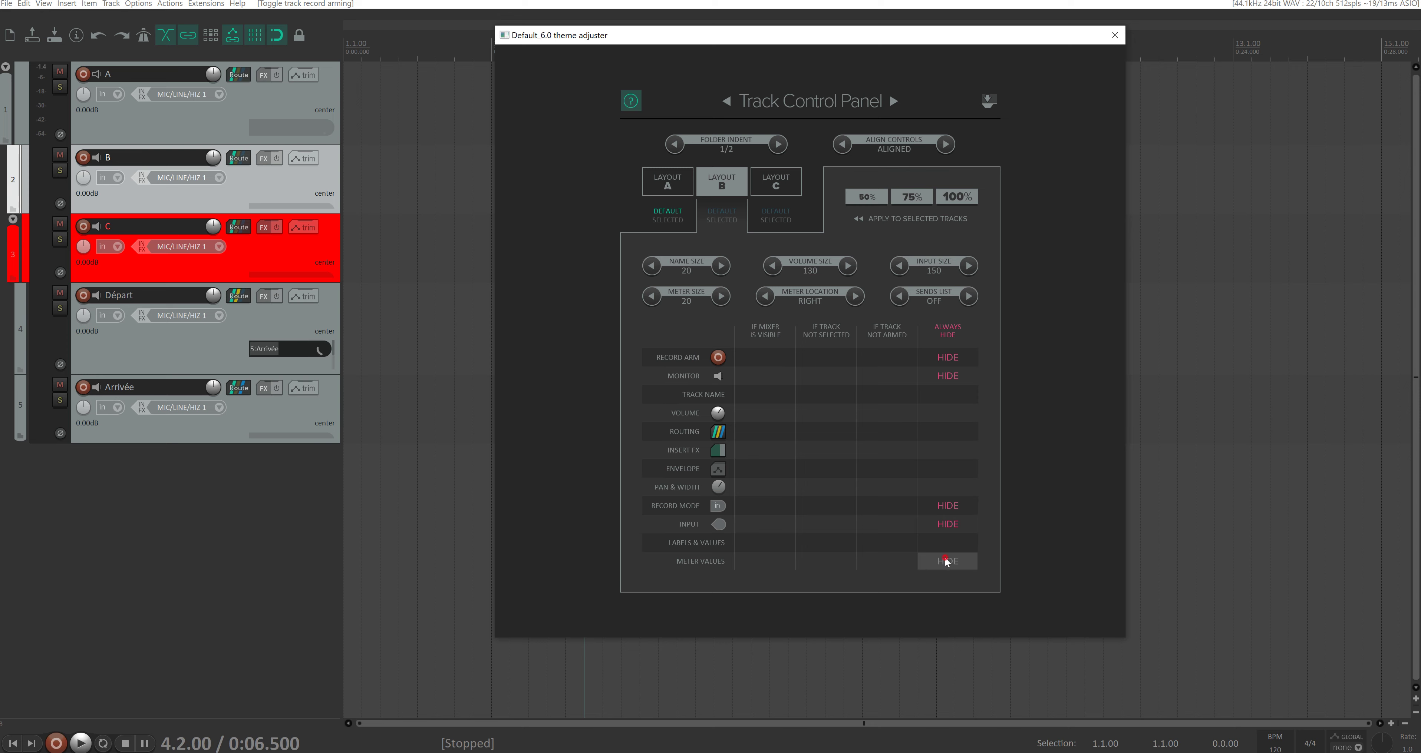
left_click(947, 561)
left_click(948, 543)
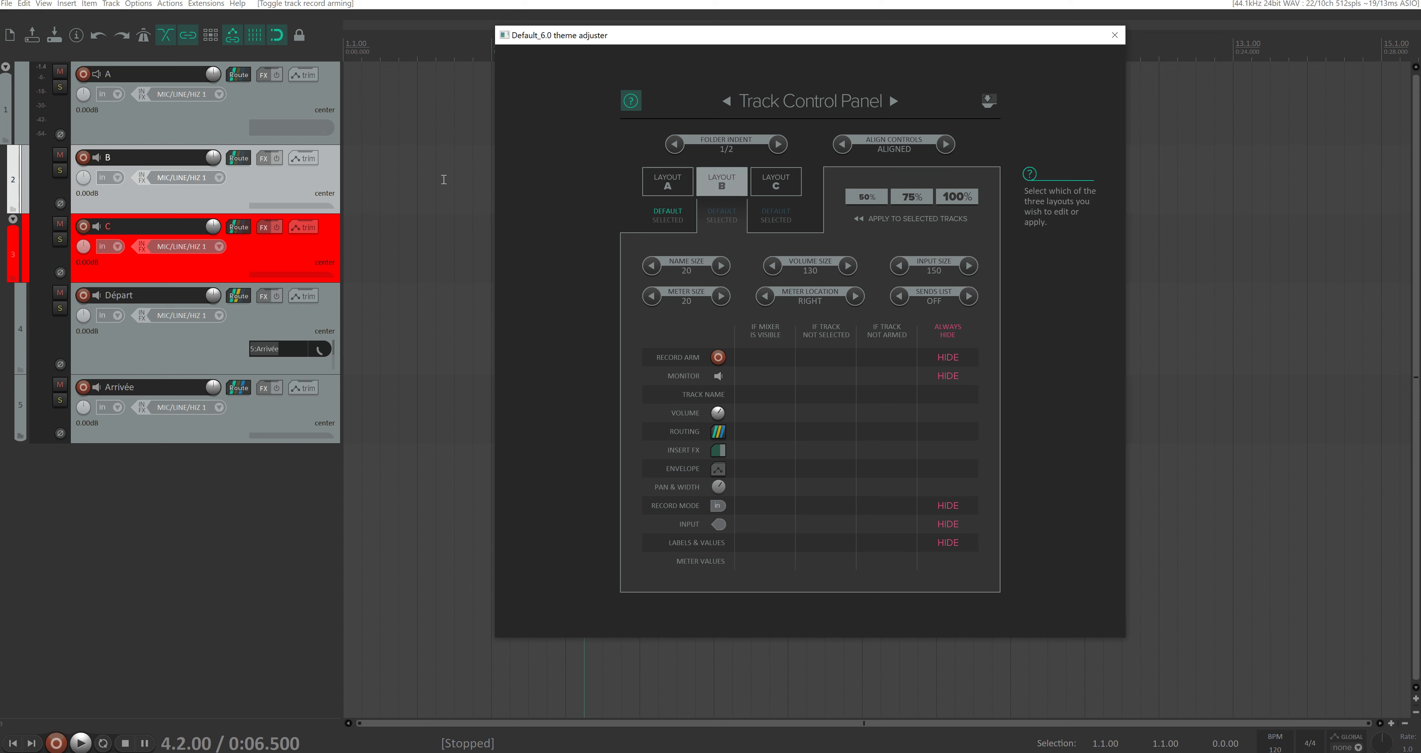
Apply track panel layout B to track B and compare it with track A
right_click(263, 186)
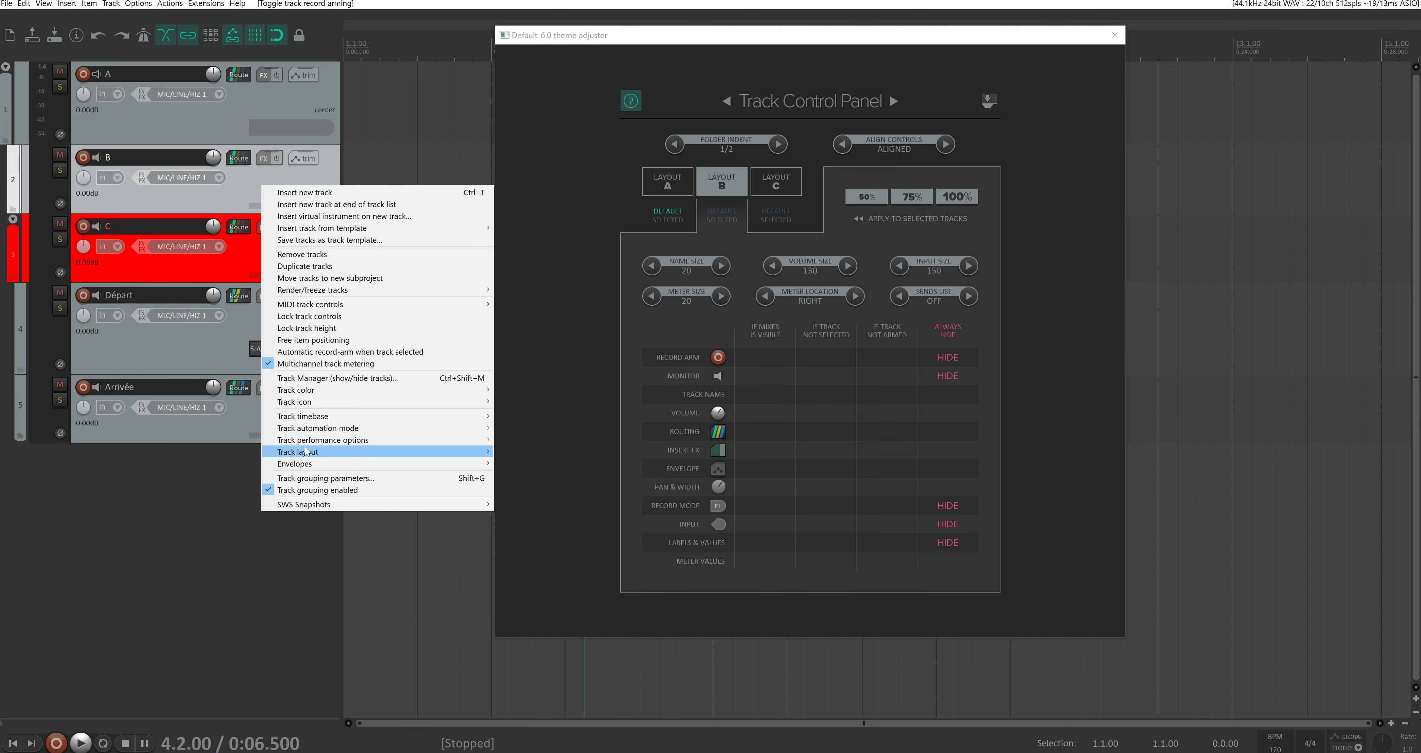
mouse_move(306, 453)
mouse_move(536, 480)
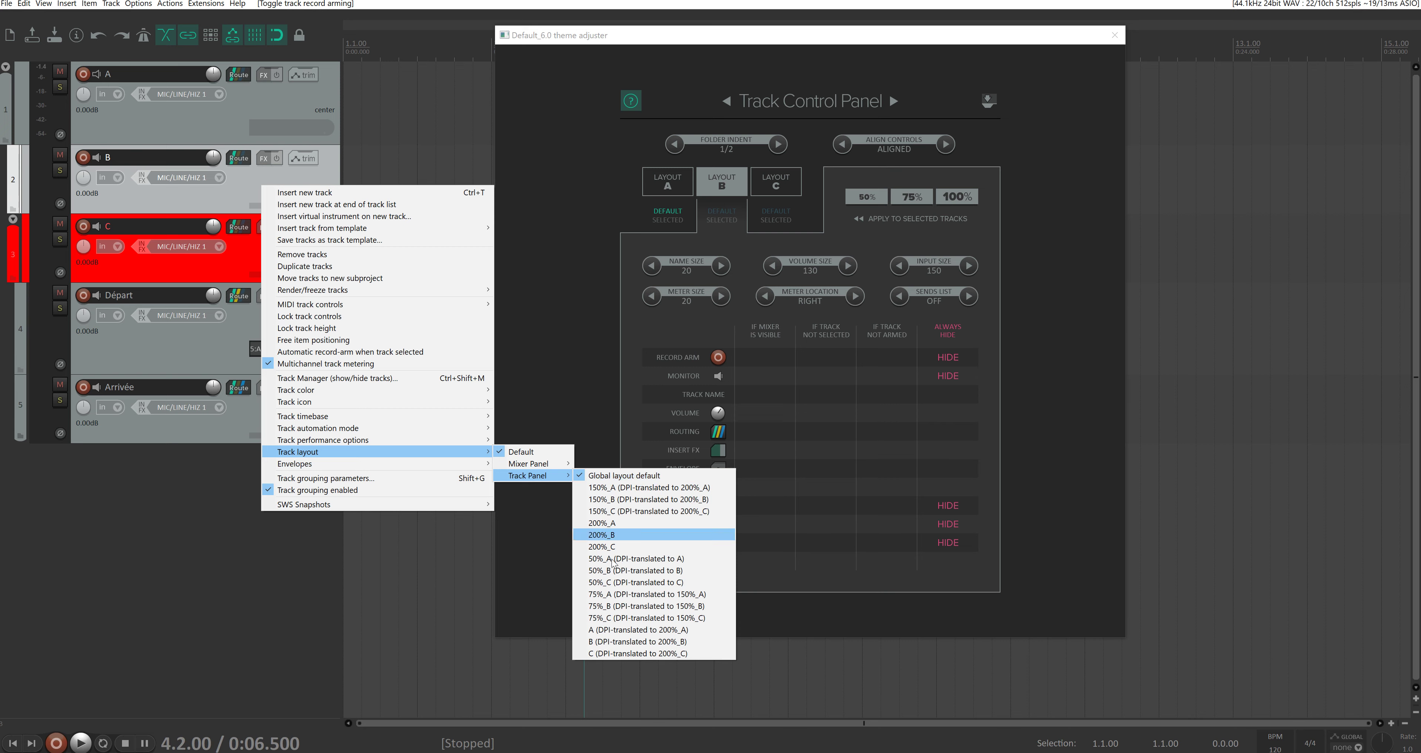
left_click(604, 642)
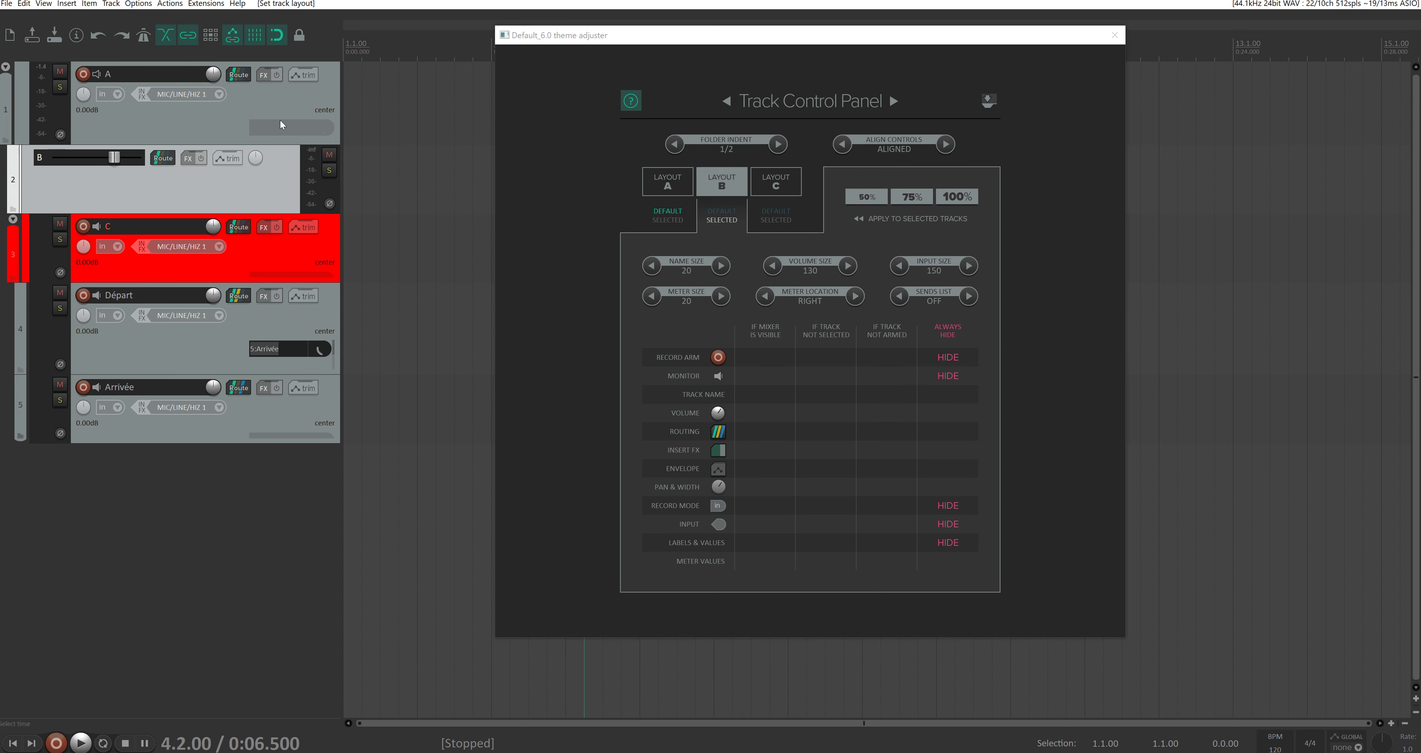
left_click(234, 114)
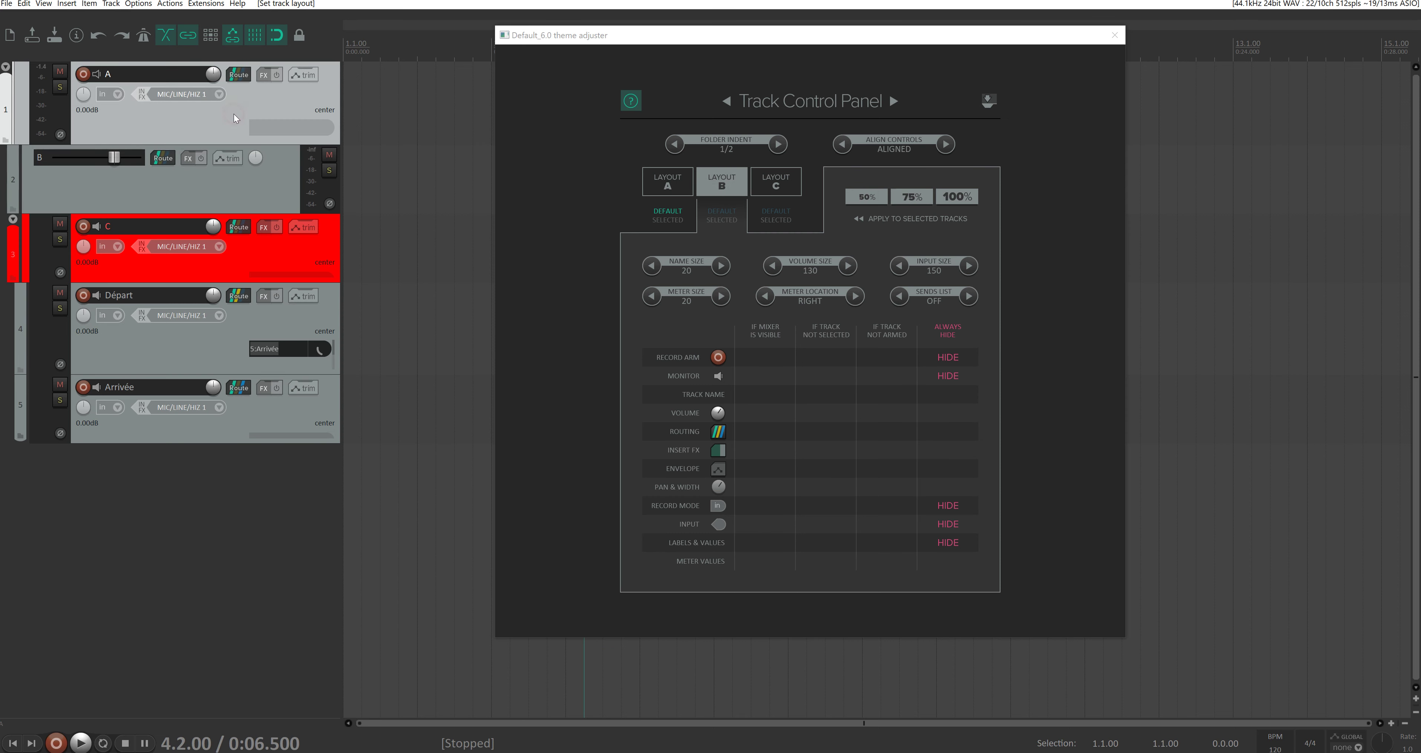
left_click(233, 183)
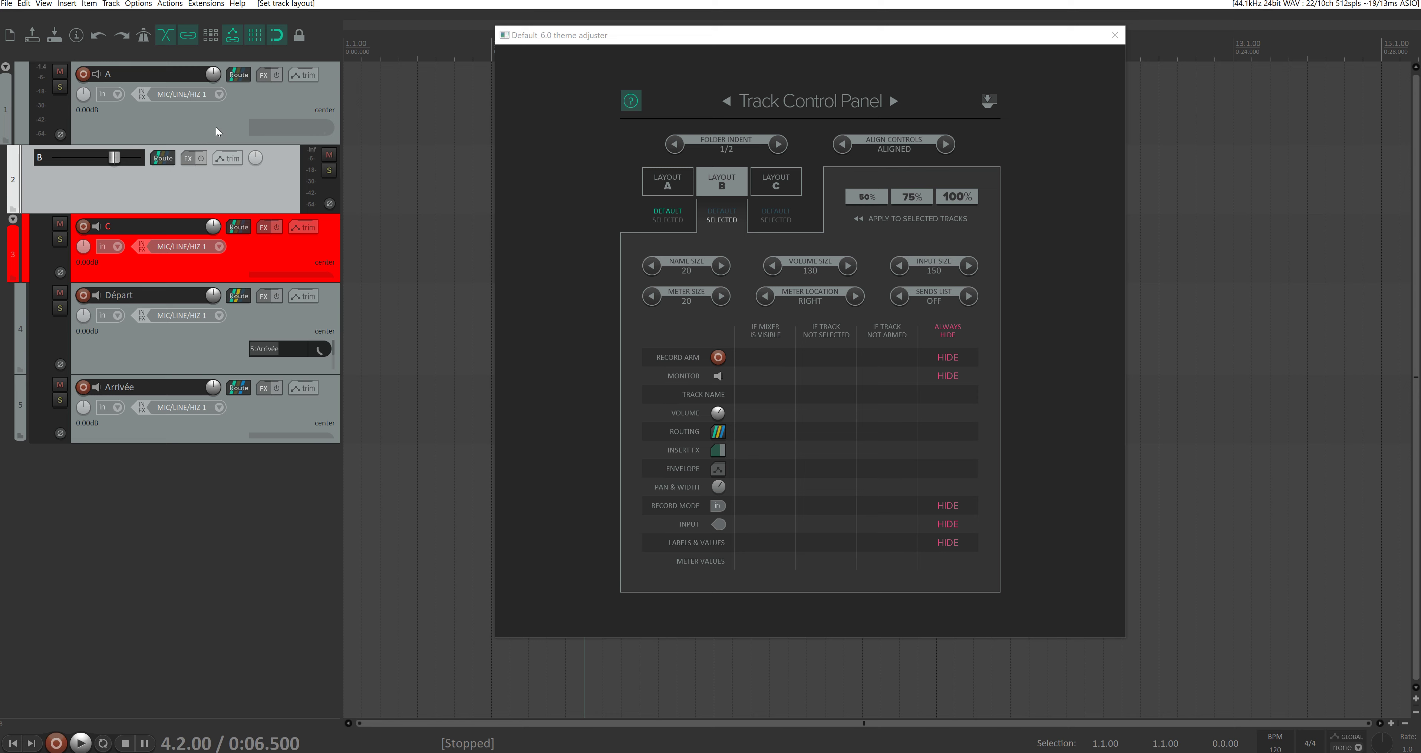
Turn off track A's folder state and nest tracks C, Départ and Arrivée inside track B
left_click(201, 127)
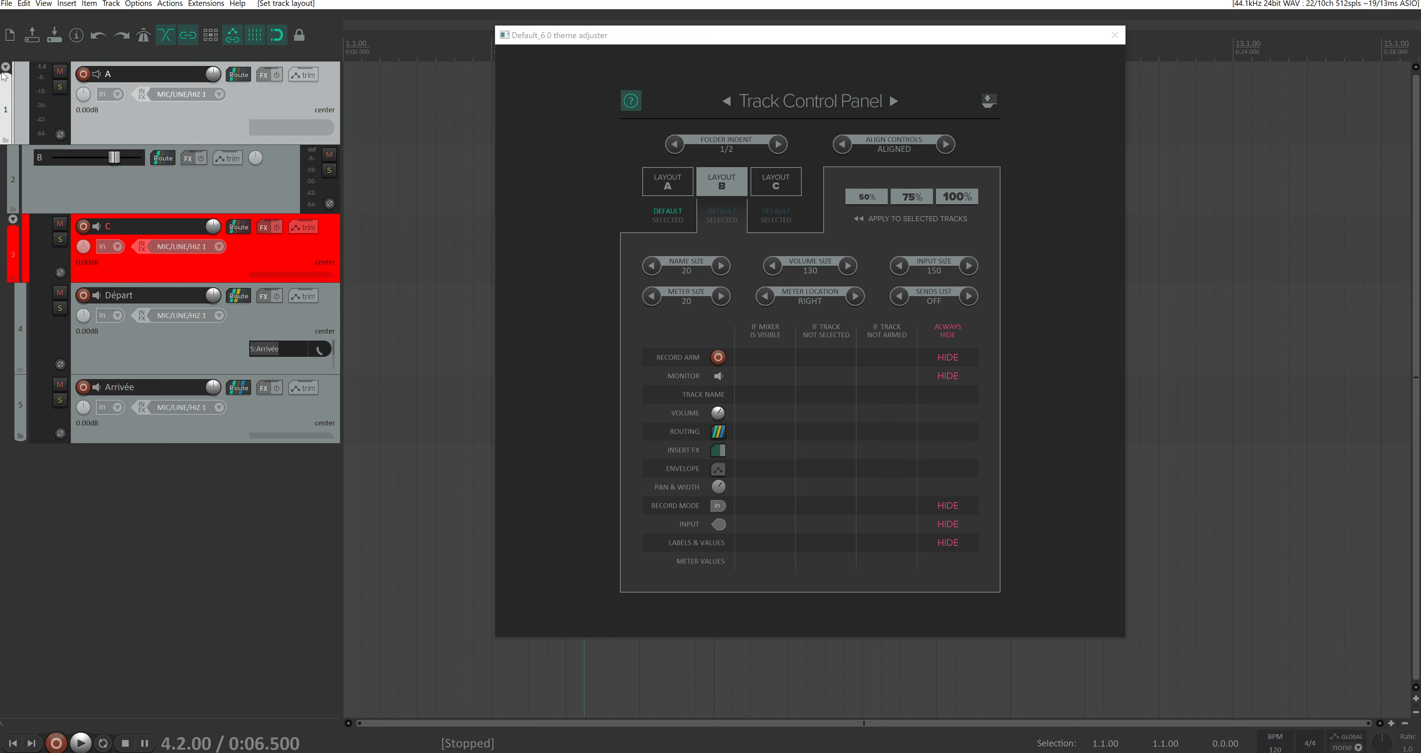
left_click(5, 140)
left_click(249, 179)
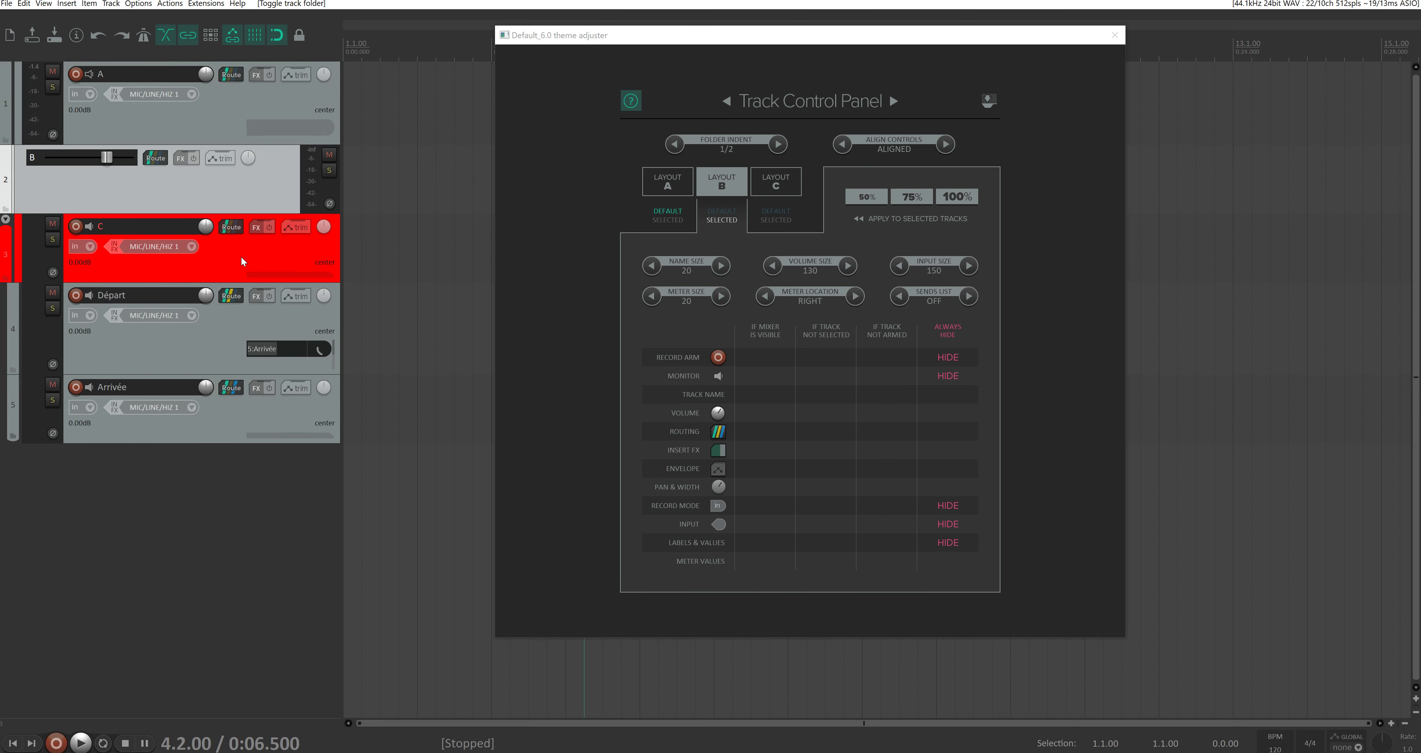
left_click(254, 253)
left_click(262, 421, "shift")
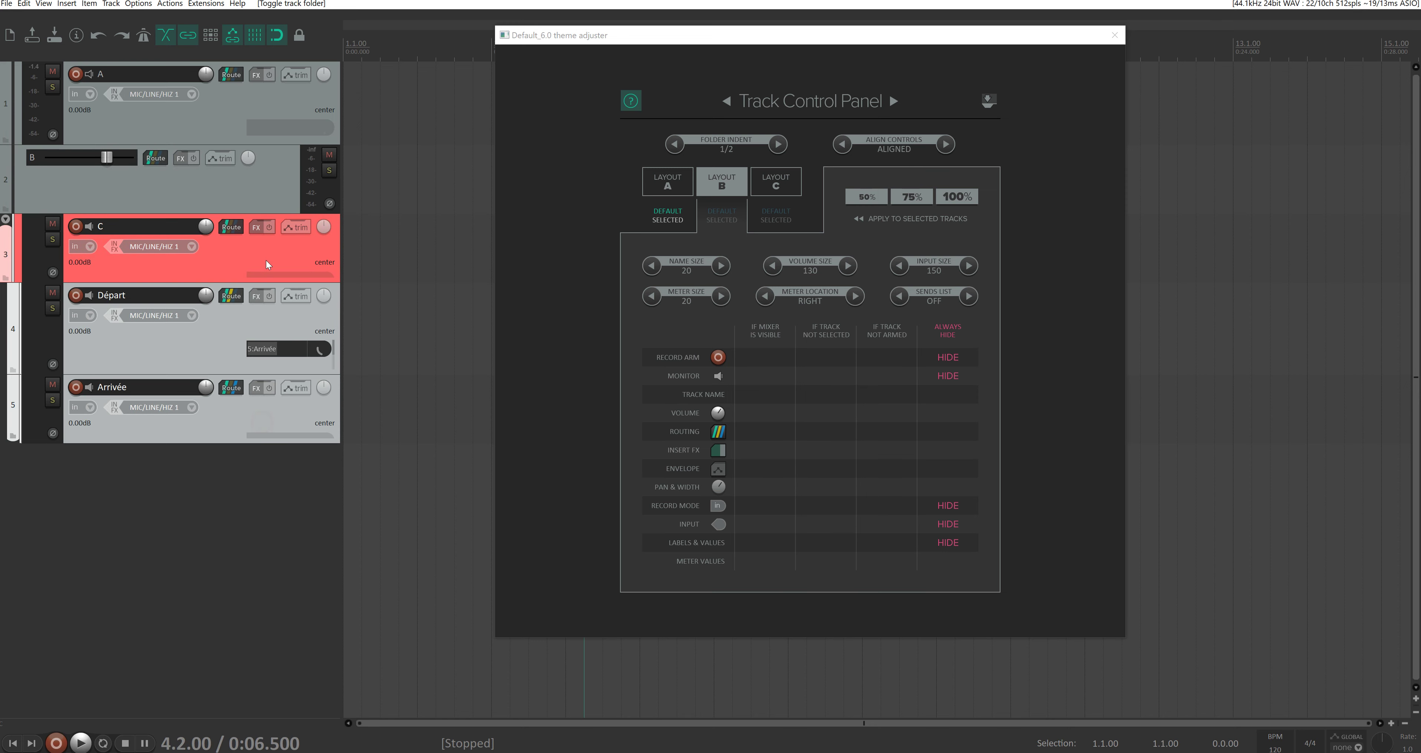
left_click_drag(261, 251, 258, 195)
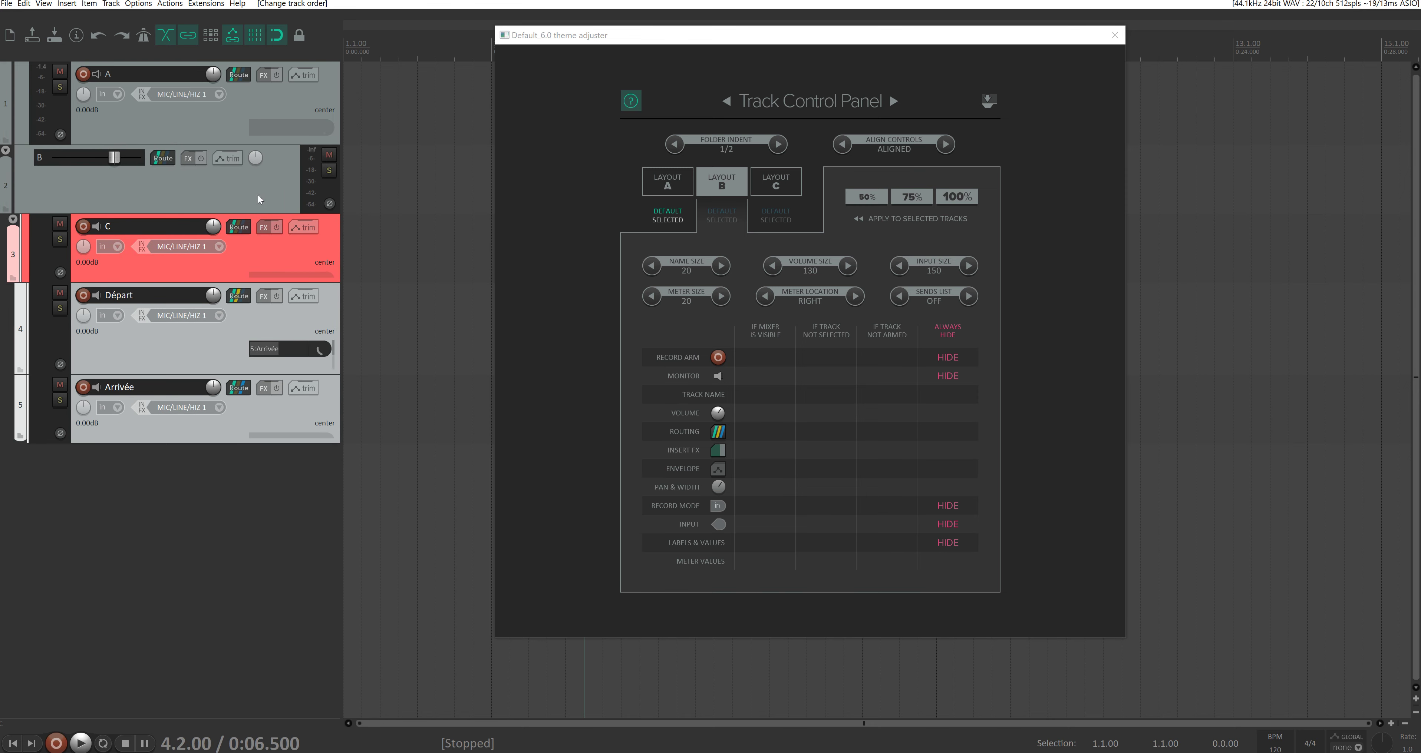
Compare tracks B and C, and review the track panel layout options available for track A
left_click(83, 185)
left_click(256, 260)
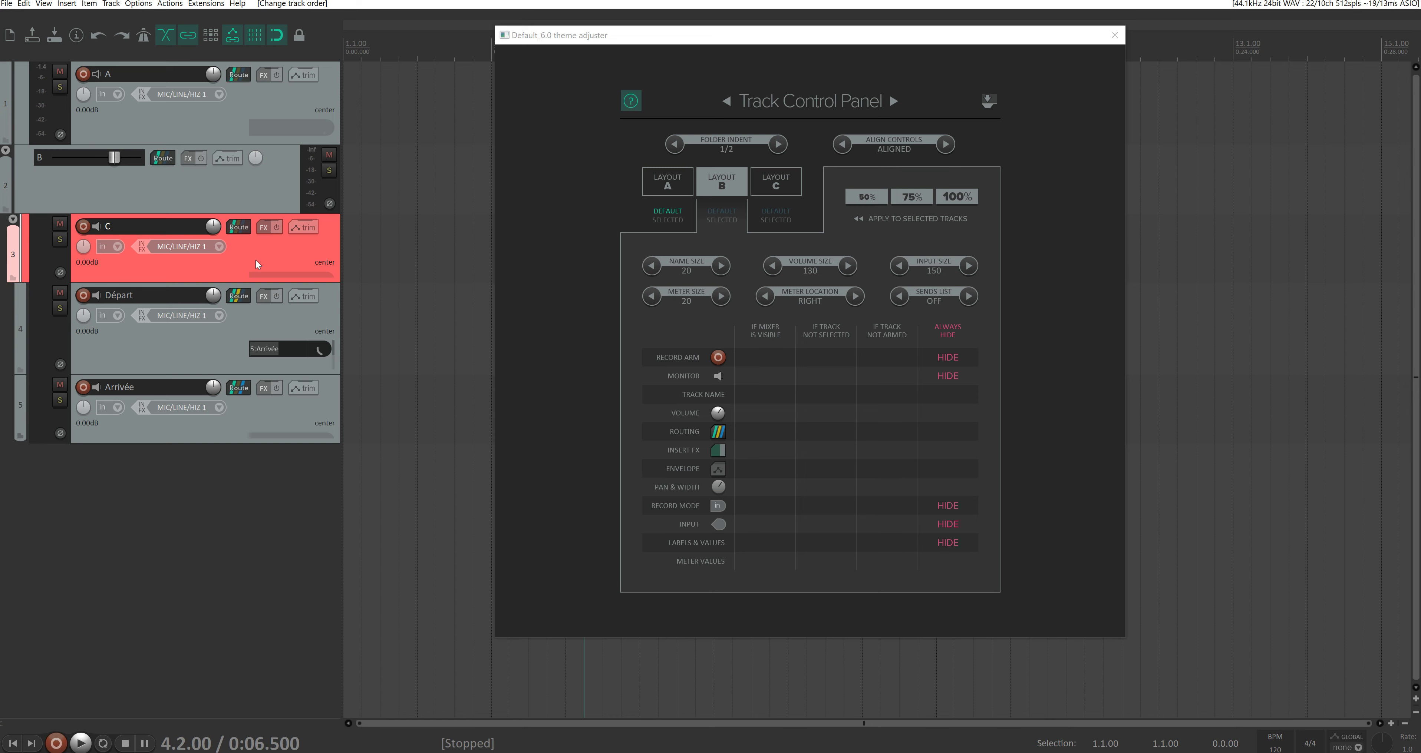
left_click(182, 180)
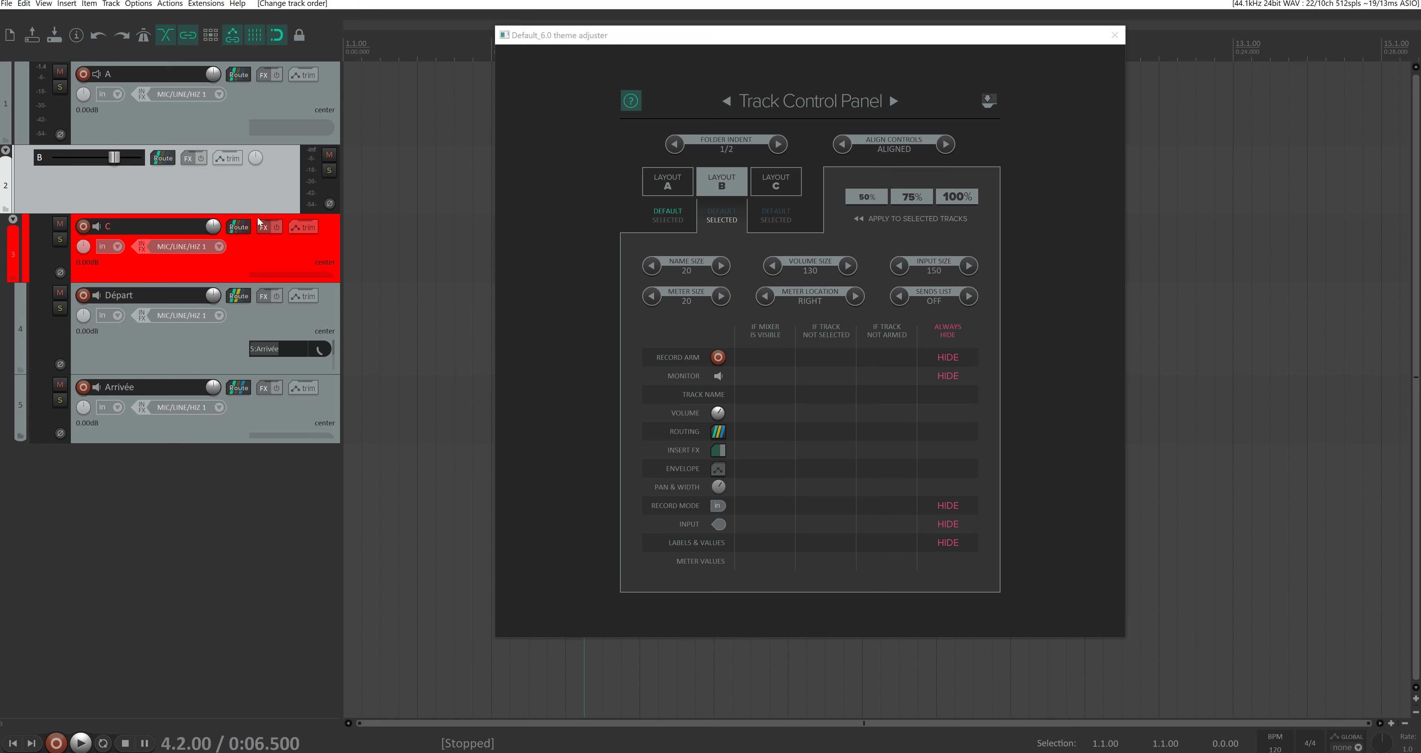
left_click(267, 259)
left_click(221, 191)
right_click(204, 122)
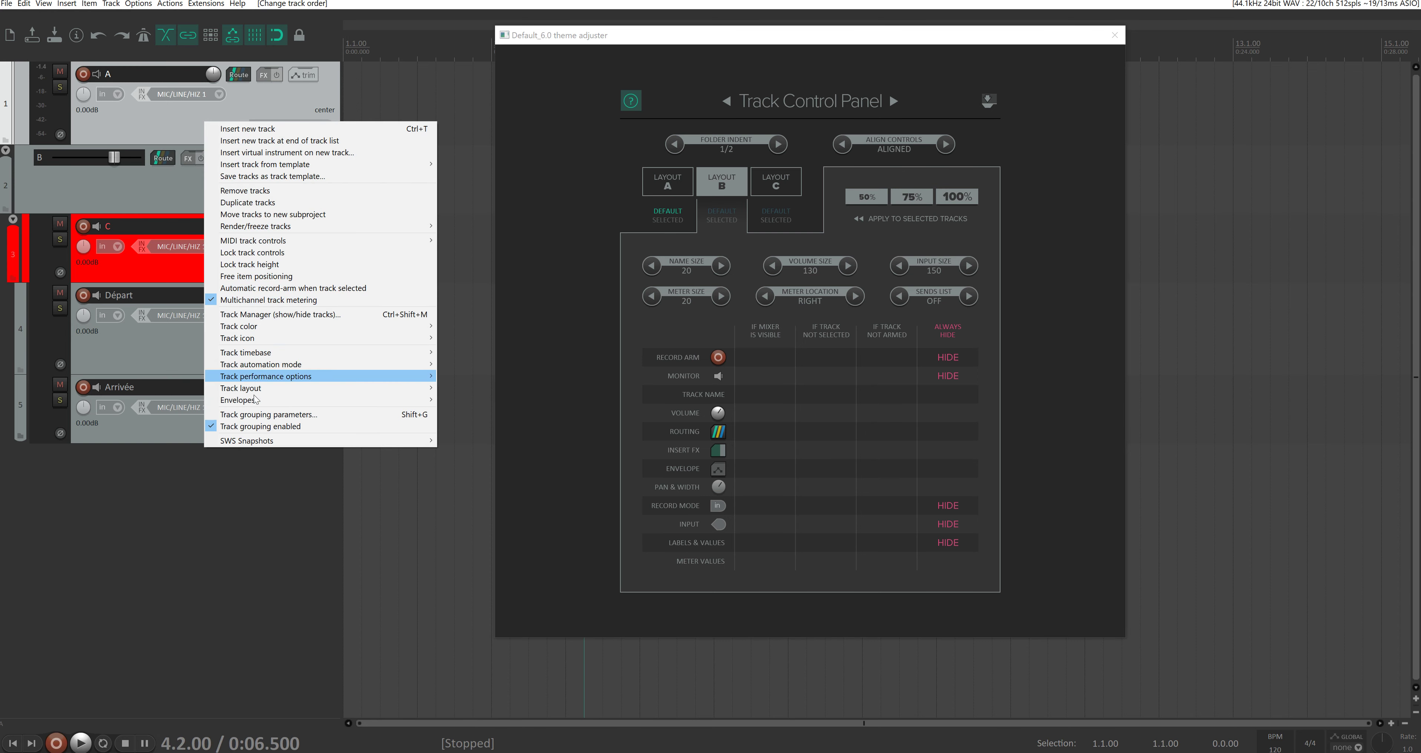
mouse_move(419, 388)
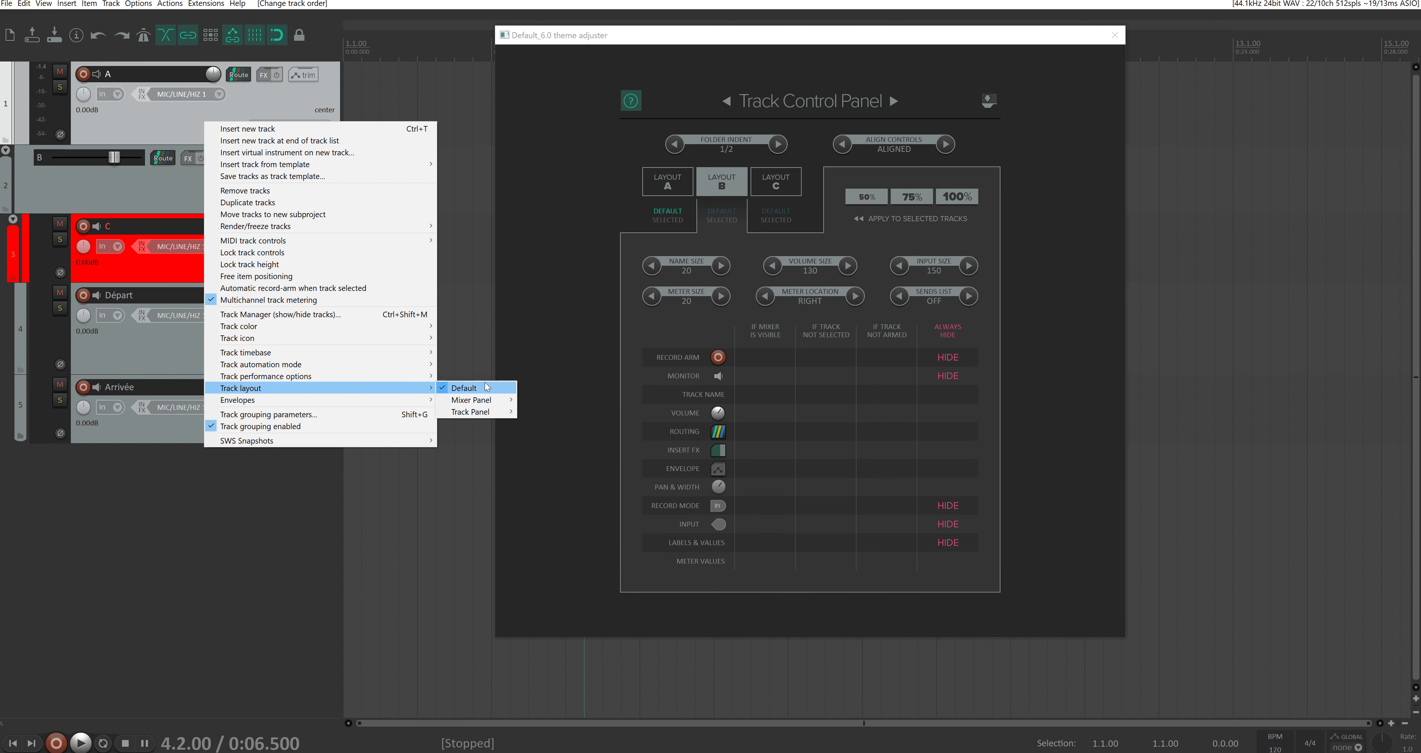
mouse_move(485, 412)
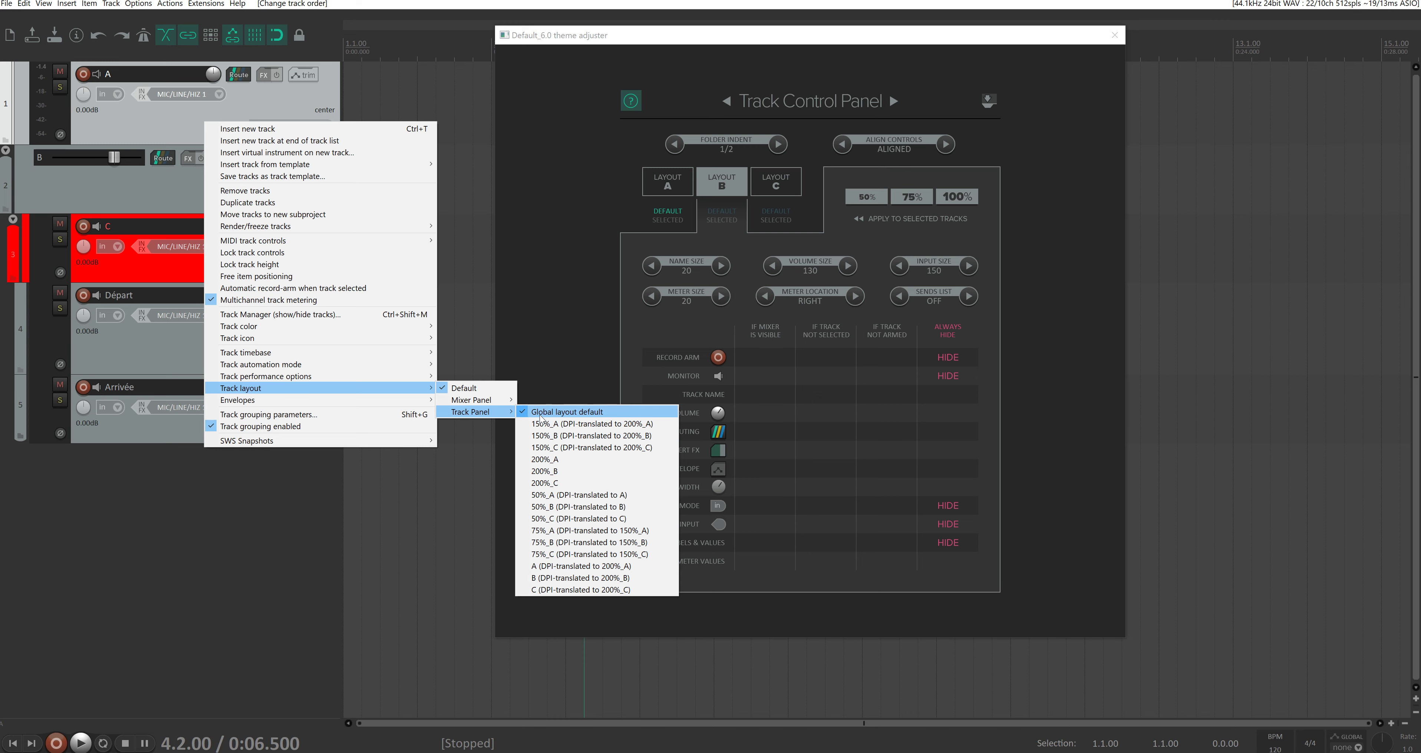
left_click(168, 181)
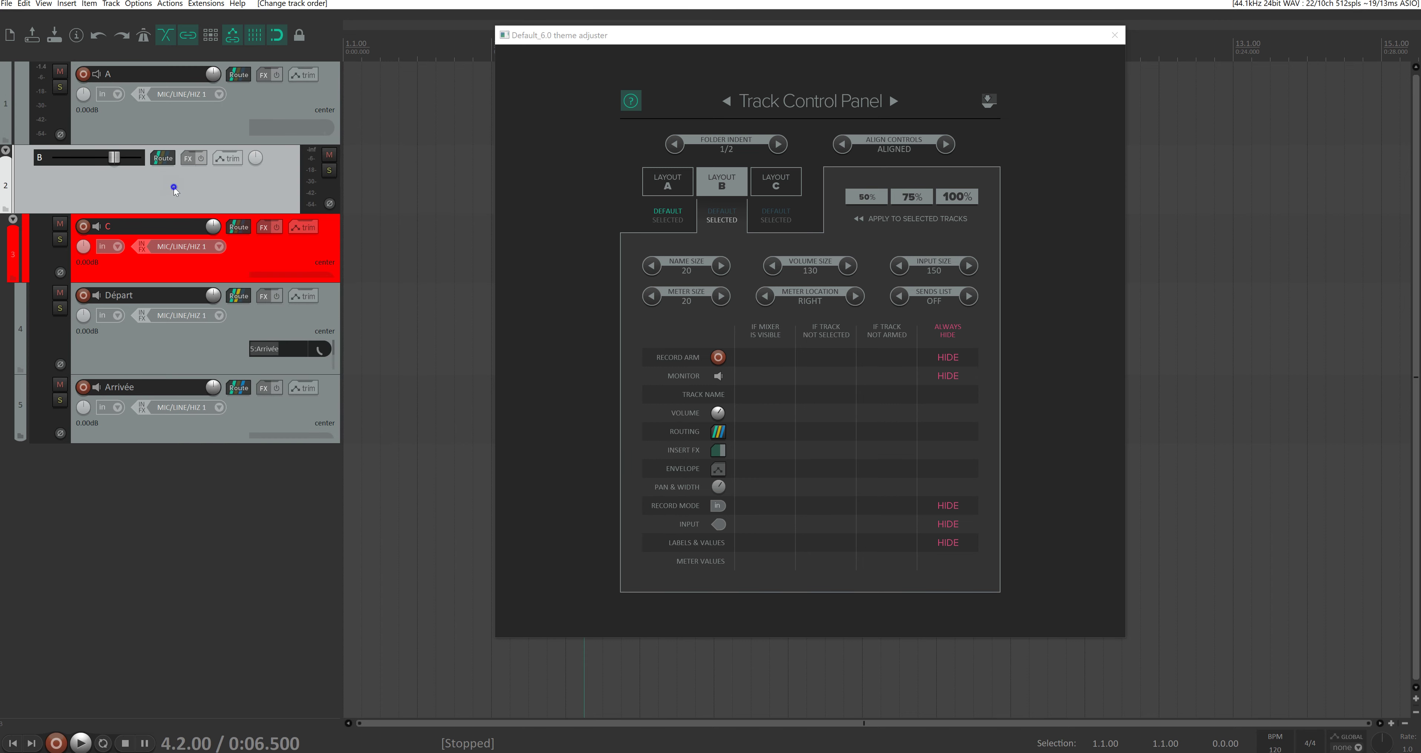
Try the 200%_B track panel layout on track B and return the track to layout B
right_click(174, 187)
mouse_move(211, 455)
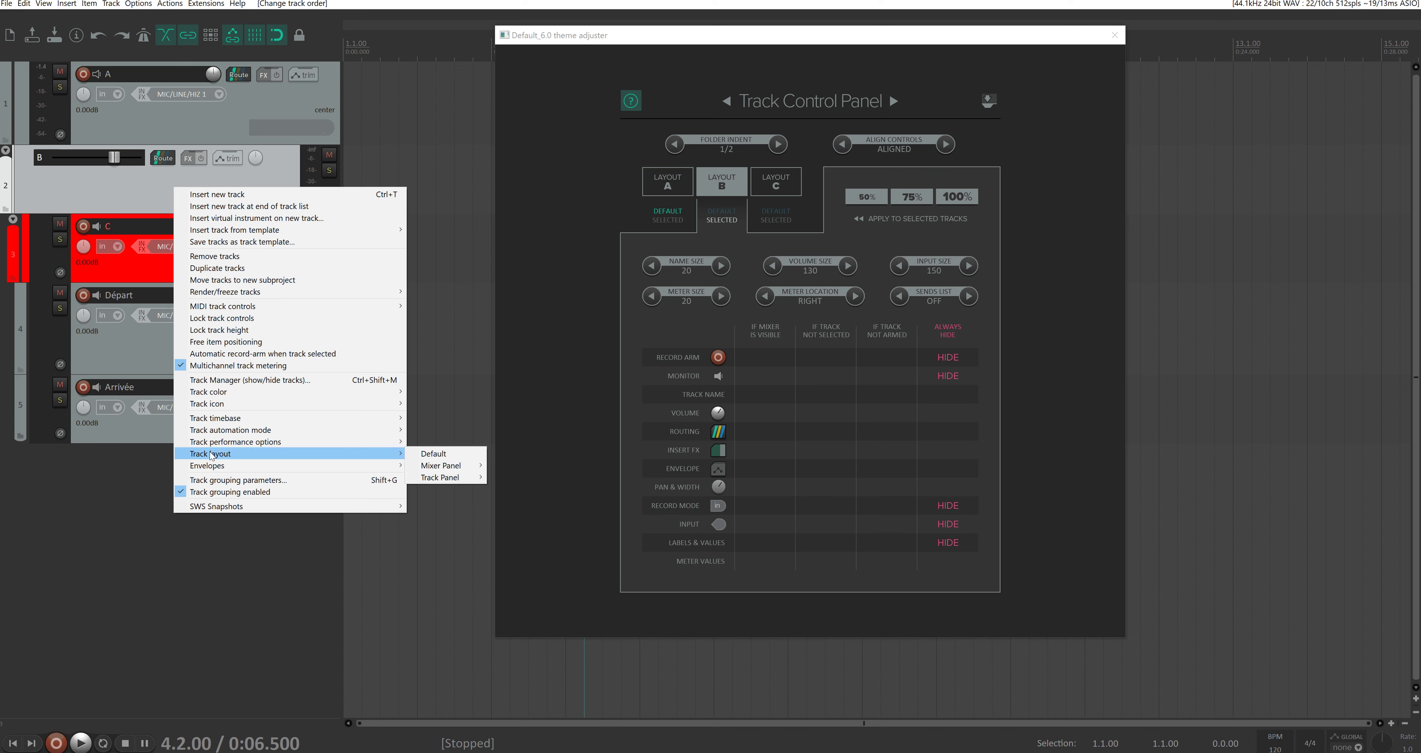
mouse_move(466, 477)
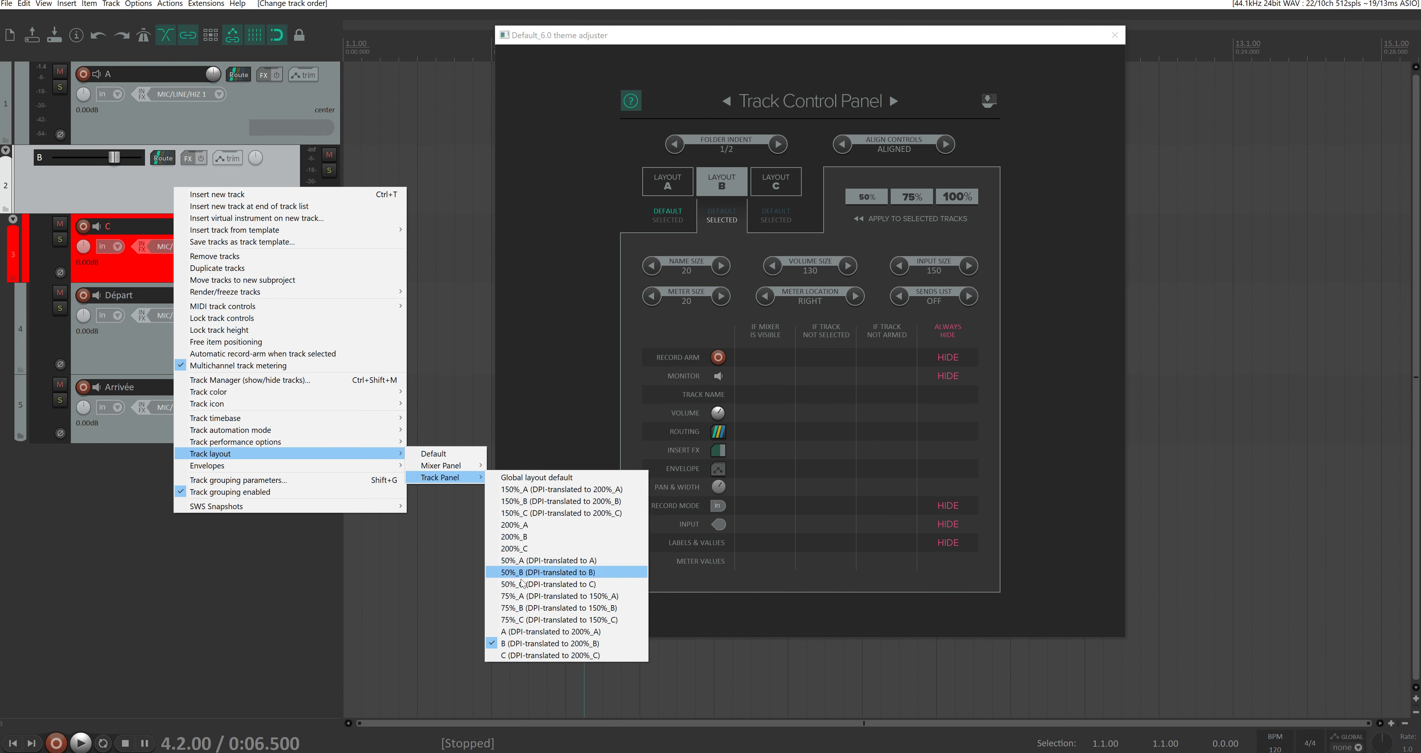
left_click(517, 541)
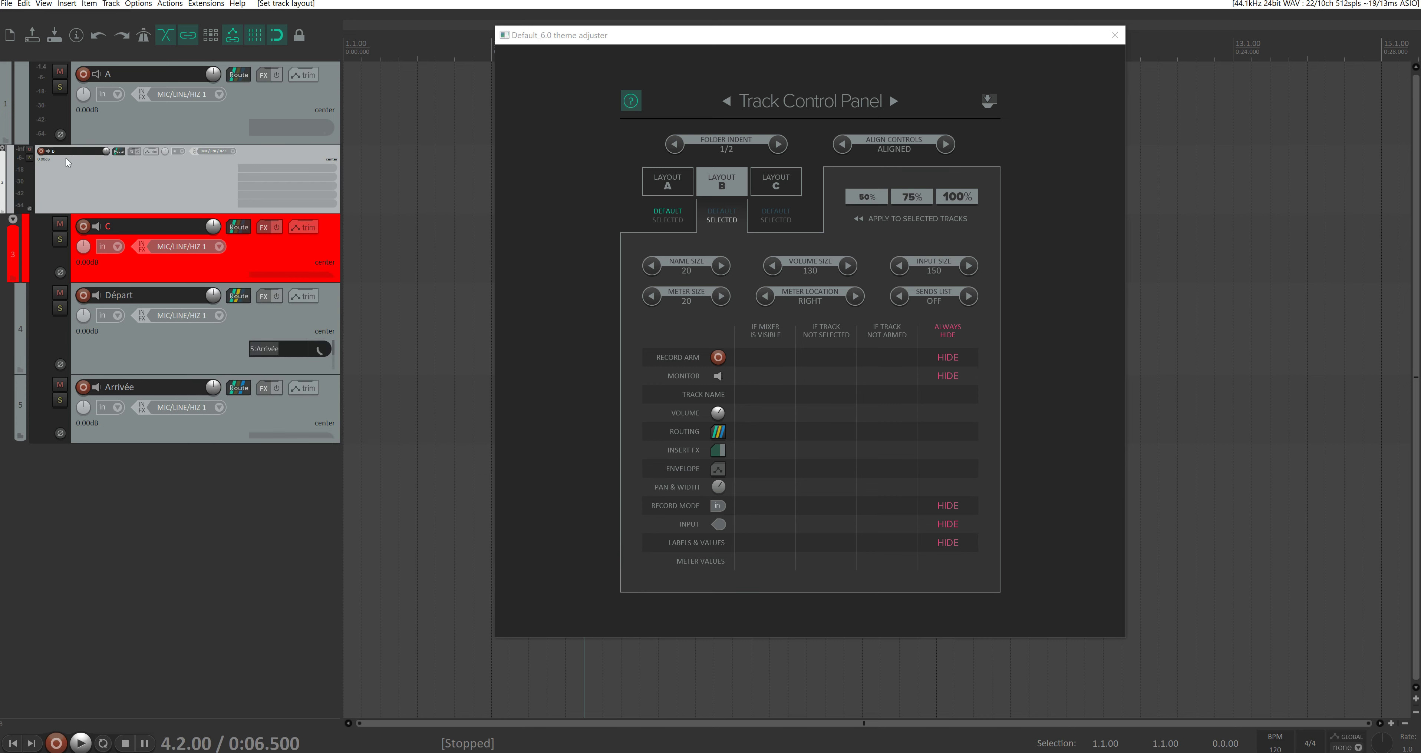
right_click(176, 191)
mouse_move(225, 464)
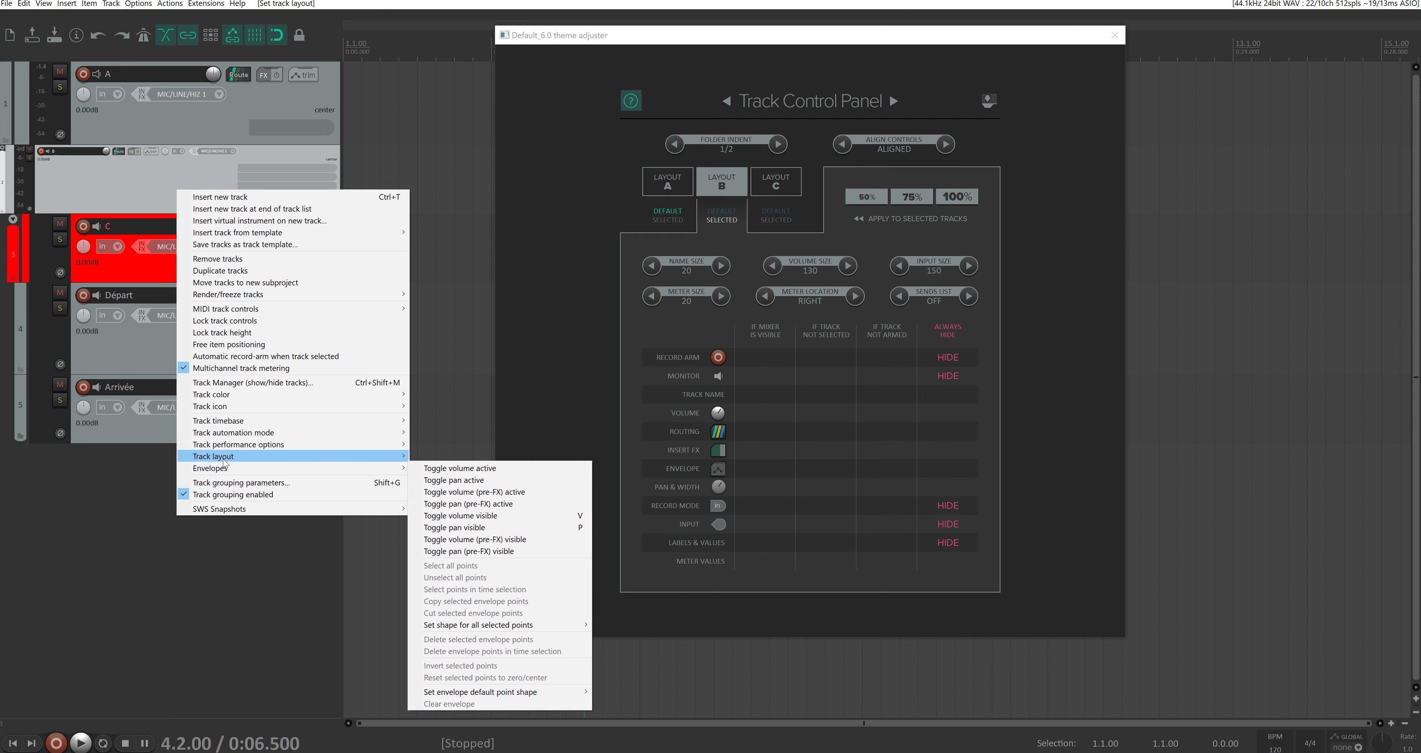
mouse_move(452, 481)
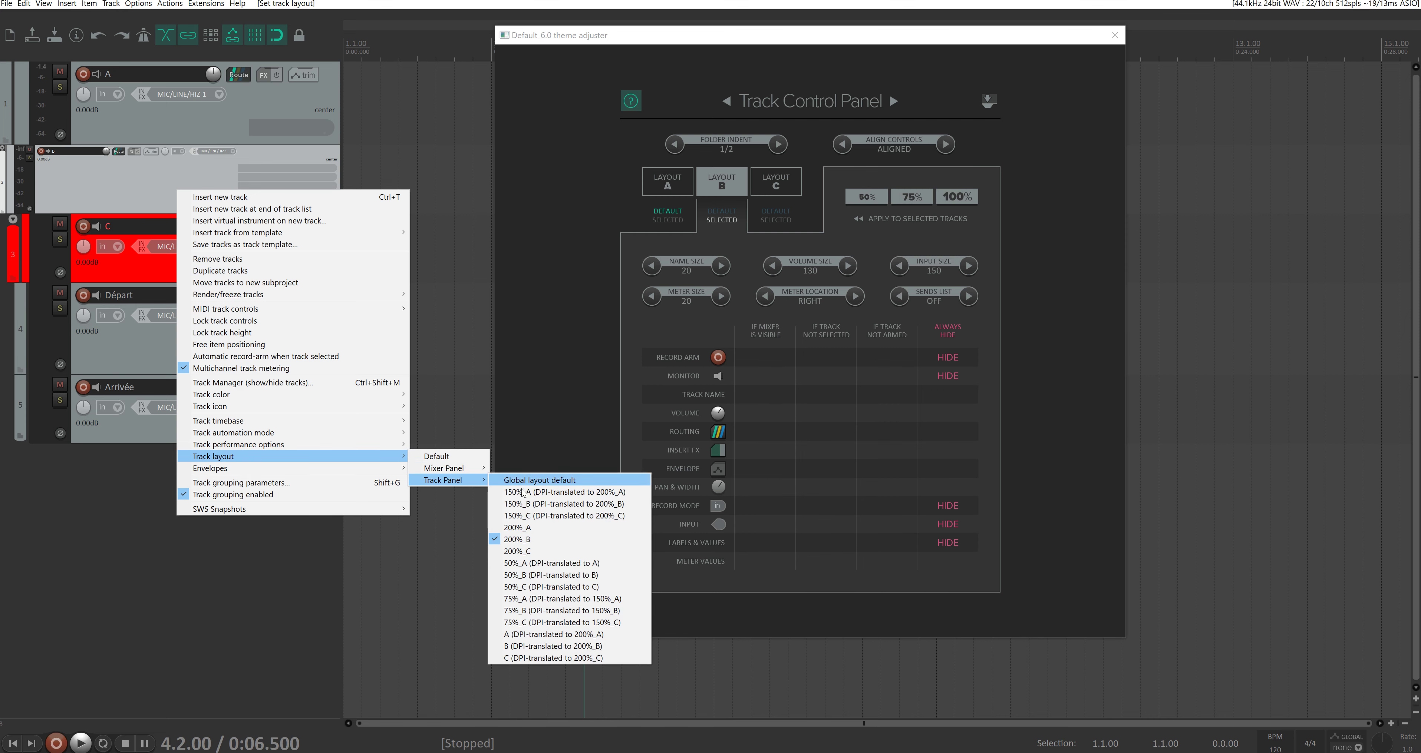
left_click(530, 646)
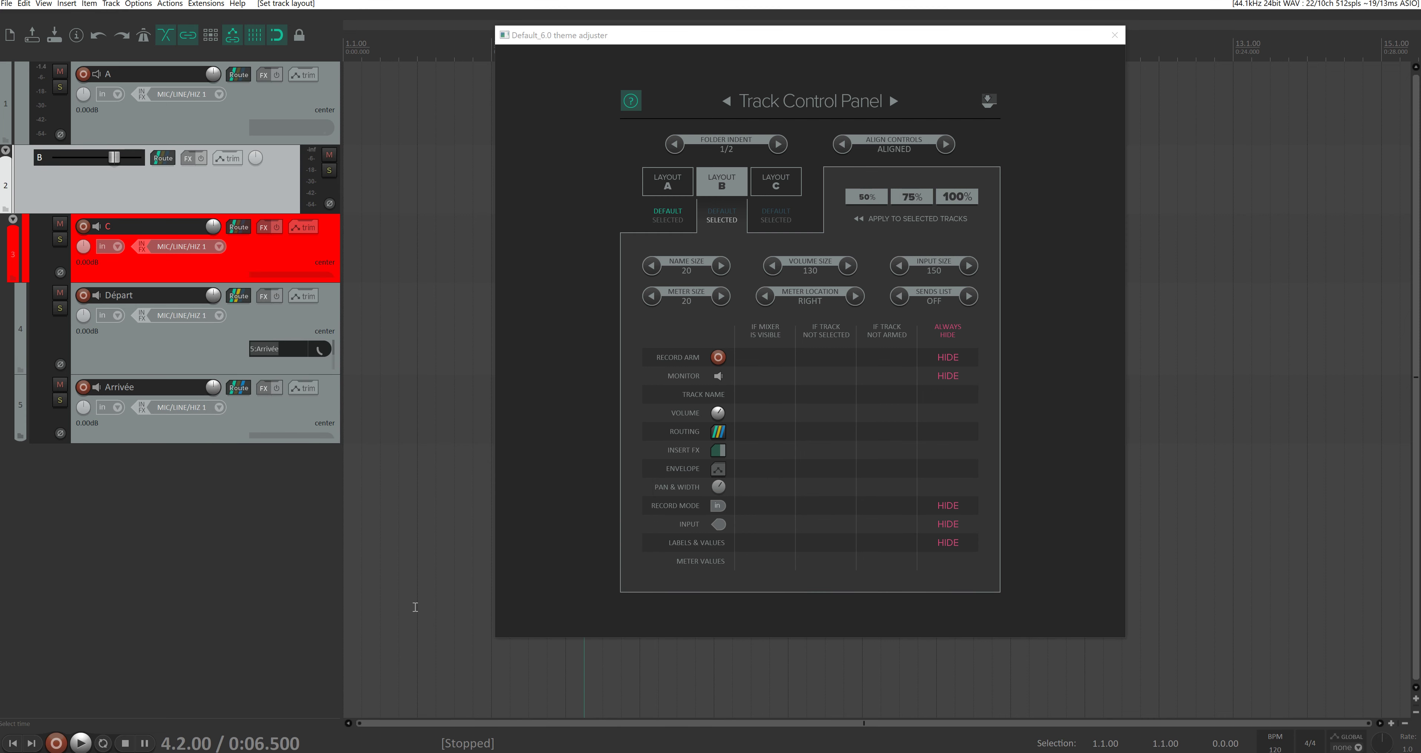
Display the Layout C settings and apply track panel layout C to track C
left_click(775, 182)
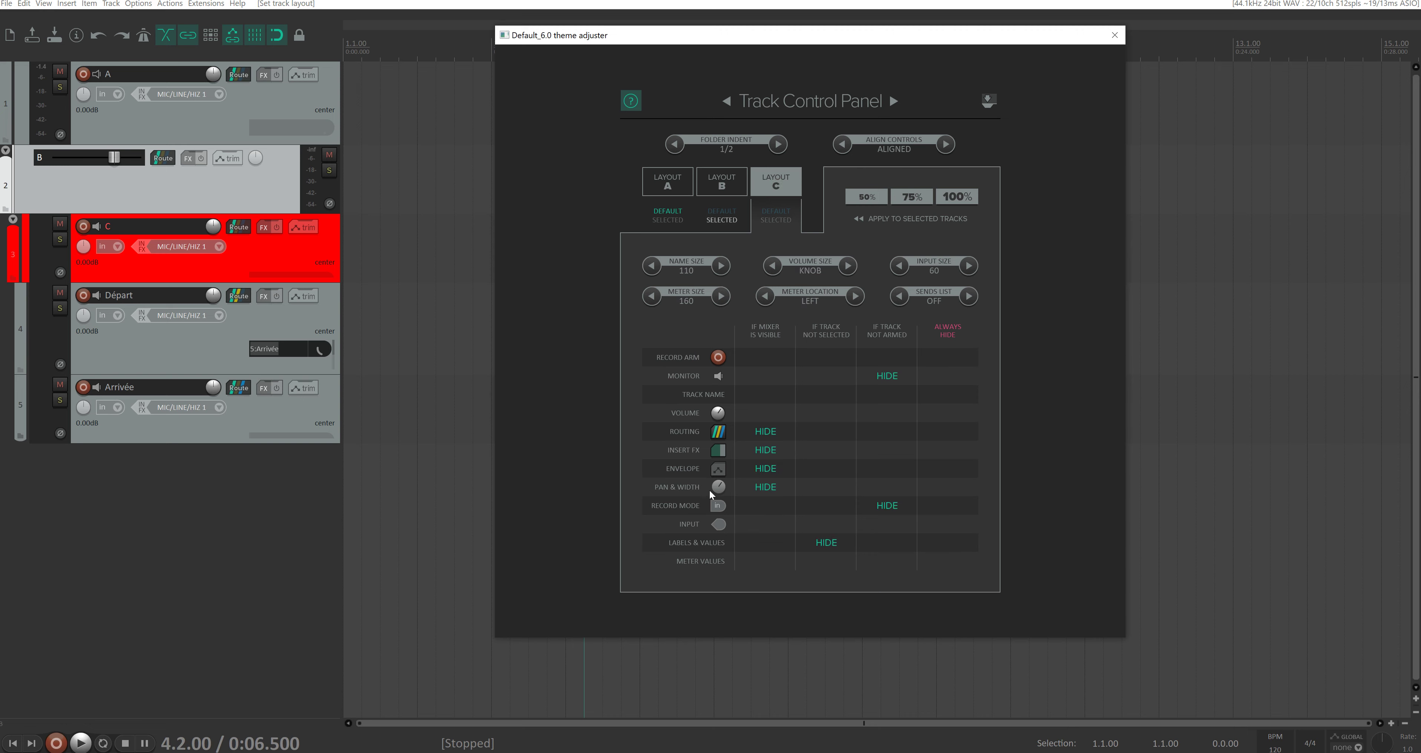
left_click(274, 270)
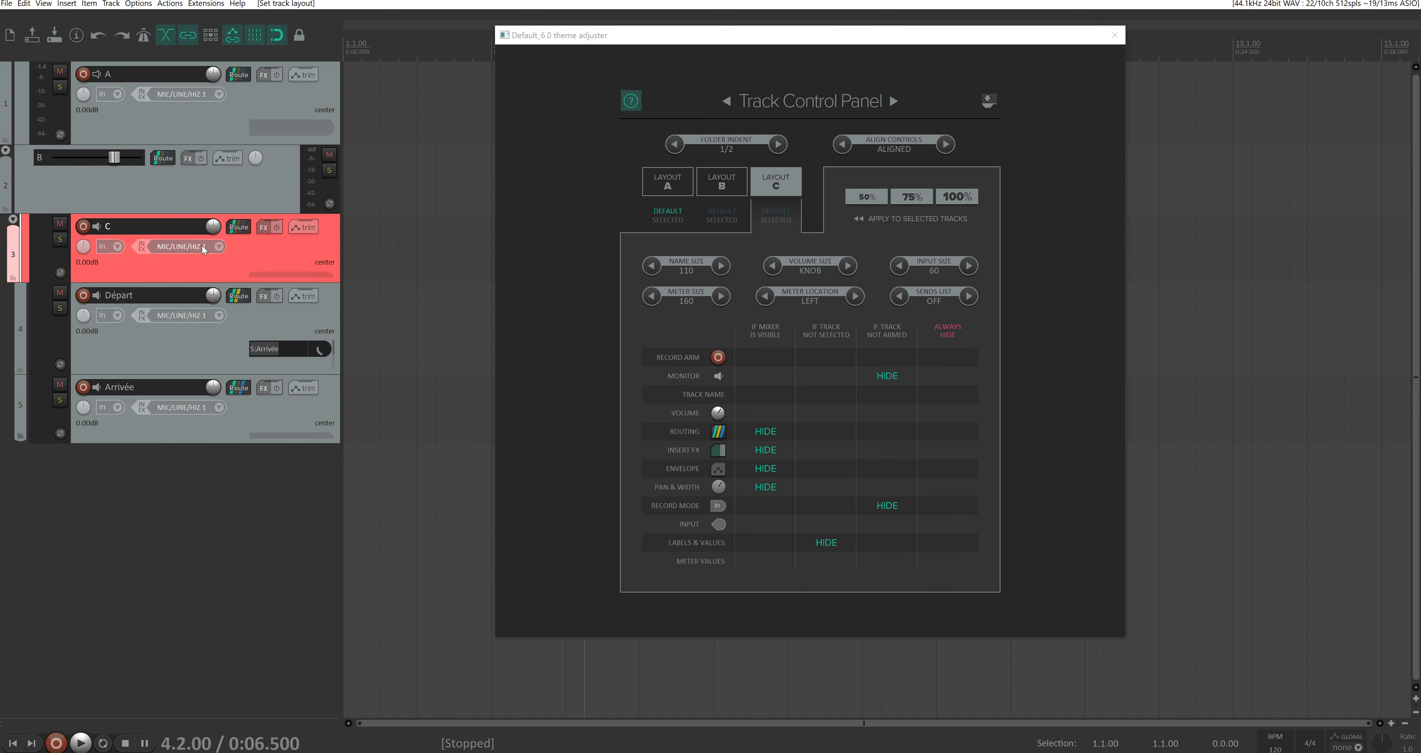
right_click(272, 249)
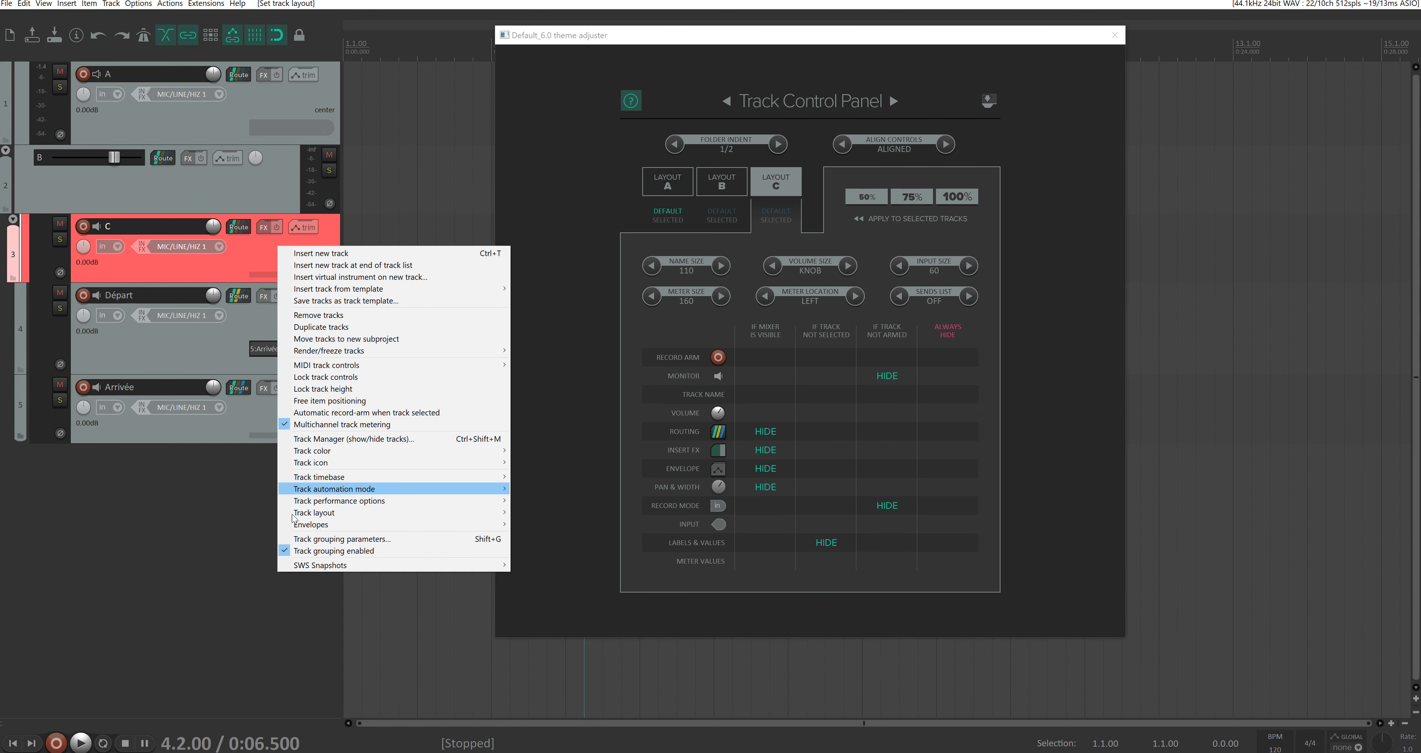
mouse_move(294, 517)
mouse_move(547, 536)
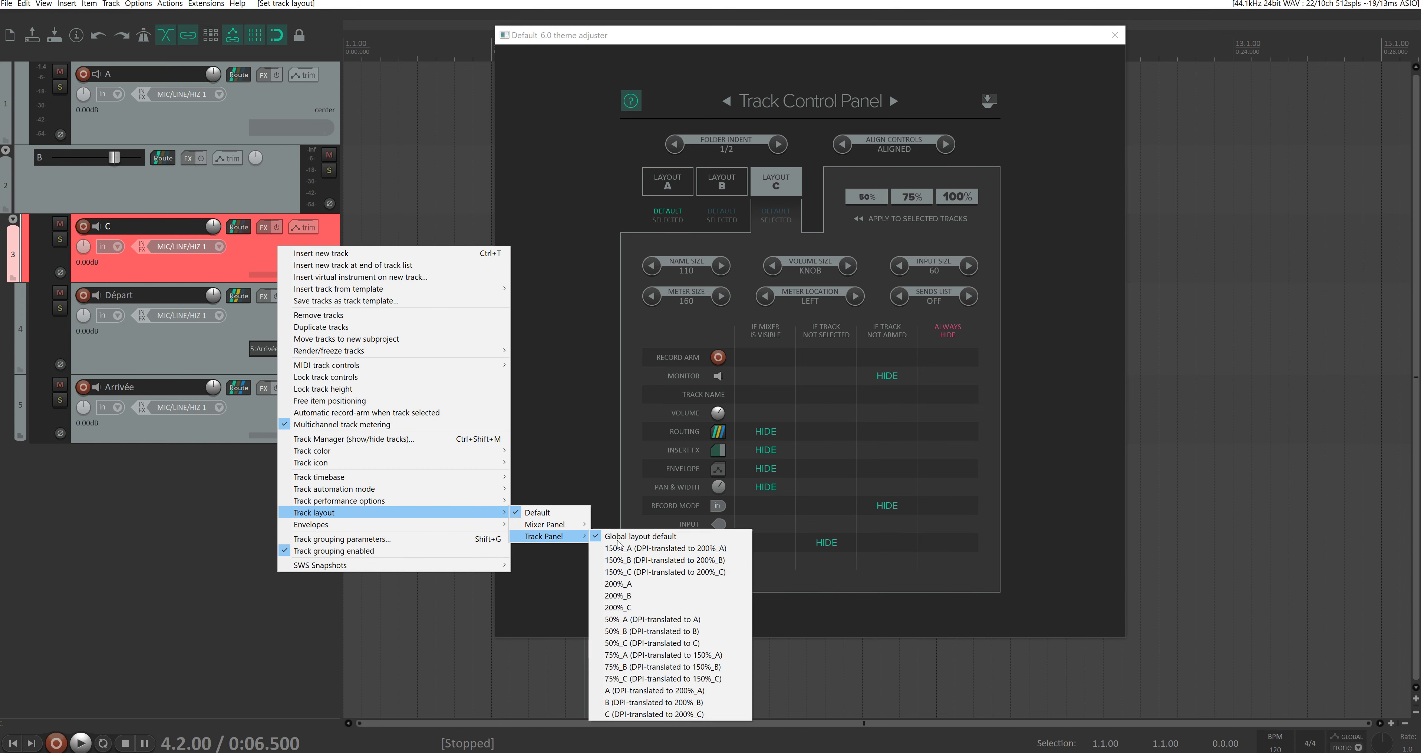
left_click(616, 714)
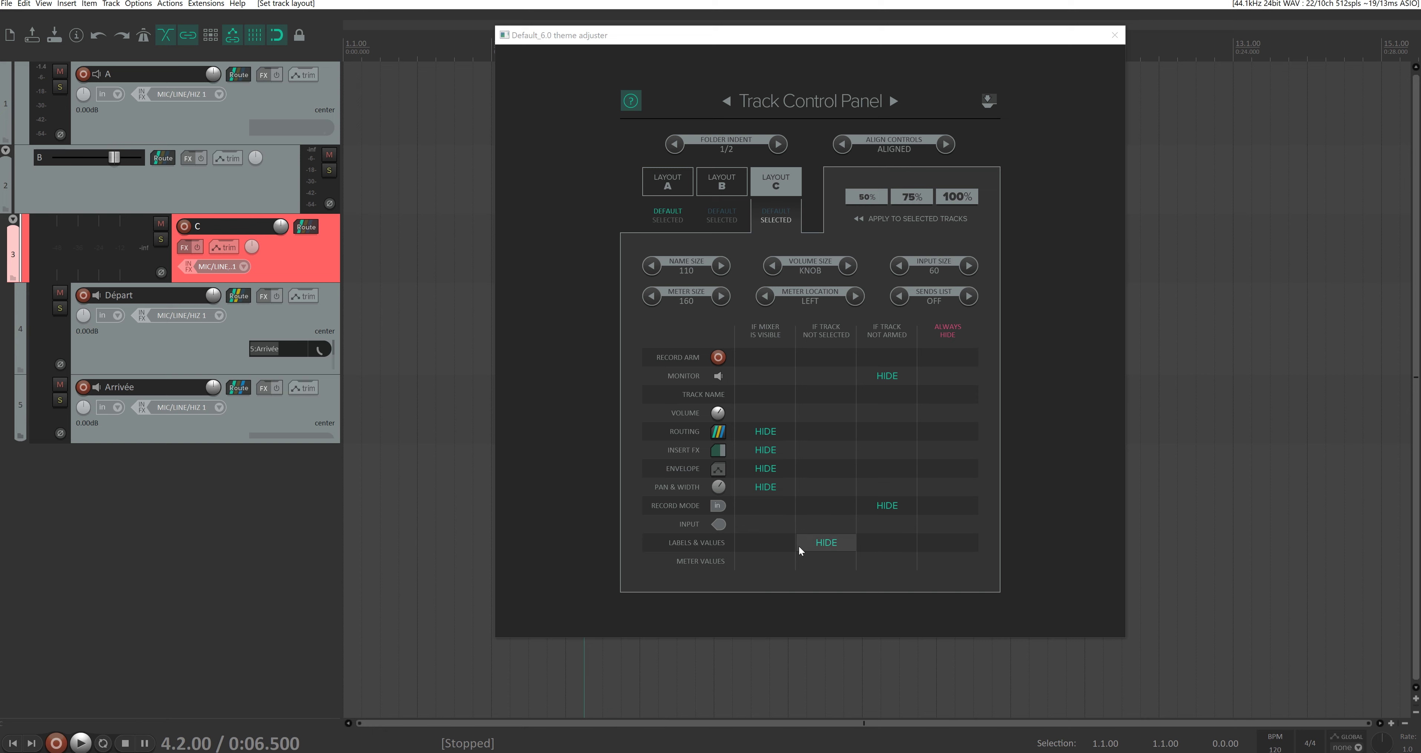
Go to the Mixer Control Panel settings, move the adjuster window aside, and show the mixer with an increased height
left_click(893, 101)
left_click_drag(826, 37, 929, 25)
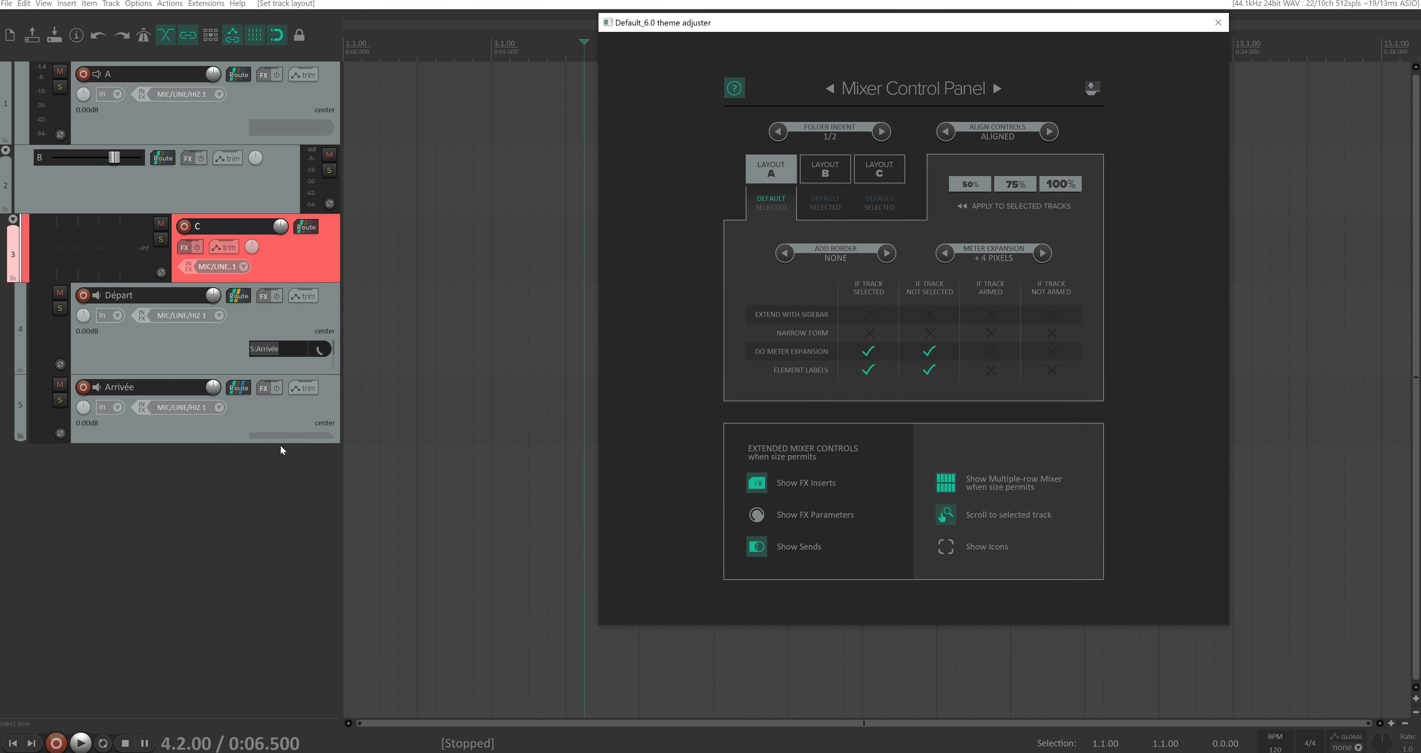
left_click(238, 491)
key("ctrl+m")
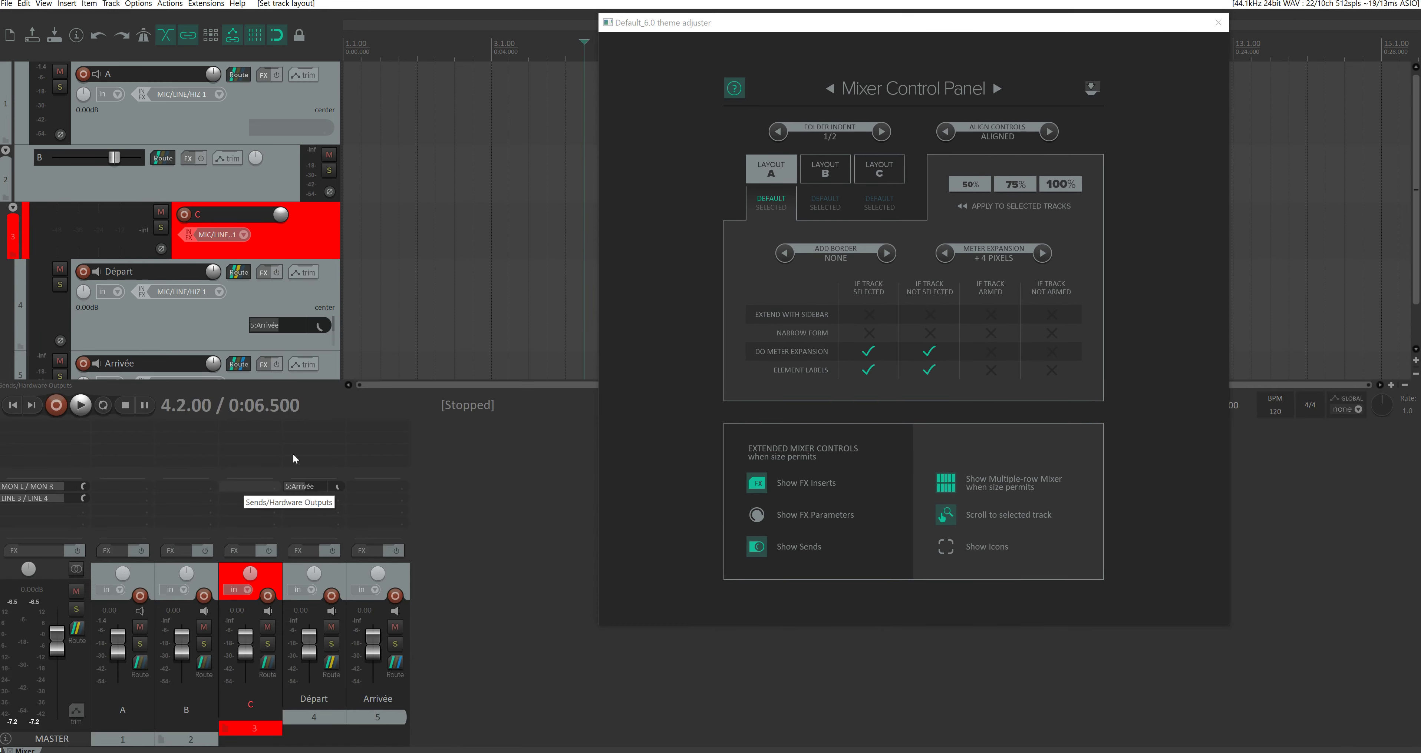
left_click_drag(424, 422, 423, 314)
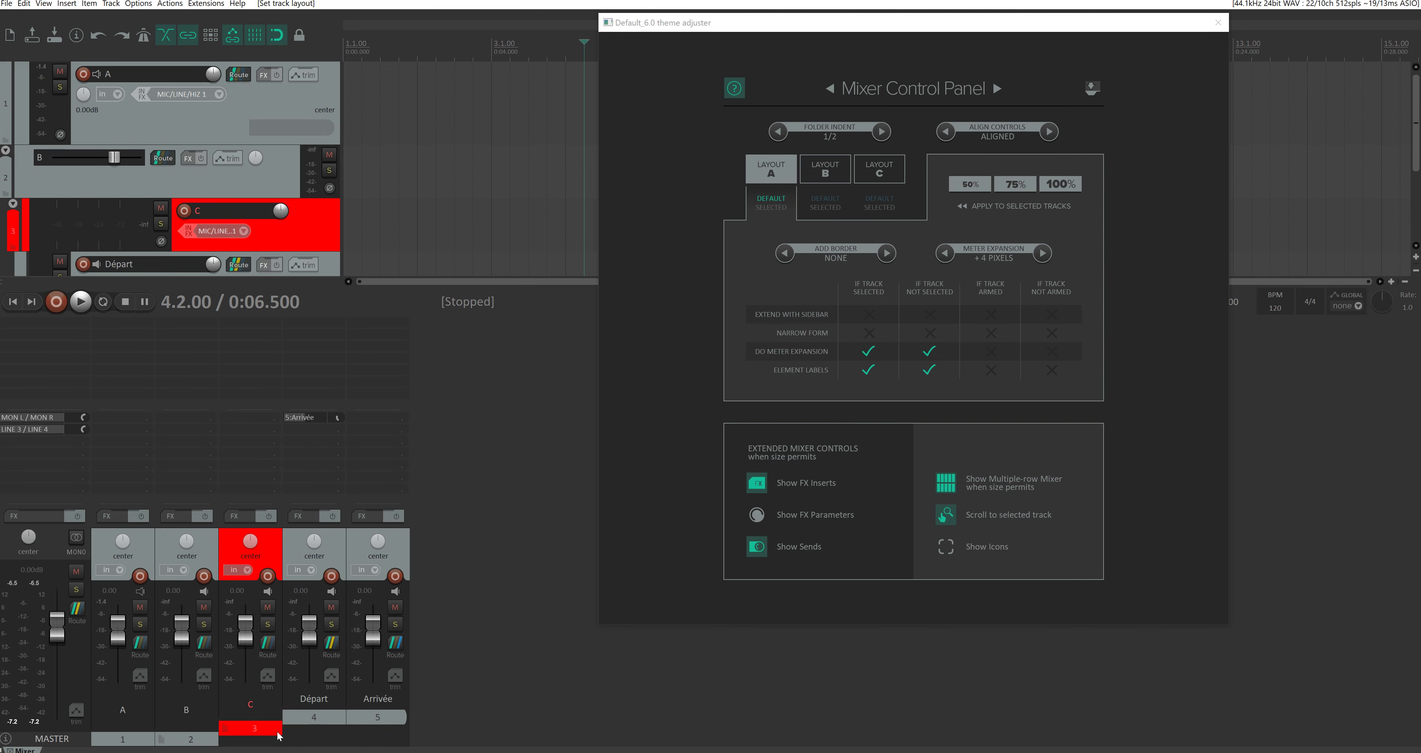
Try the 1/8, 1/4 and 1/2 folder indents for the mixer panels, and set the folder indent to None
left_click(778, 135)
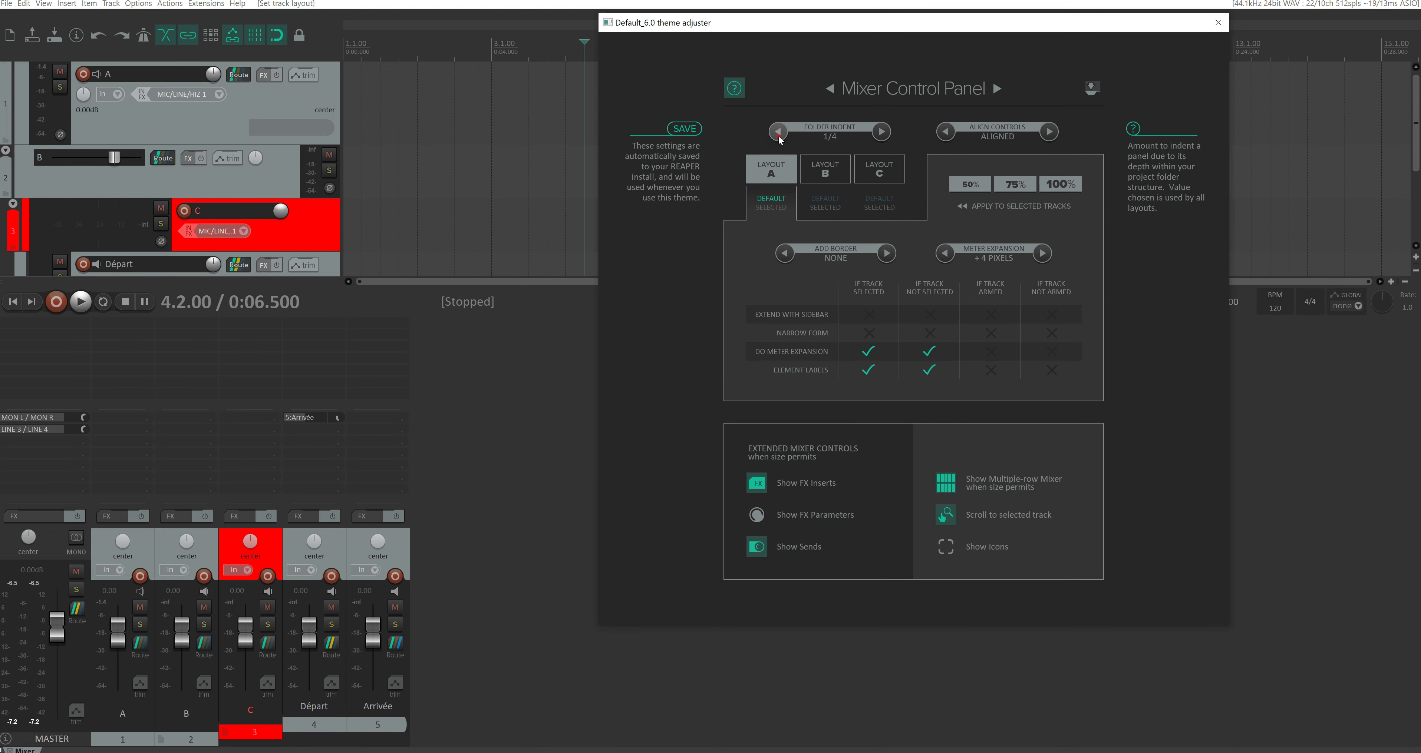
left_click(884, 133)
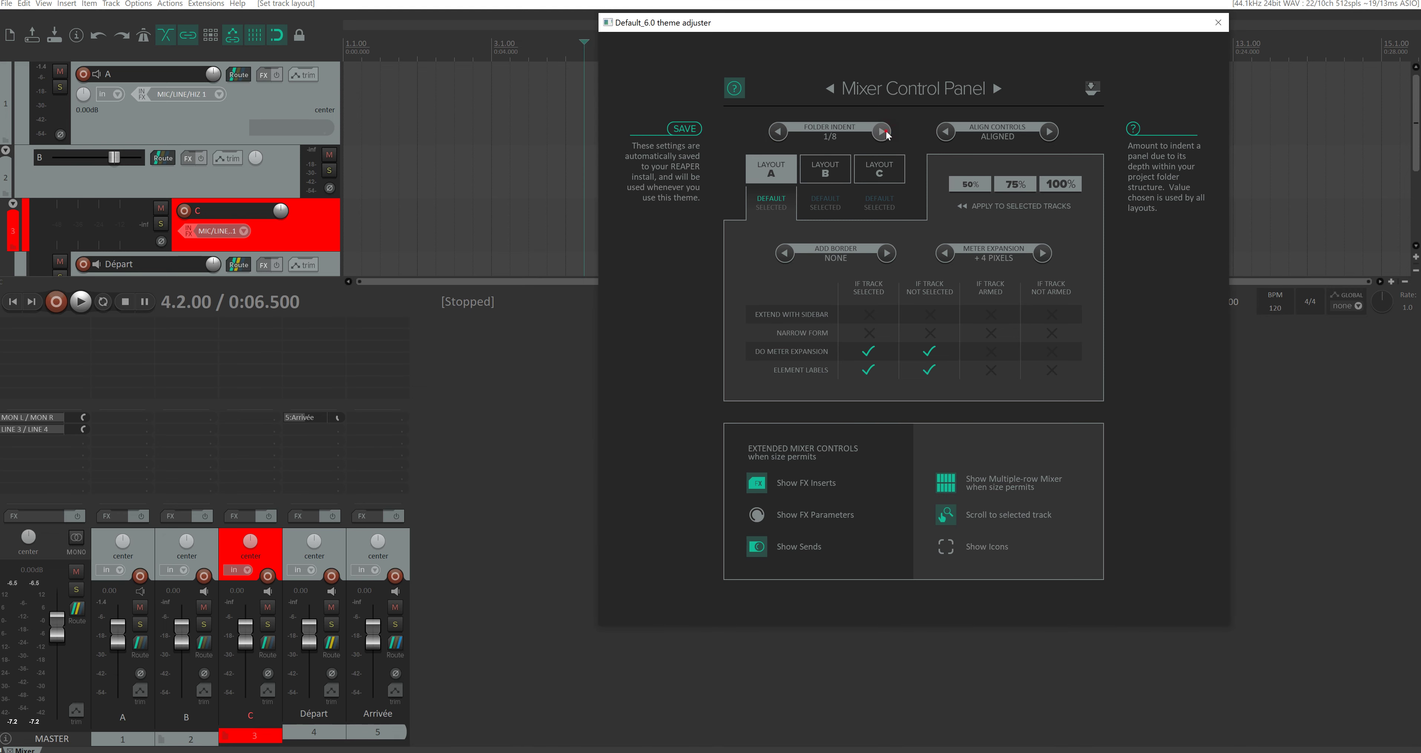
left_click(884, 132)
left_click(885, 133)
left_click(783, 136)
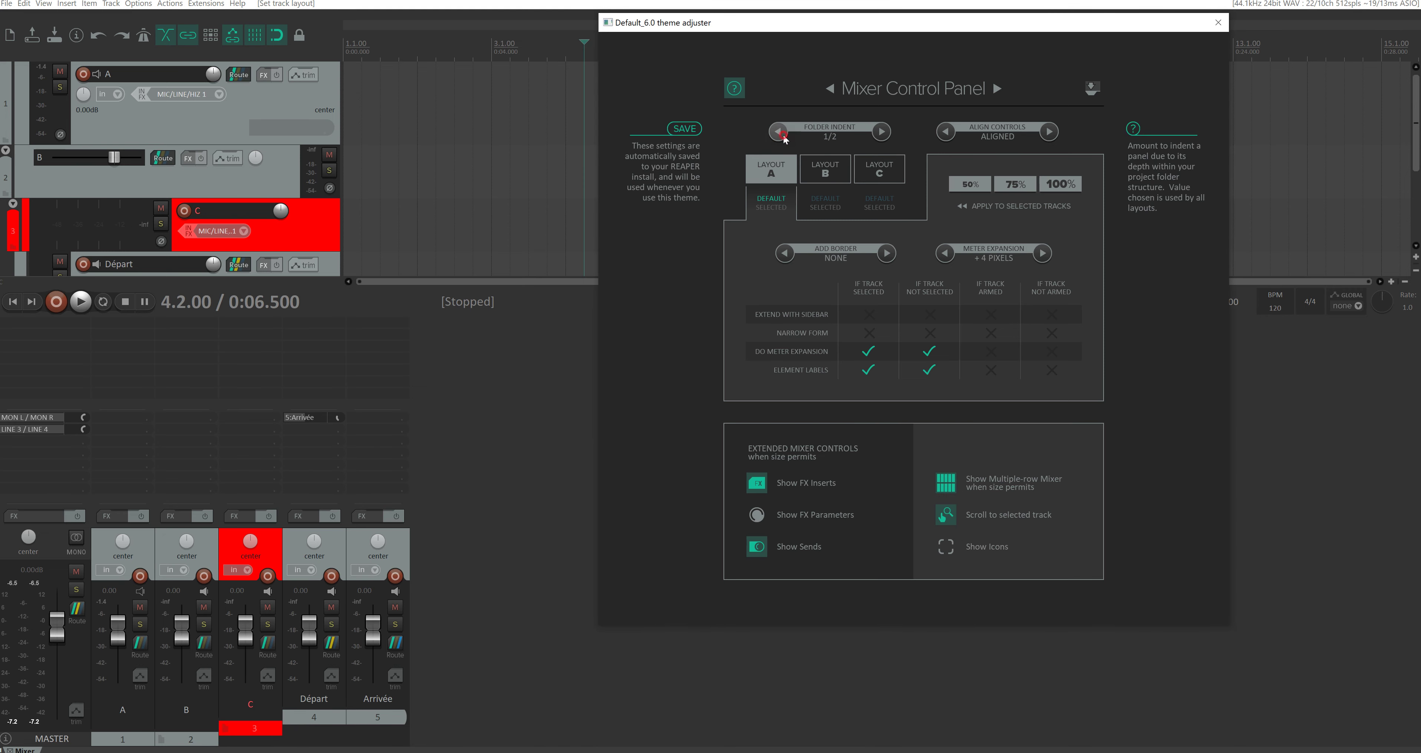
left_click(783, 136)
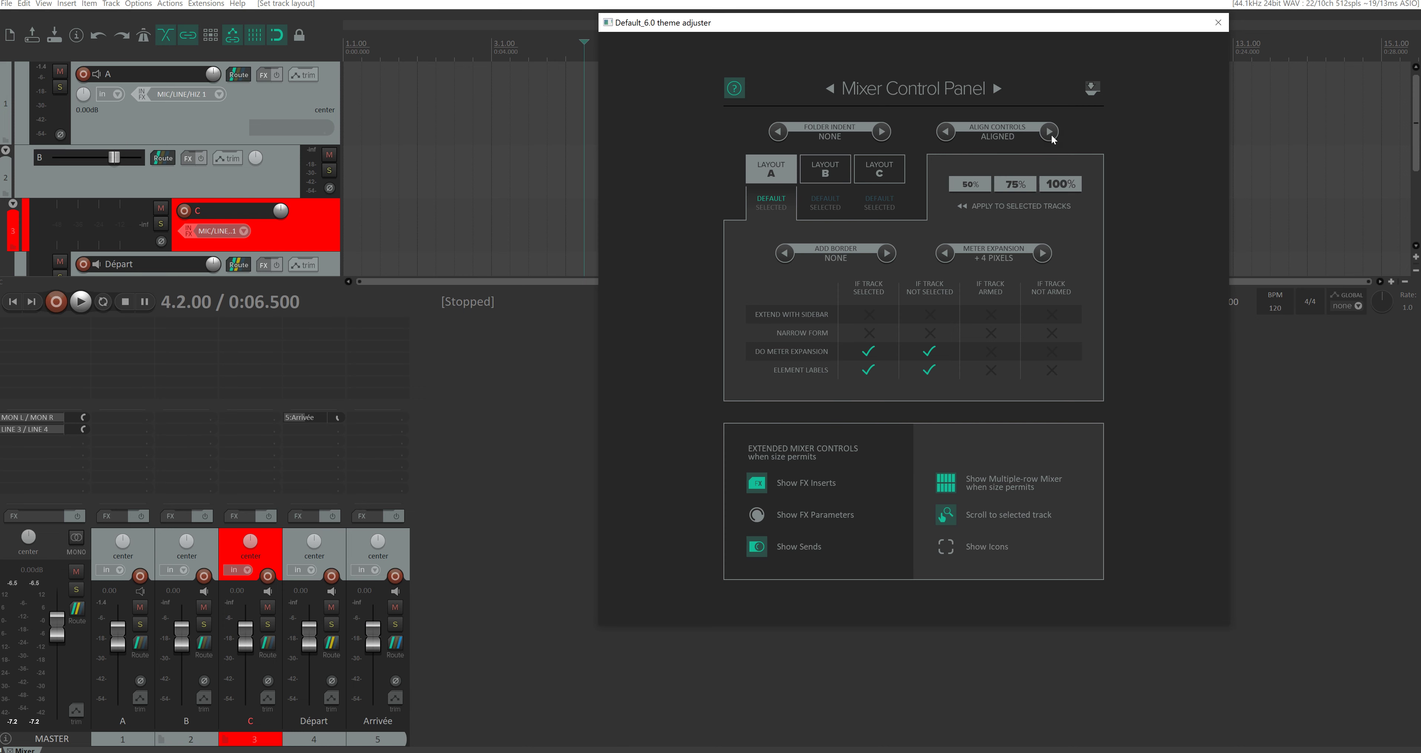
Try a 1/4 folder indent with controls aligned to the folder indent, and restore Aligned controls and no indent
left_click(881, 132)
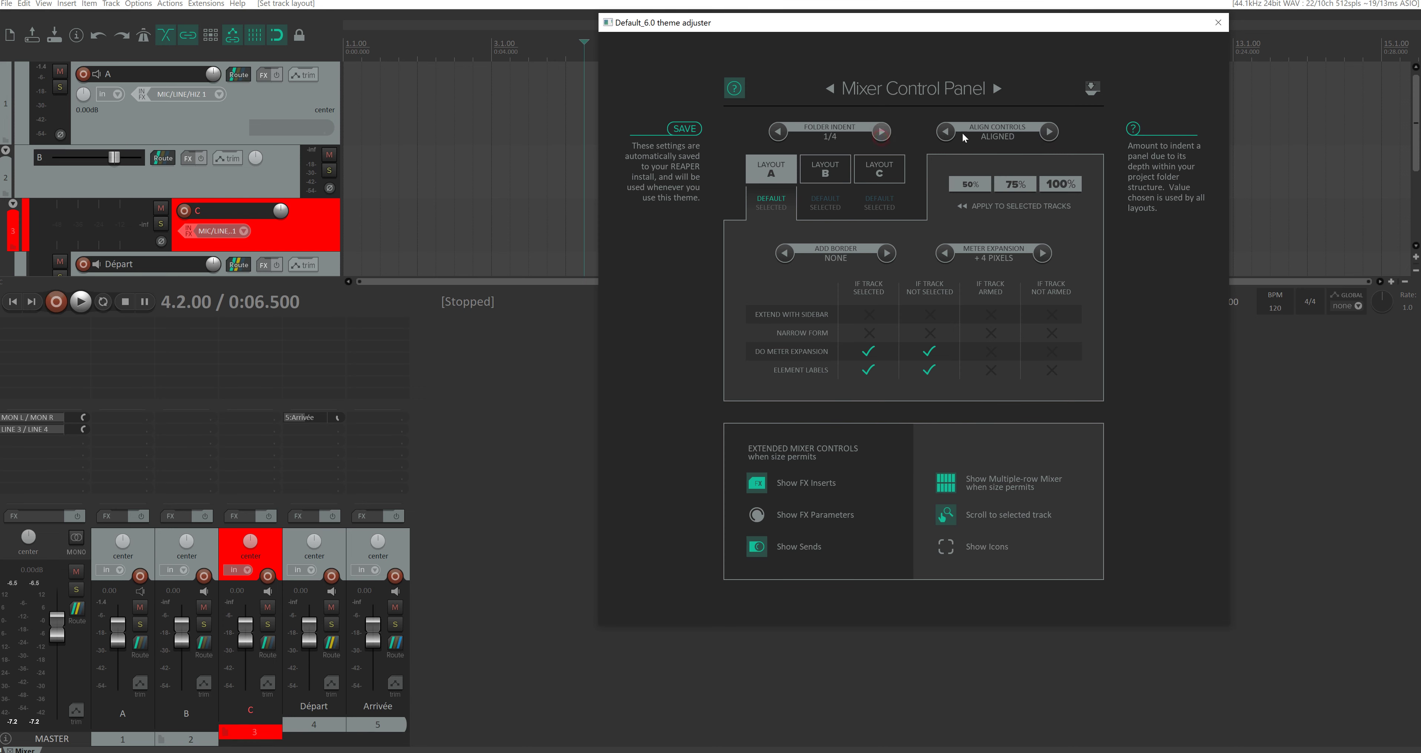
left_click(1048, 133)
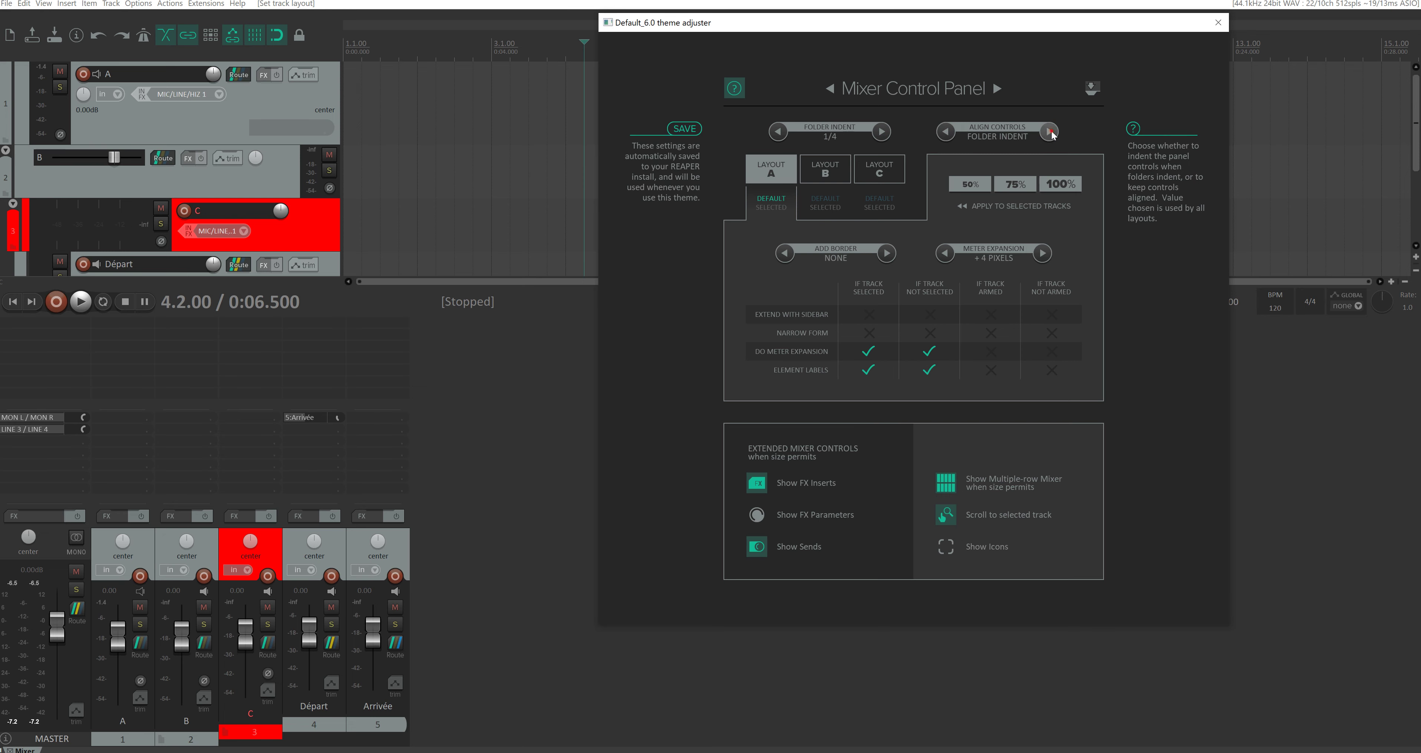
left_click(945, 135)
left_click(778, 132)
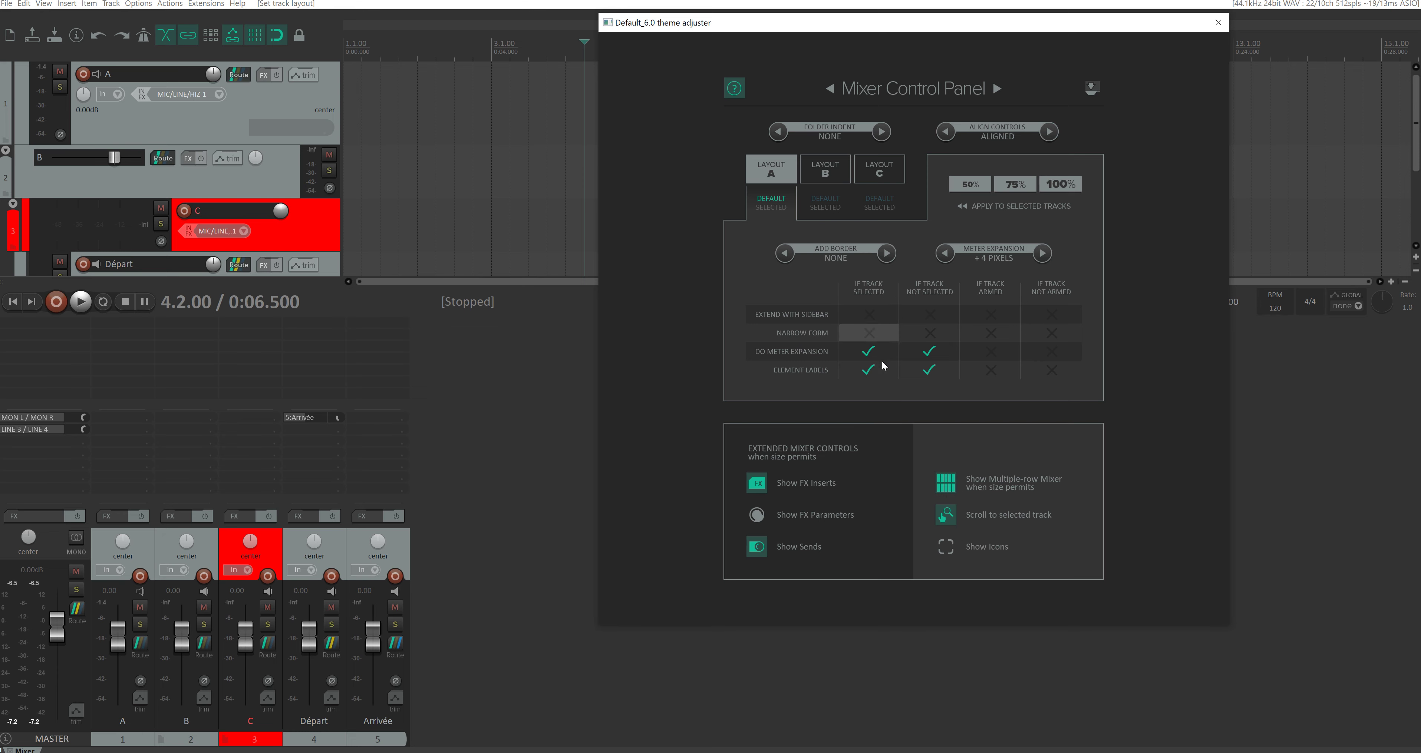
Review the mixer panel layouts available for track B without applying one
left_click(154, 548)
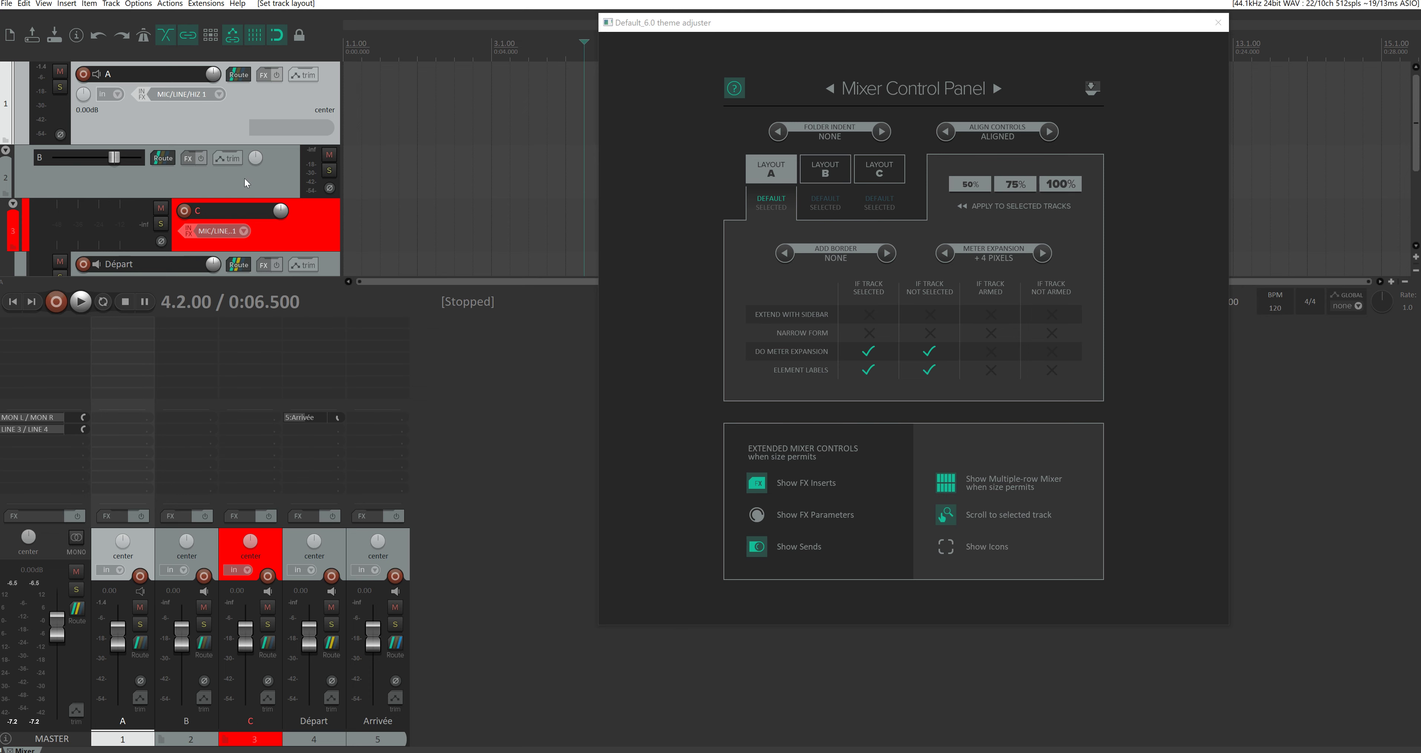
scroll(246, 182, "down", 1)
right_click(229, 124)
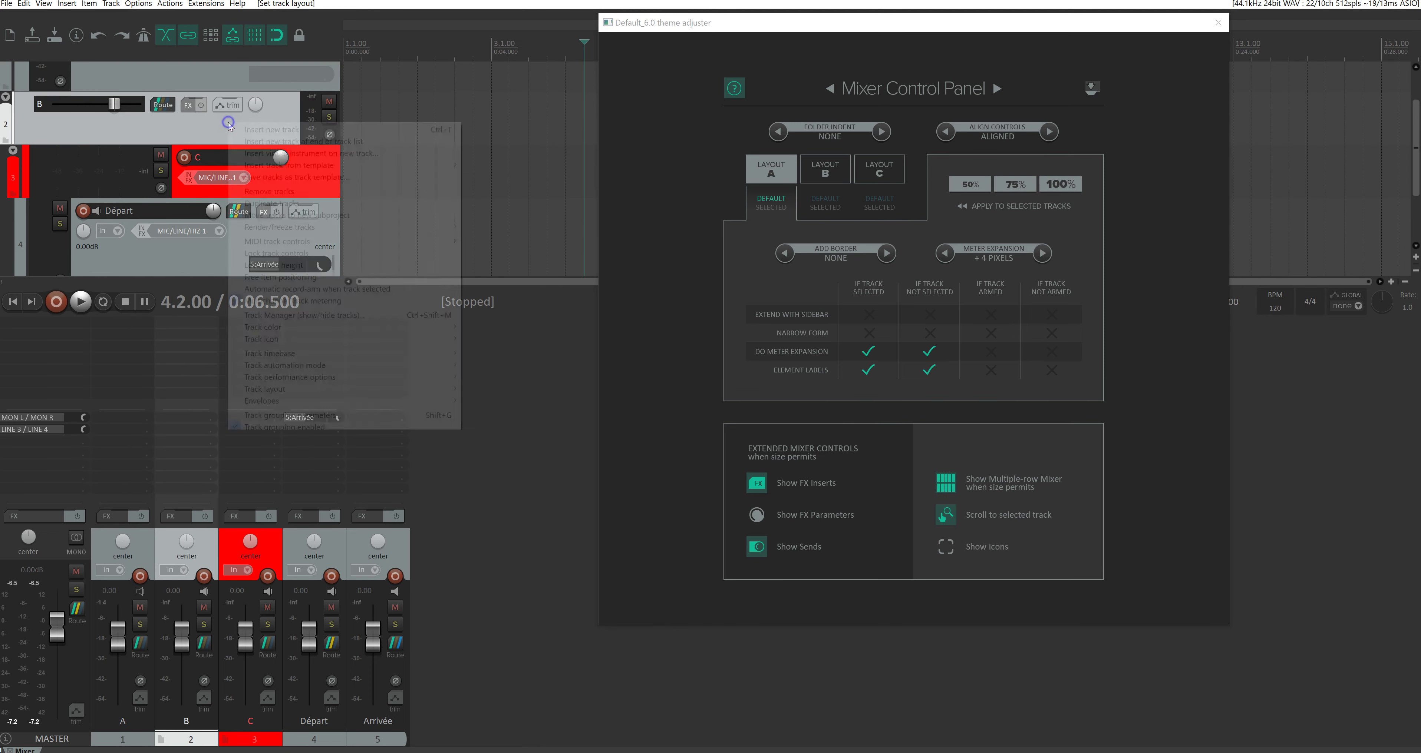
mouse_move(419, 389)
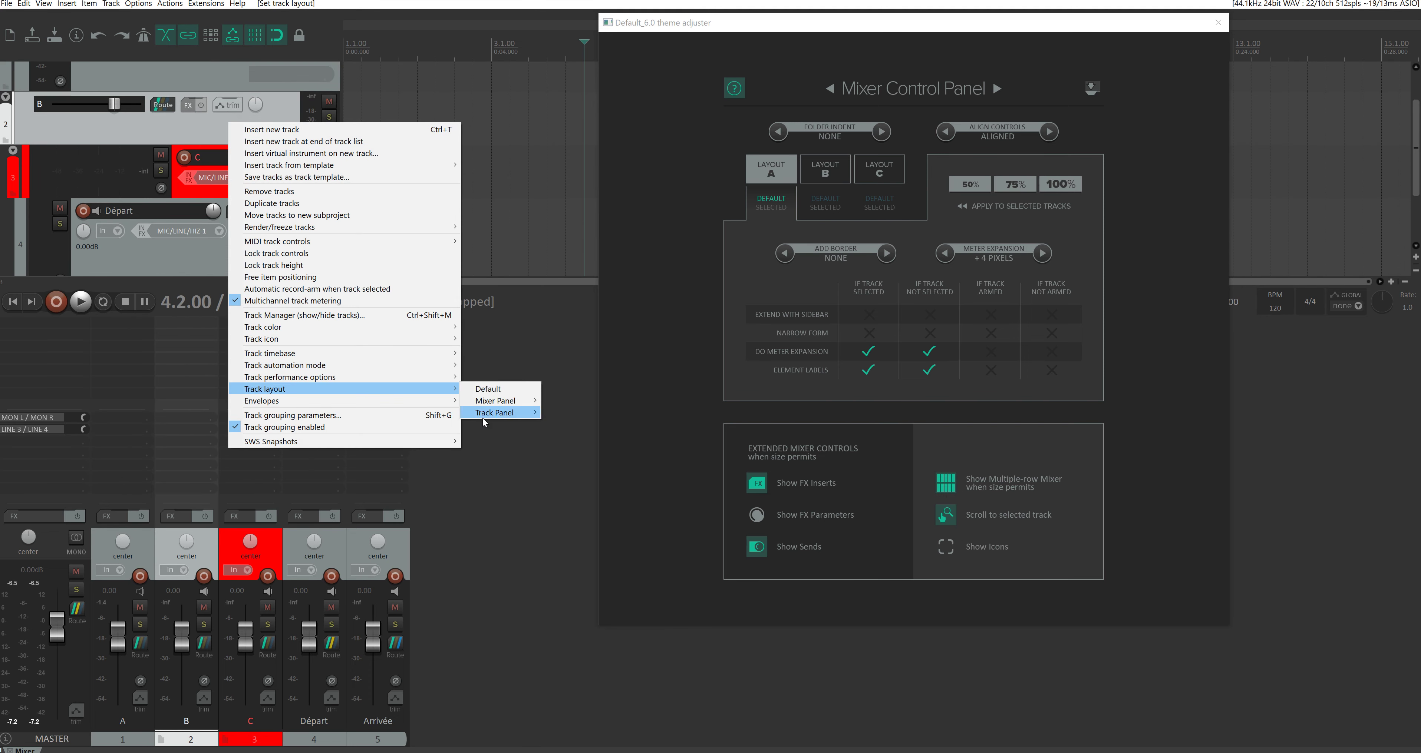
mouse_move(503, 404)
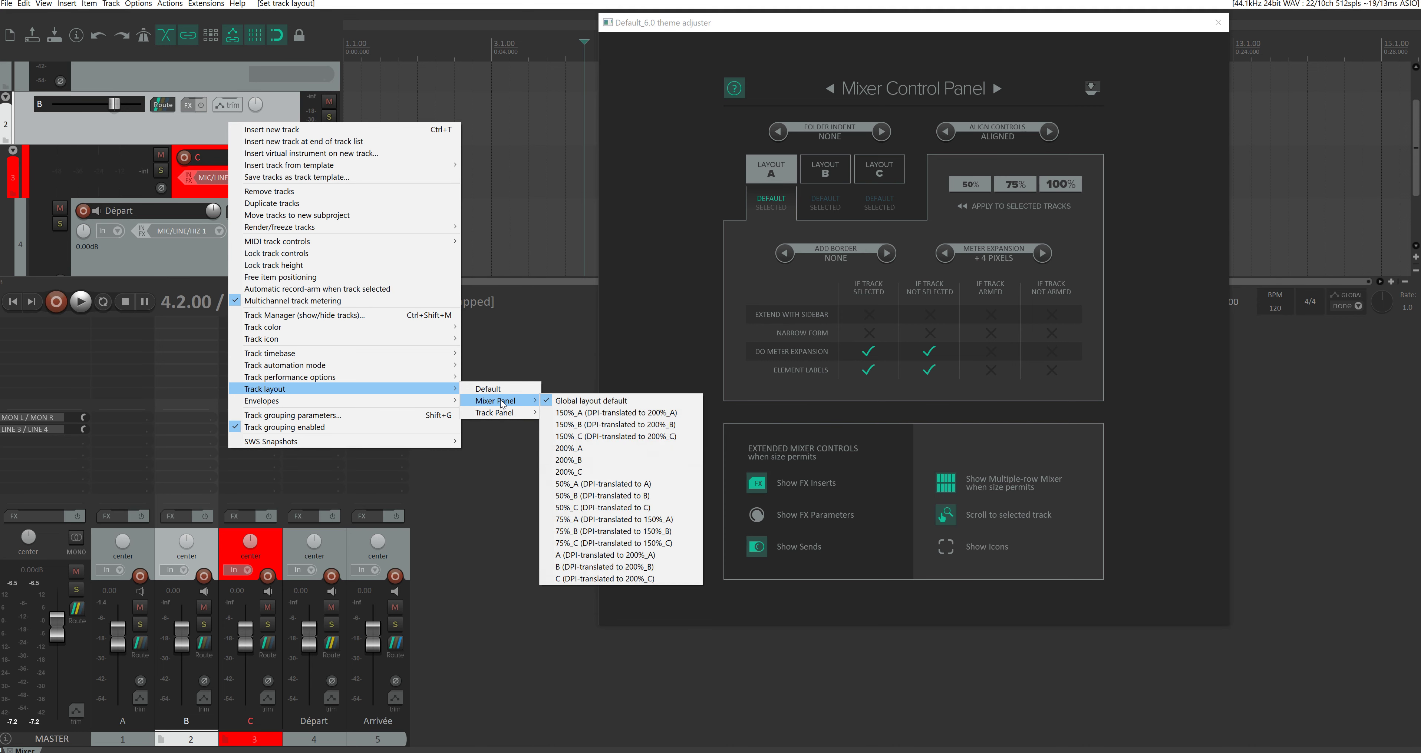
left_click(192, 137)
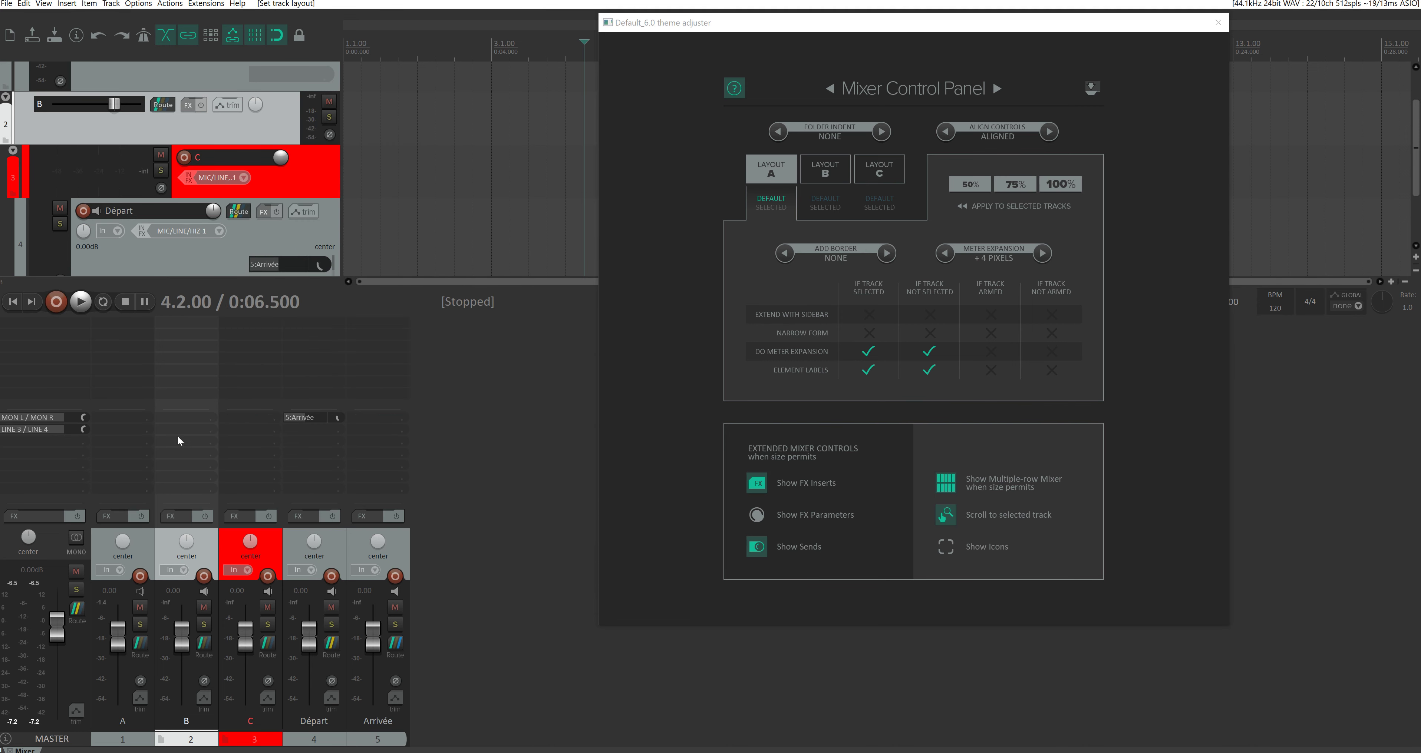
Apply mixer panel layout B to track B
right_click(209, 545)
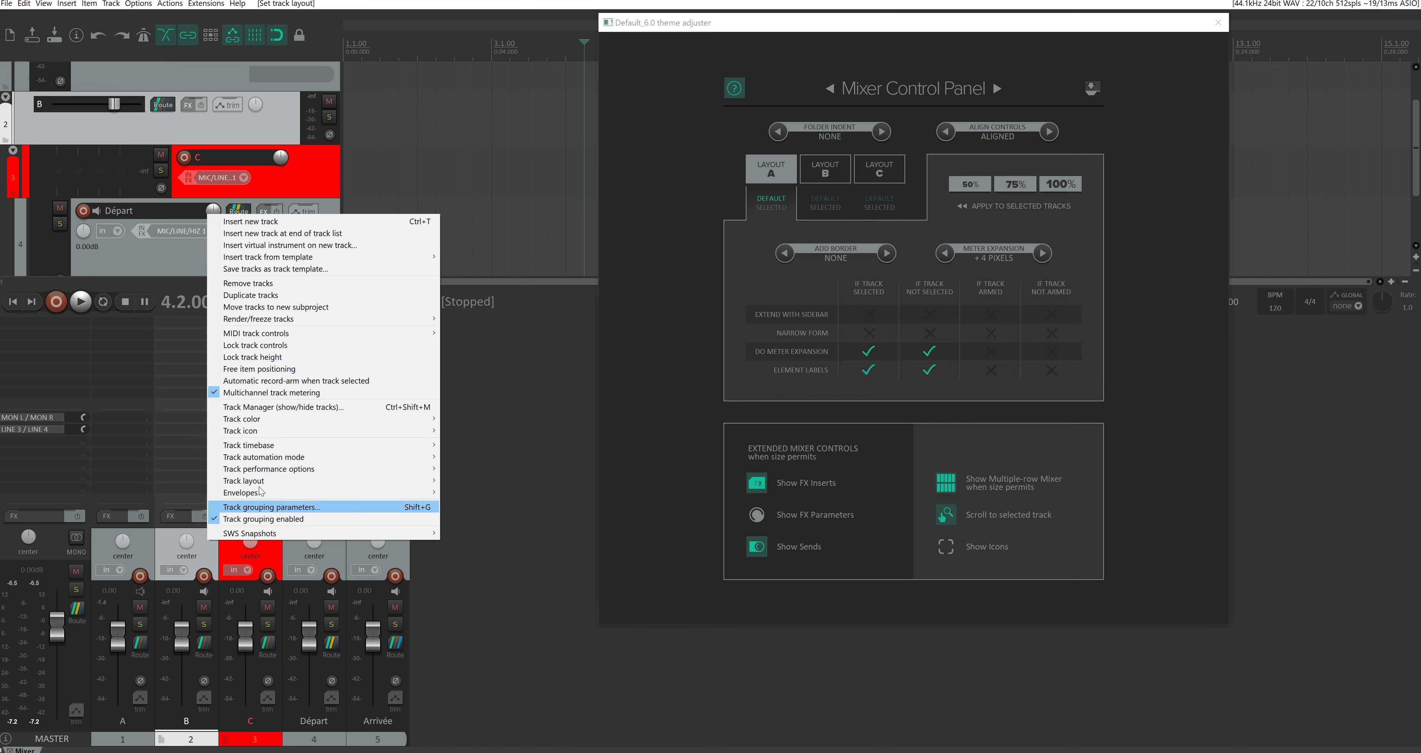
mouse_move(432, 484)
mouse_move(477, 494)
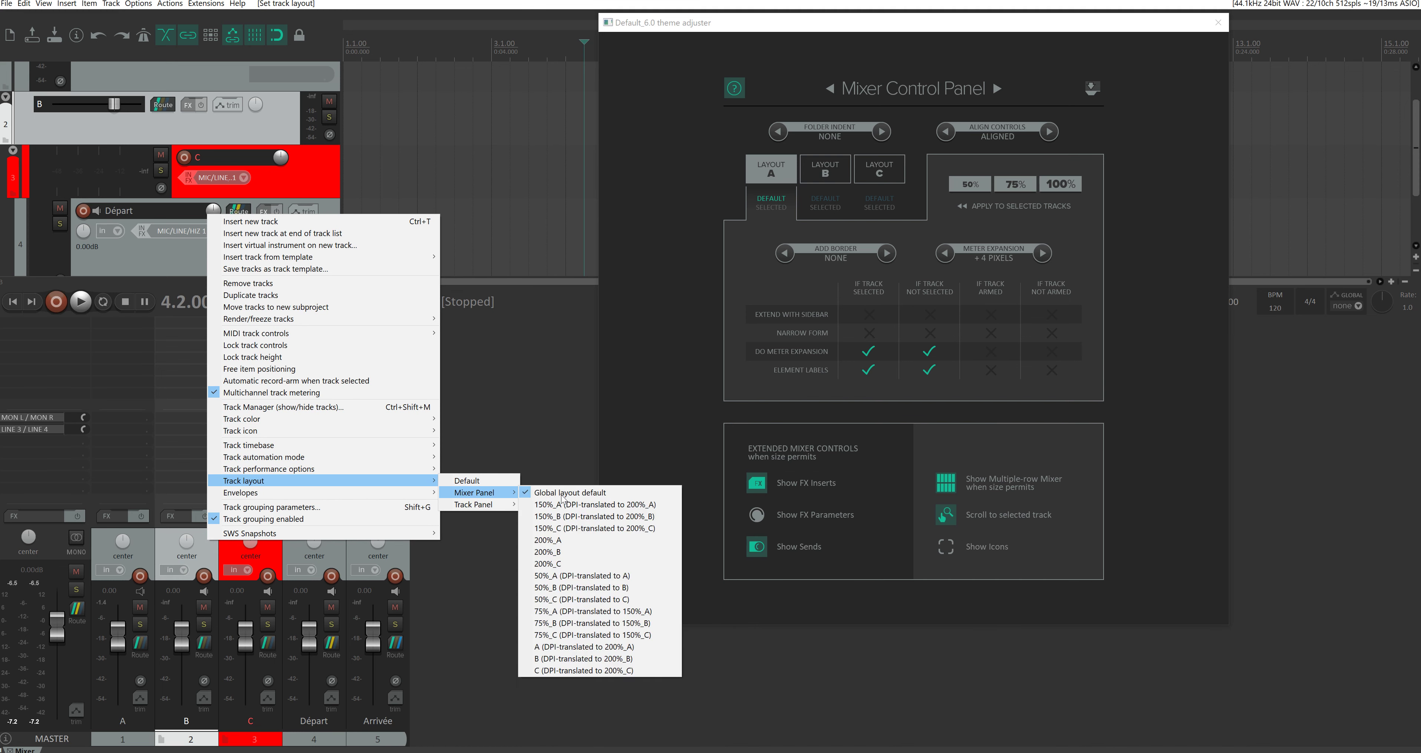
left_click(577, 658)
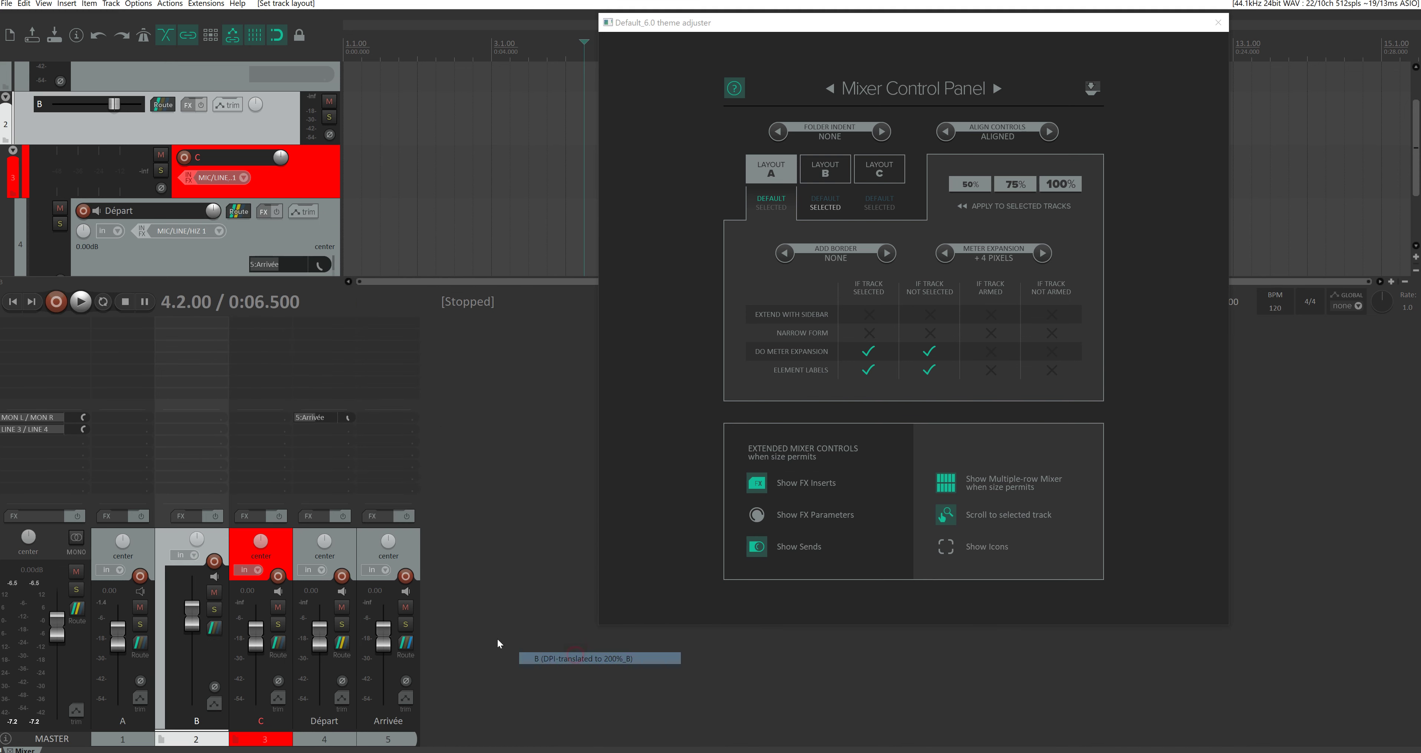
Apply mixer panel layout C to track C
right_click(281, 537)
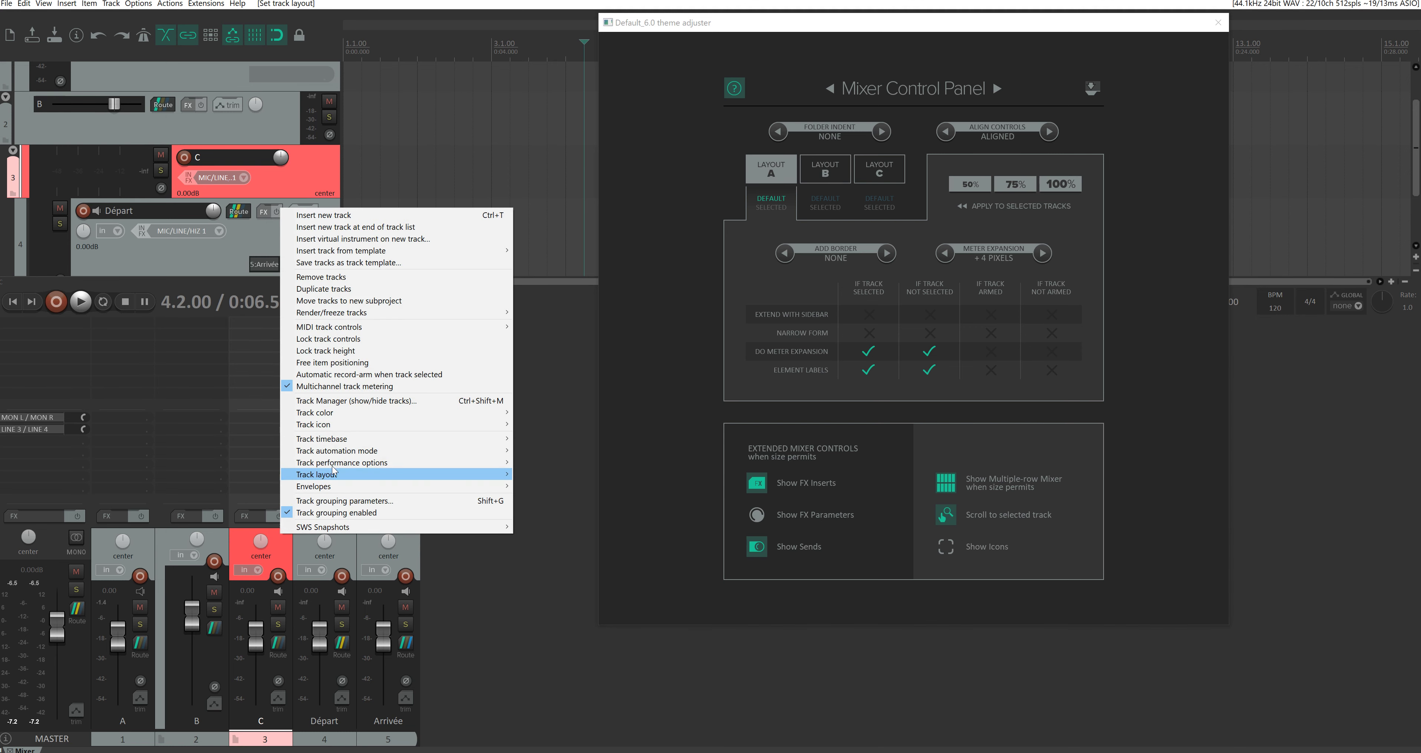
mouse_move(419, 475)
mouse_move(555, 485)
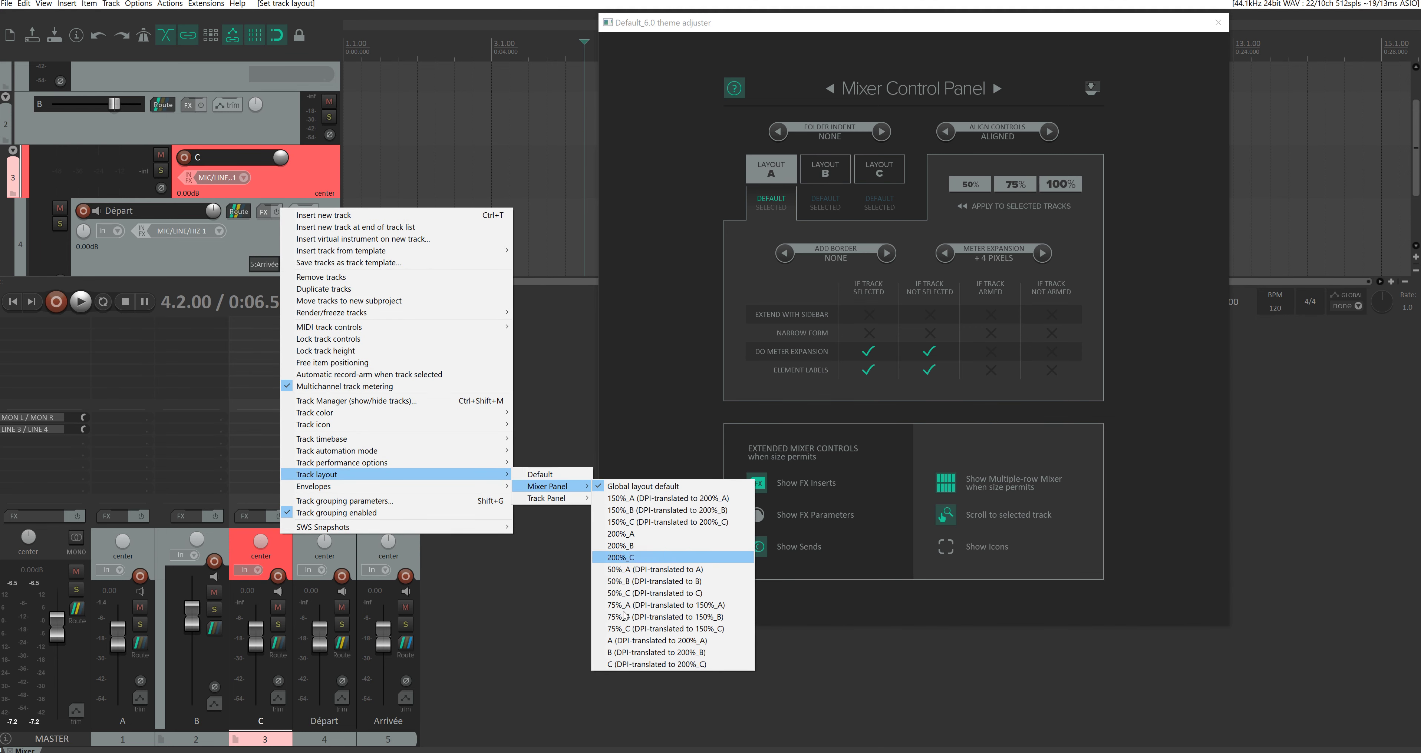
left_click(629, 668)
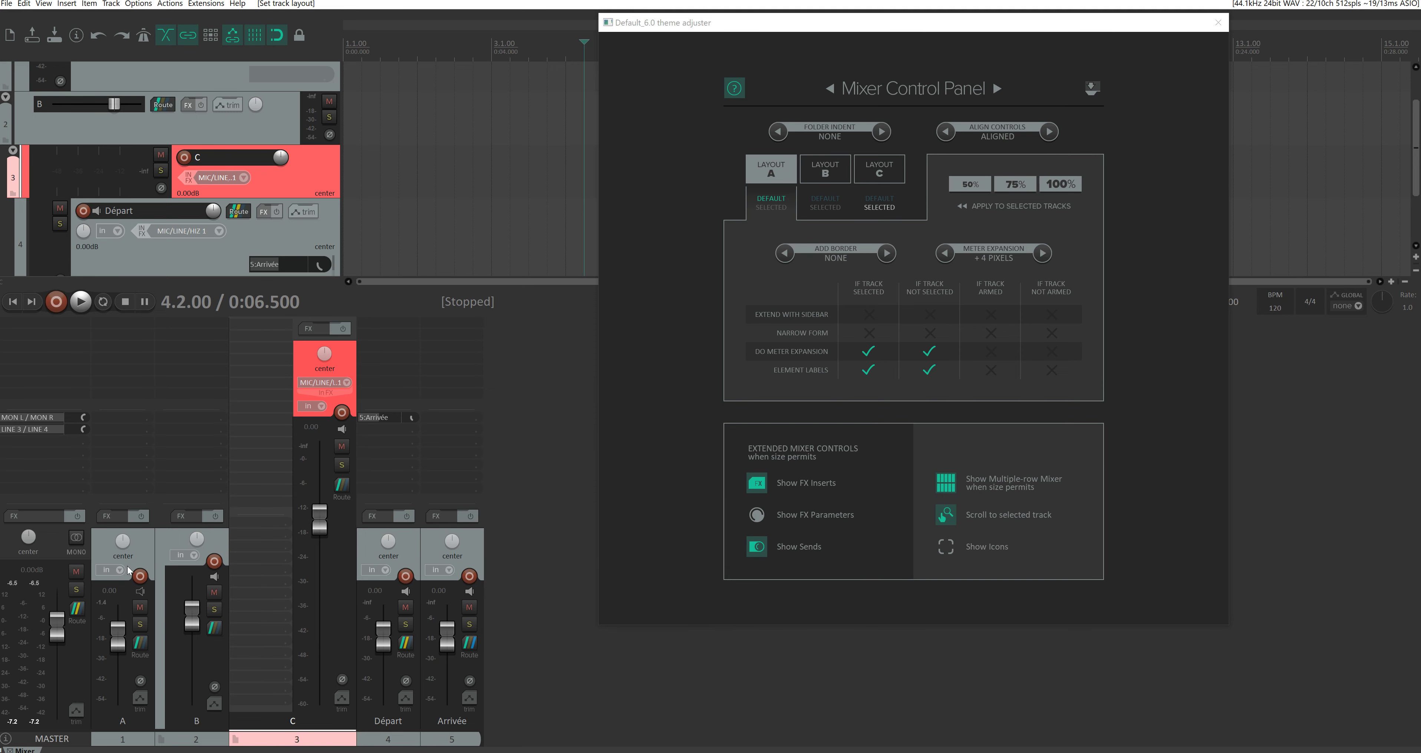
Select track A and cycle through the Layout A border options, setting the border to Around Folders
left_click(138, 554)
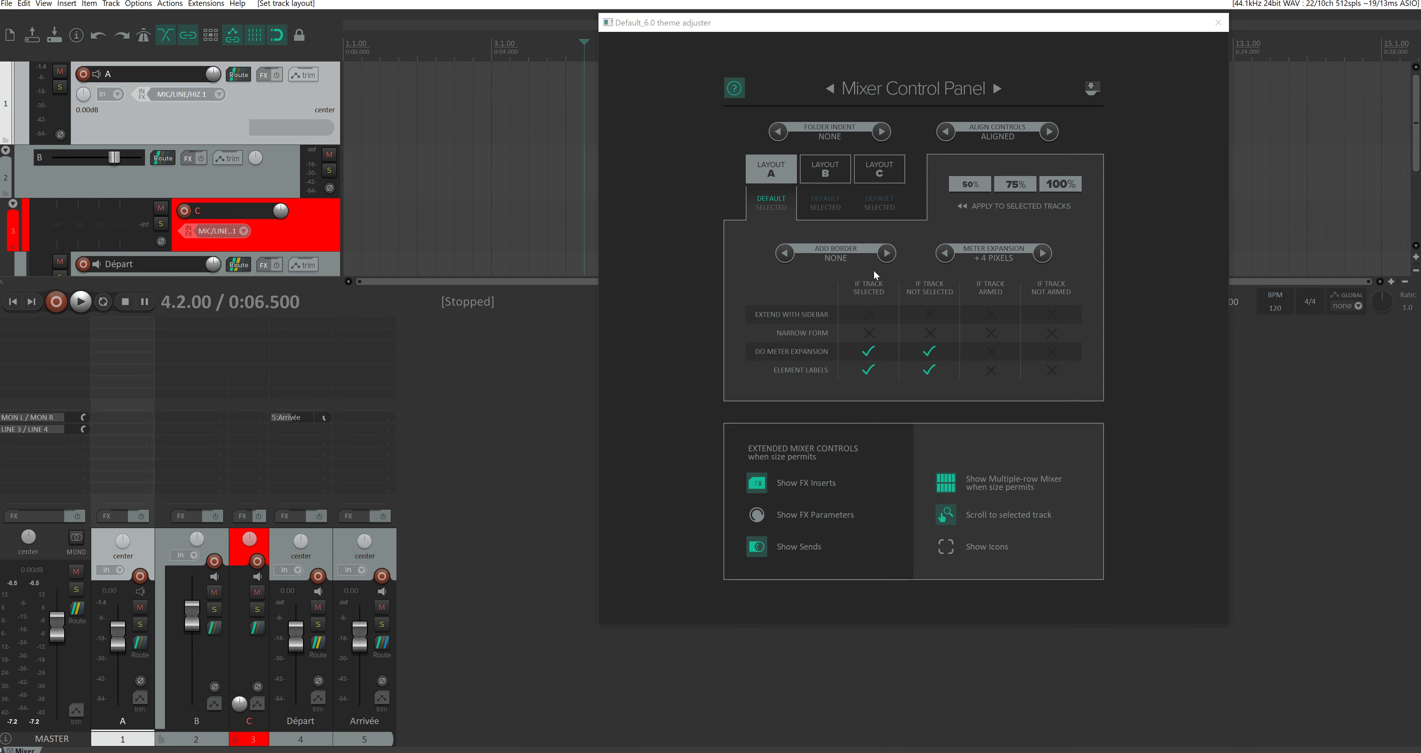
left_click(886, 257)
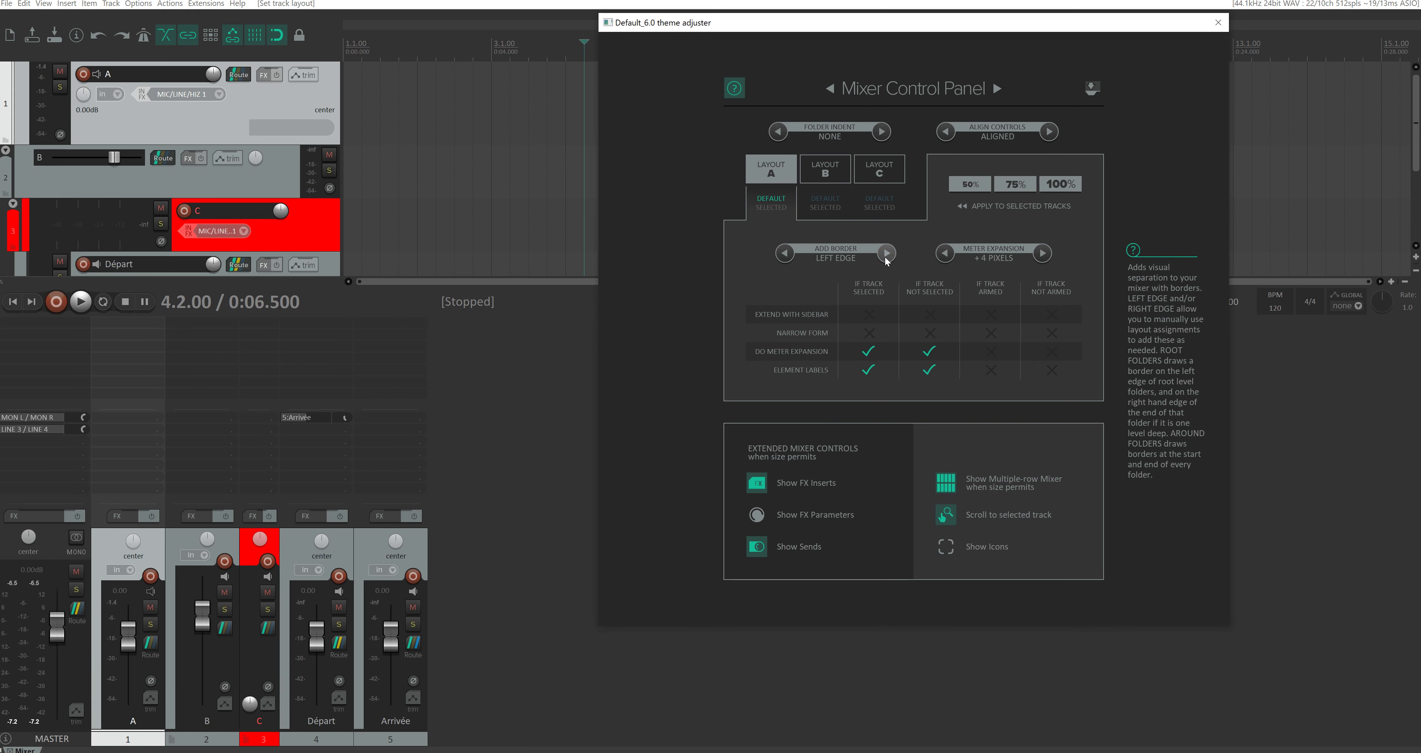
left_click(886, 257)
left_click(886, 257)
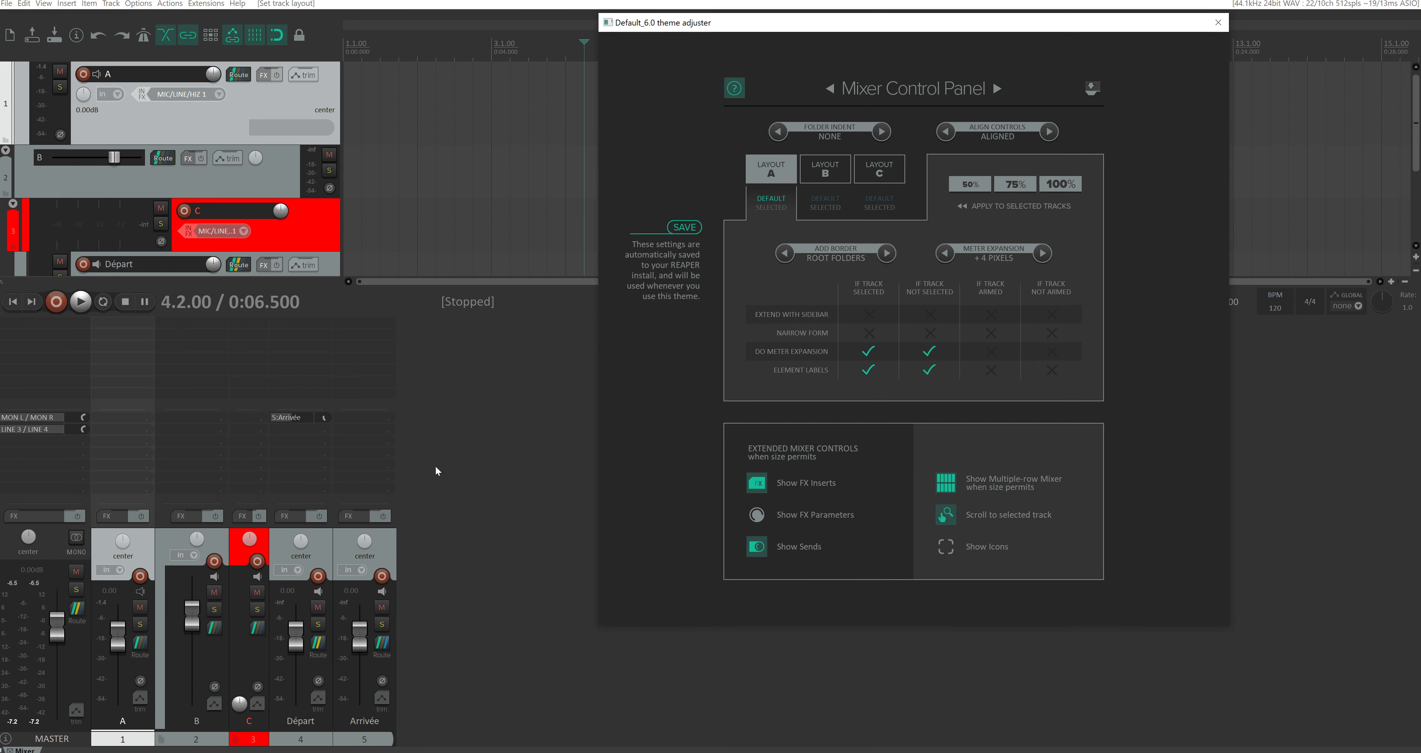
left_click(886, 254)
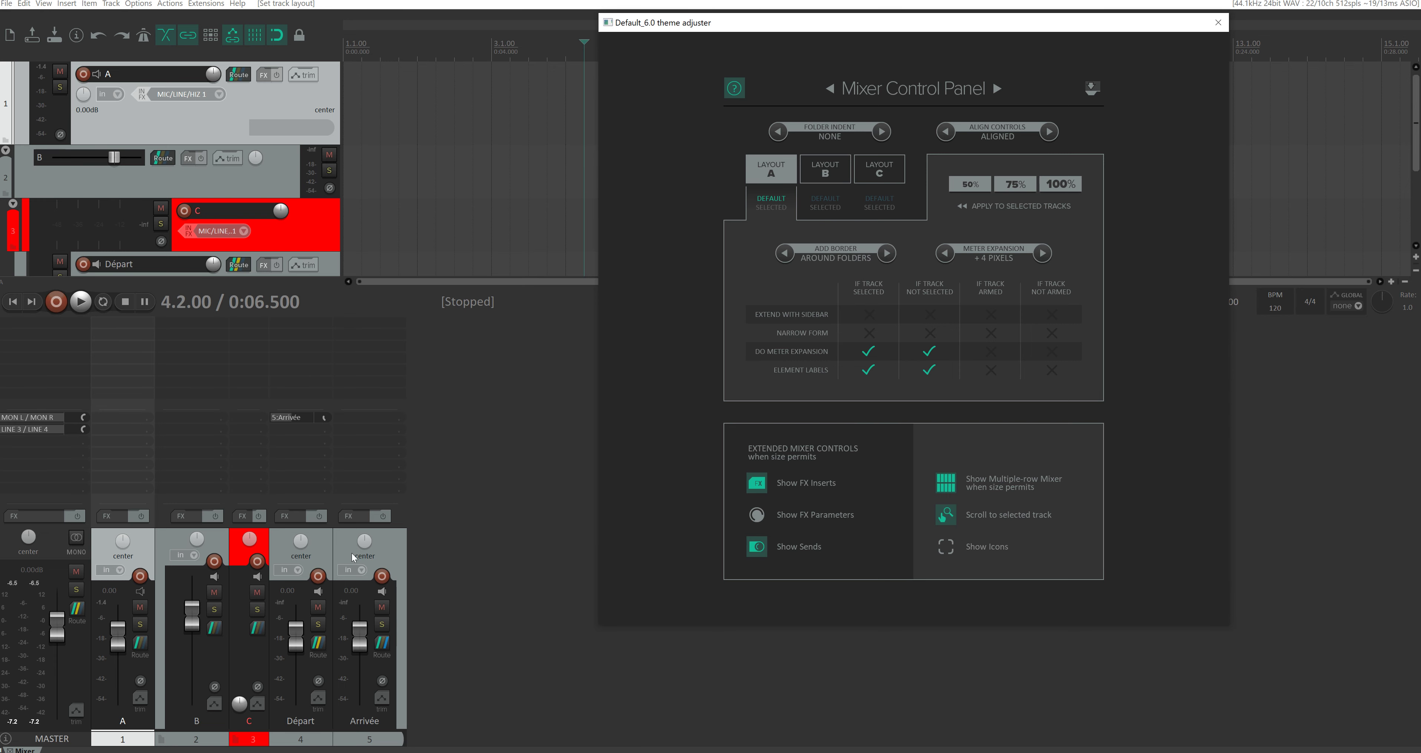
Check the folder structure from track B to track Arrivée, and nest track B inside track A
left_click(398, 556)
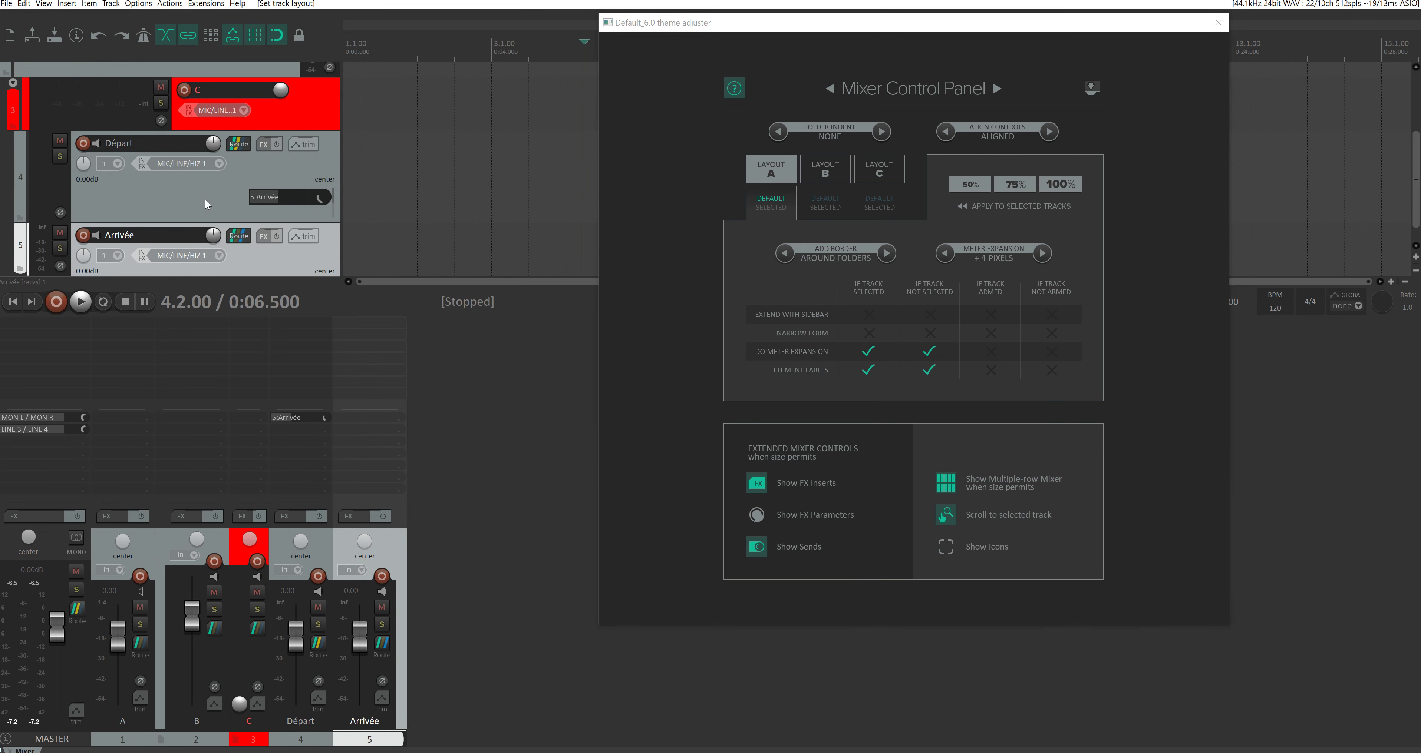
scroll(205, 205, "up", 3)
left_click(245, 176)
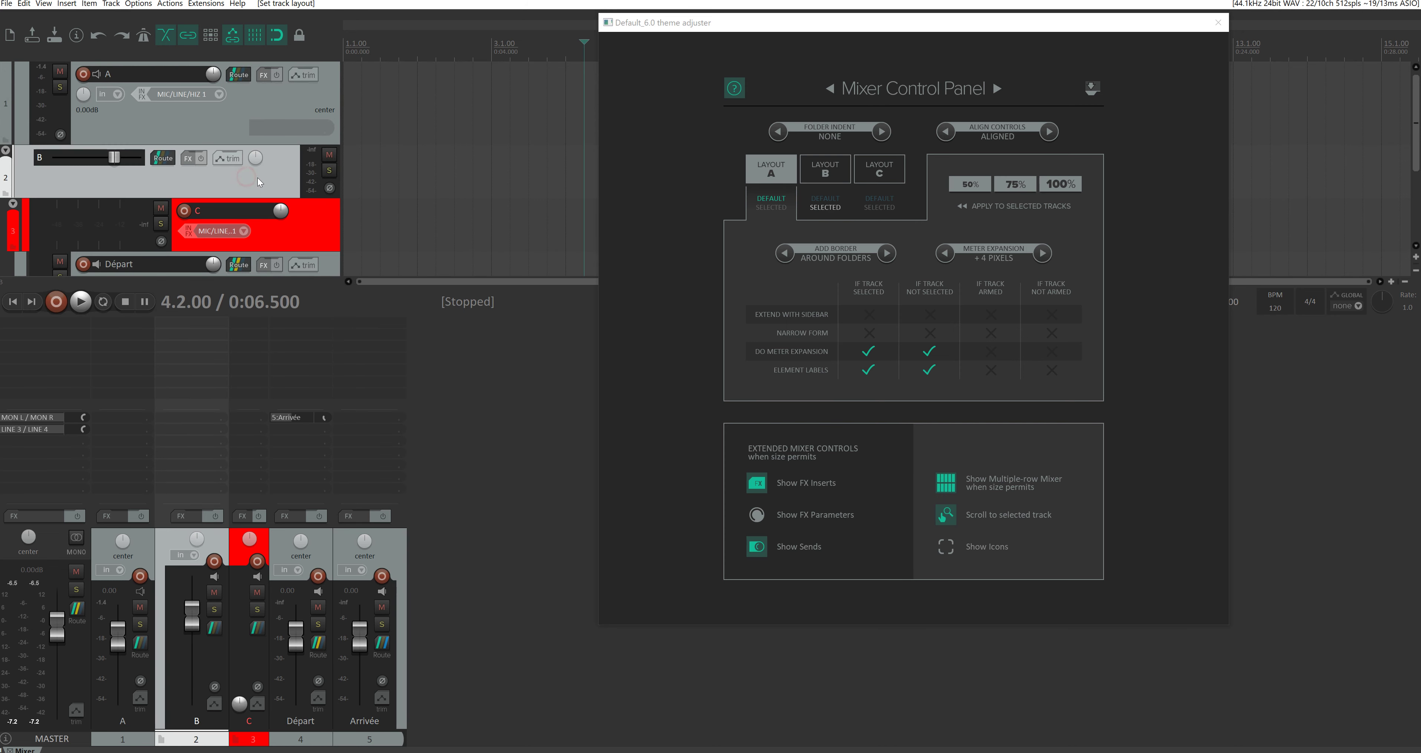
scroll(259, 182, "down", 3)
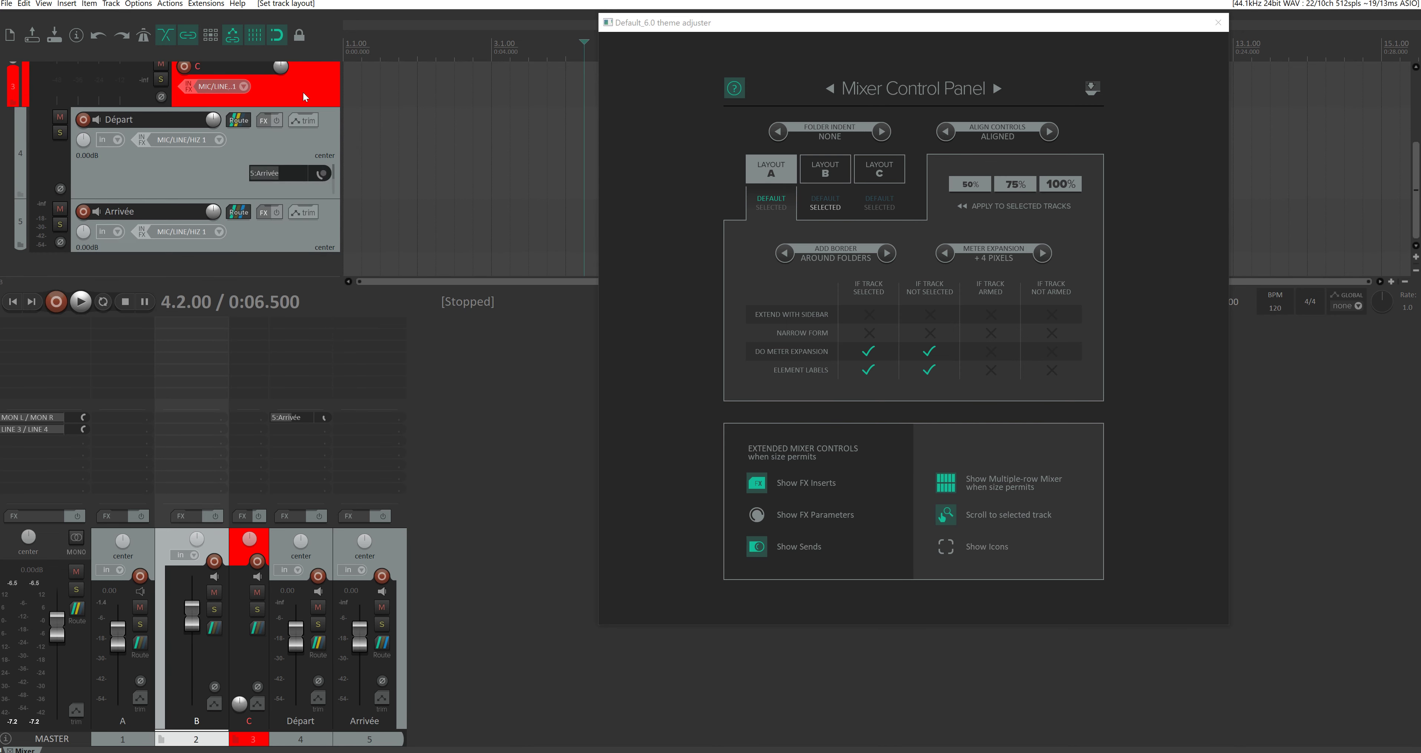
scroll(301, 105, "up", 3)
left_click_drag(283, 133, 282, 76)
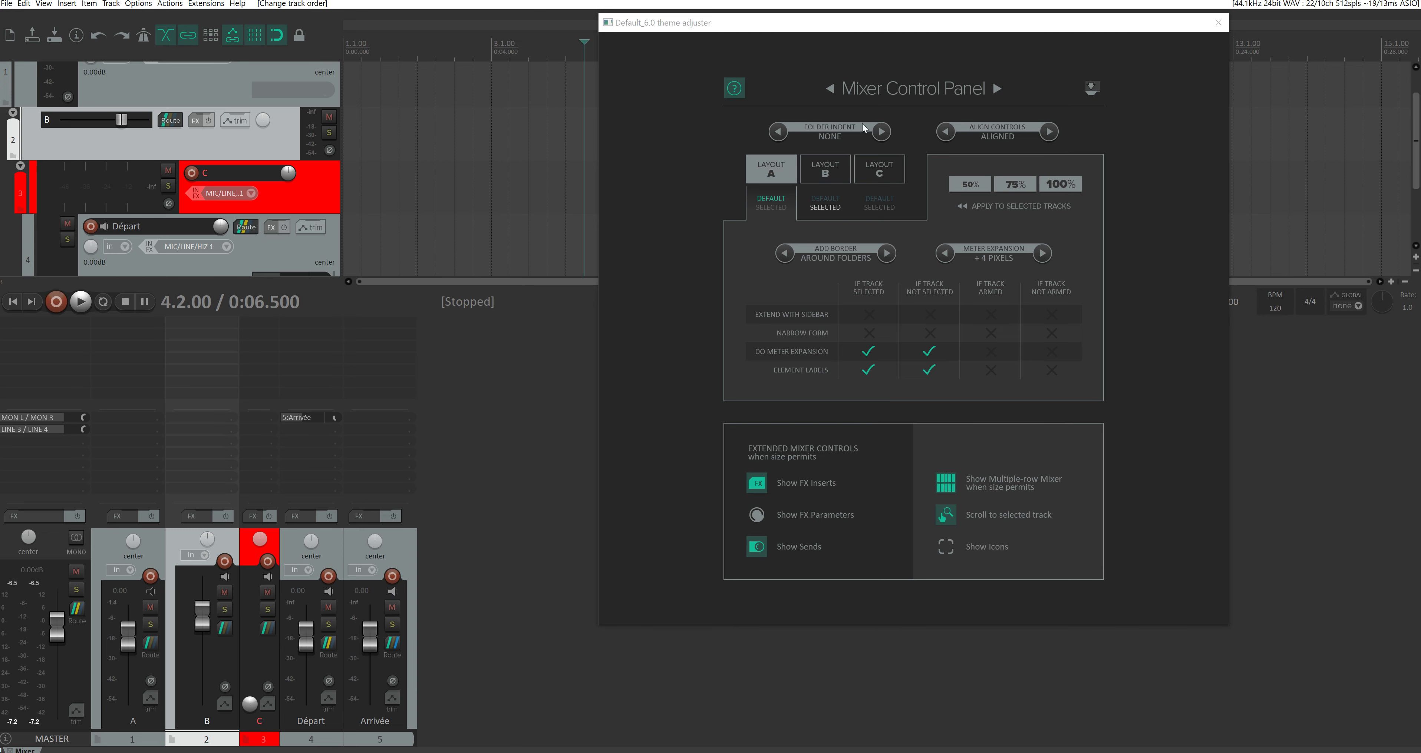
Compare the Layout A border options with a 1/4 folder indent, and restore the Around Folders border and no indent
left_click(881, 131)
left_click(881, 132)
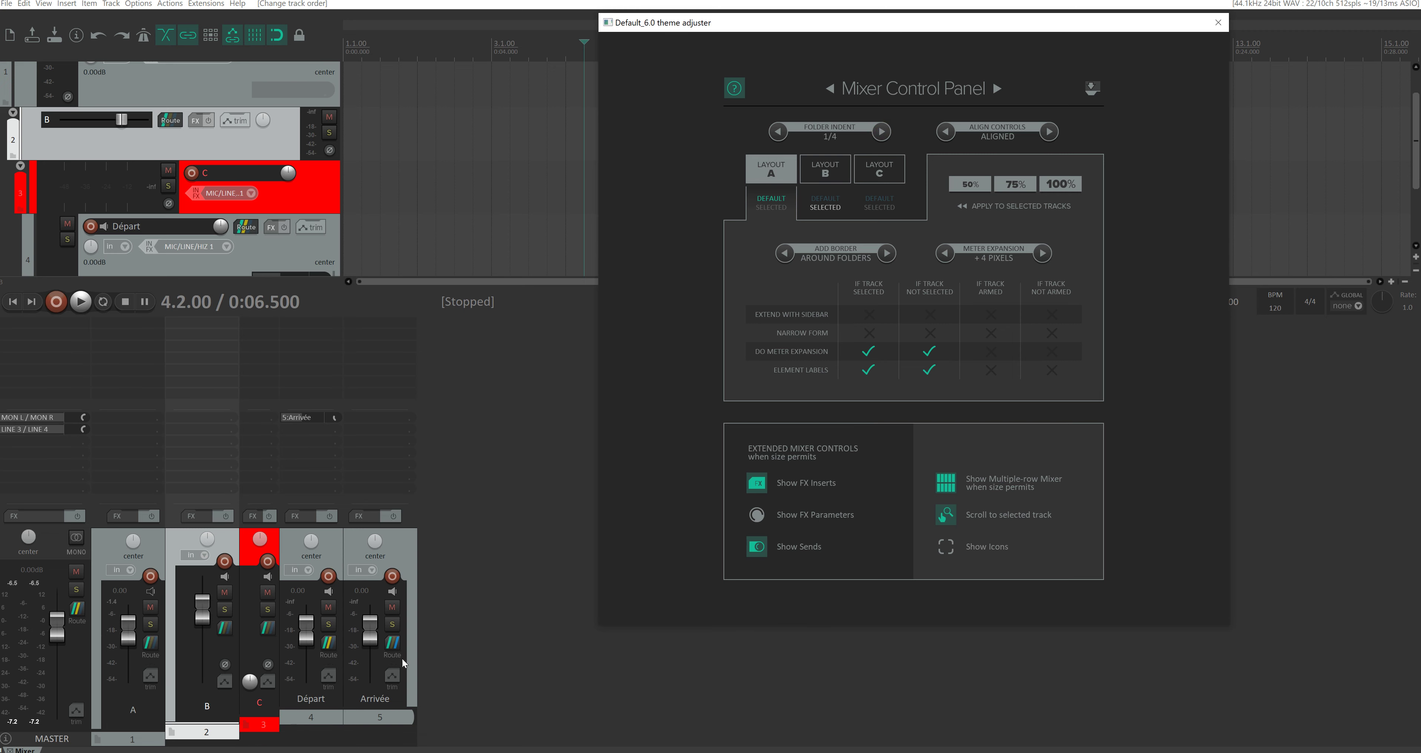
left_click(785, 257)
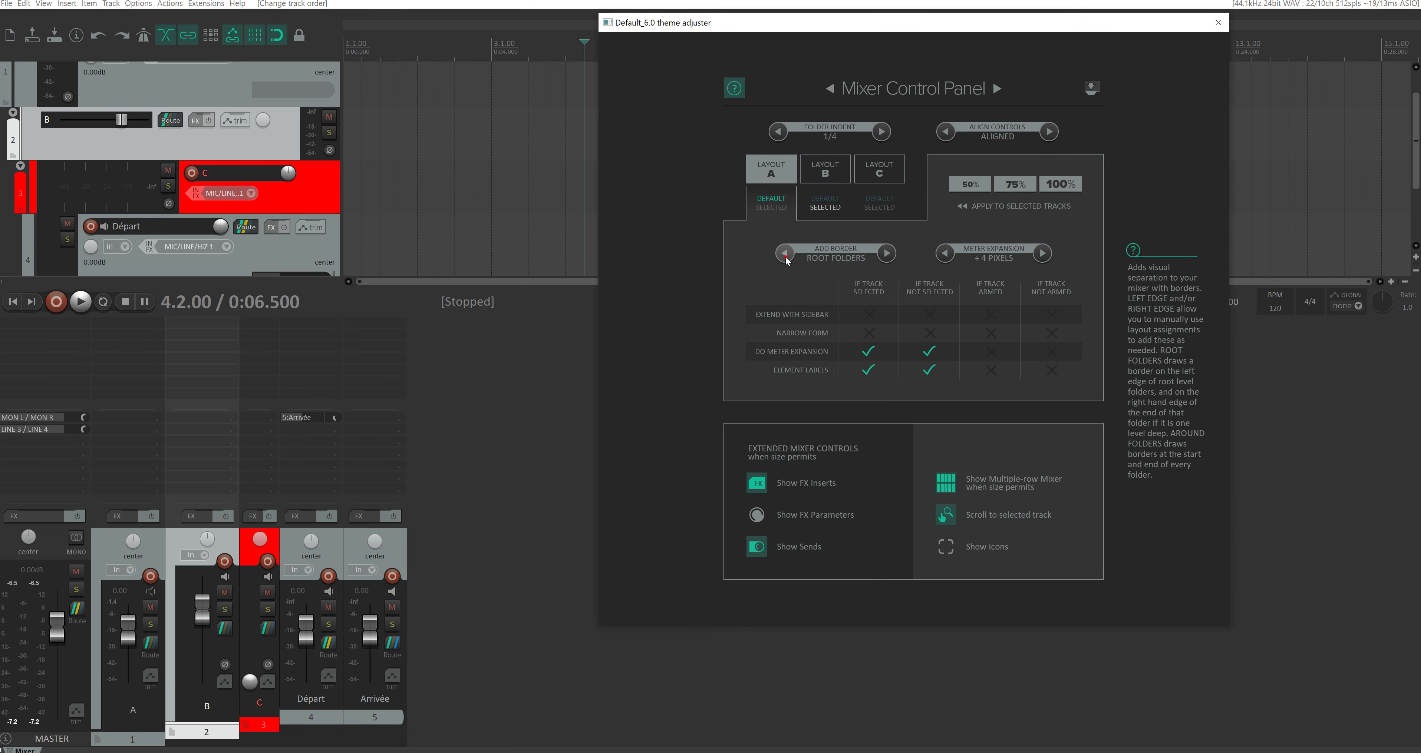
left_click(785, 254)
left_click(785, 254)
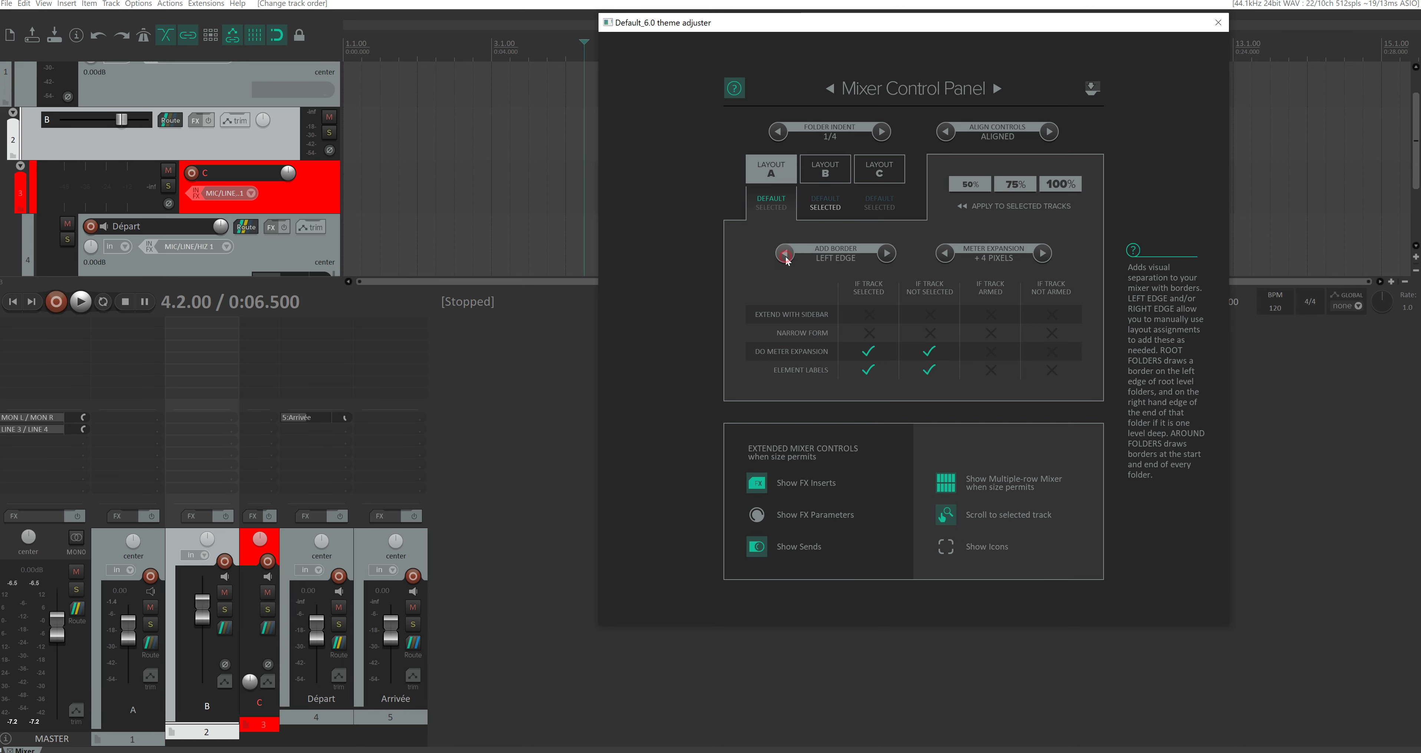
left_click(785, 256)
left_click(890, 253)
left_click(889, 253)
left_click(889, 254)
left_click(890, 253)
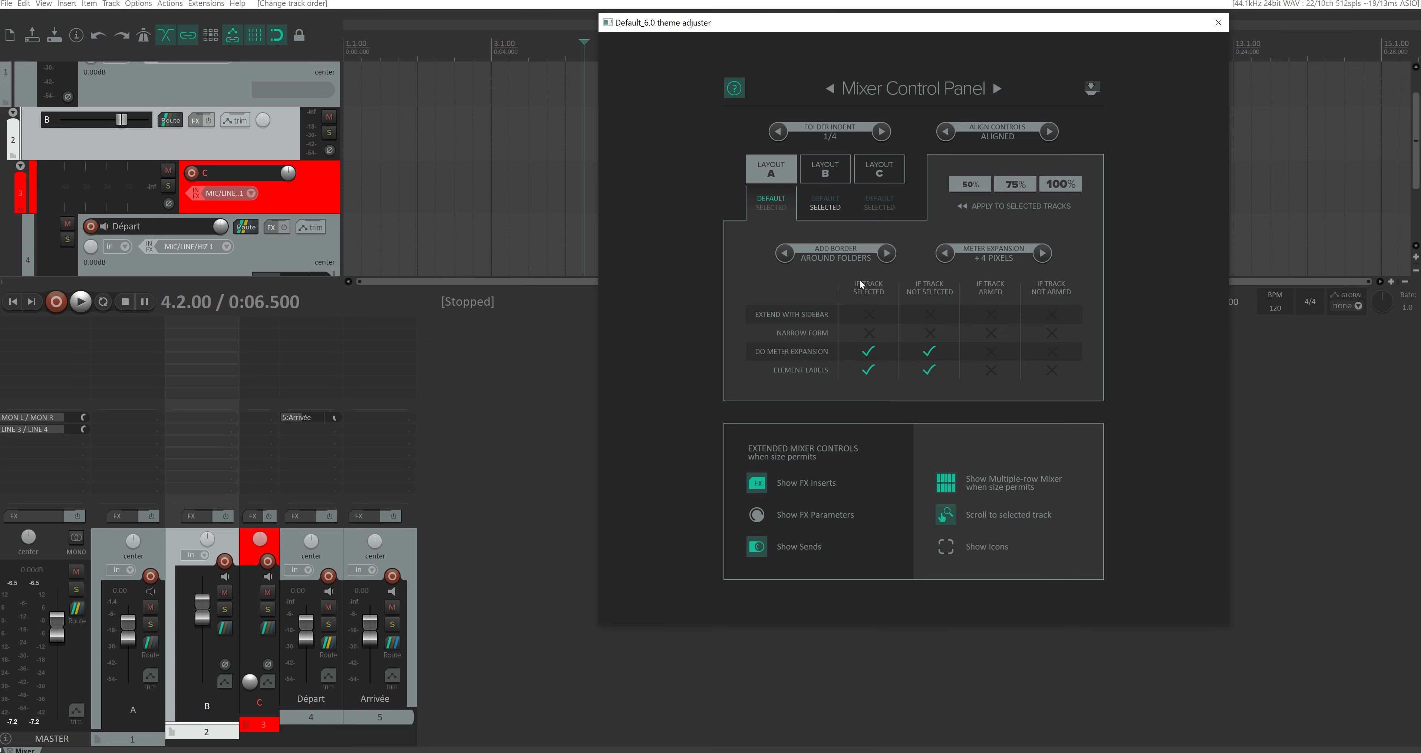
left_click(778, 132)
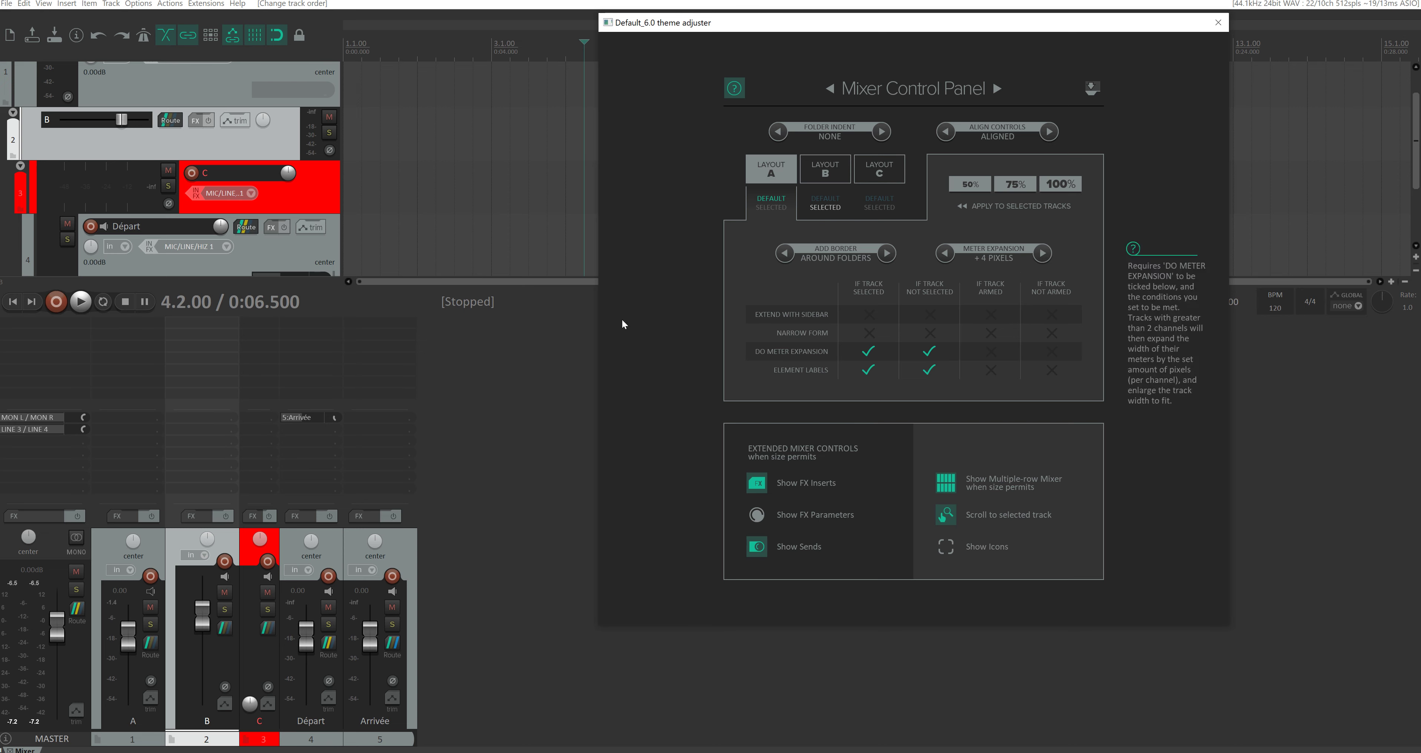
Try a Layout A meter expansion of +8 pixels and return it to +4 pixels
left_click(1028, 263)
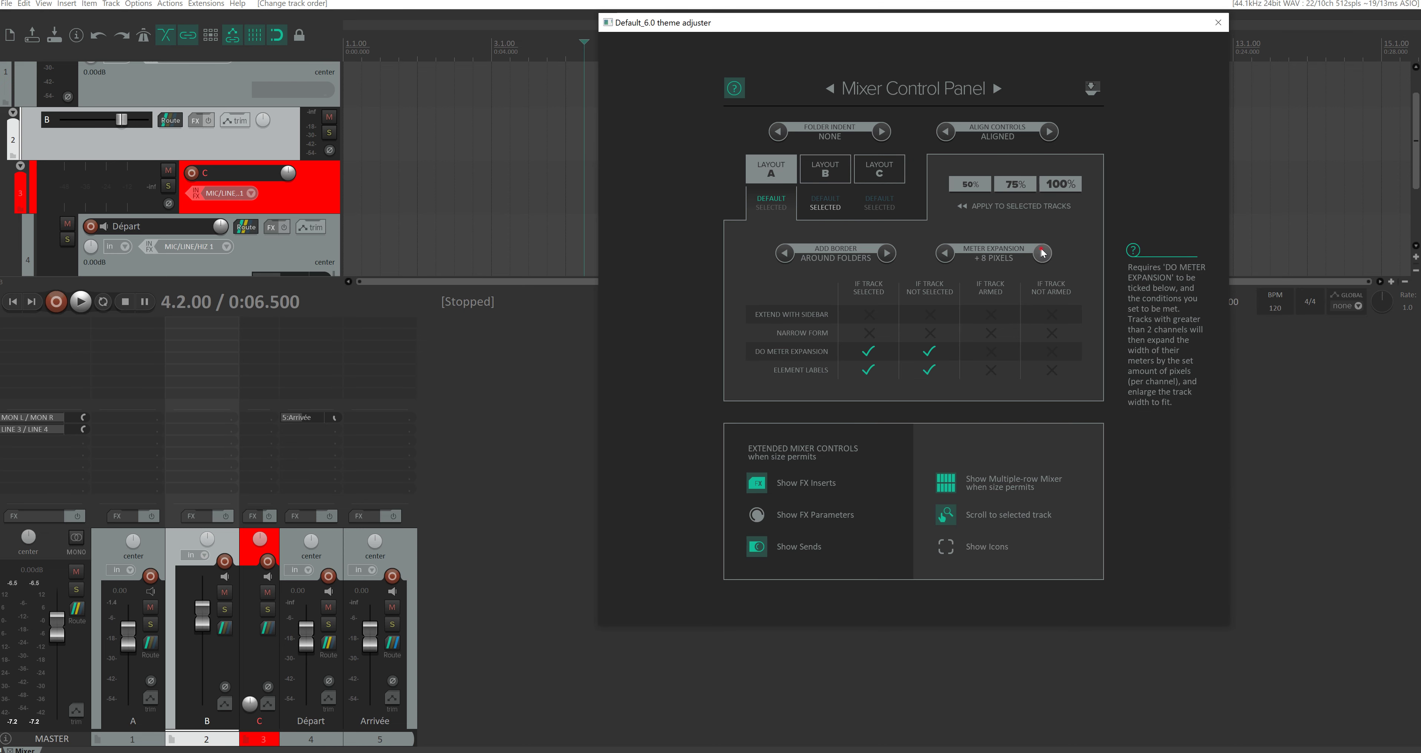
left_click(945, 255)
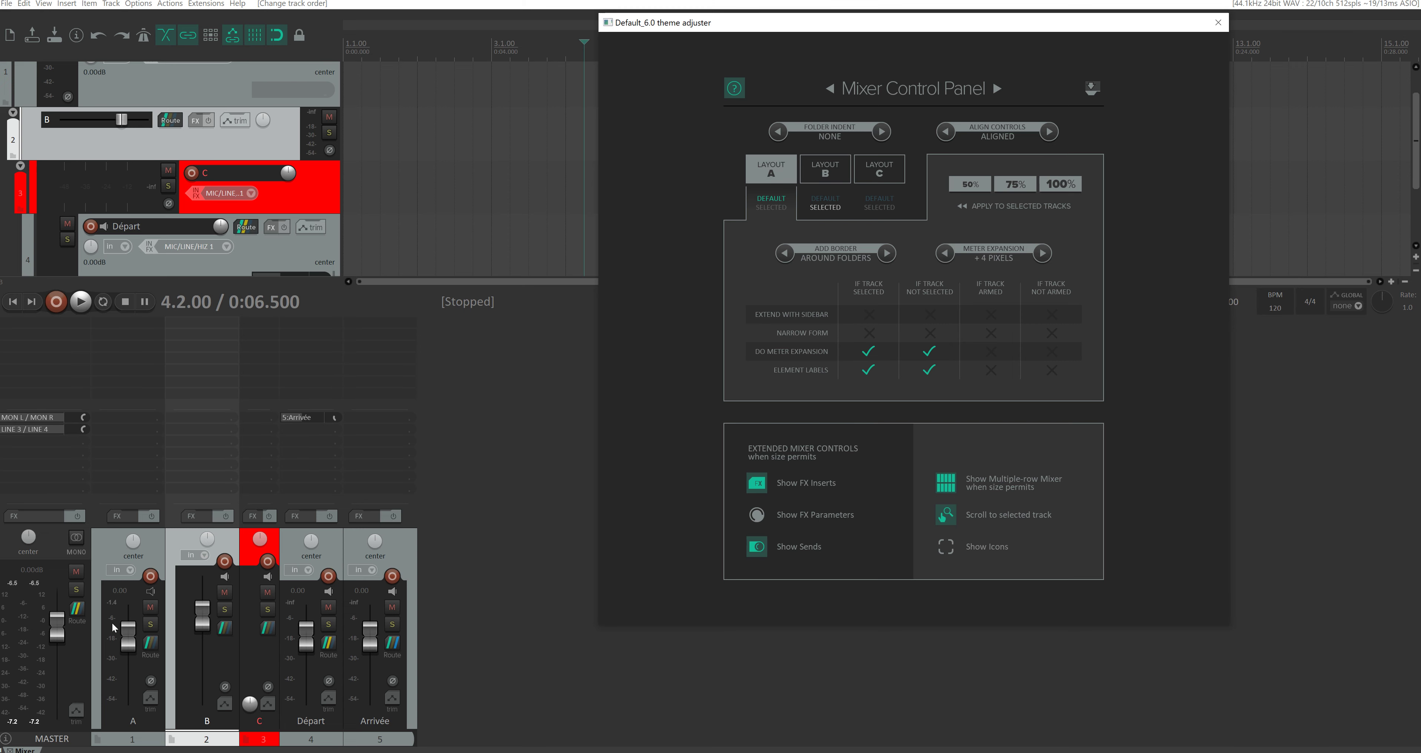
Review the track channel options in track A's routing, keeping 2, and try the Layout A meter expansion, returning it to +4 pixels
left_click(150, 643)
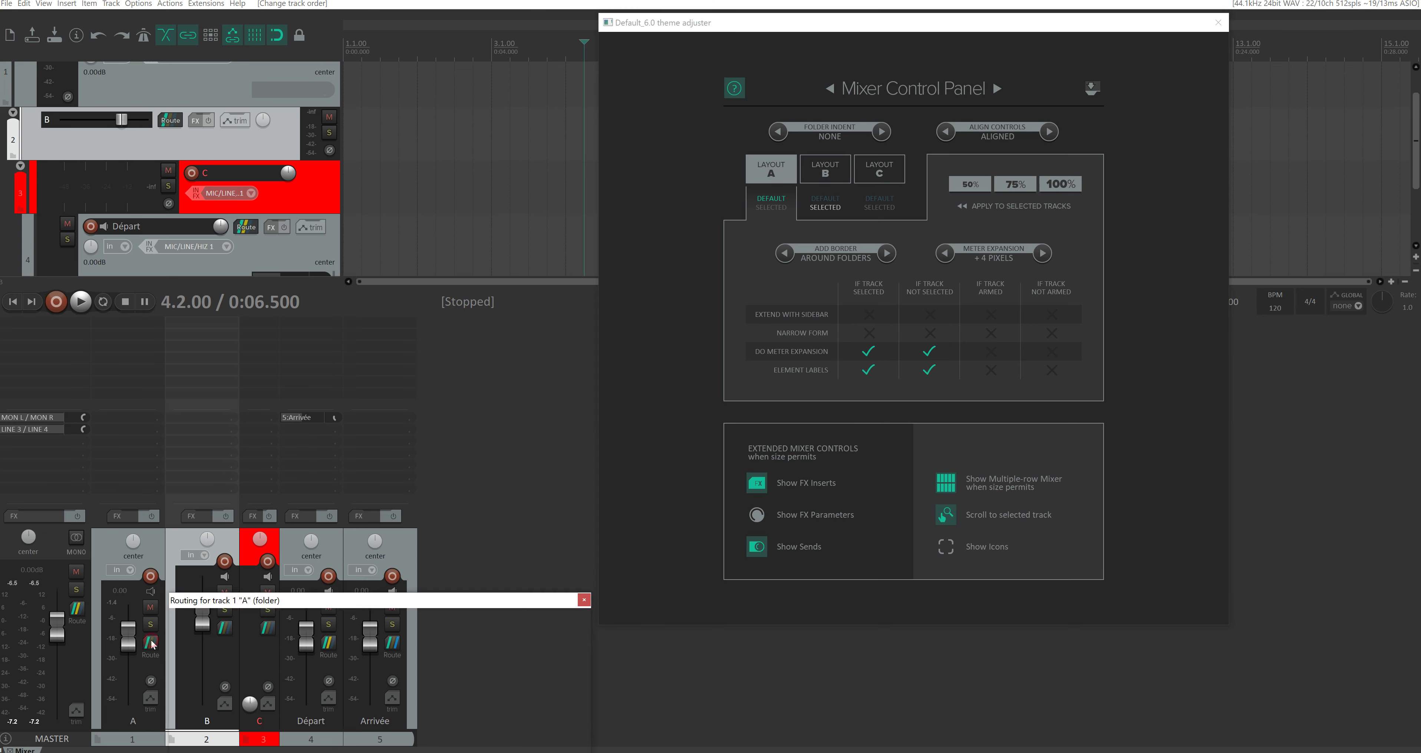
left_click_drag(408, 606, 531, 186)
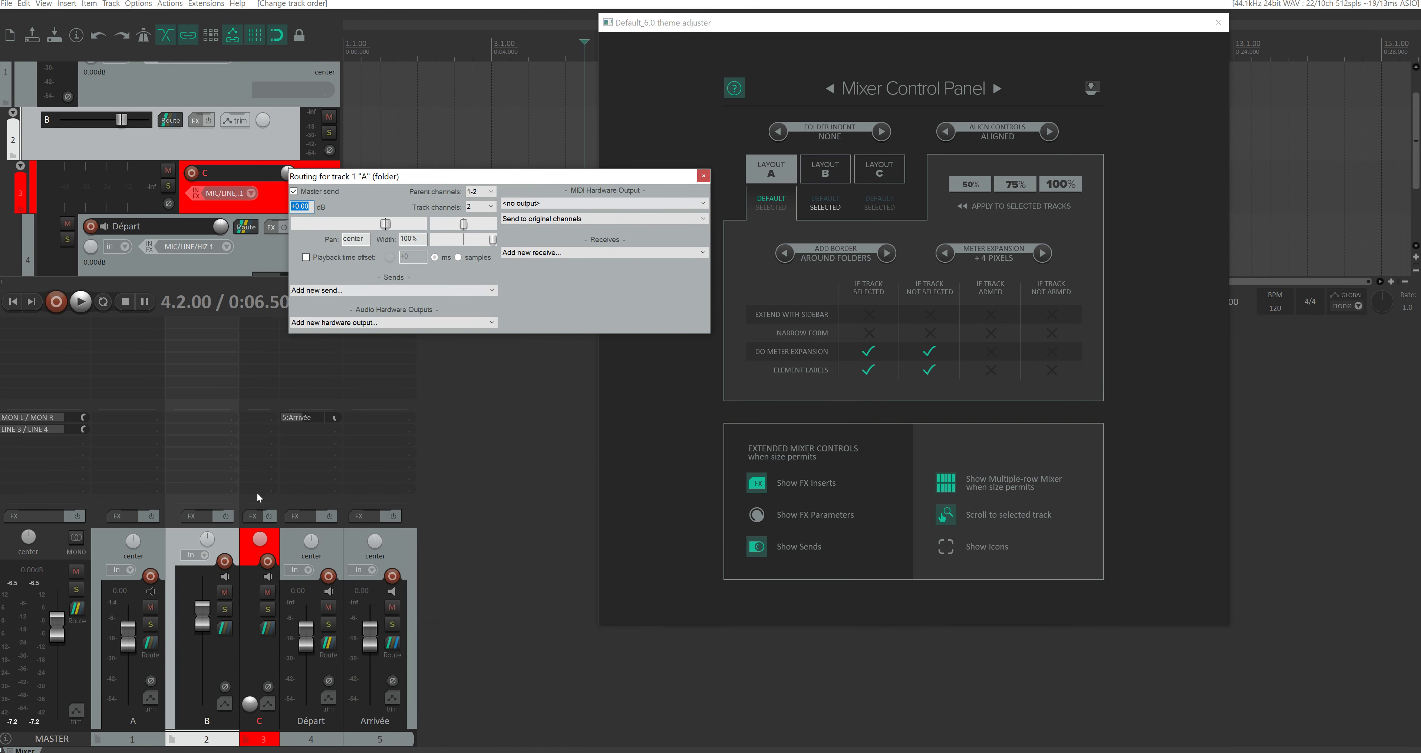
left_click(484, 208)
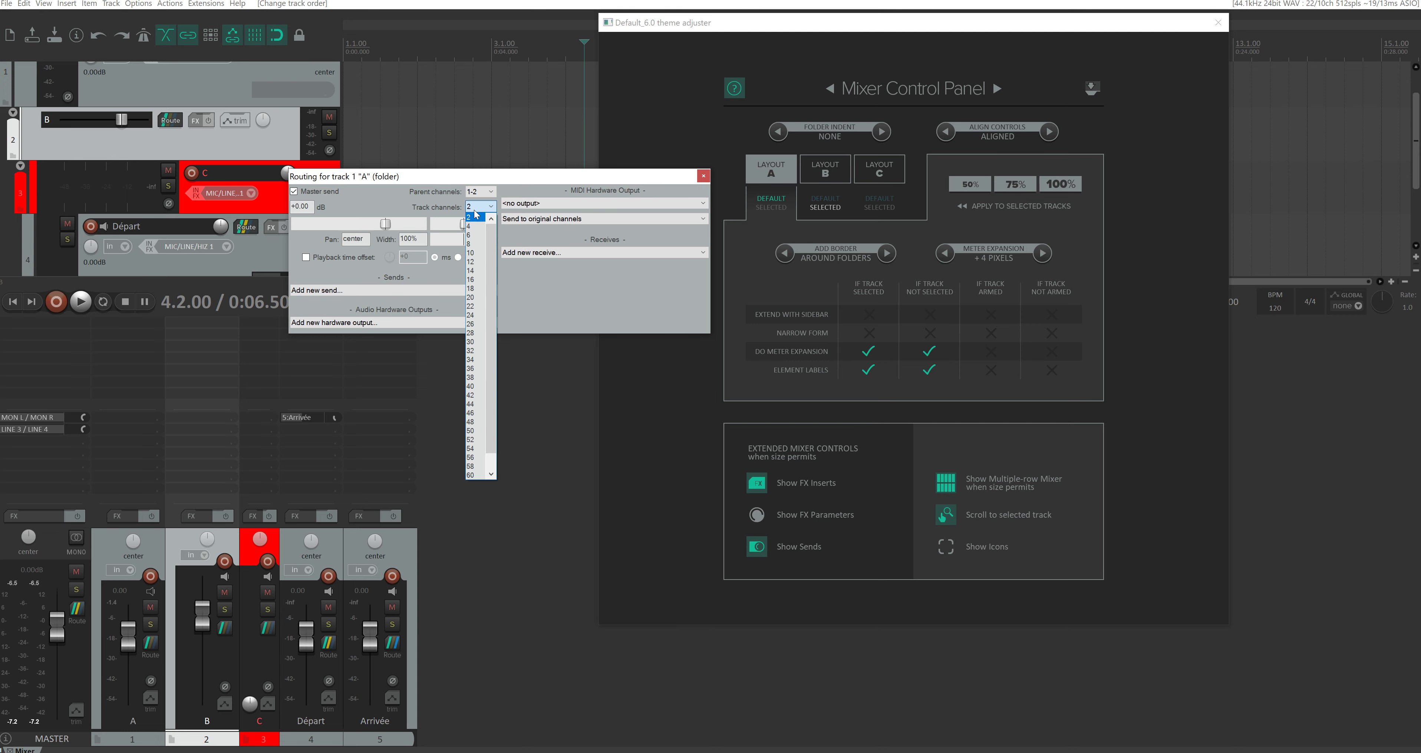
left_click(474, 216)
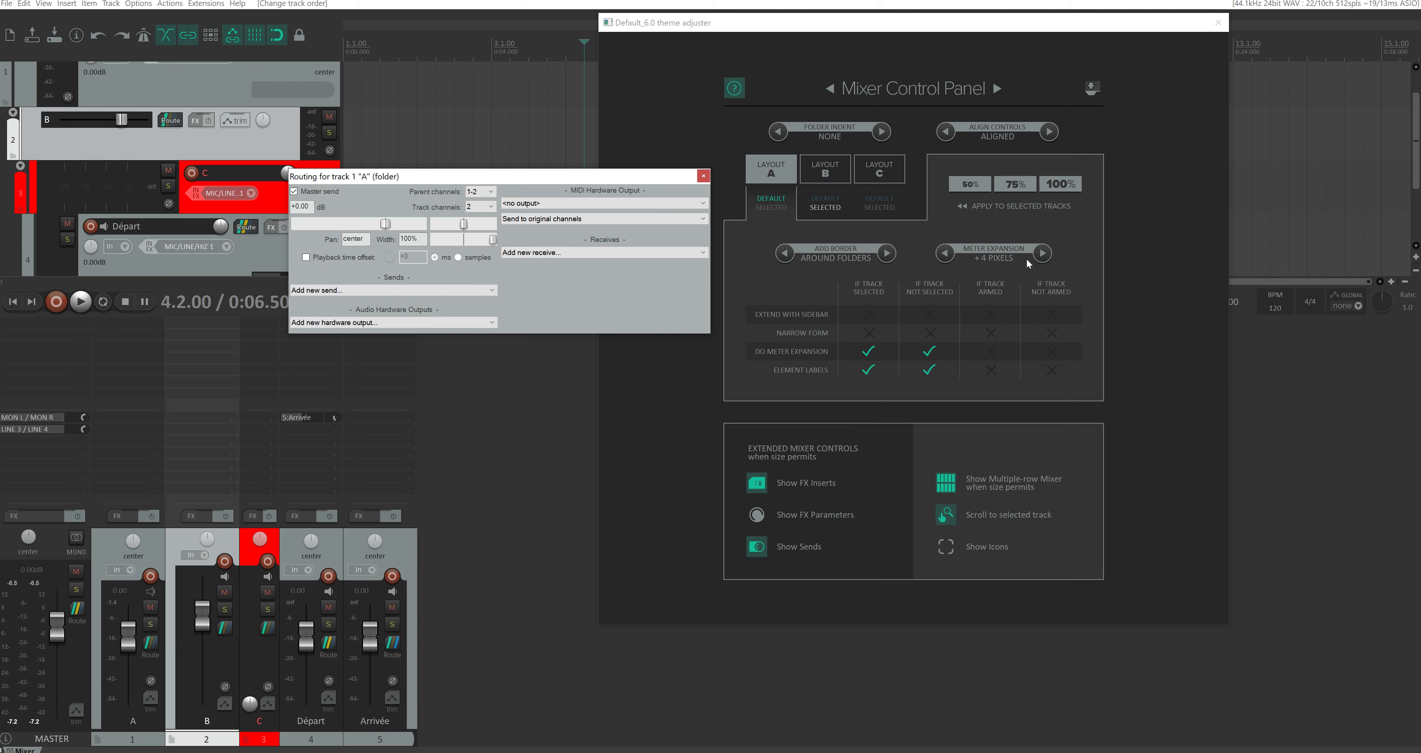
left_click(1047, 253)
left_click(945, 253)
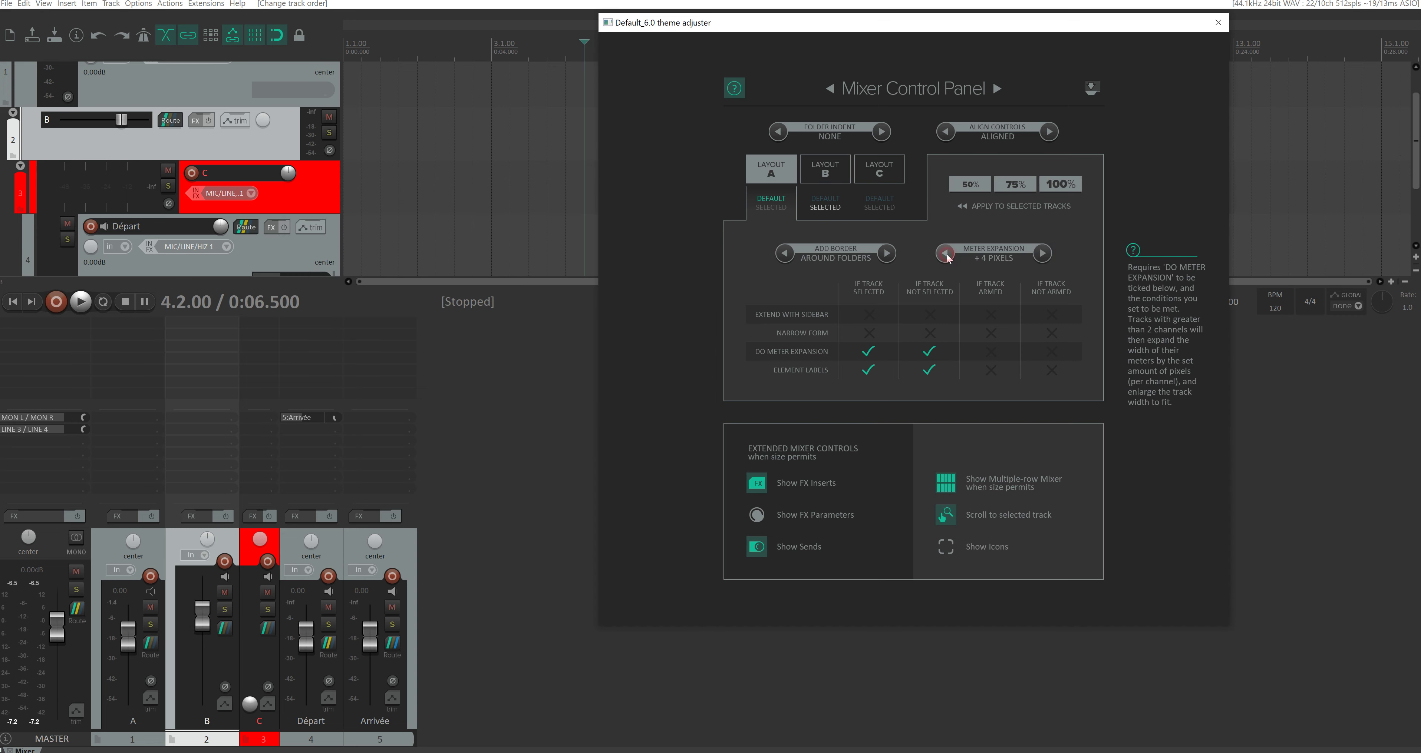
Select track A and try Extend With Sidebar in Layout A for selected and unselected tracks, turning each one back off
left_click(540, 393)
left_click(149, 581)
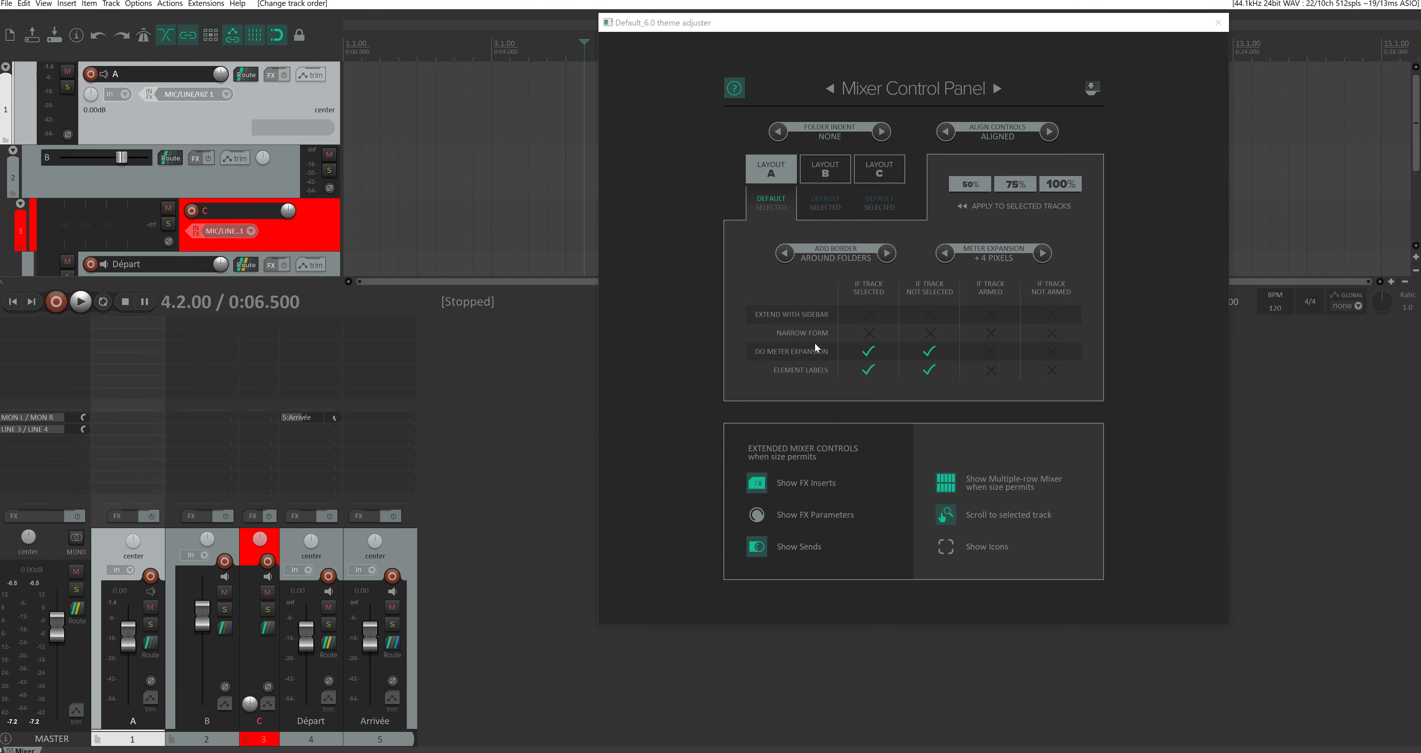
left_click(870, 320)
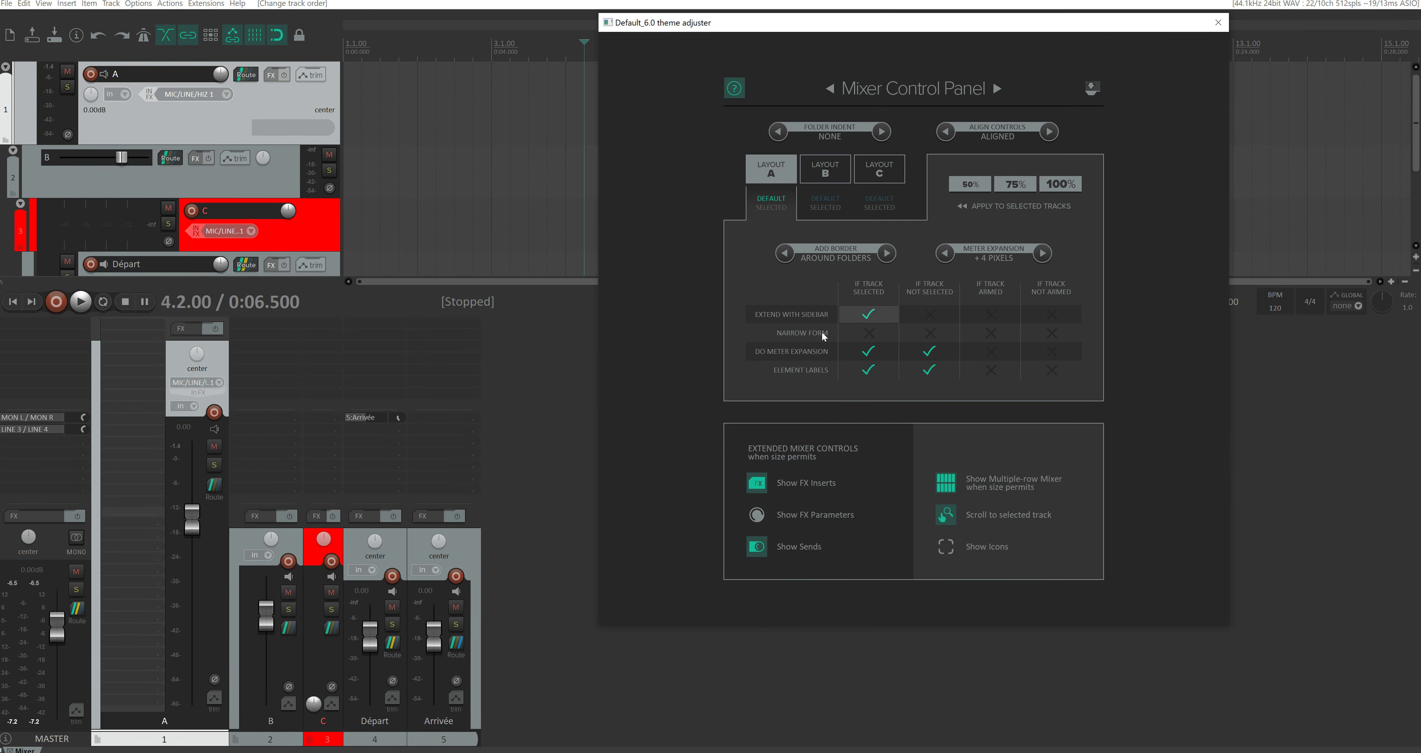
left_click(249, 546)
left_click(152, 549)
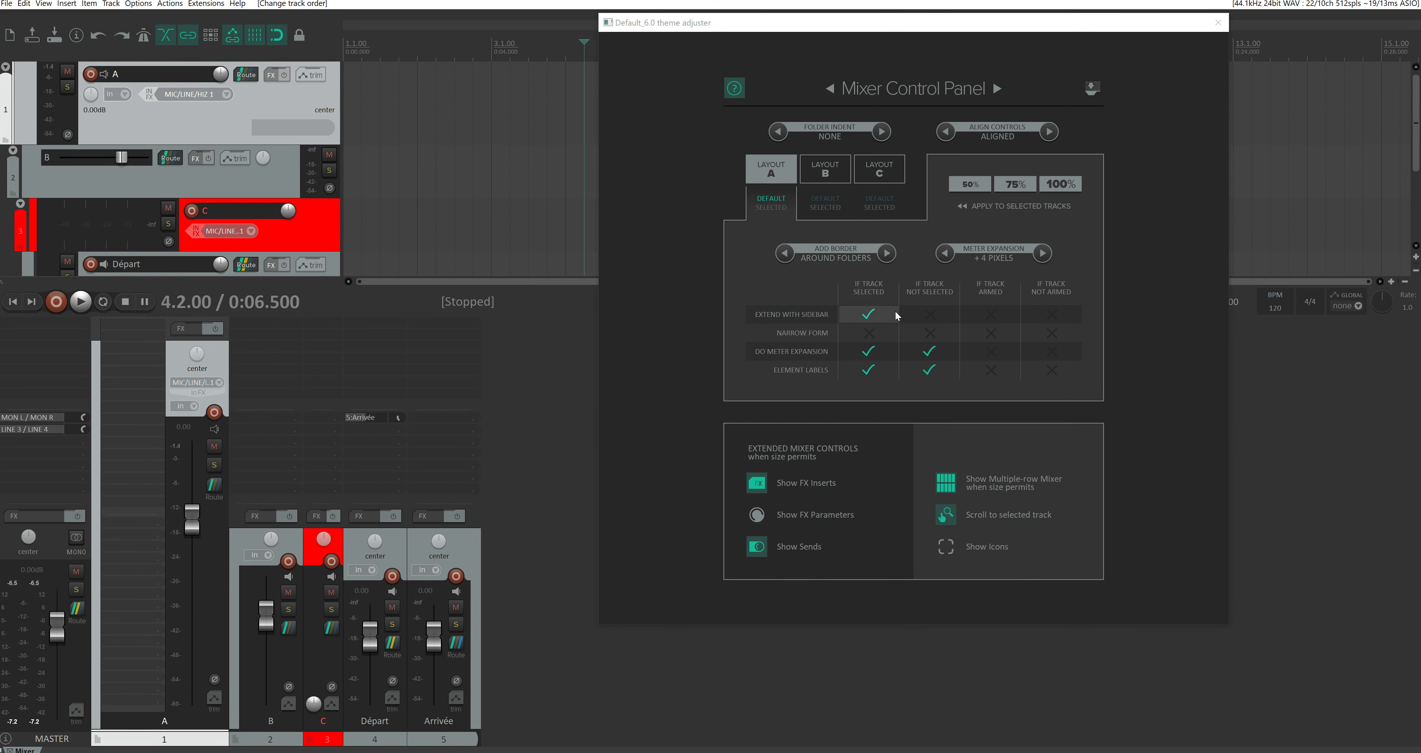
left_click(868, 314)
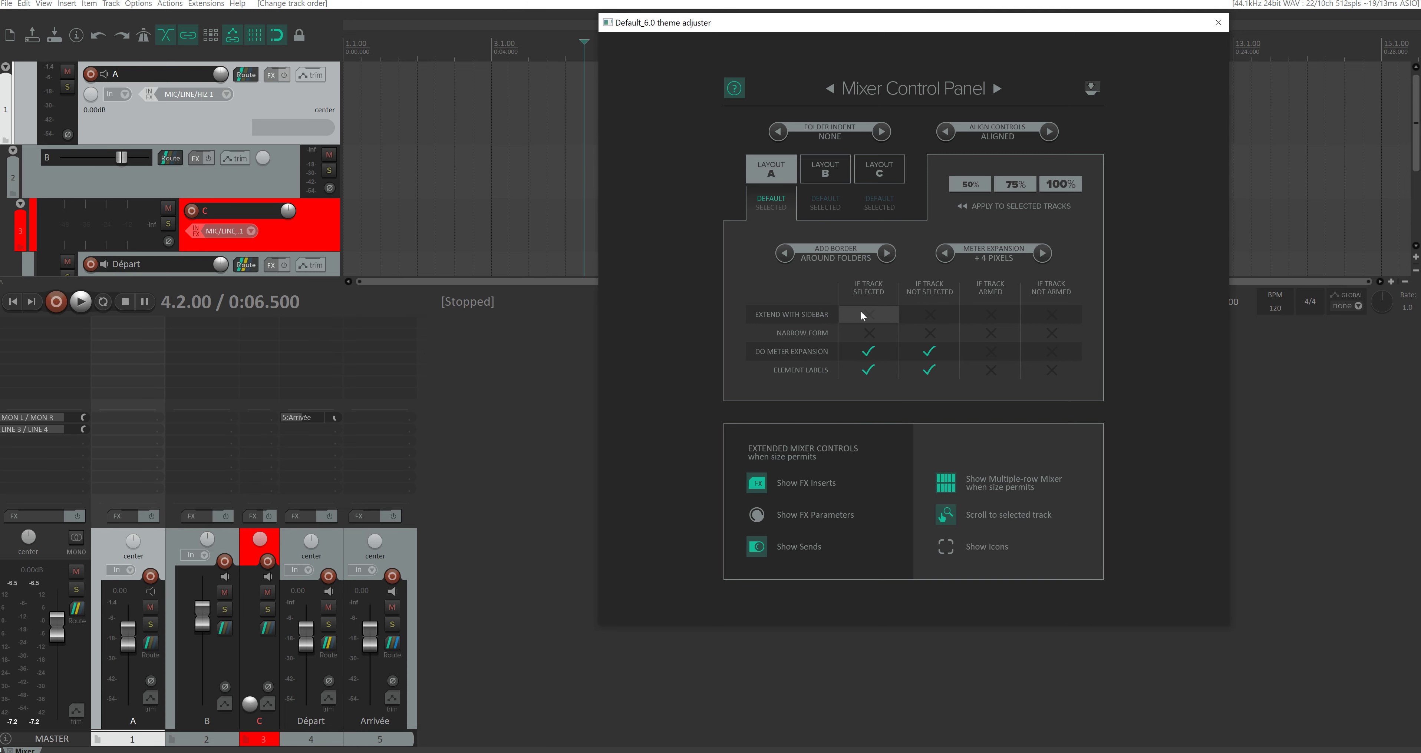
left_click(926, 315)
left_click(929, 315)
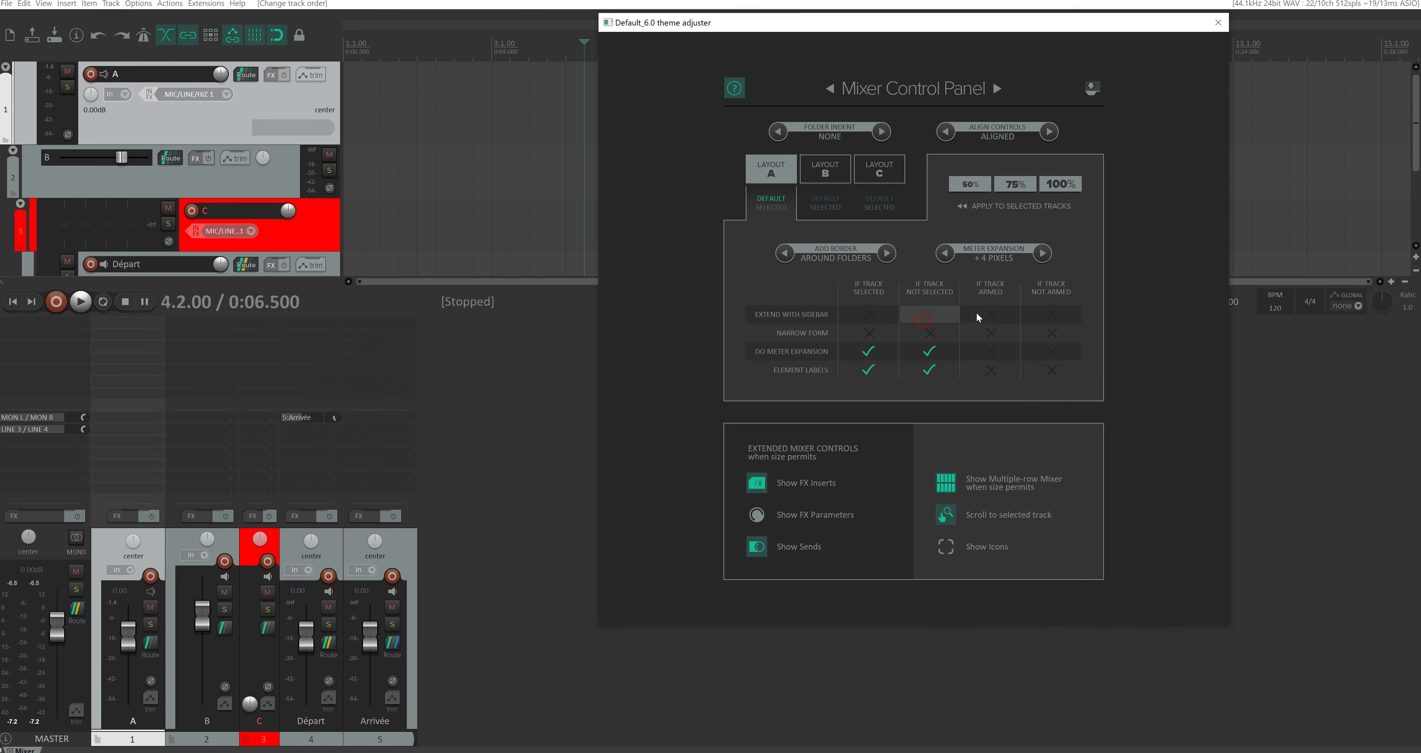
Try Narrow Form for selected tracks in Layout A and turn it back off
left_click(860, 334)
left_click(861, 334)
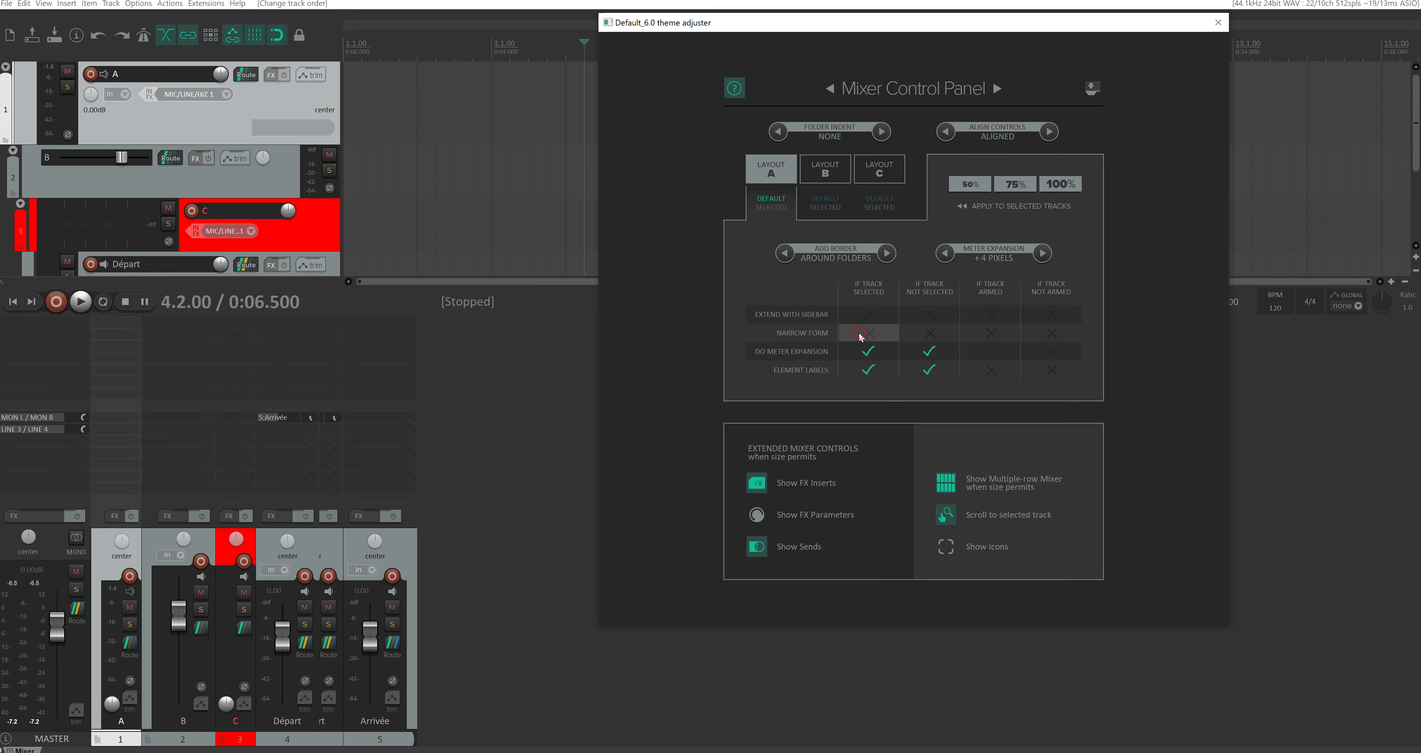
left_click(860, 334)
left_click(861, 334)
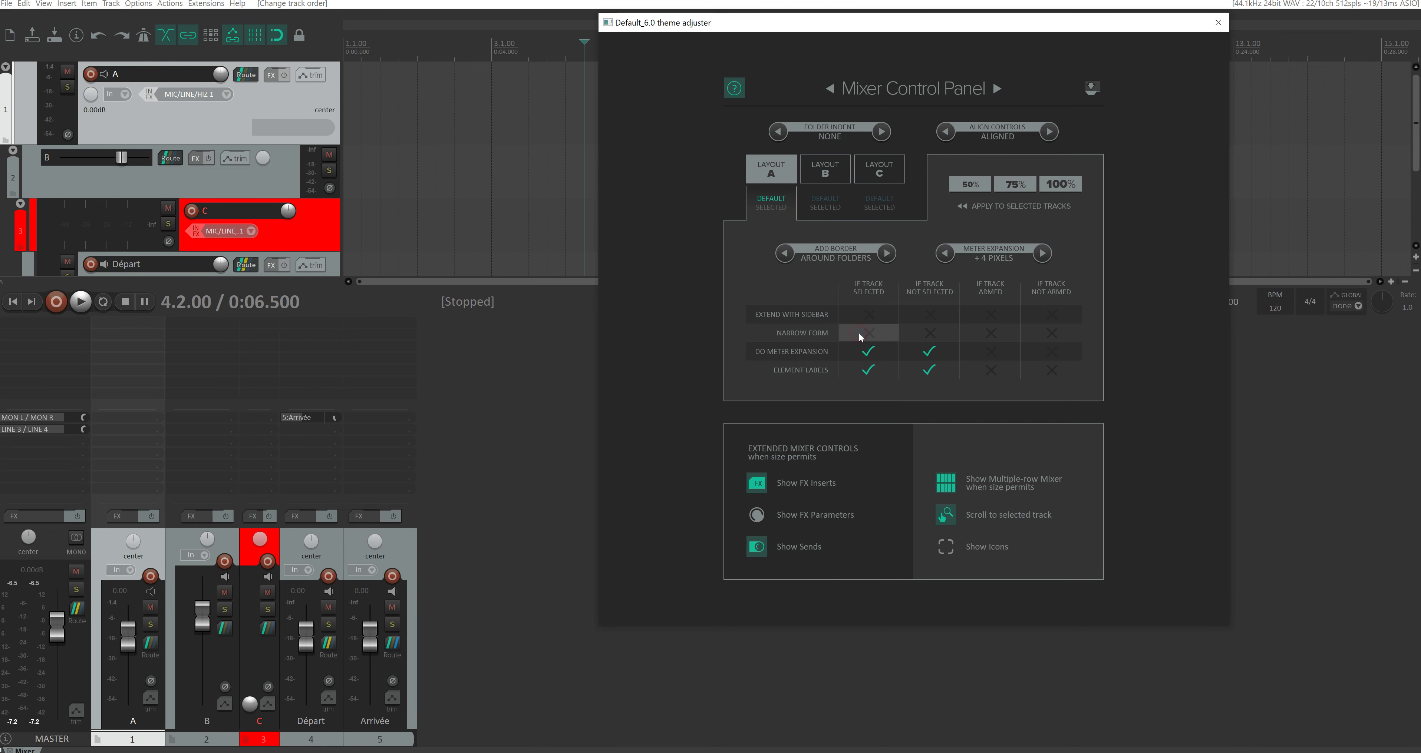
Turn off Do Meter Expansion in Layout A for both selected and unselected tracks
left_click(869, 355)
left_click(869, 354)
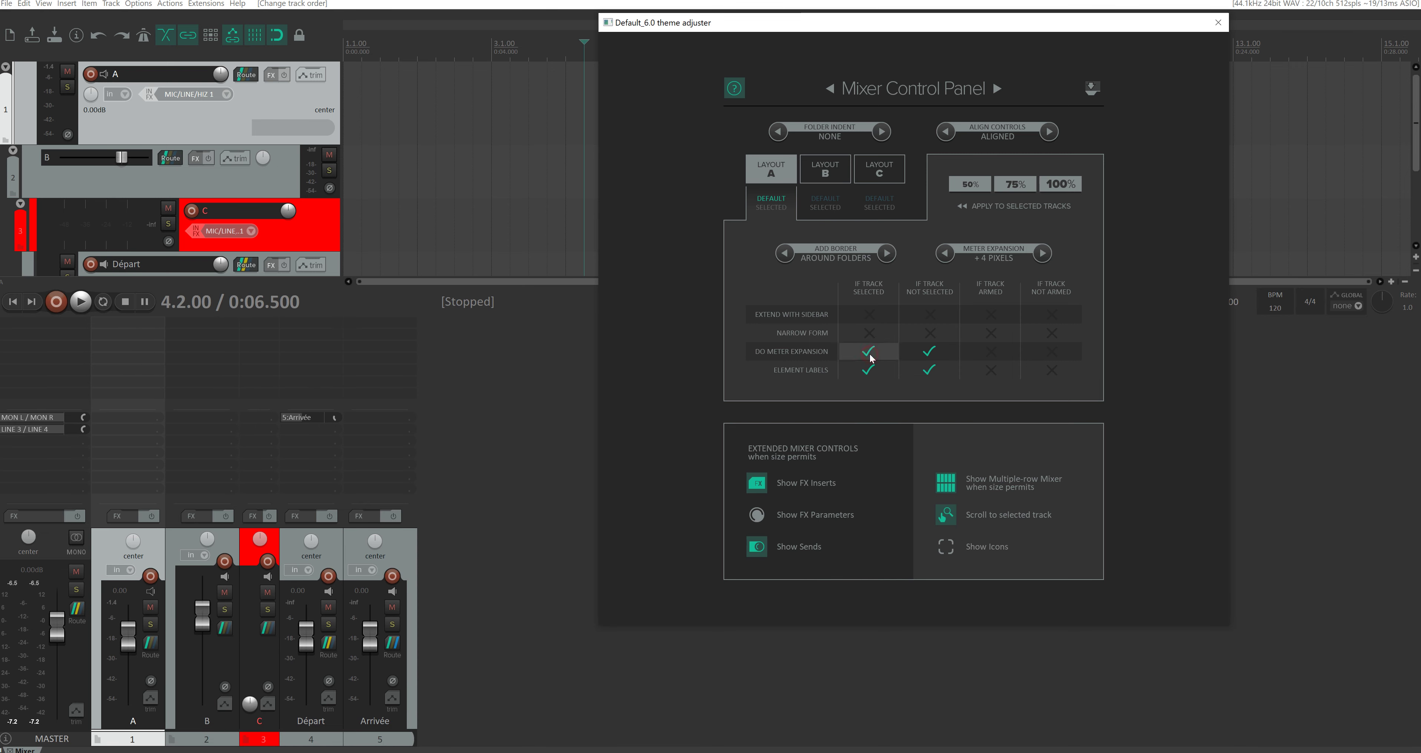
left_click(914, 356)
left_click(869, 353)
Compare Layout A with and without Element Labels for selected and unselected tracks, leaving both enabled
left_click(870, 370)
left_click(924, 371)
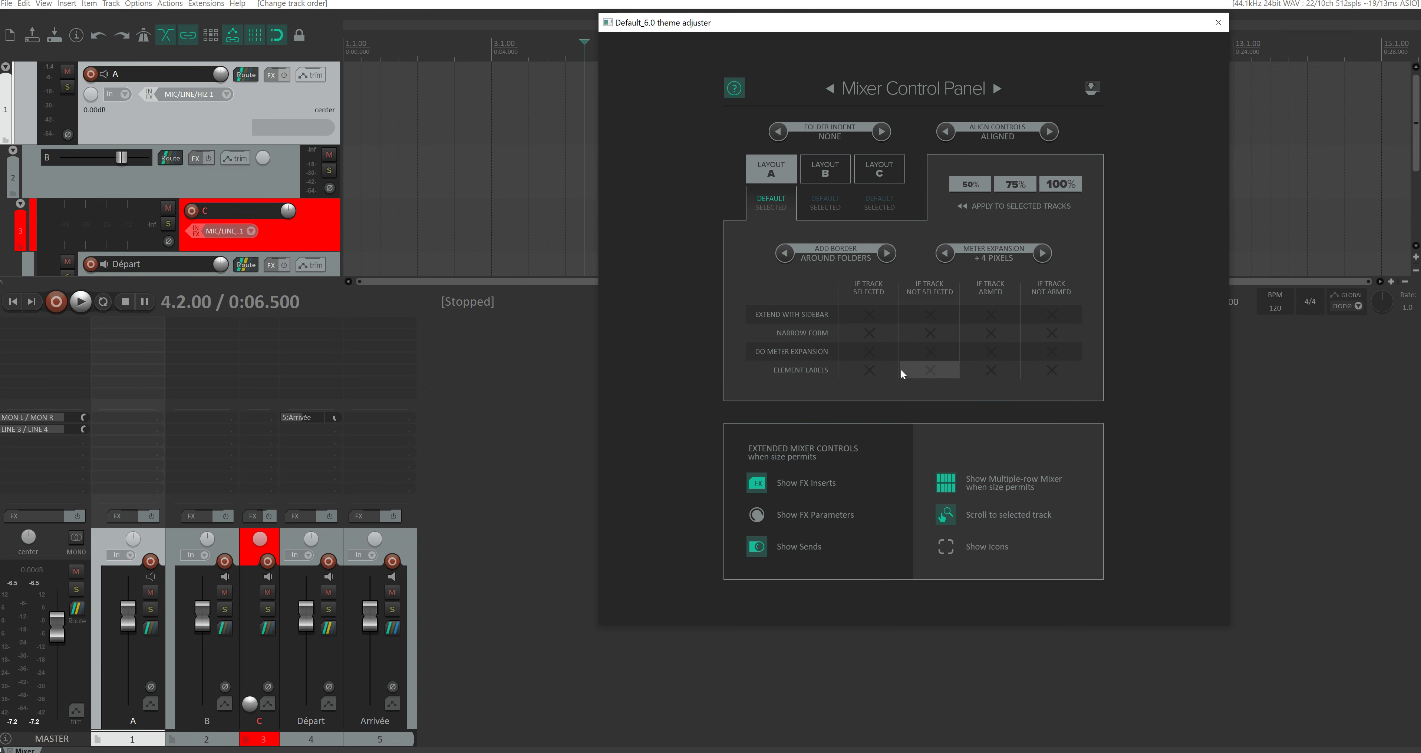
left_click(852, 373)
left_click(929, 370)
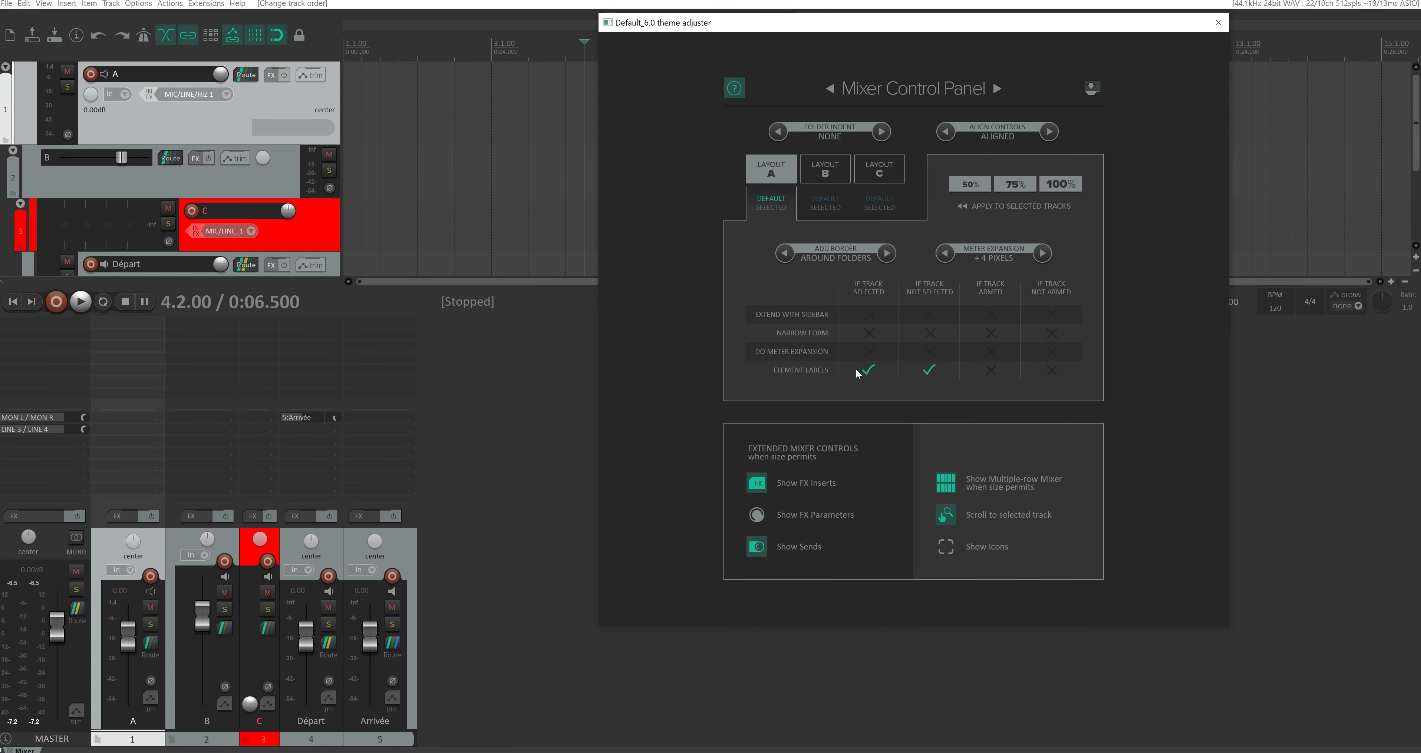
left_click(868, 370)
left_click(928, 370)
left_click(868, 370)
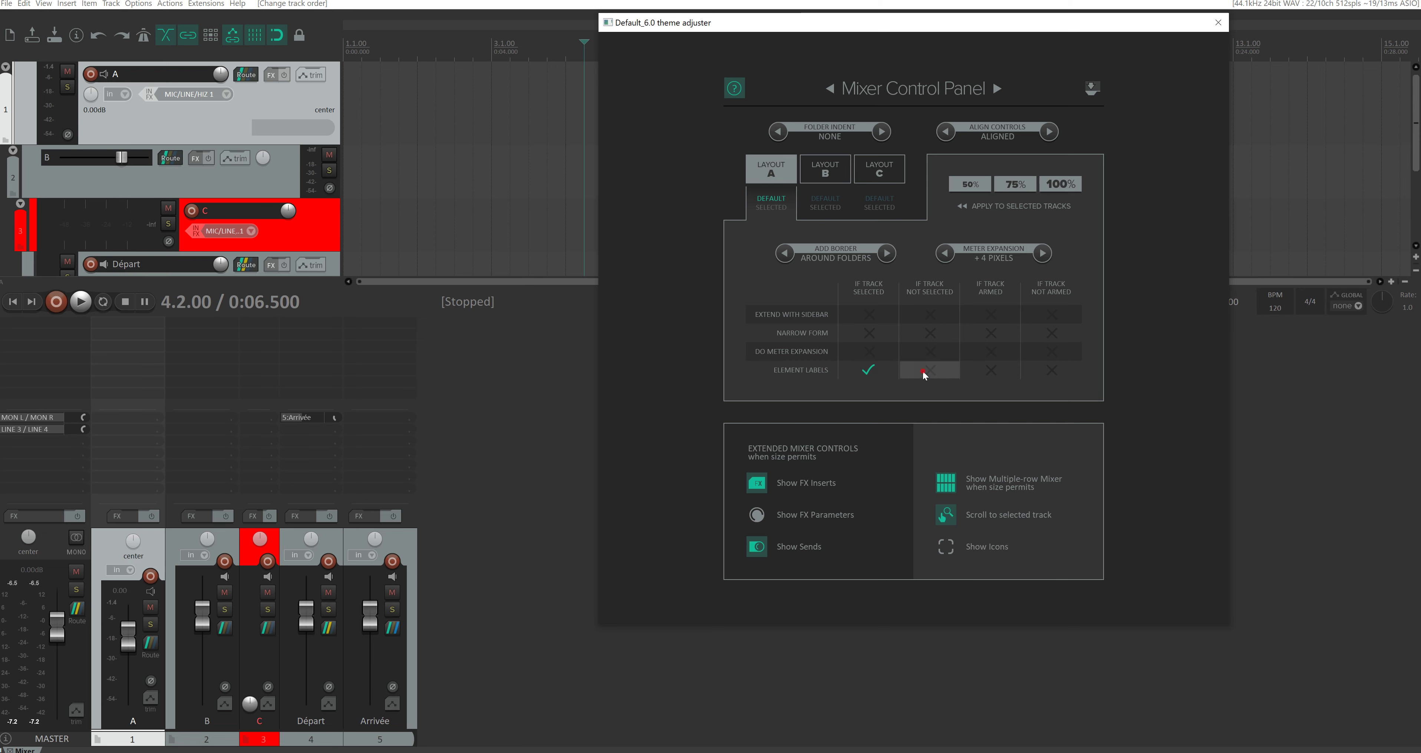
left_click(928, 370)
Switch to the Layout B settings, and hide the mixer's FX inserts and show them again
left_click(837, 176)
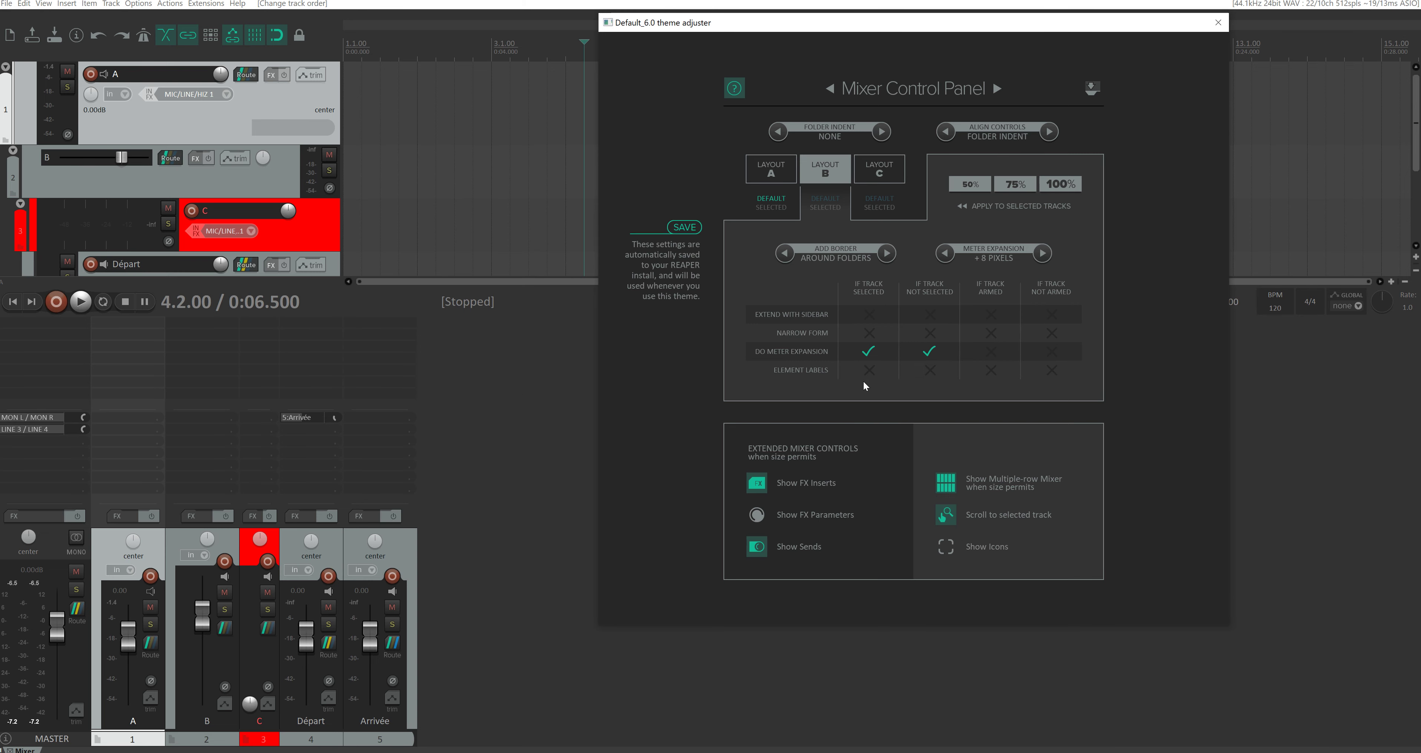
left_click(757, 484)
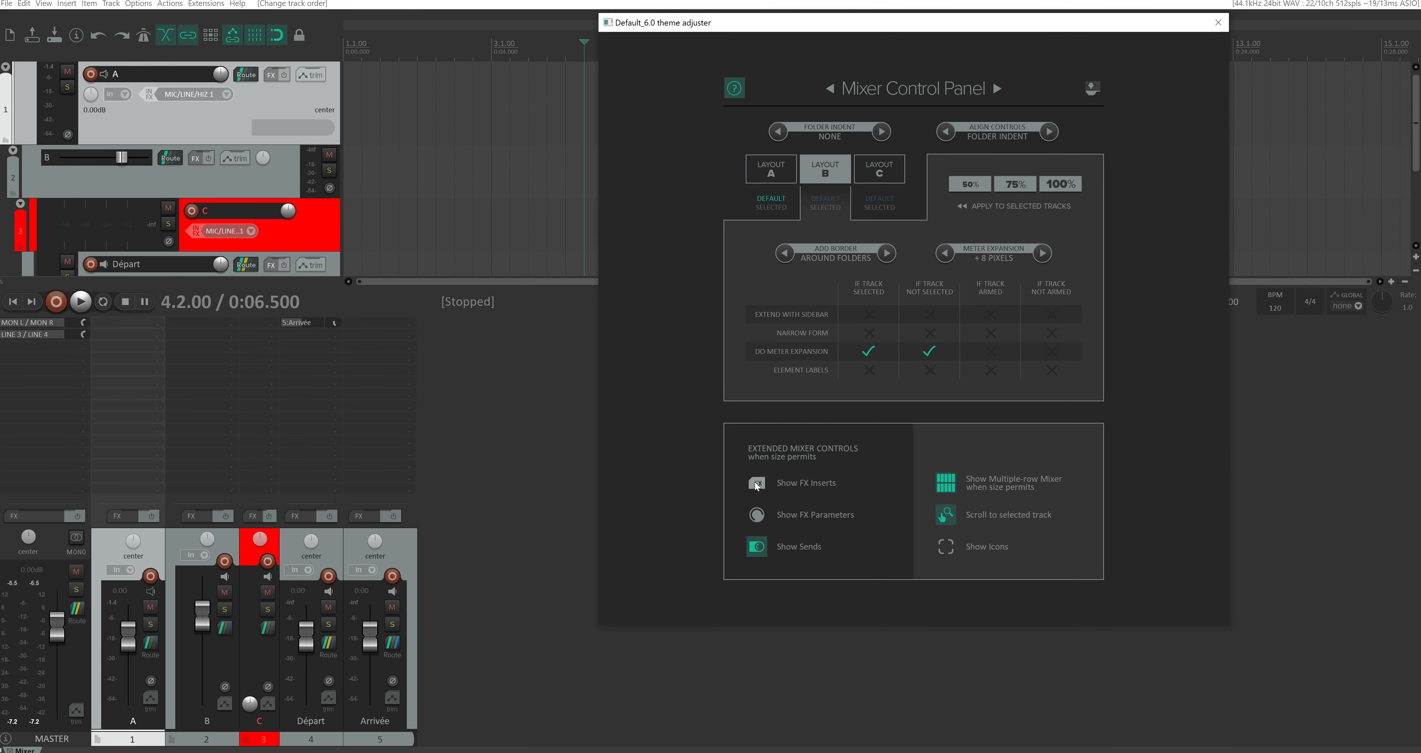
left_click(756, 484)
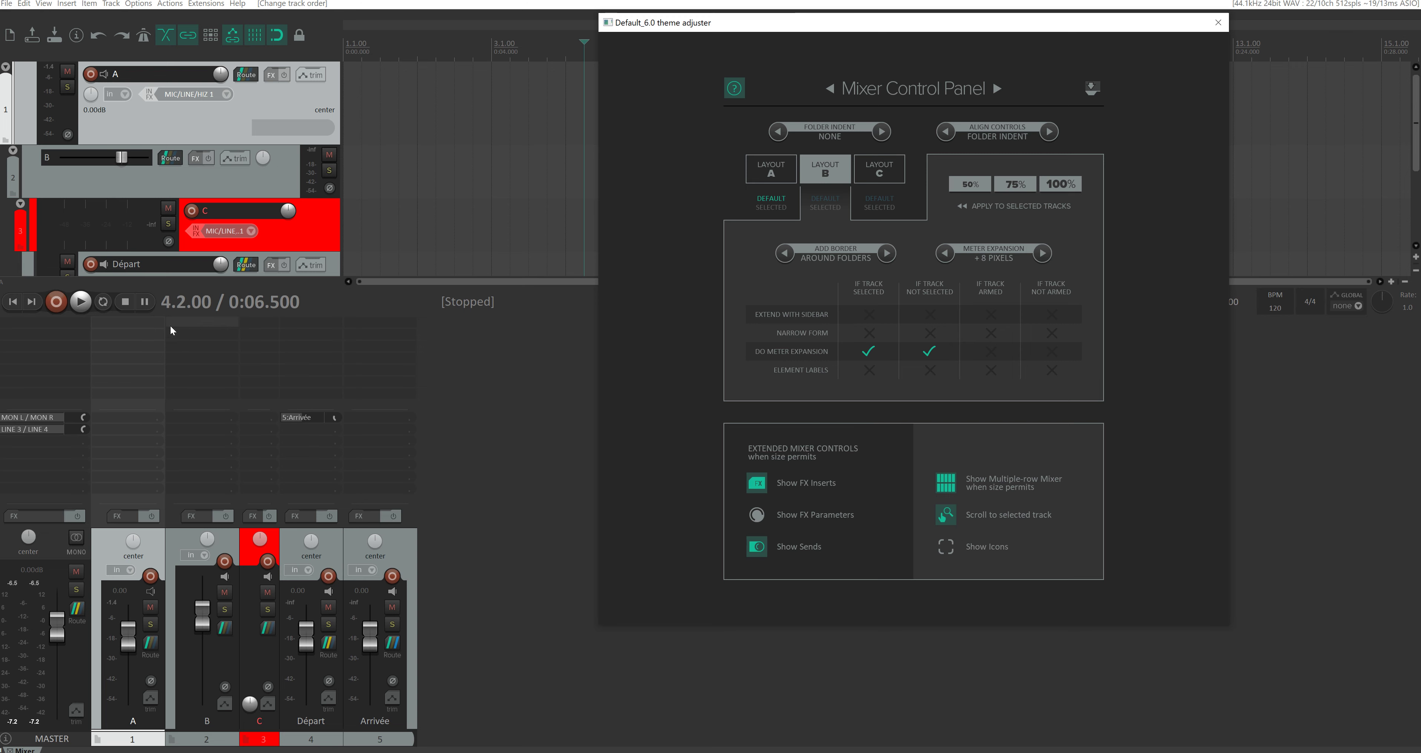
Add the Cockos ReaComp plug-in to track A and close its window
right_click(272, 77)
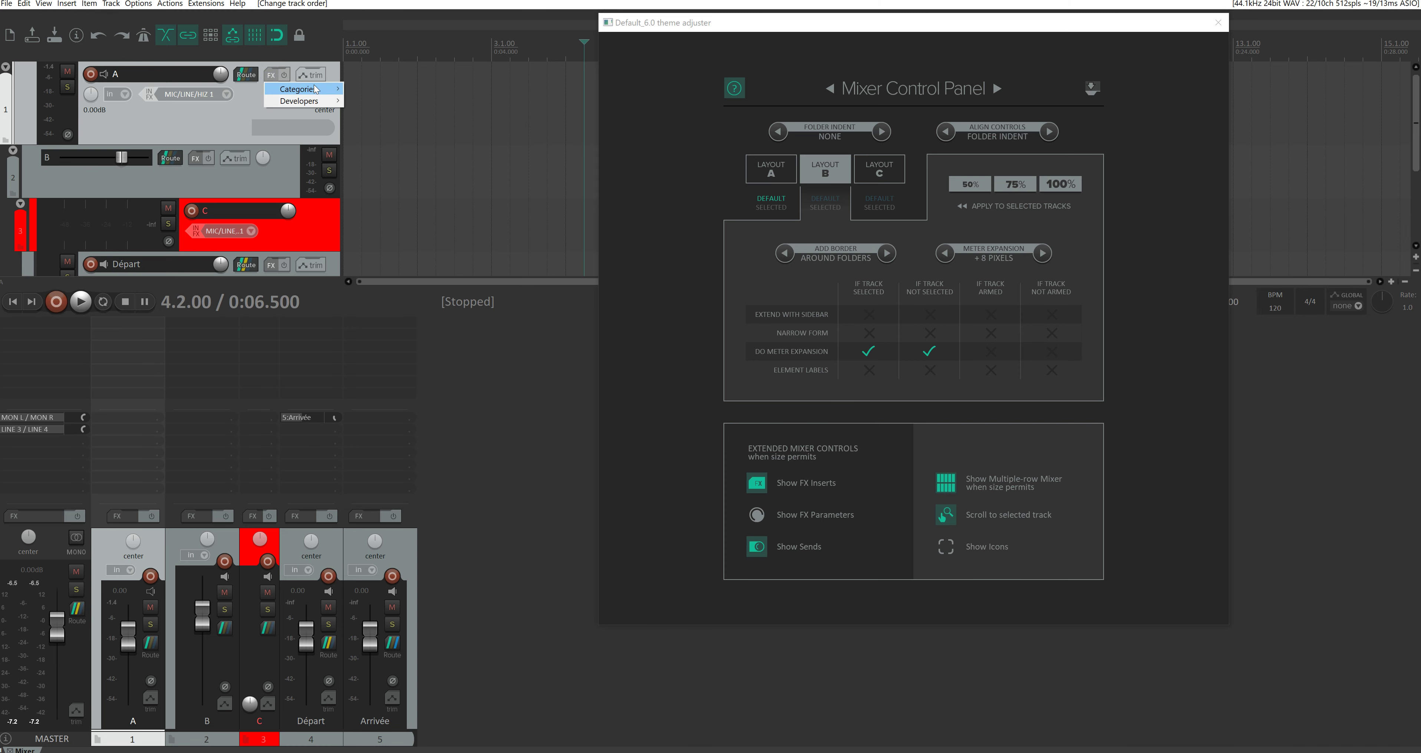
mouse_move(309, 89)
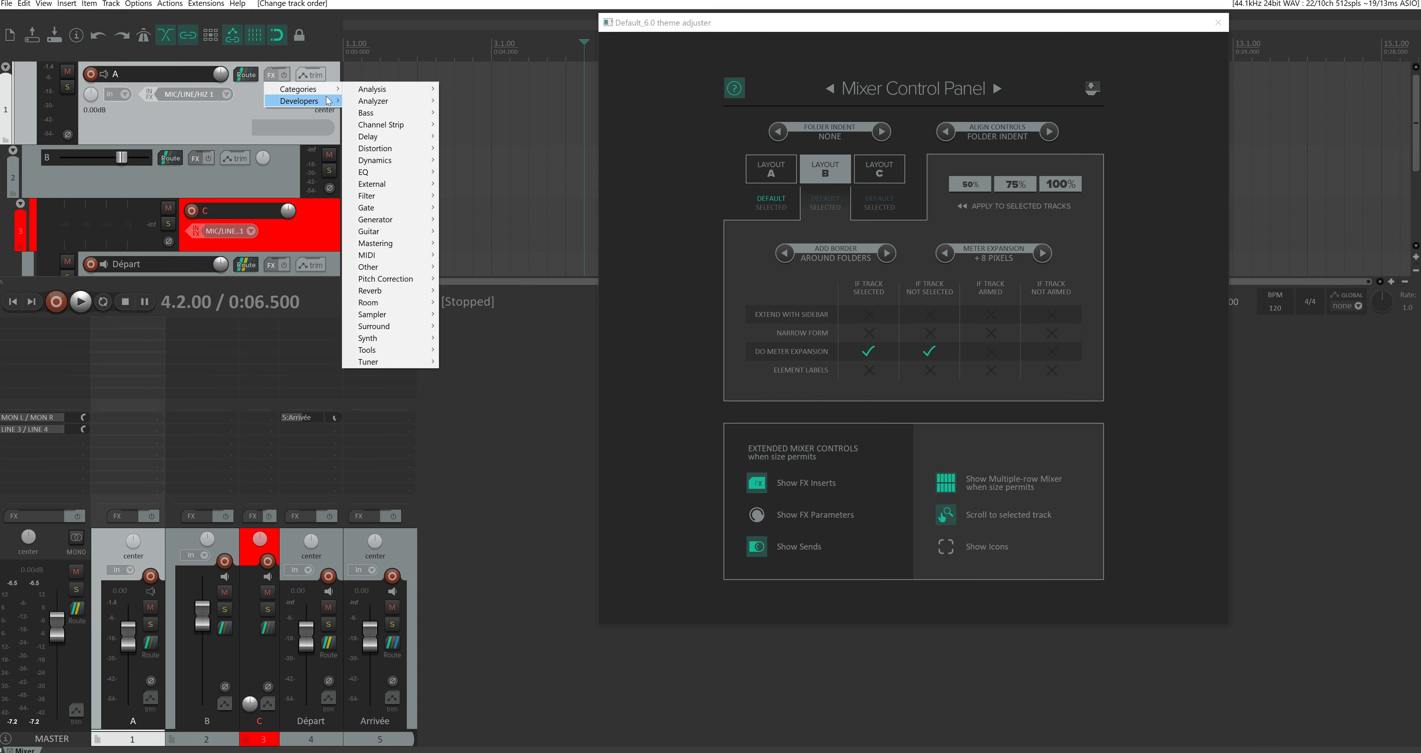
mouse_move(371, 148)
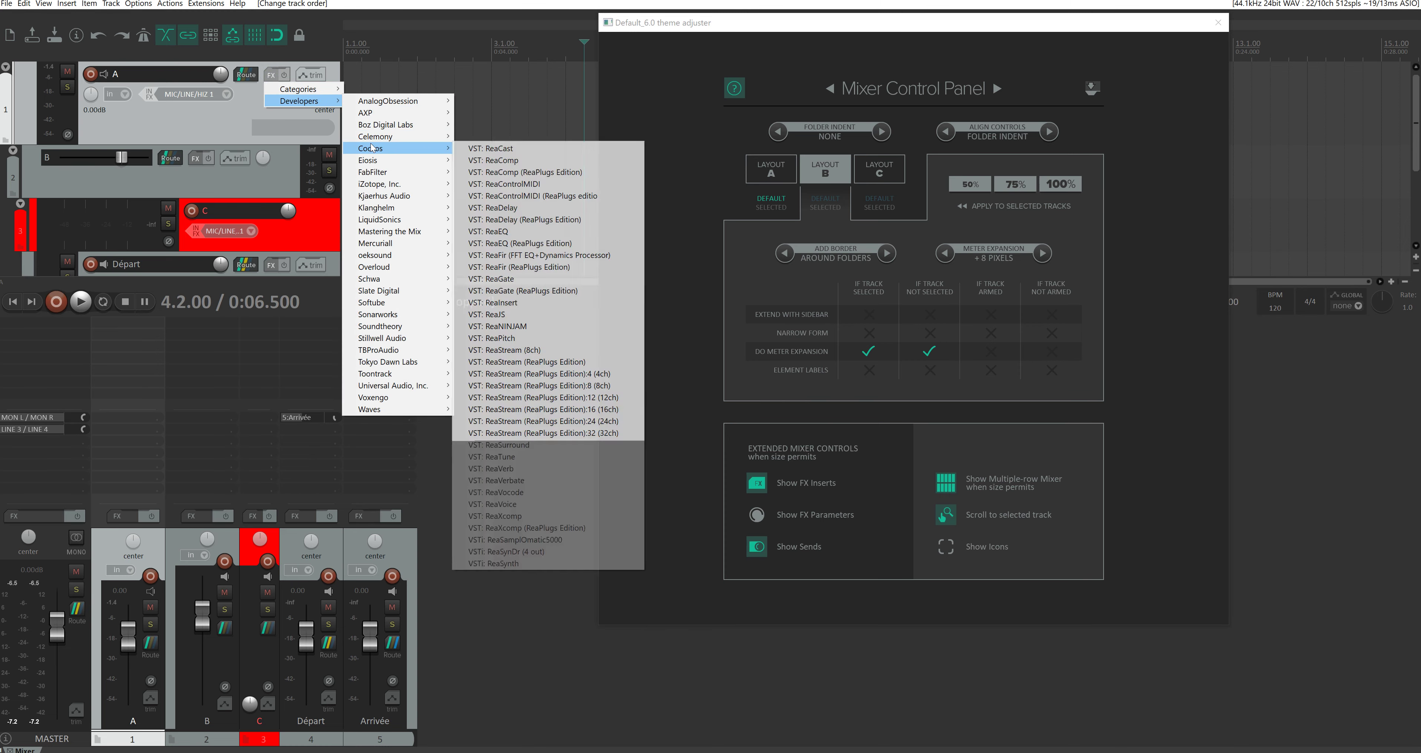
left_click(511, 160)
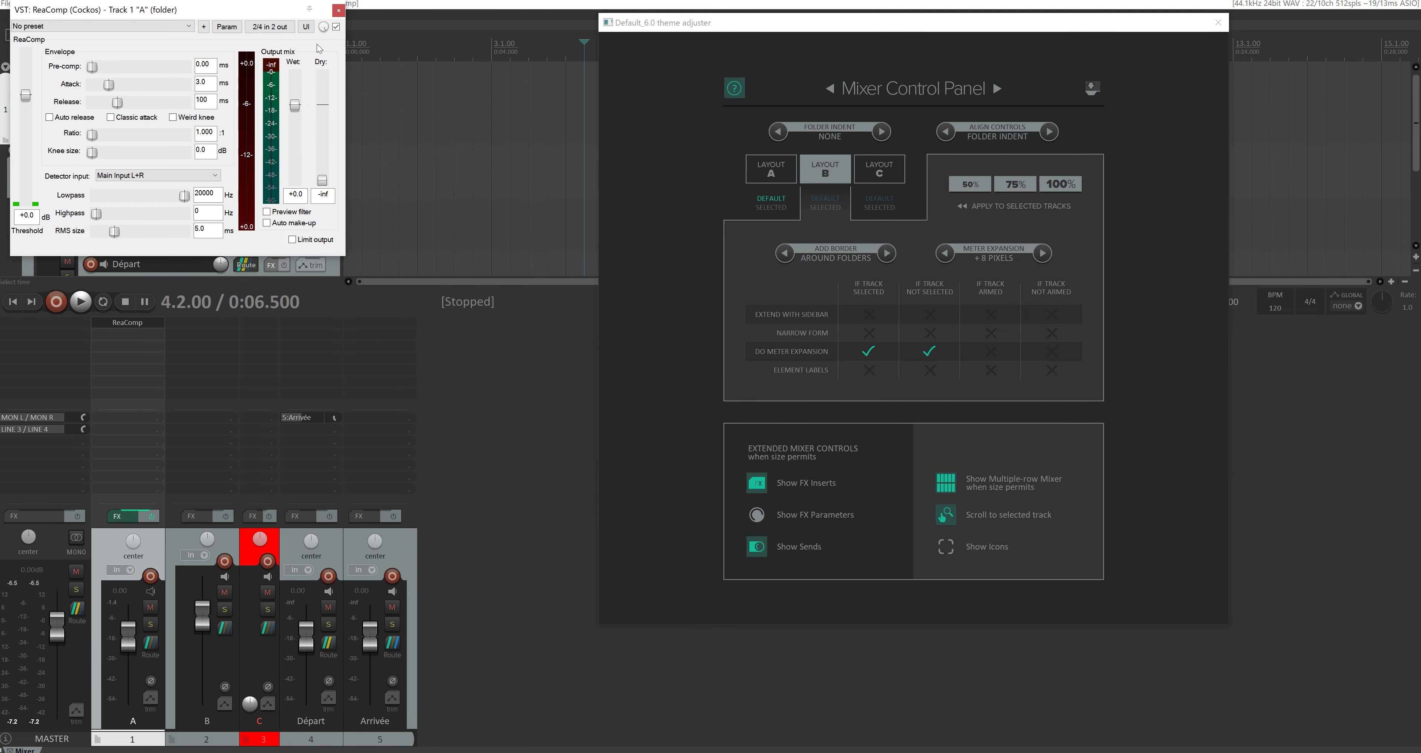
left_click_drag(271, 10, 499, 111)
left_click(521, 116)
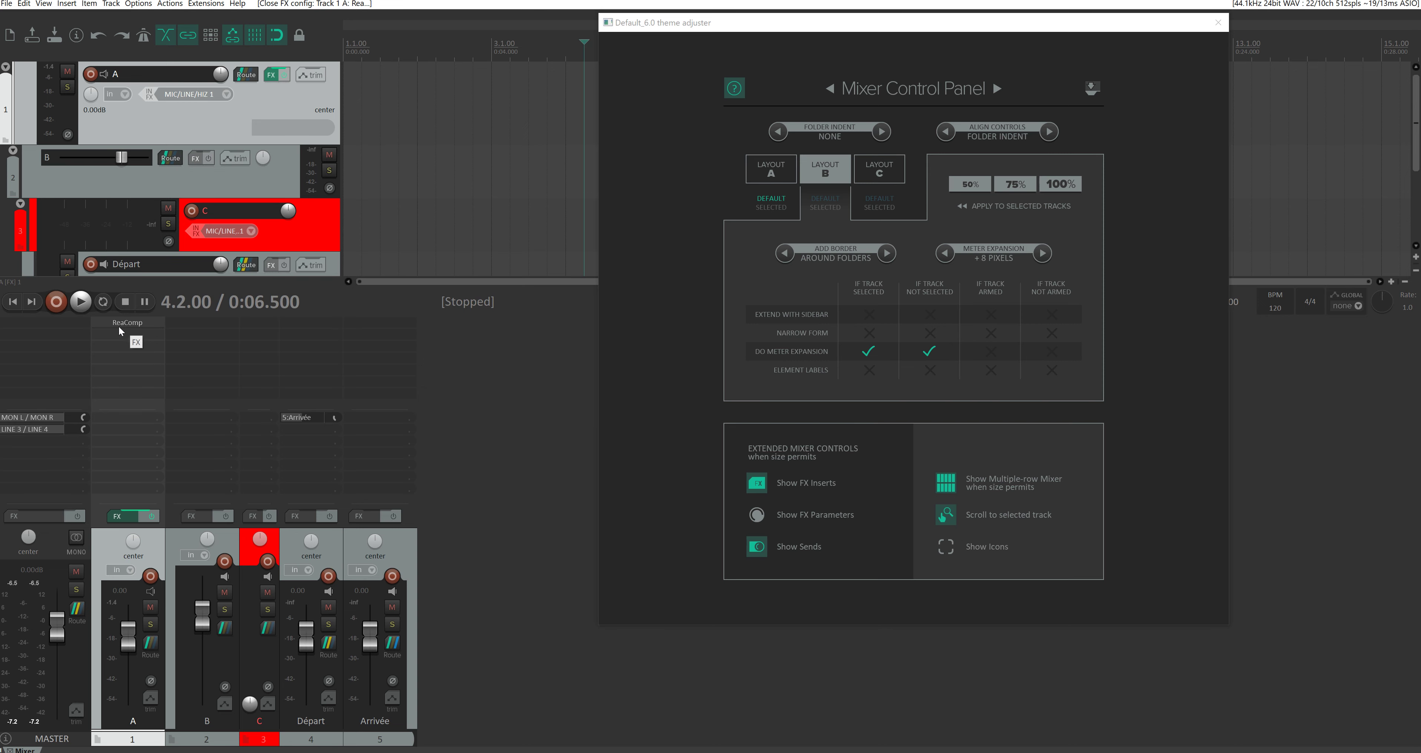
Hide and restore the mixer's FX inserts, and enable Show FX Parameters
left_click(755, 489)
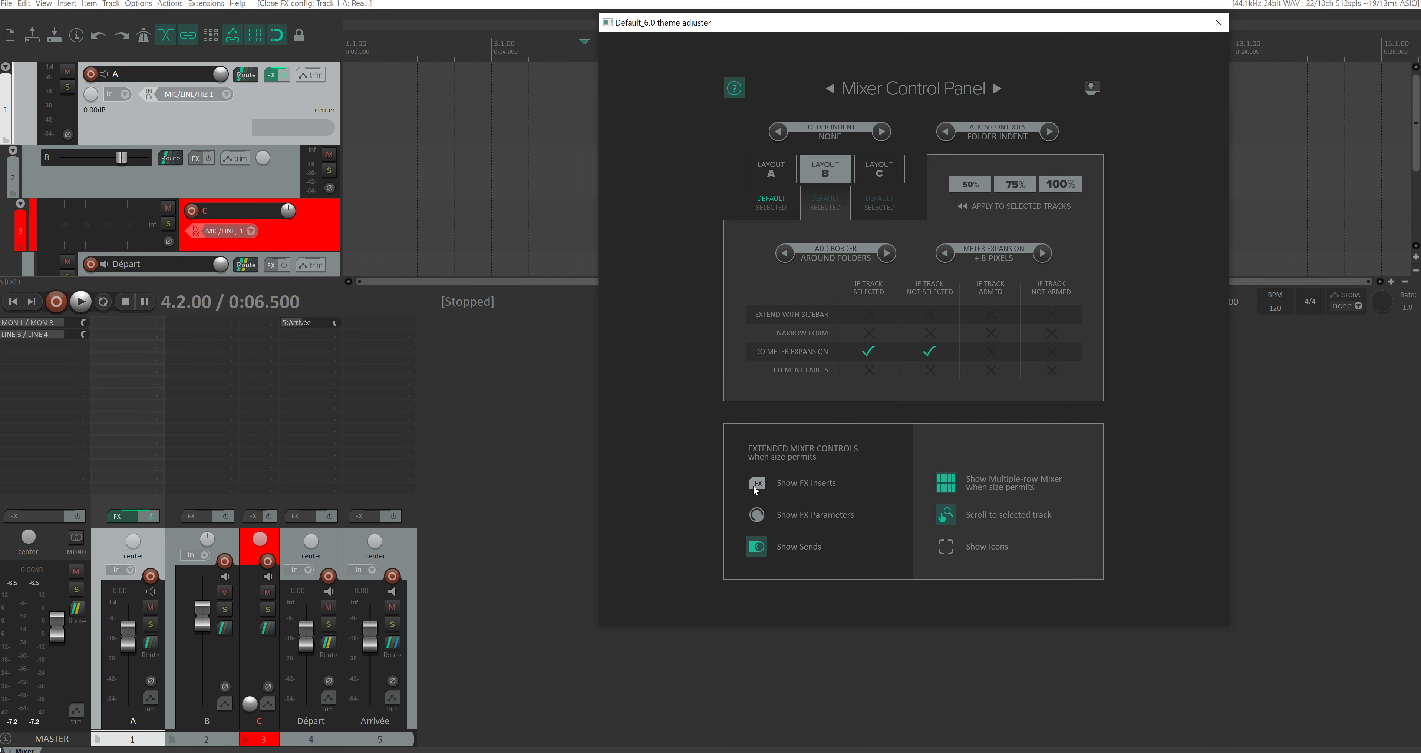
left_click(755, 488)
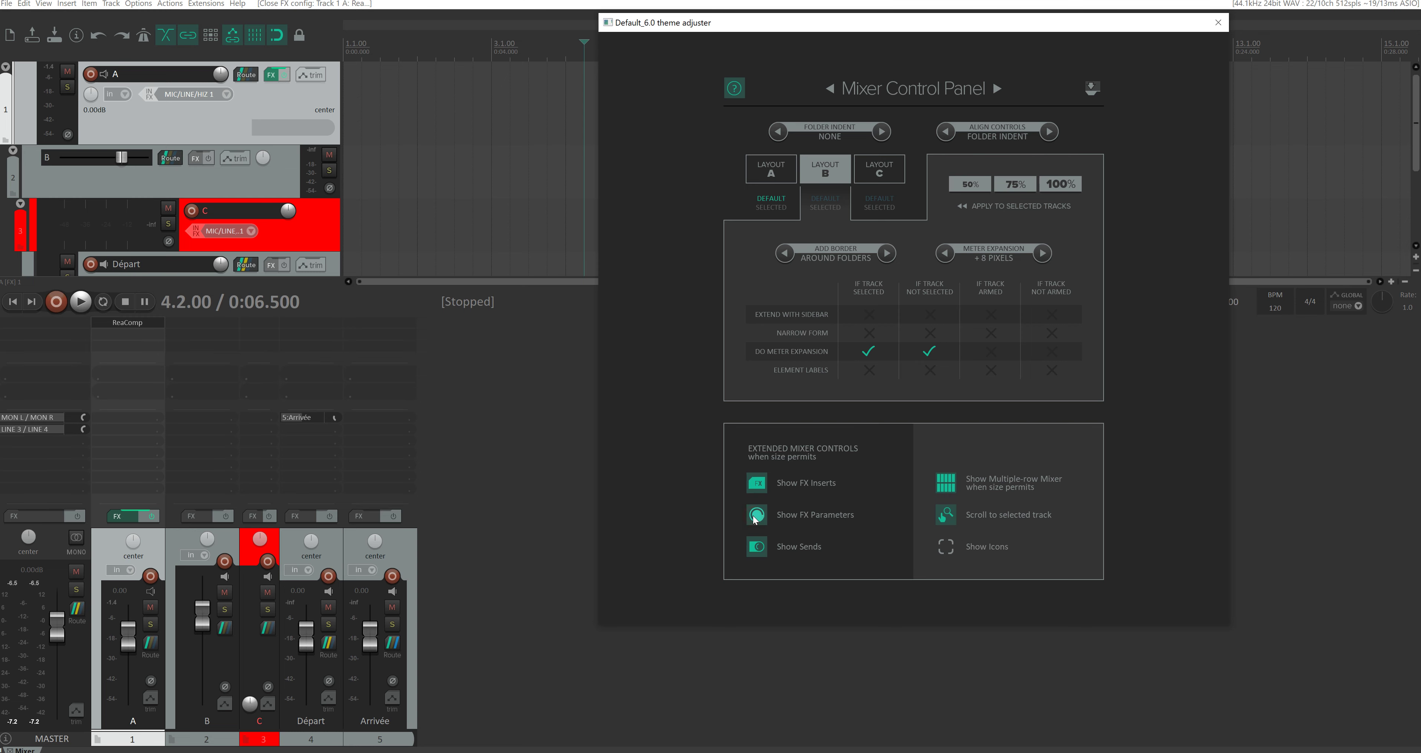
Set ReaComp's threshold on track A to -1.3 dB and show that parameter in the track controls
left_click(269, 76)
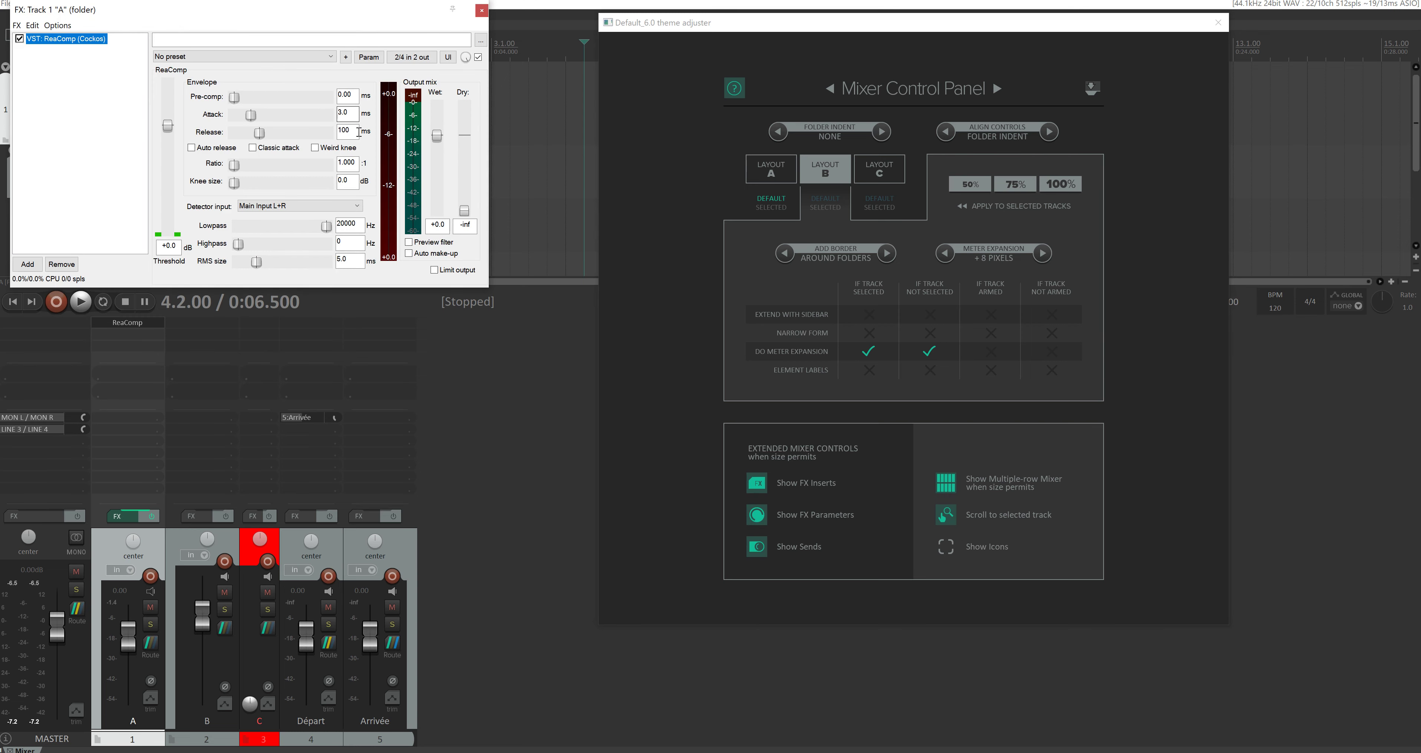
left_click_drag(379, 7, 834, 120)
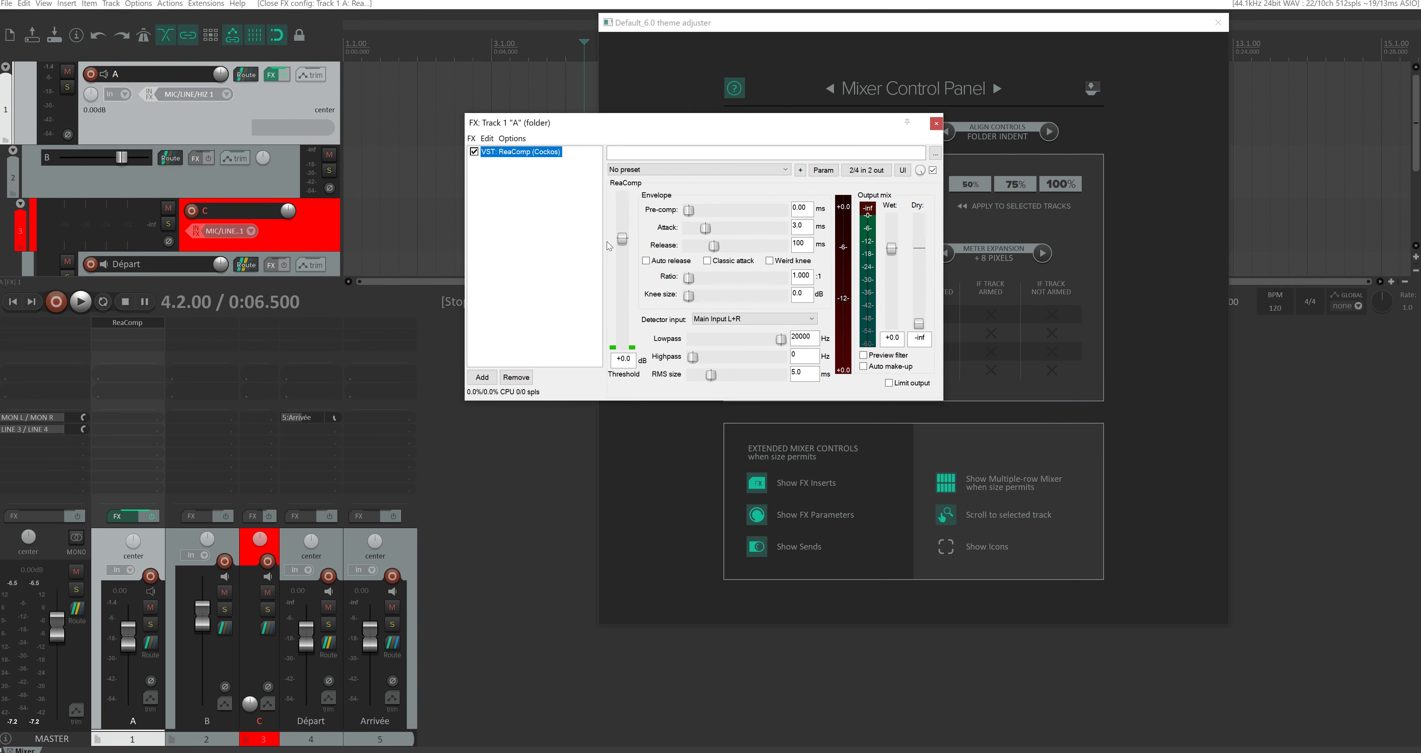
mouse_move(618, 238)
left_mouse_down()
mouse_move(619, 296)
mouse_move(621, 229)
mouse_move(622, 243)
left_mouse_up()
left_click(837, 170)
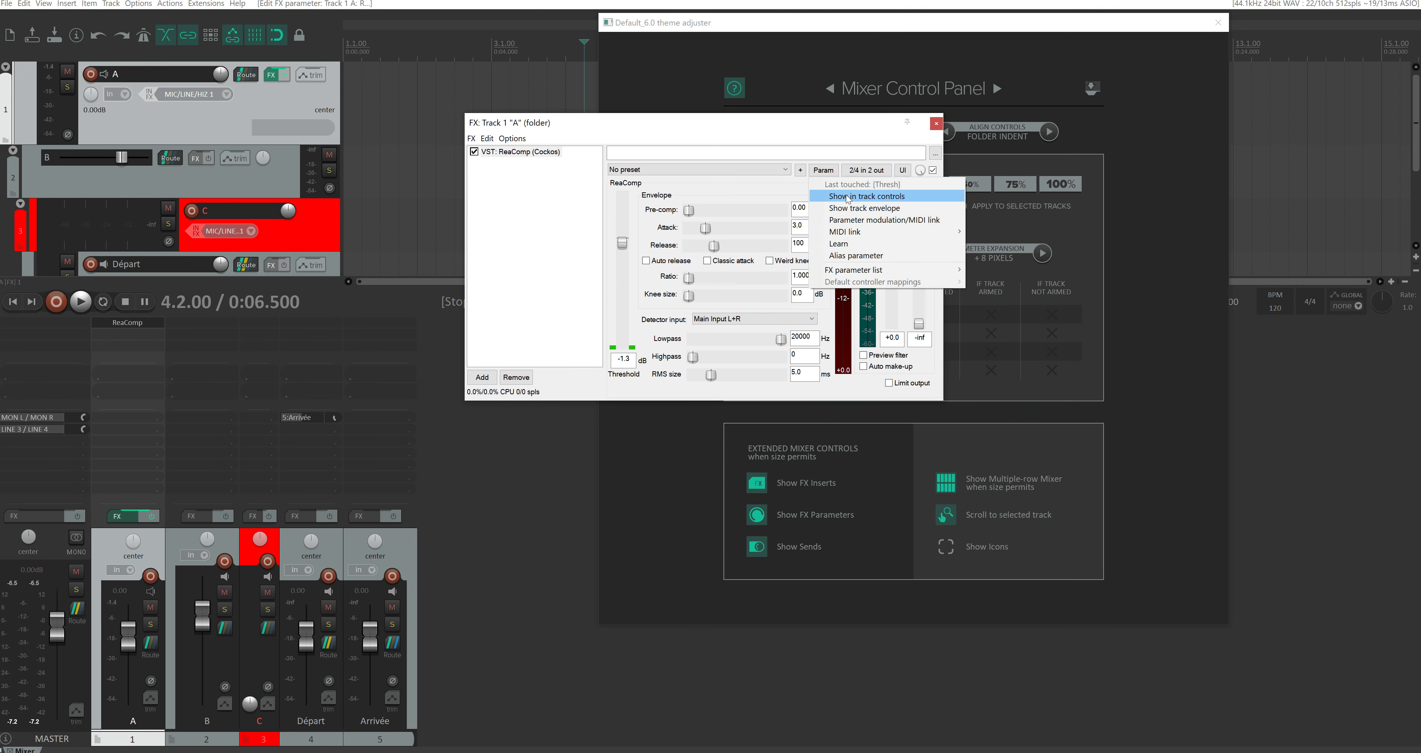
left_click(847, 197)
left_click(936, 123)
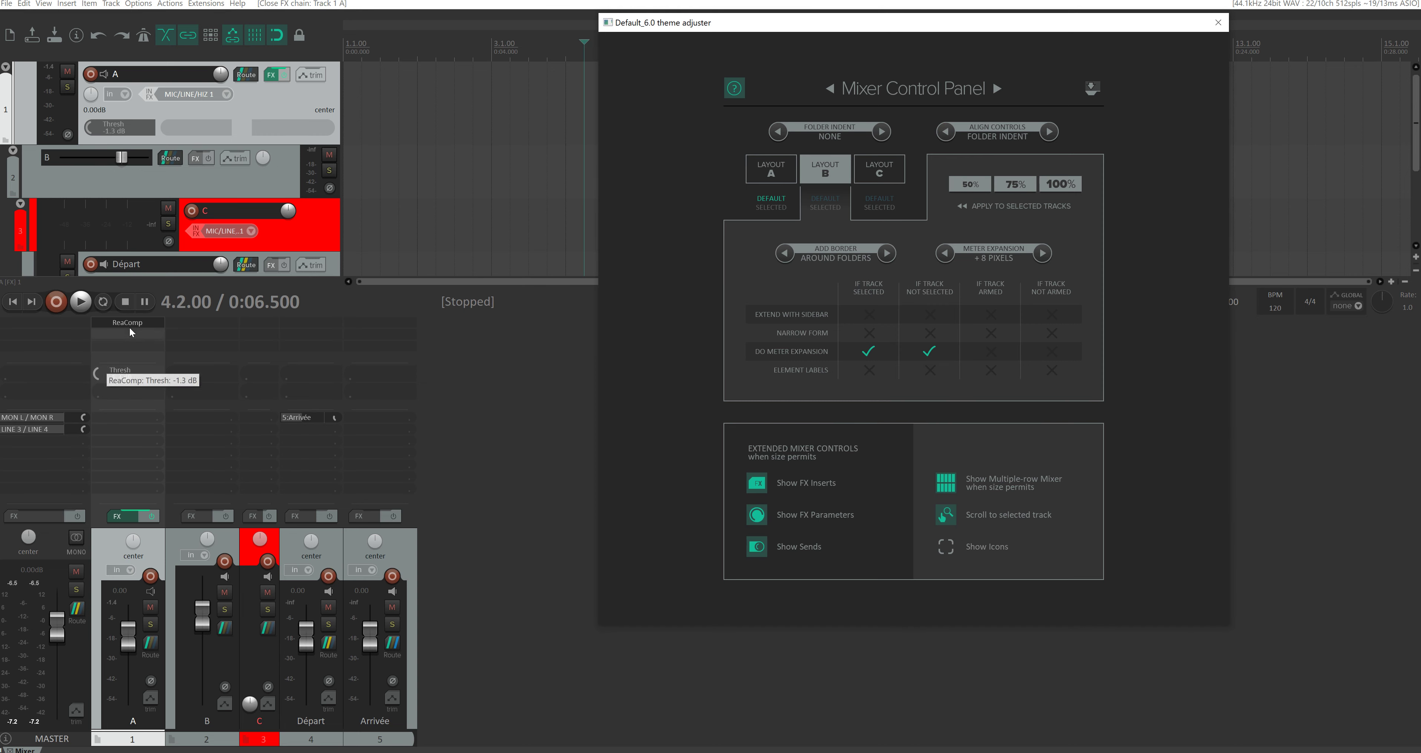
Adjust ReaComp's threshold to about -4.2 dB from track A's mixer strip
left_click(93, 371)
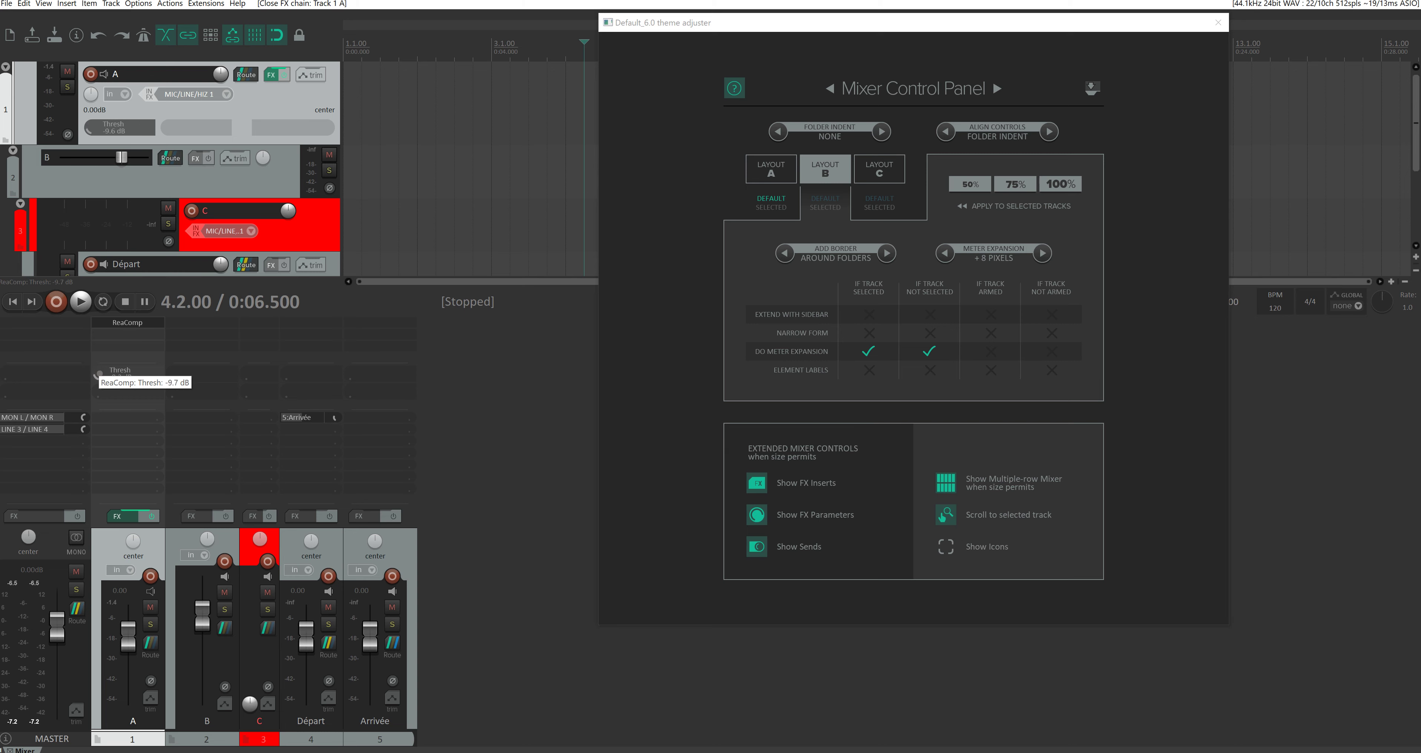
left_click_drag(95, 375, 95, 377)
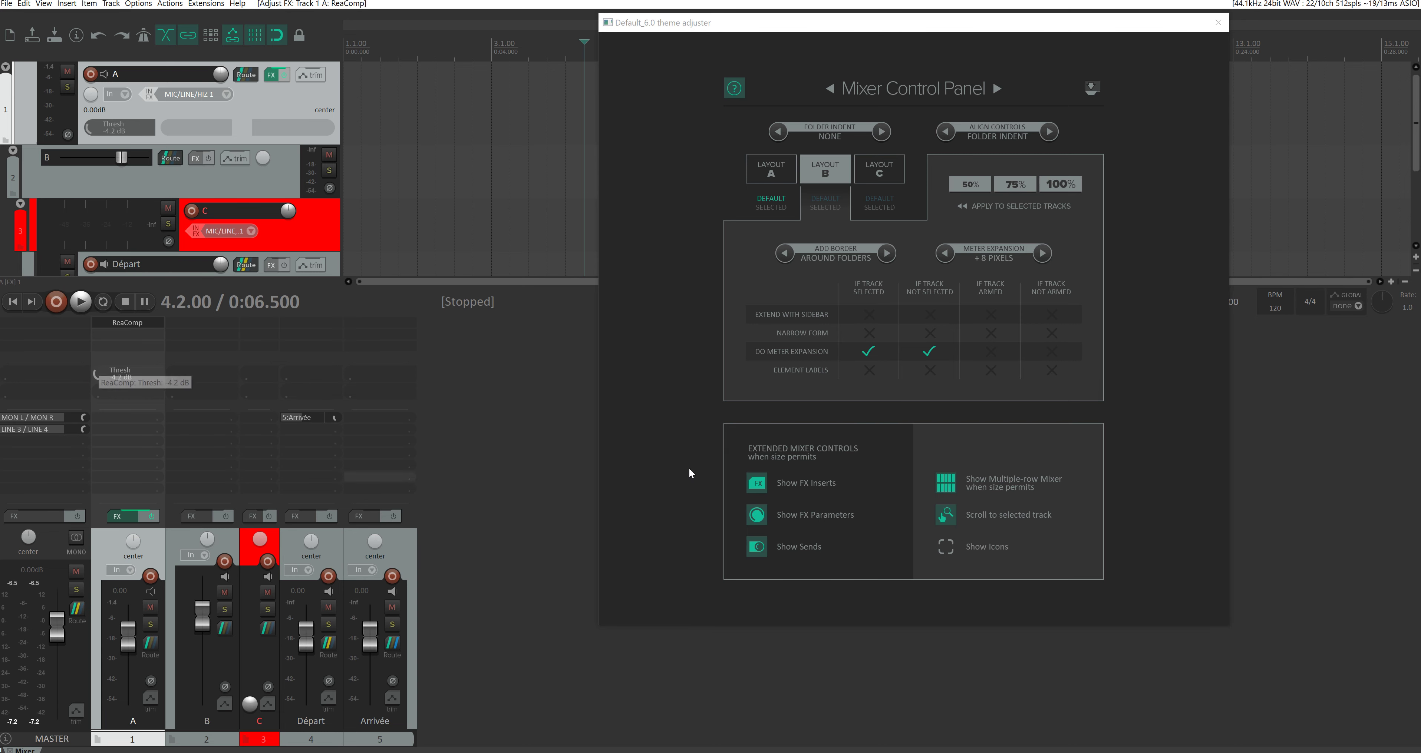
Hide and restore the mixer's sends, and lower Départ's send to Arrivée to about -19.9 dB
left_click(757, 547)
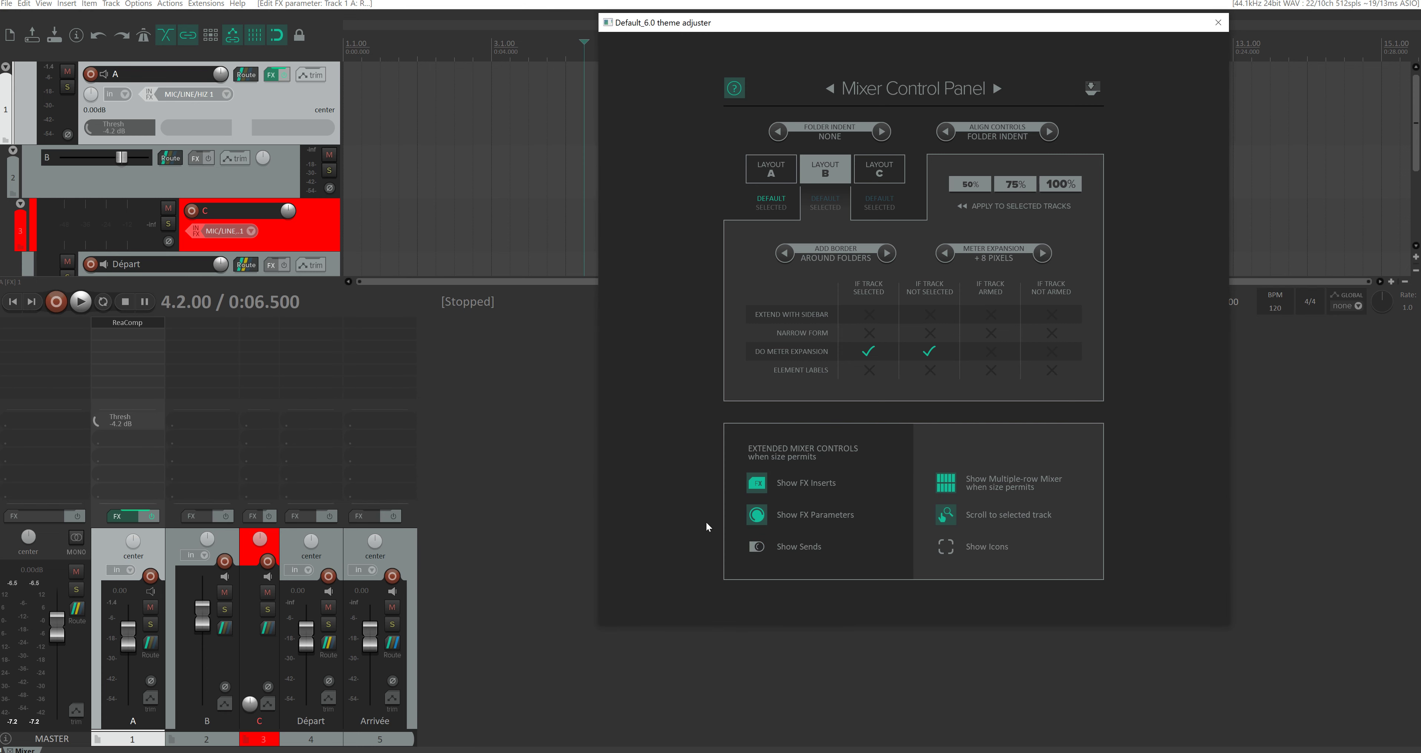
left_click(740, 551)
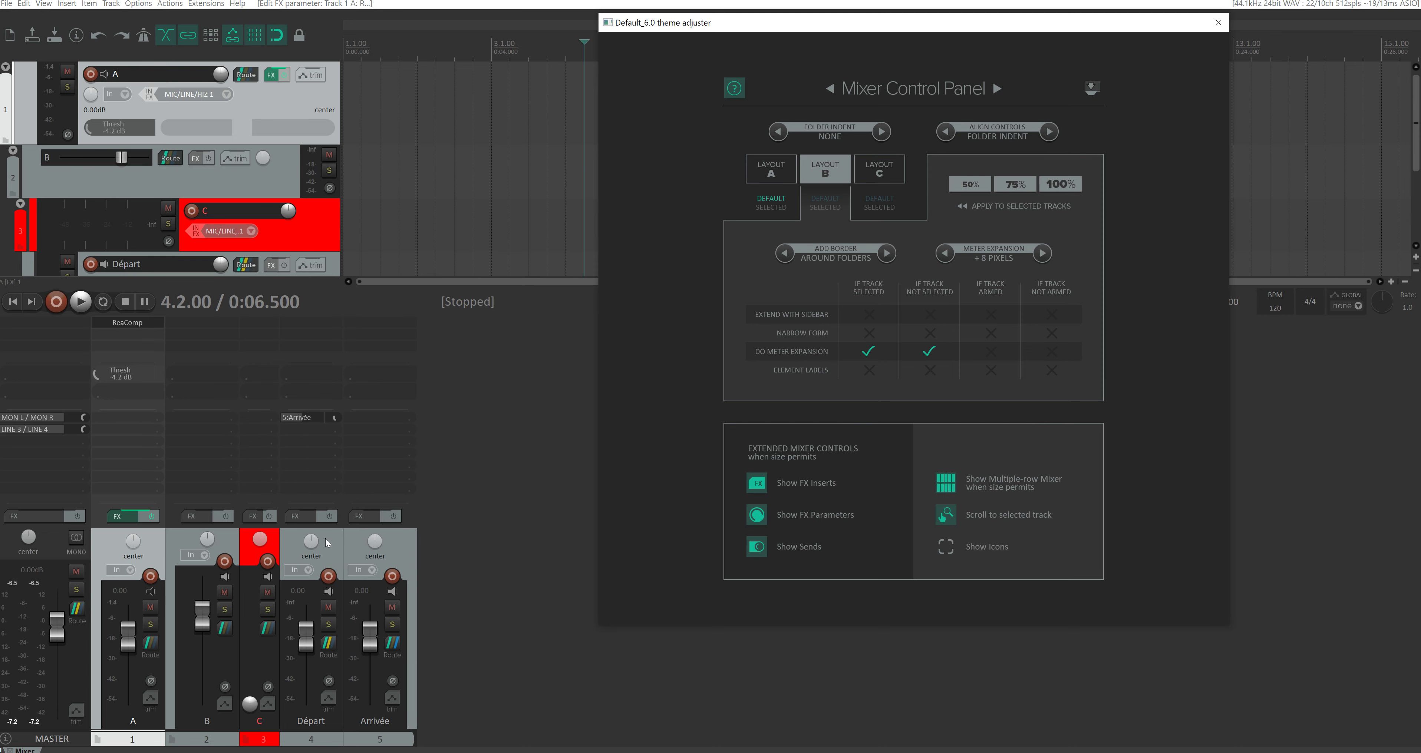
left_click_drag(336, 416, 336, 427)
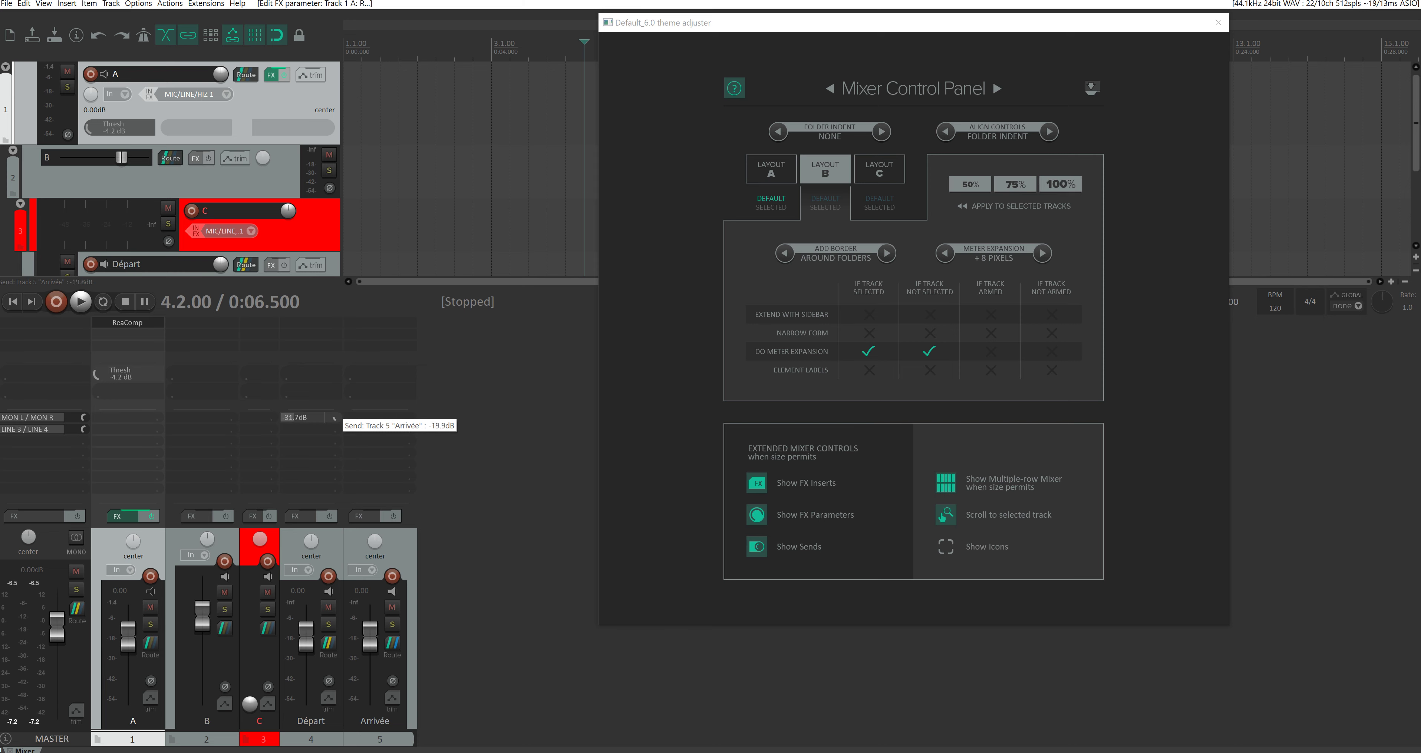
Hide and restore the mixer's FX inserts, FX parameters and sends all together
left_click(761, 547)
left_click(757, 492)
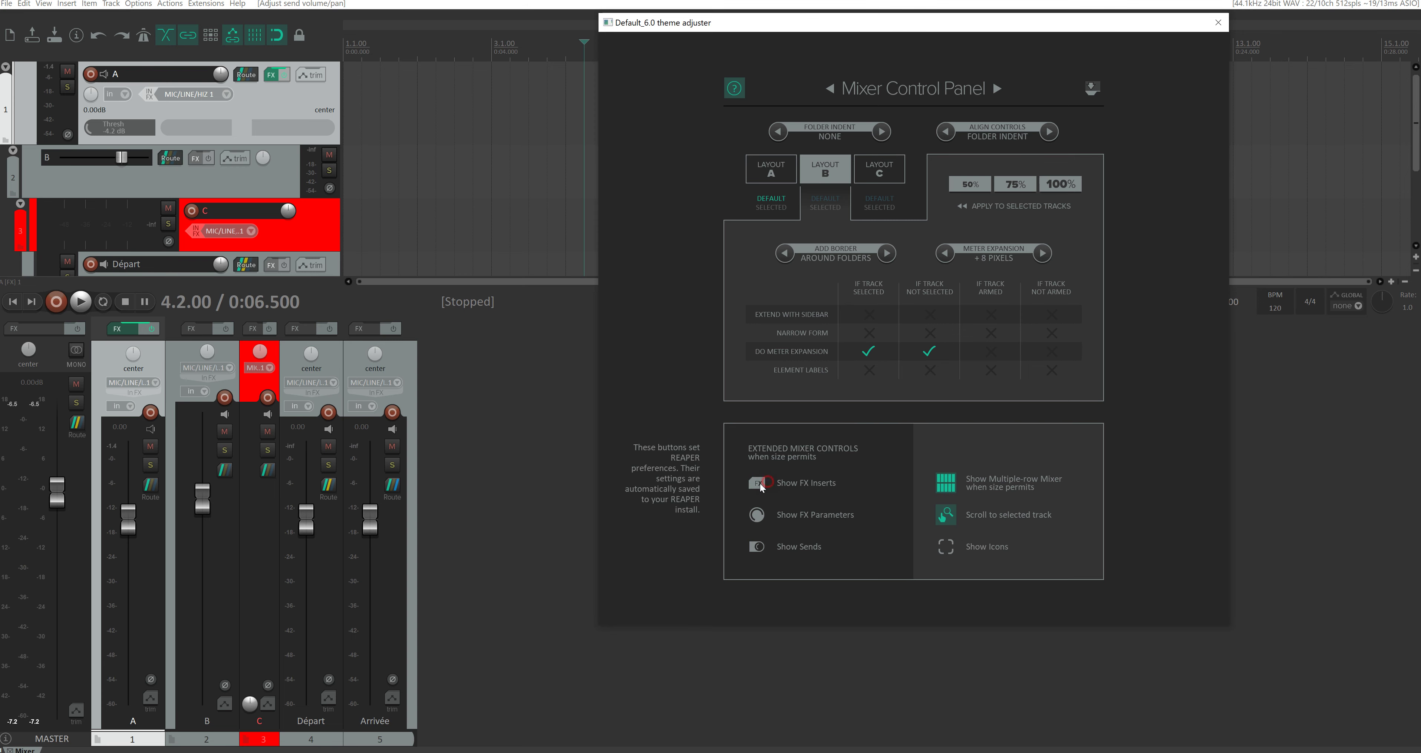
left_click(775, 485)
left_click(756, 548)
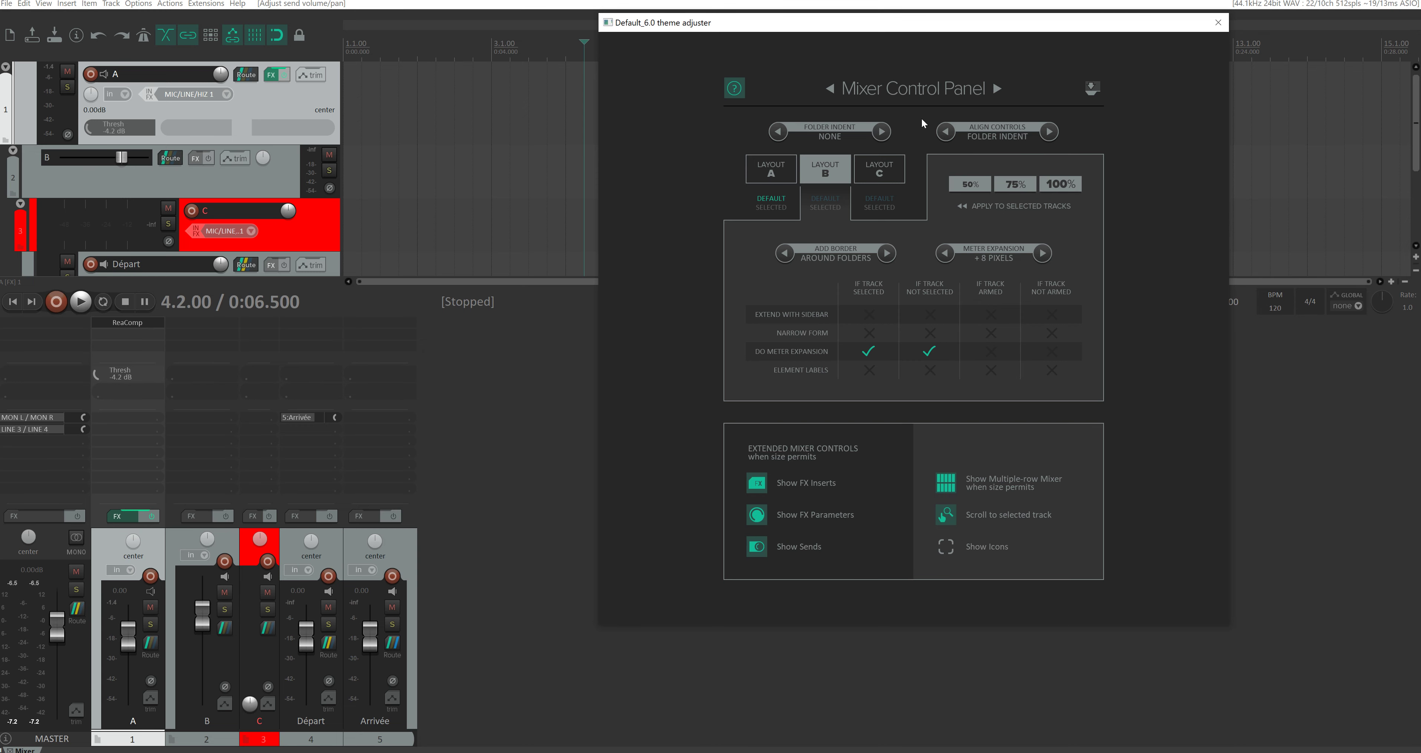
Clear the theme adjuster away from the mixer and add new tracks until the project has 38 tracks
left_click_drag(912, 23, 1151, 25)
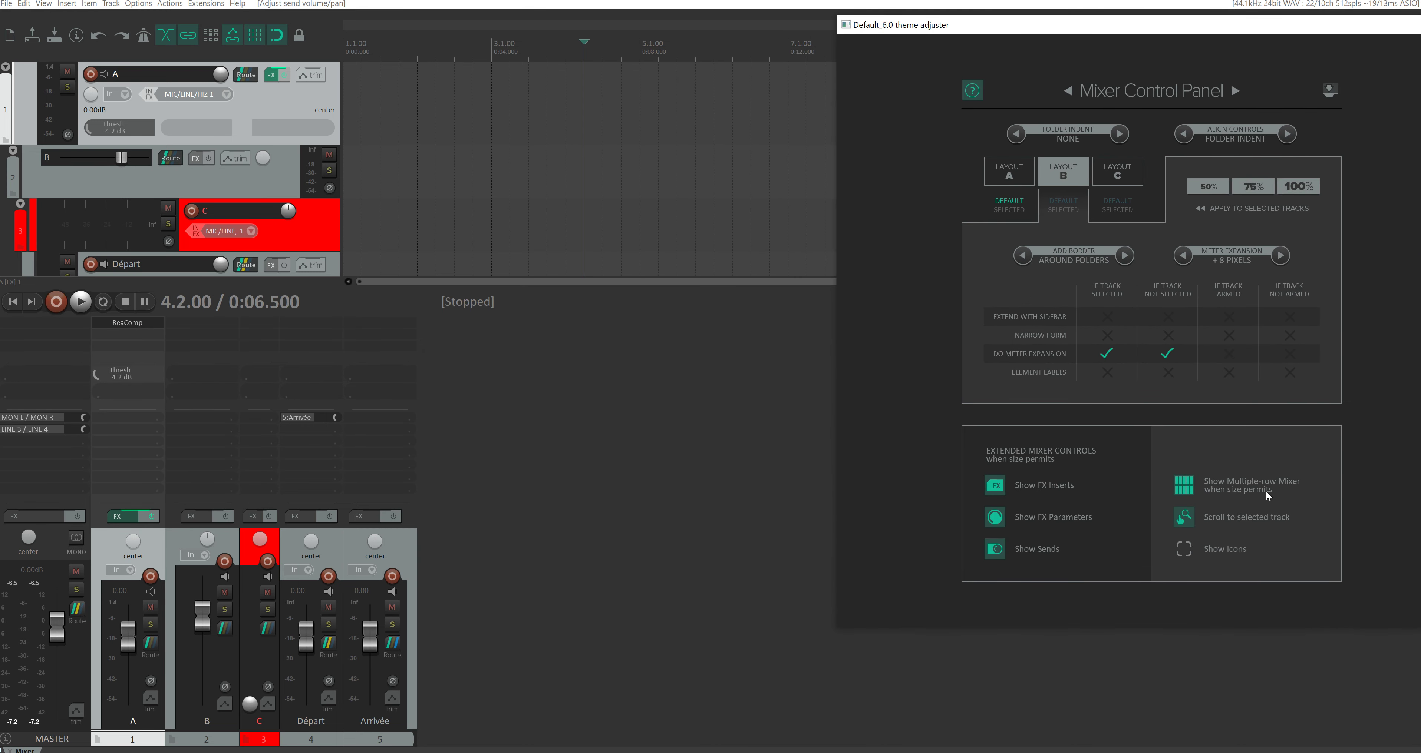
double_click(610, 554)
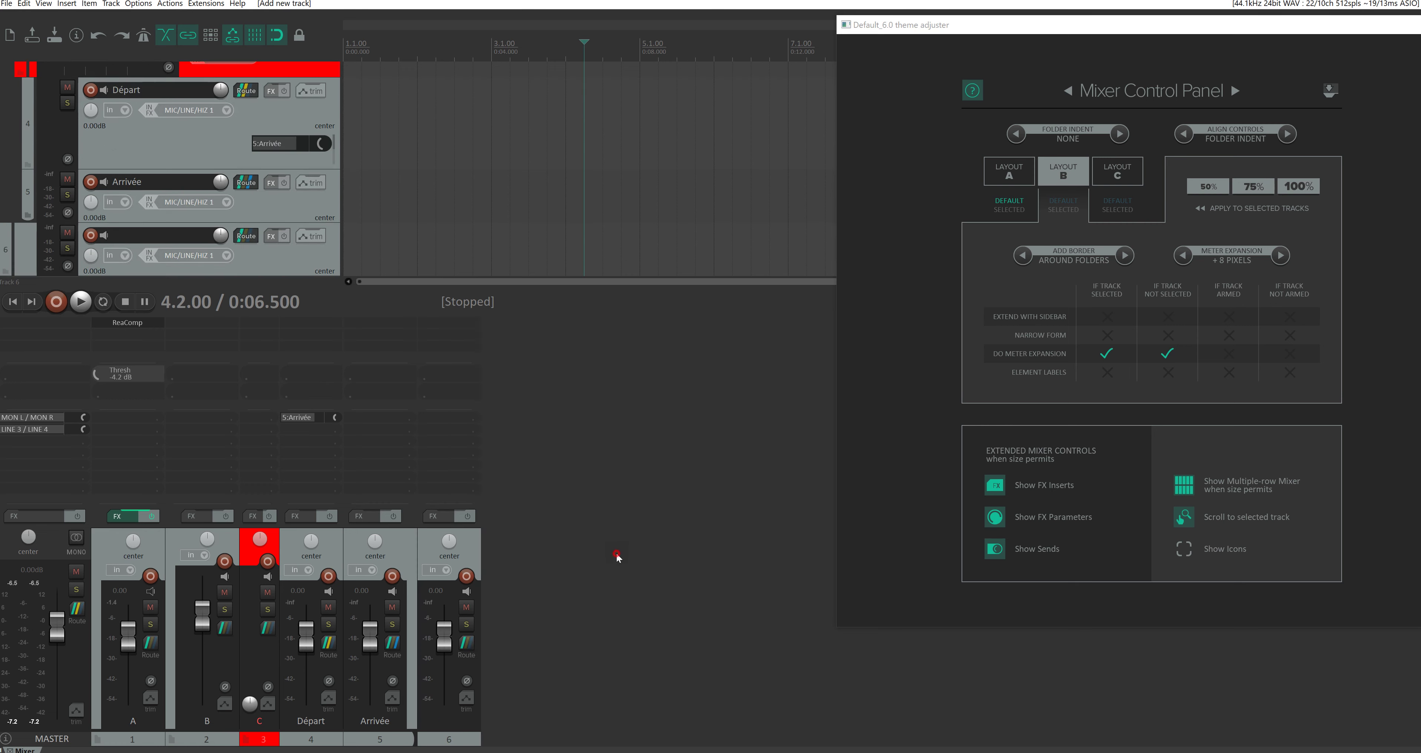
double_click(618, 560)
double_click(672, 571)
double_click(672, 571)
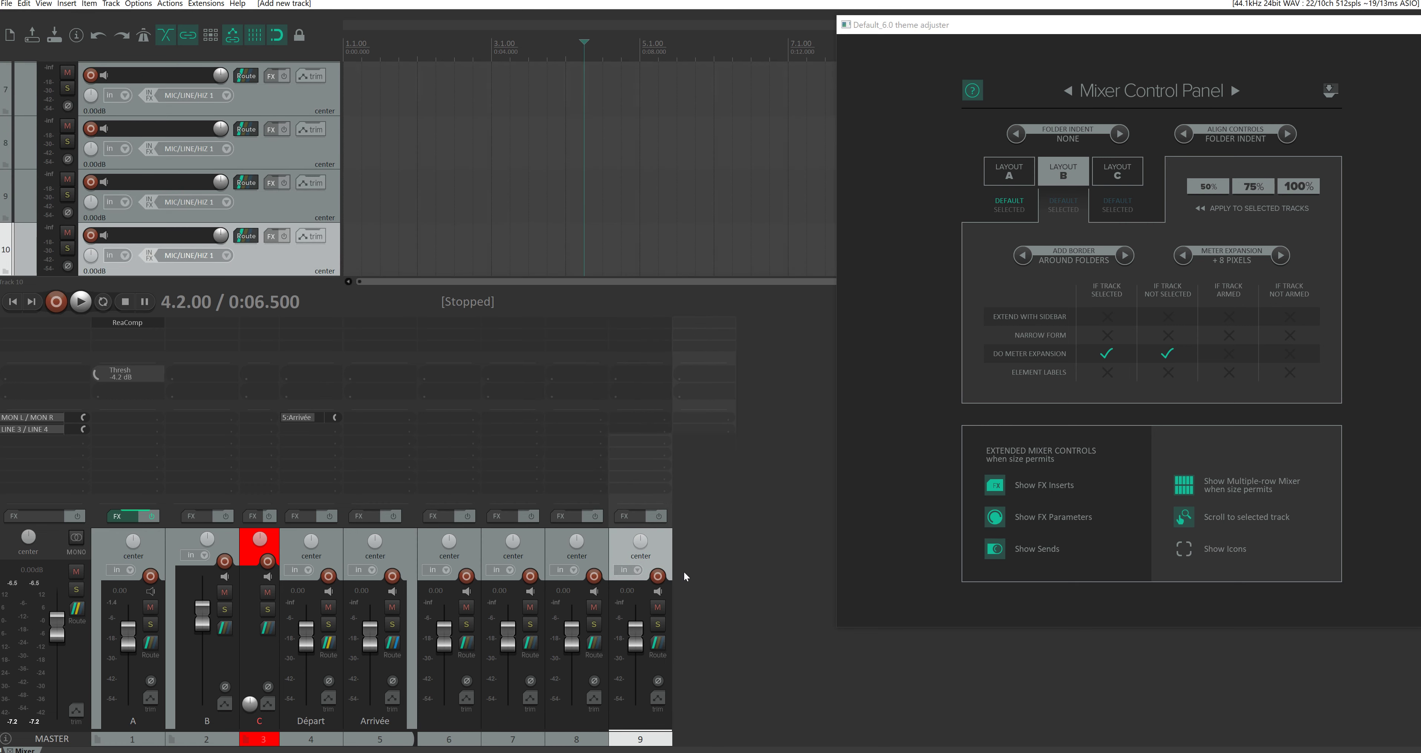
key("ctrl+t")
key("ctrl+t")
key("ctrl+t")
key("ctrl+t")
key("ctrl+t")
key("ctrl+t")
key("ctrl+t")
key("ctrl+t")
key("ctrl+t")
key("ctrl+t")
key("ctrl+t")
key("ctrl+t")
key("ctrl+t")
key("ctrl+t")
key("ctrl+t")
key("ctrl+t")
key("ctrl+t")
key("ctrl+t")
key("ctrl+t")
key("ctrl+t")
key("ctrl+t")
key("ctrl+t")
key("ctrl+t")
key("ctrl+t")
key("ctrl+t")
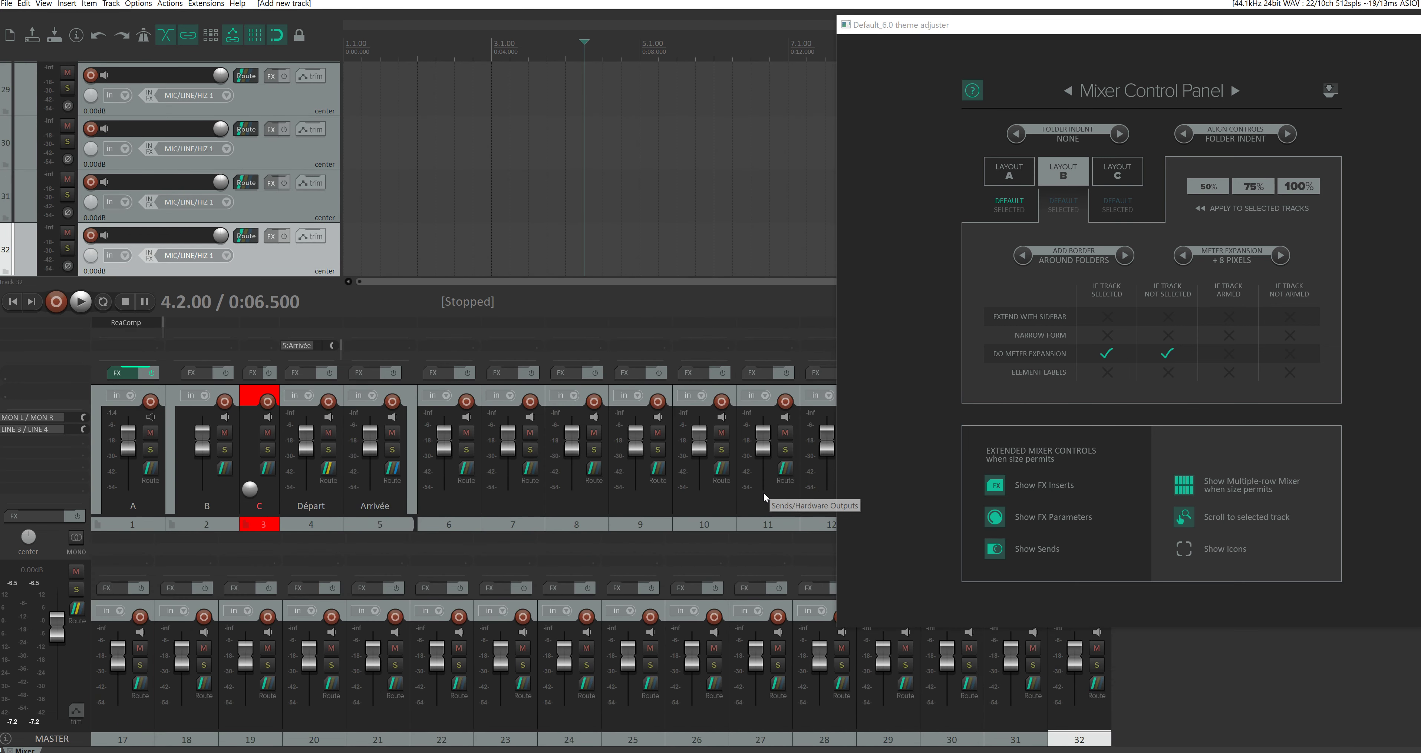
key("ctrl+t")
key("ctrl+t")
key("ctrl+t")
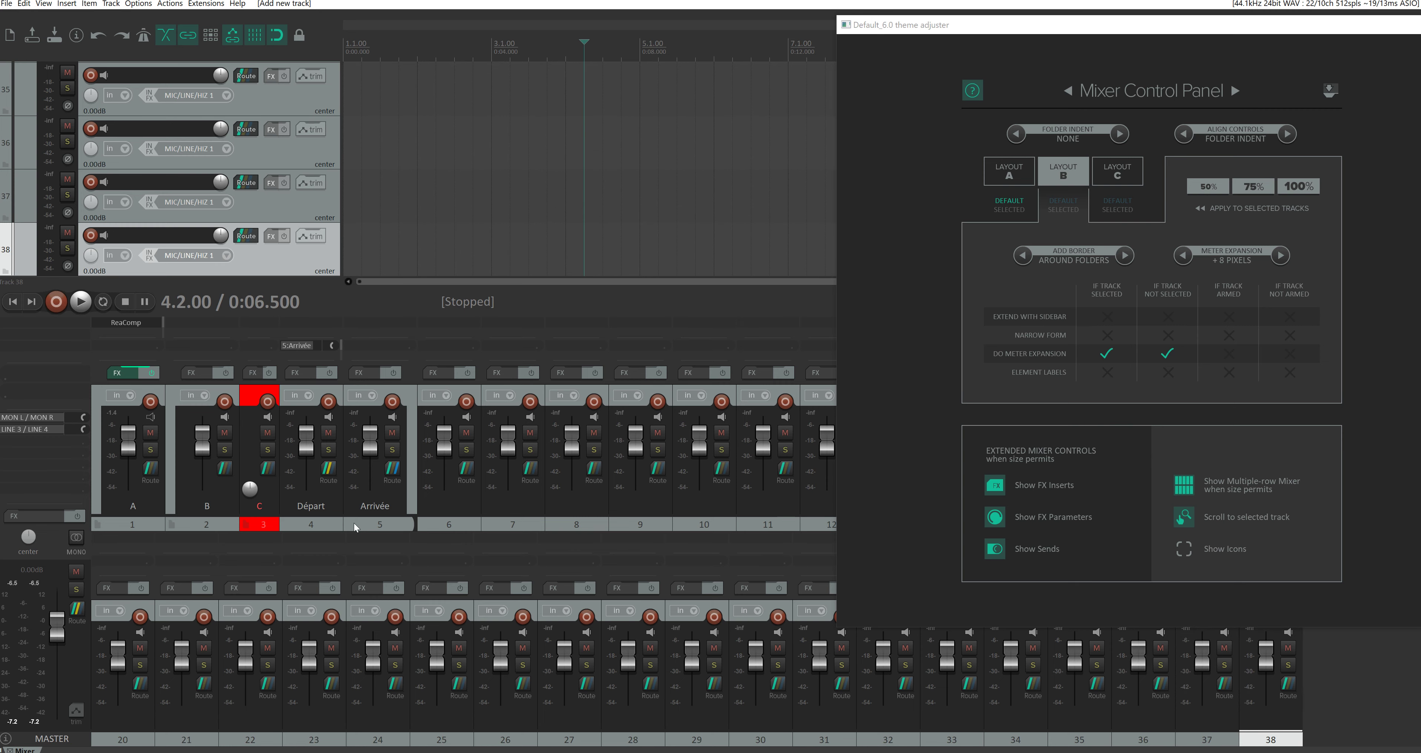
Turn off the multiple-row mixer display and look through the single row of mixer strips
left_click_drag(992, 30, 1094, 63)
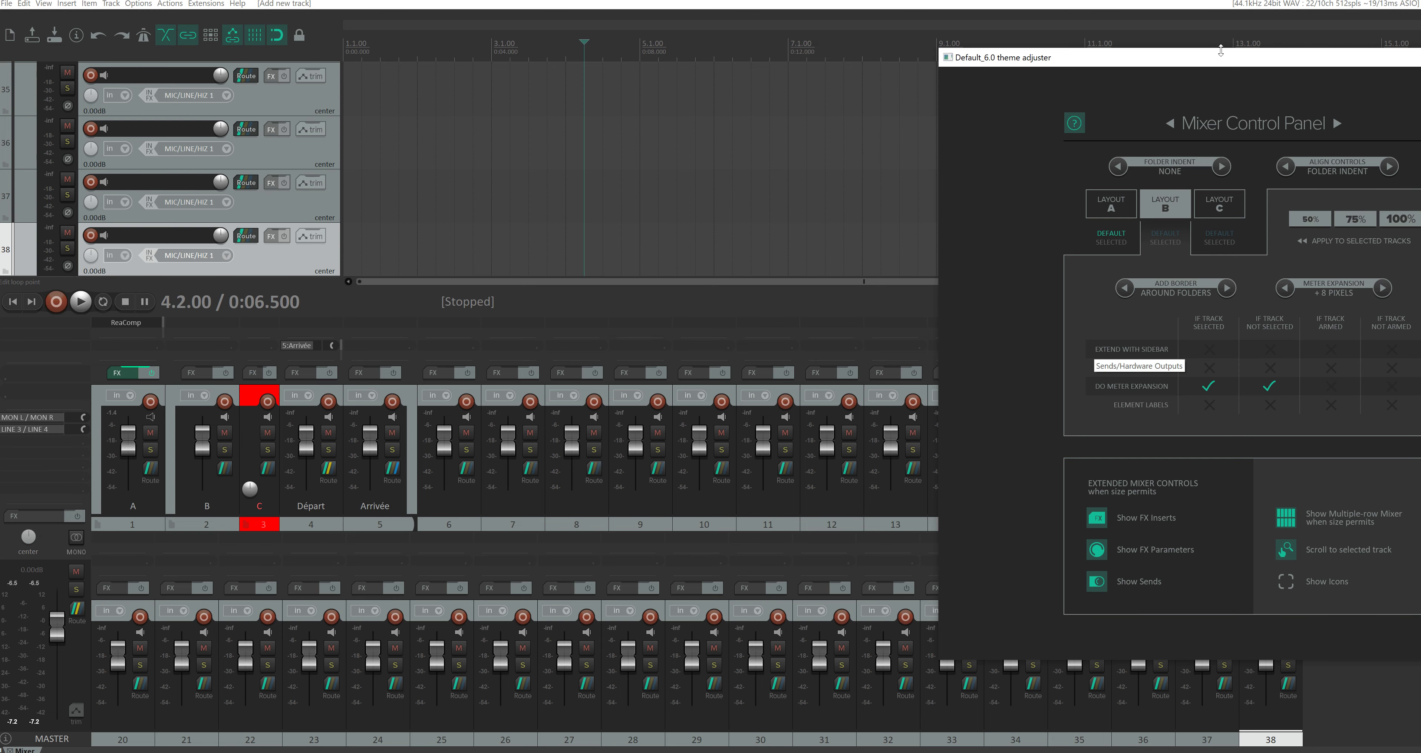
left_click_drag(1220, 50, 1042, 41)
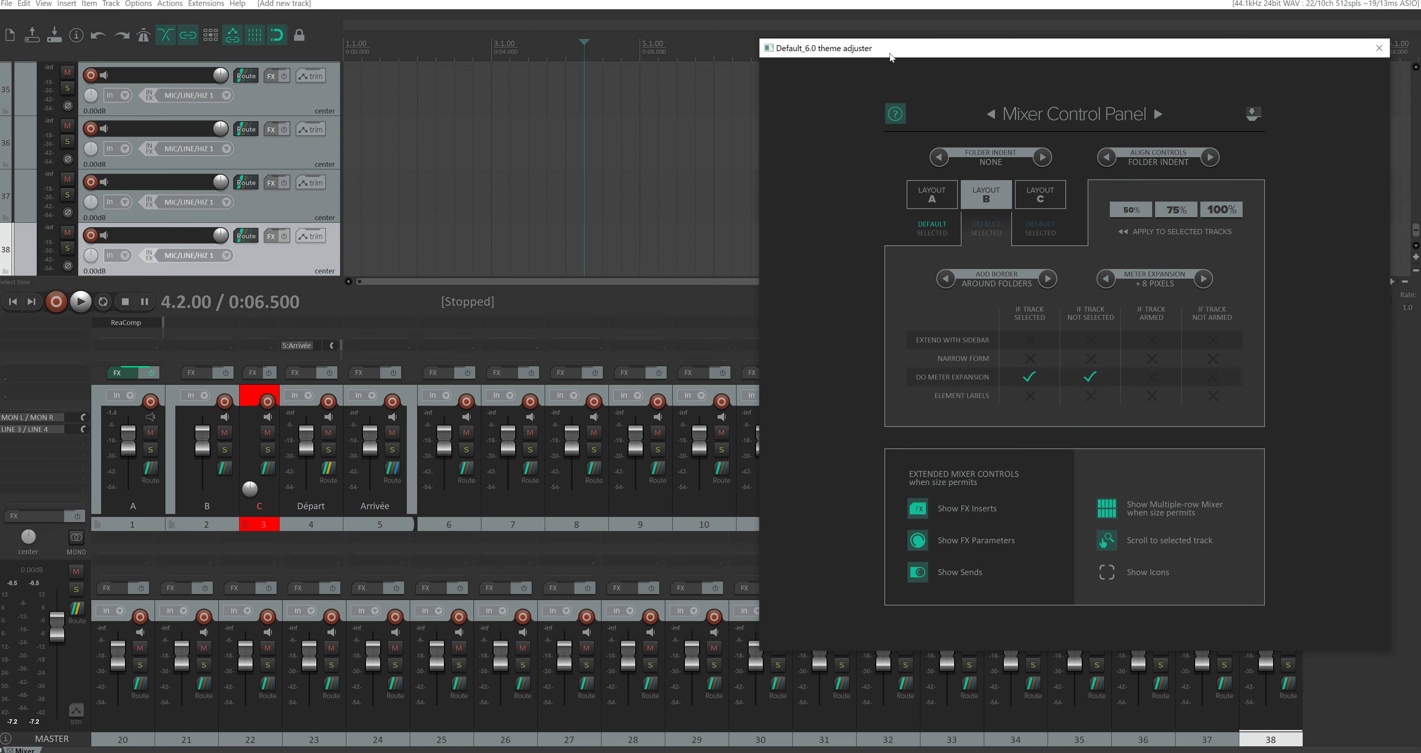
left_click_drag(890, 51, 610, 87)
left_click_drag(367, 67, 772, 66)
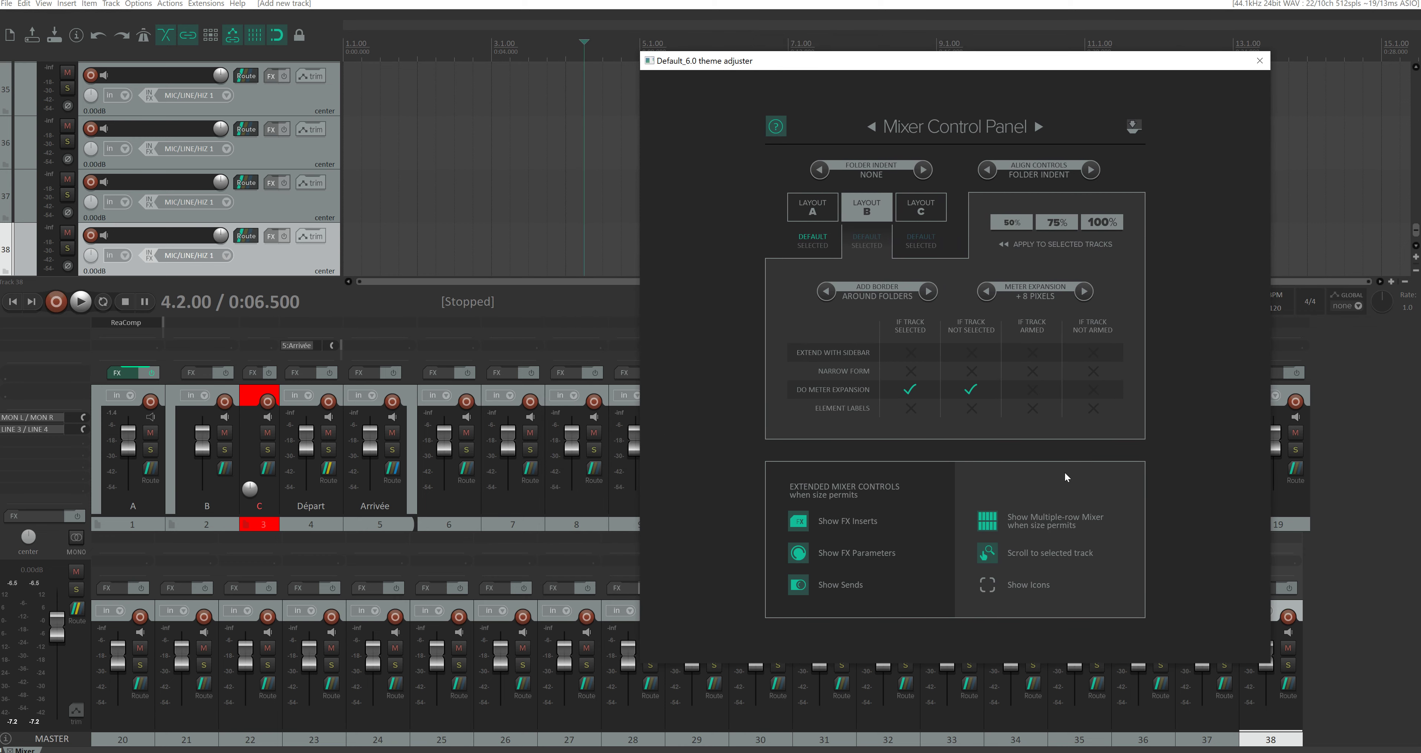
left_click(988, 522)
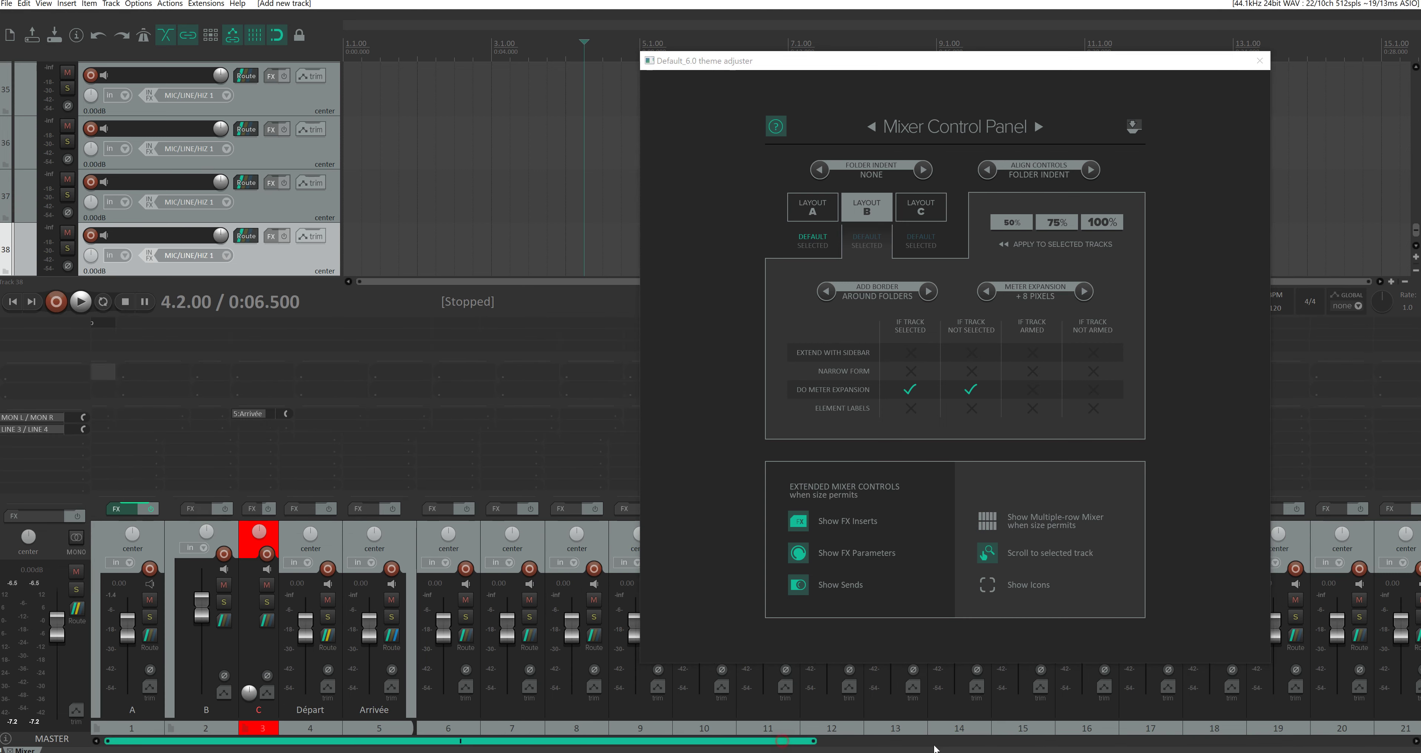
left_click_drag(786, 741, 1380, 742)
Test Scroll to selected track by selecting track 35, track 36 and track A in the track list
left_click(985, 555)
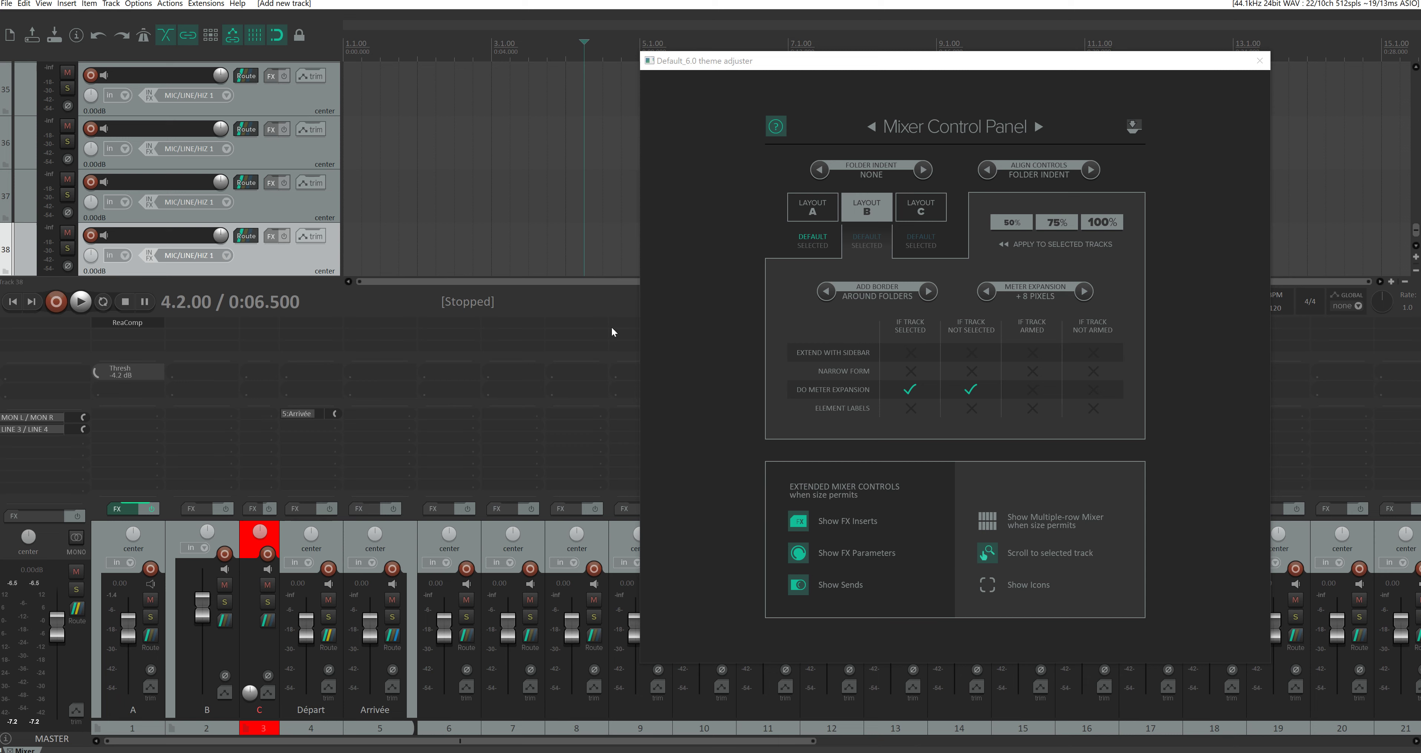
scroll(393, 142, "up", 5)
left_click(297, 99)
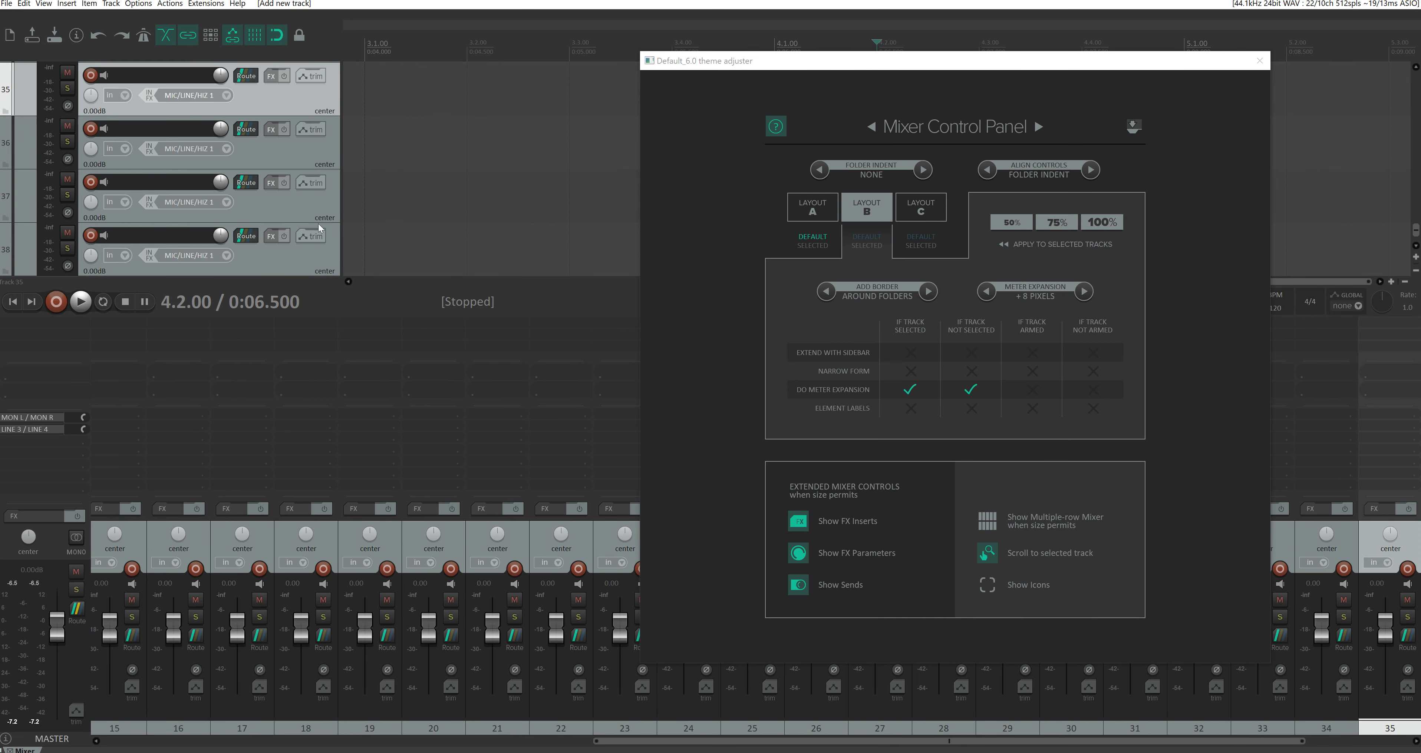
left_click(319, 154)
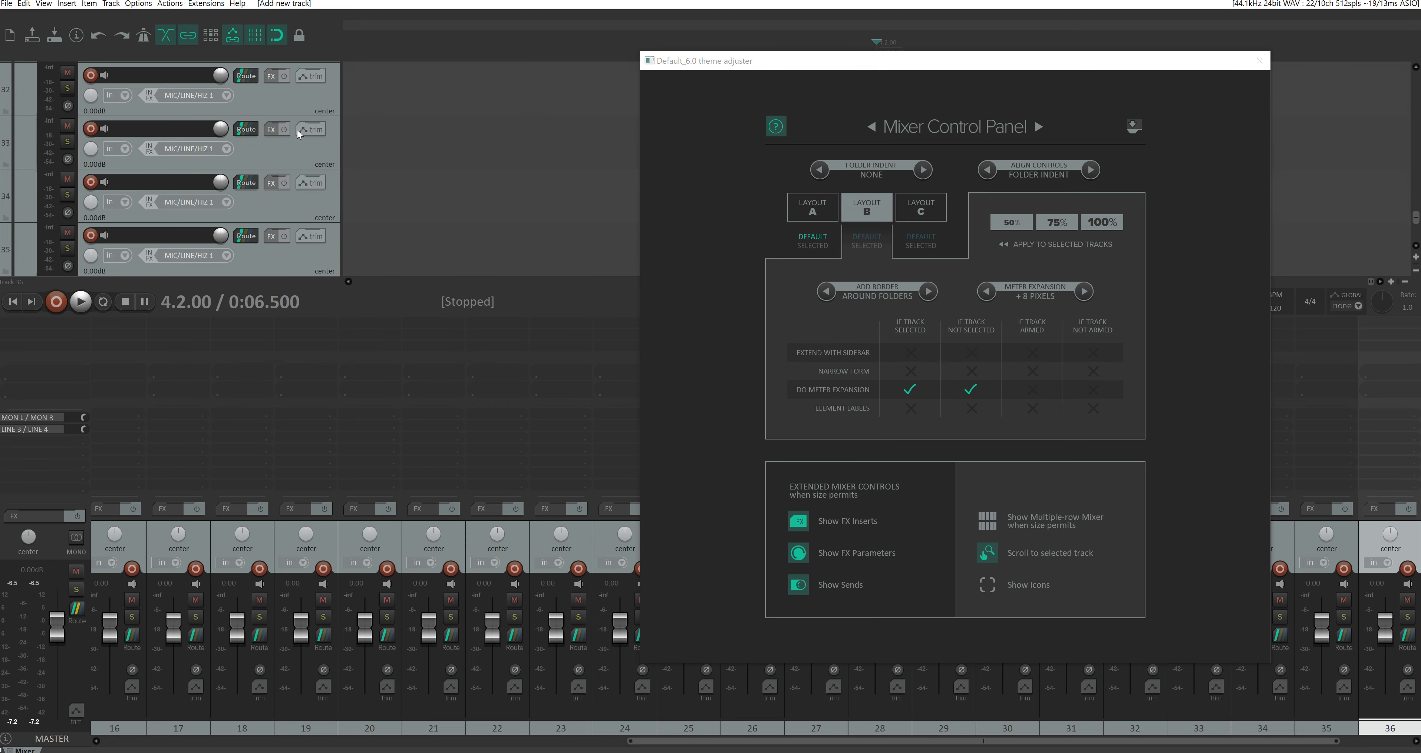
scroll(298, 133, "up", 10)
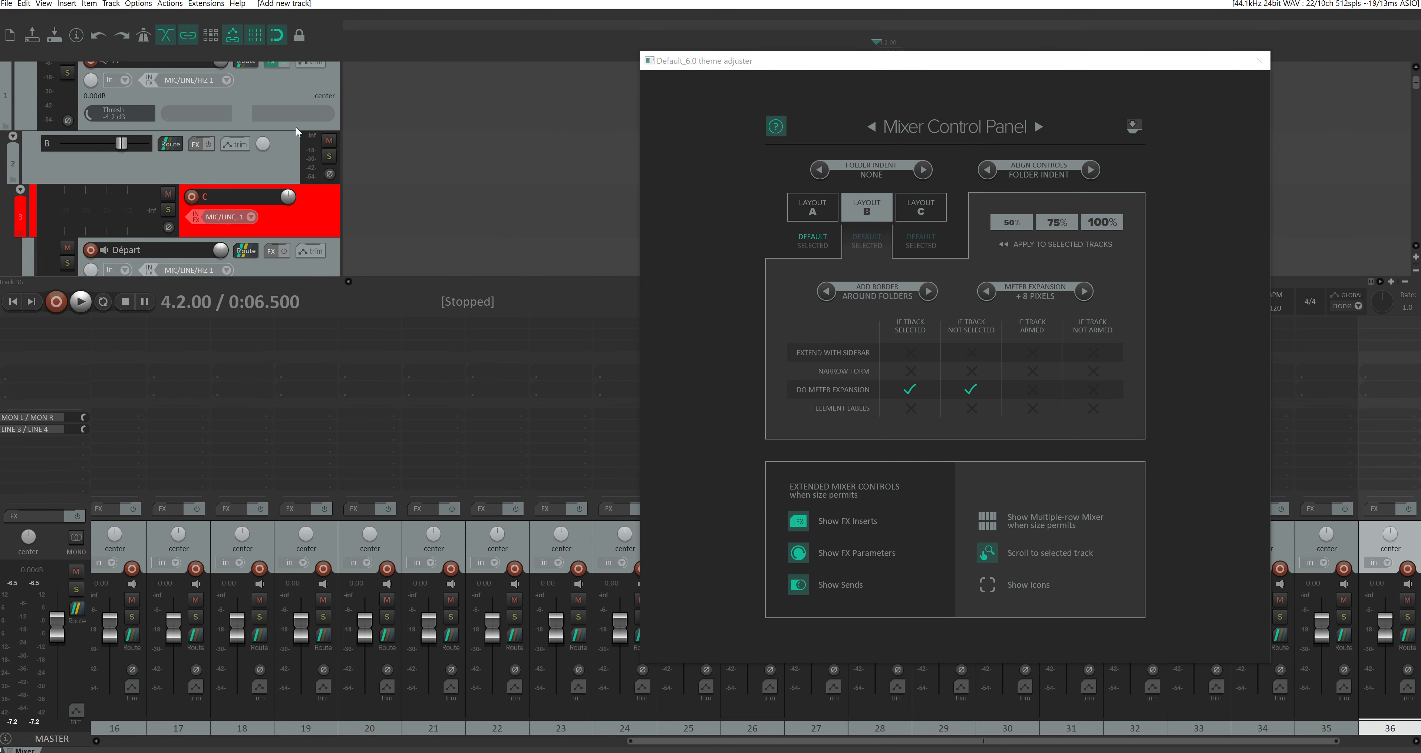
left_click(294, 100)
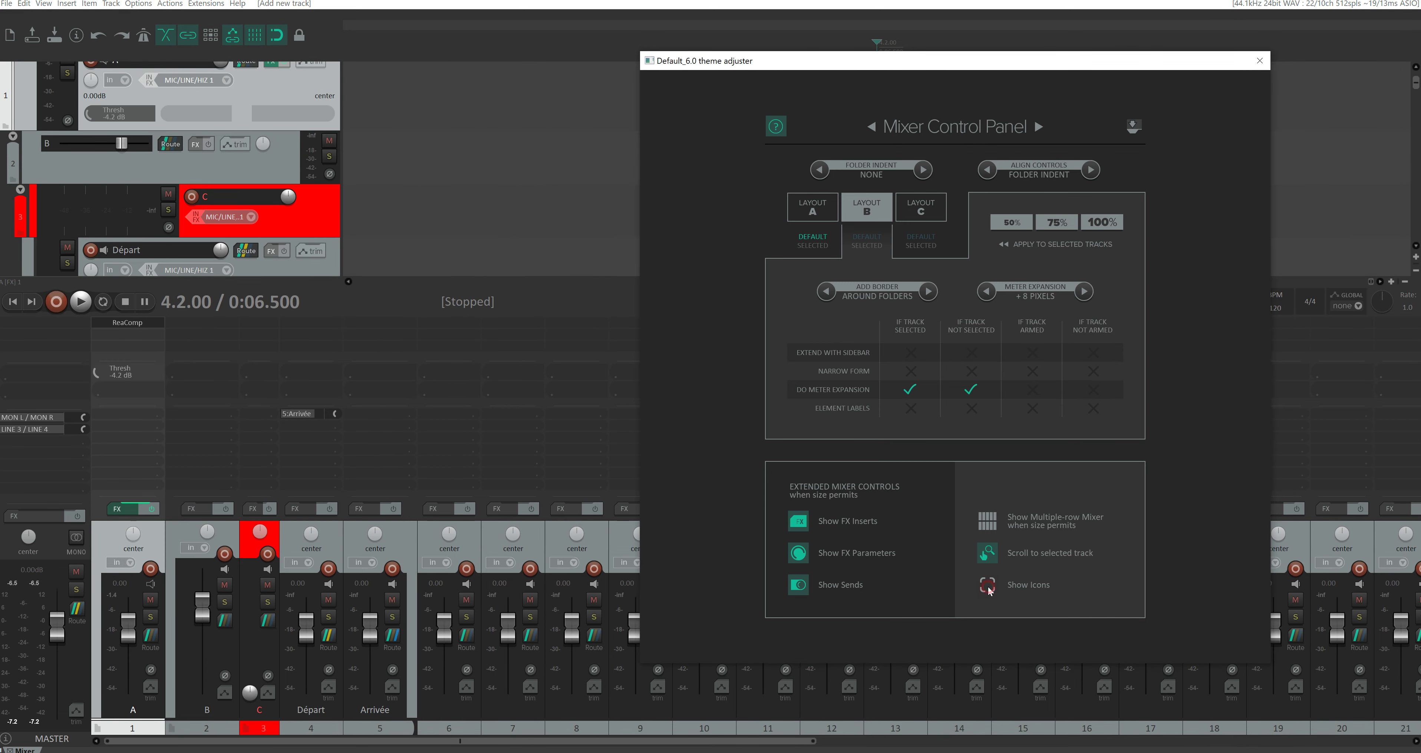
Enable Show Icons for the mixer and assign the amp_combo.png track icon to track 6
left_click(987, 587)
scroll(190, 251, "down", 4)
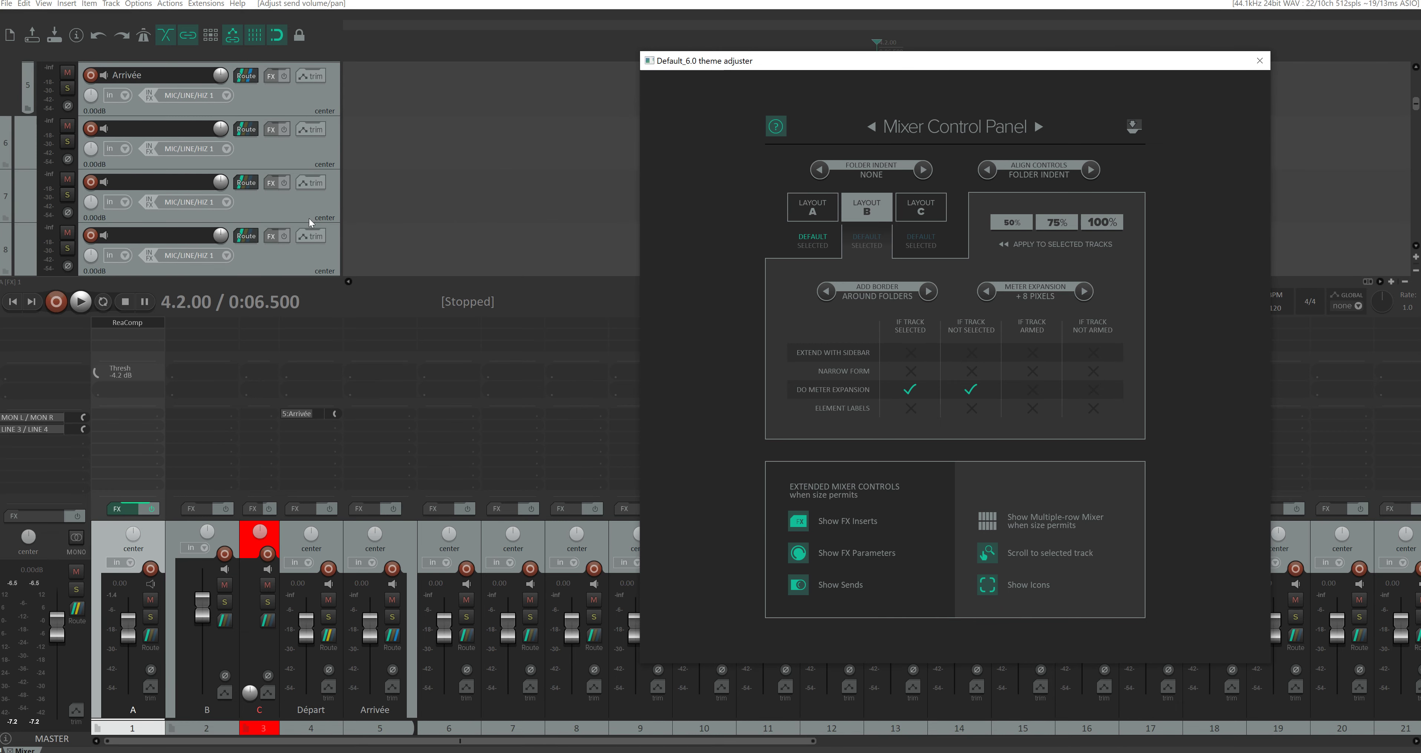
left_click(289, 160)
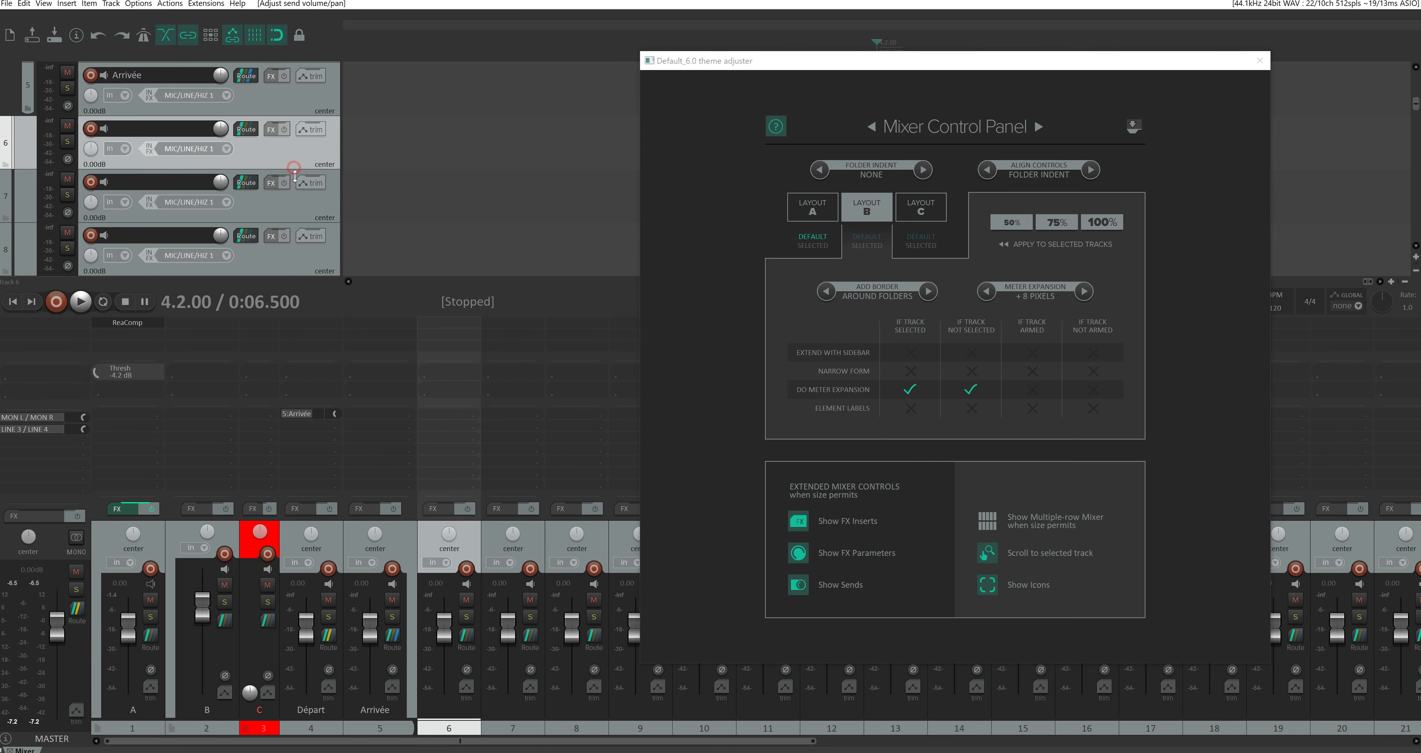
left_click_drag(295, 175, 295, 197)
right_click(293, 164)
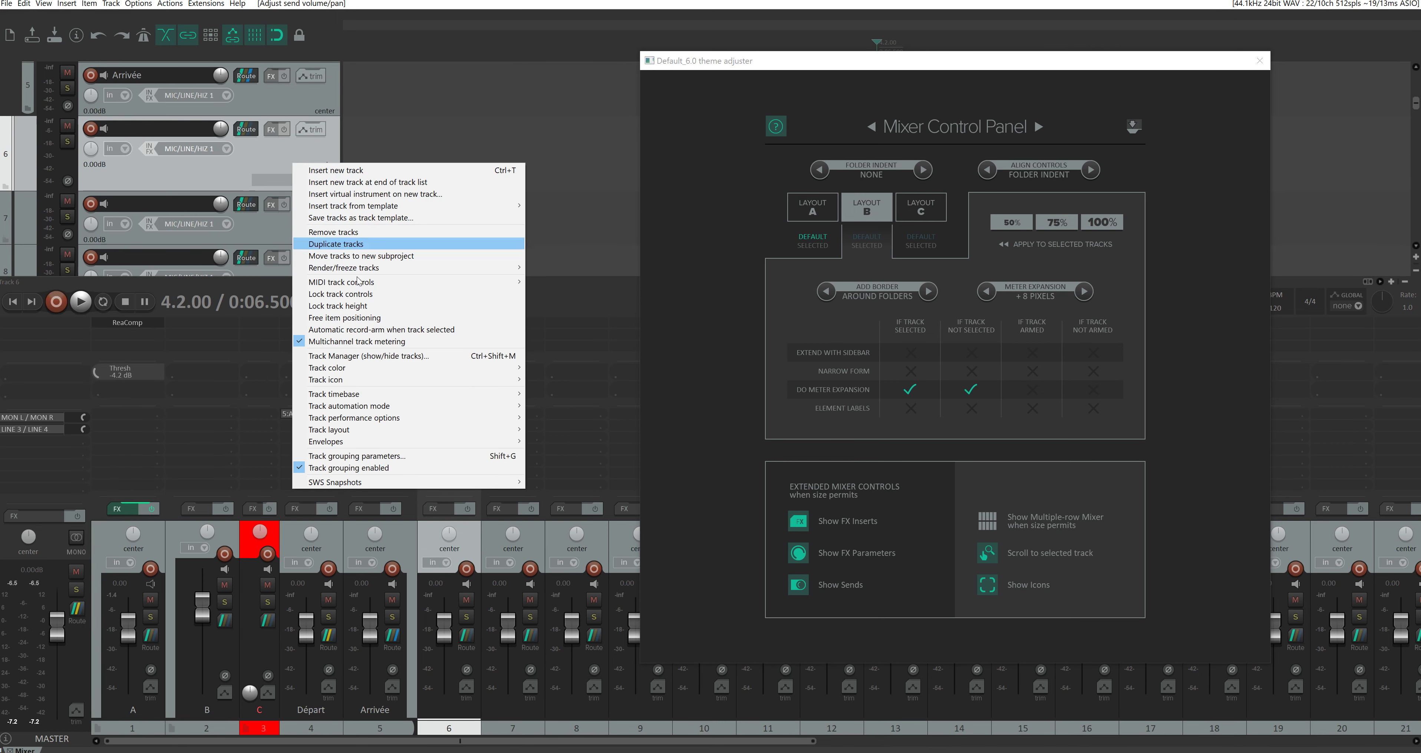
mouse_move(486, 379)
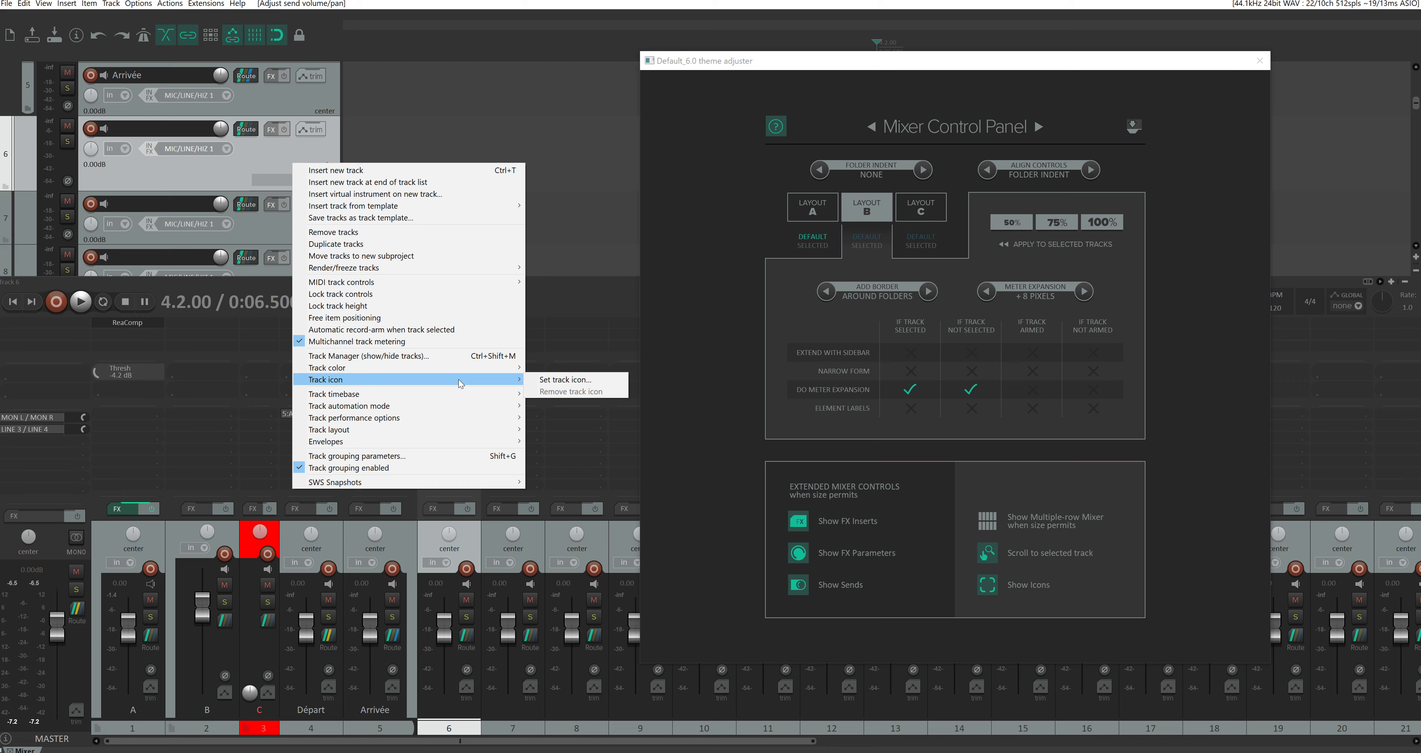
left_click(568, 379)
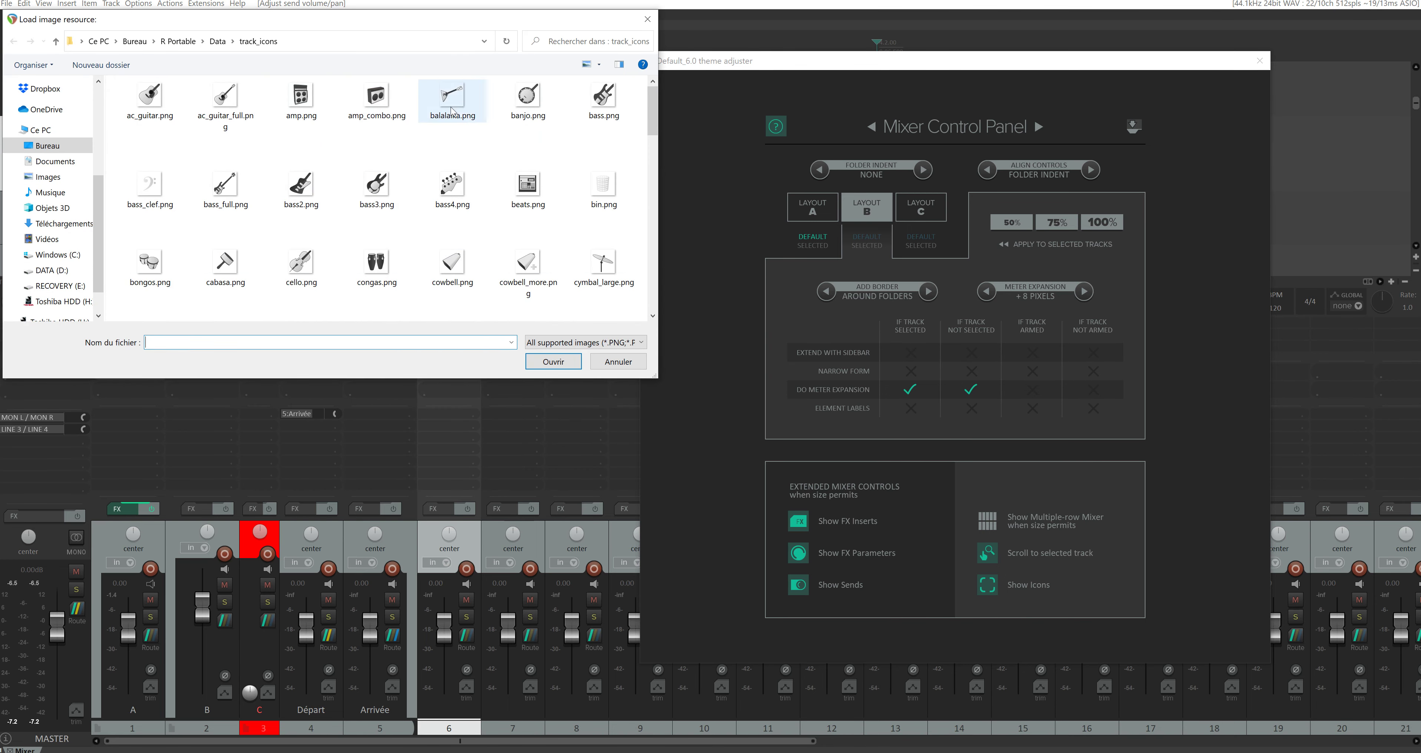
left_click(377, 97)
left_click(554, 363)
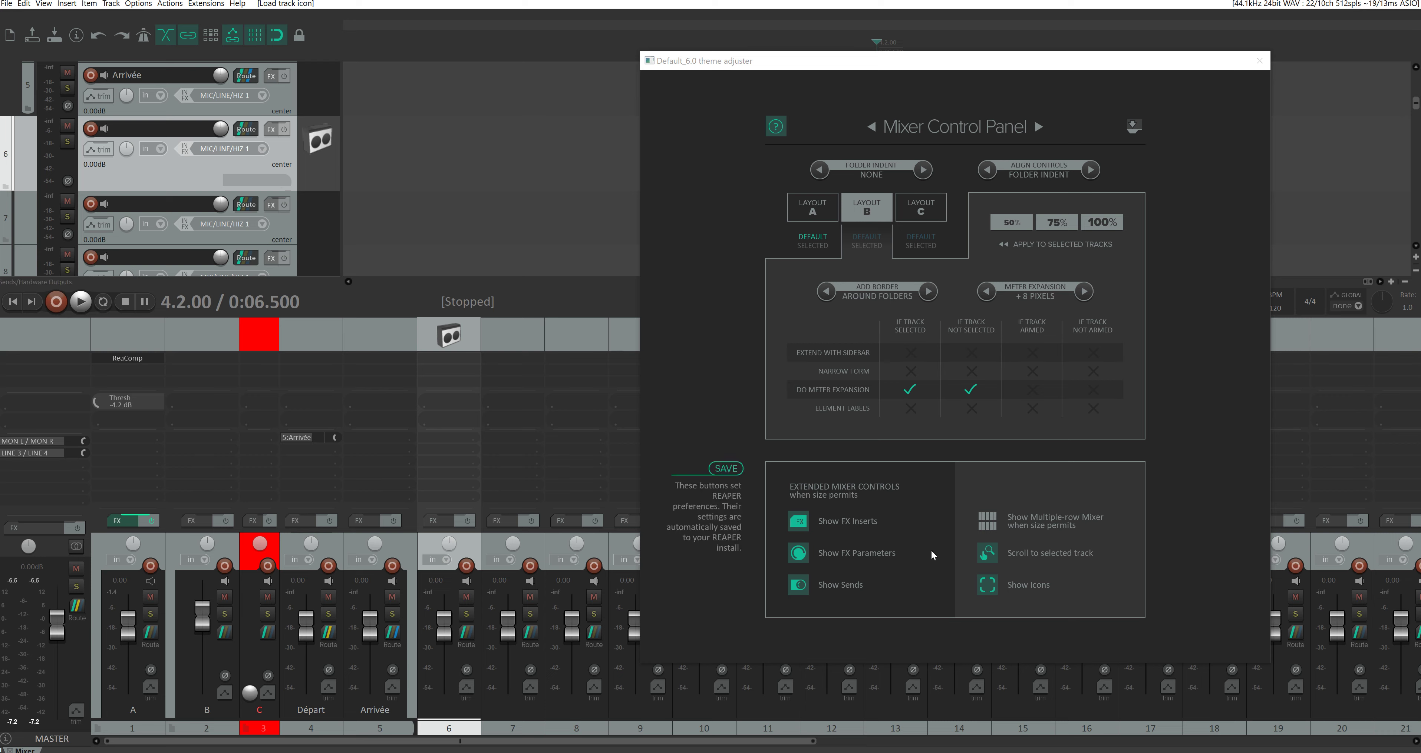
Hide and restore the mixer's track icons, and open the theme adjuster's Custom Colors page
left_click(987, 585)
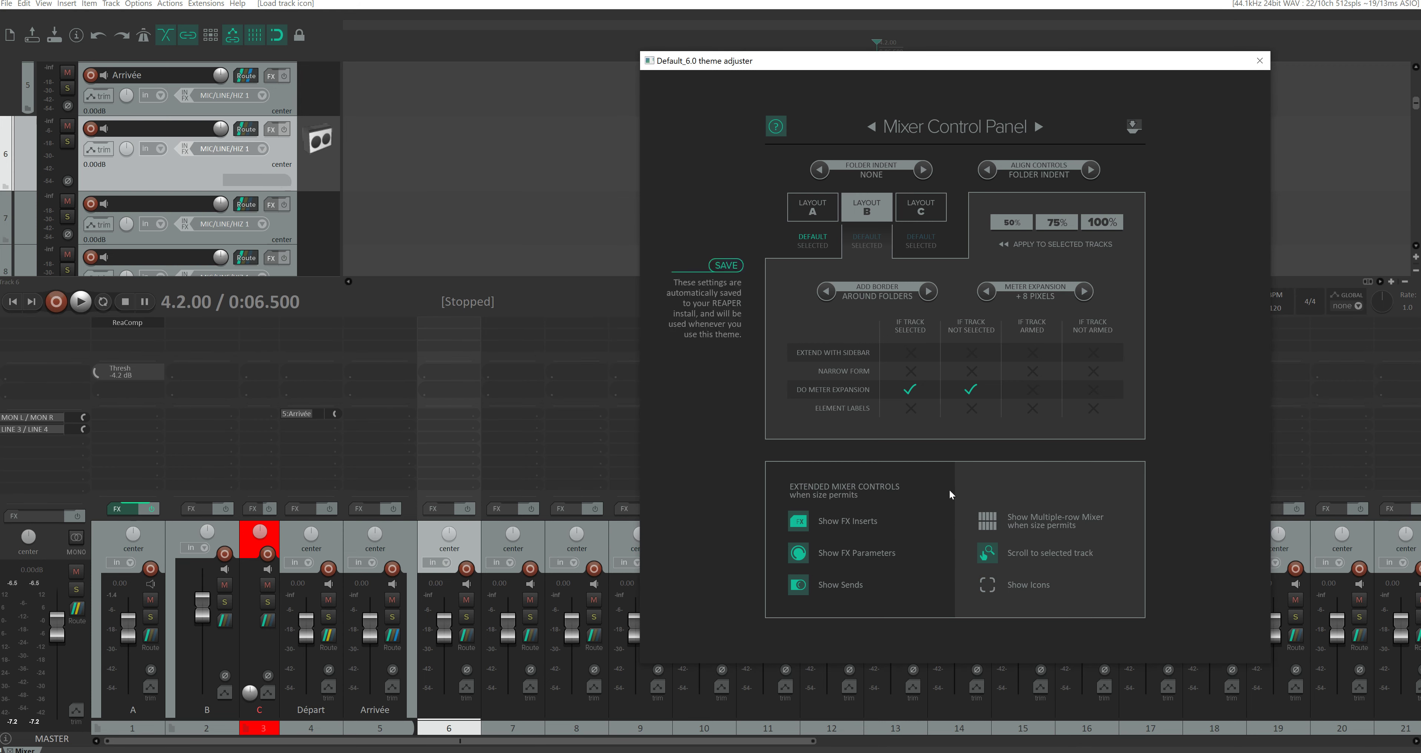
left_click(983, 590)
left_click(1038, 127)
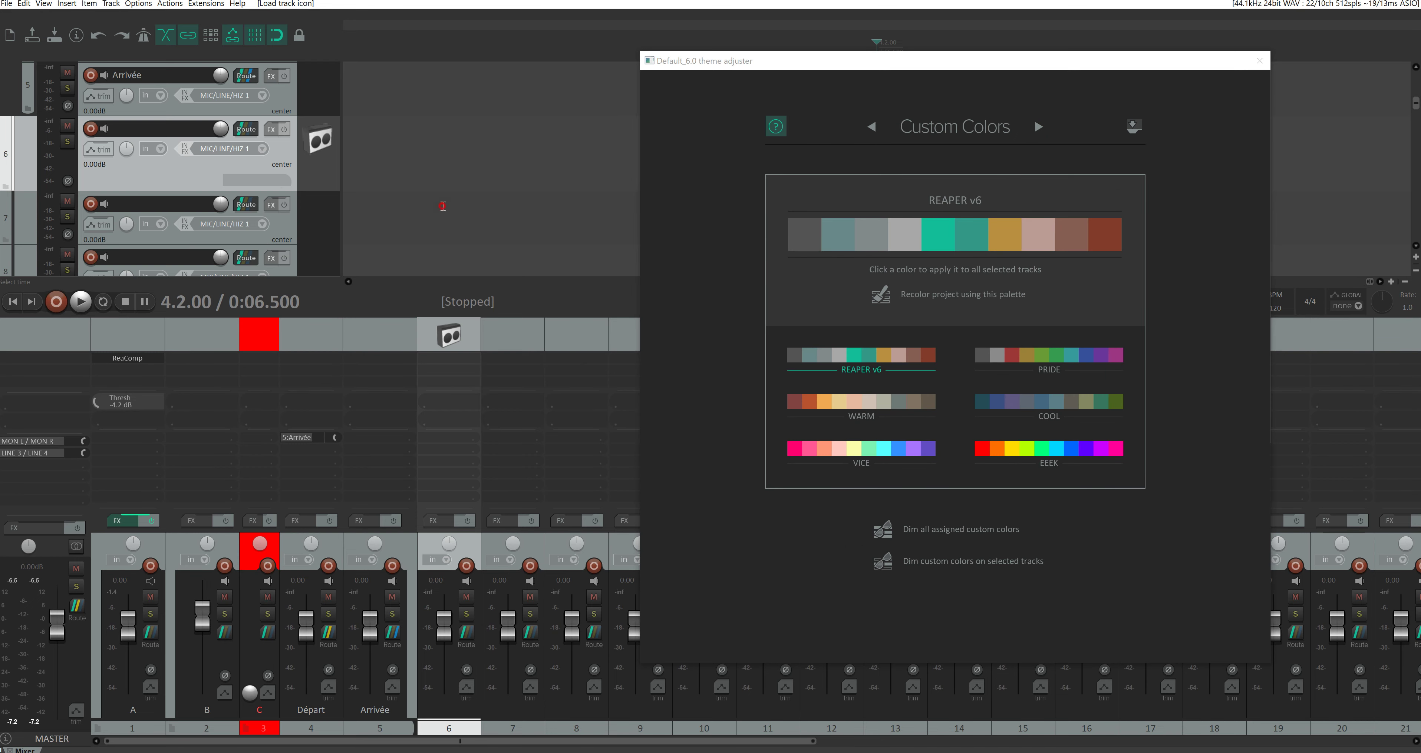
Hide the mixer to give the track list the full window height, and enlarge the tracks
left_click(442, 206)
key("ctrl+m")
scroll(421, 190, "up", 2)
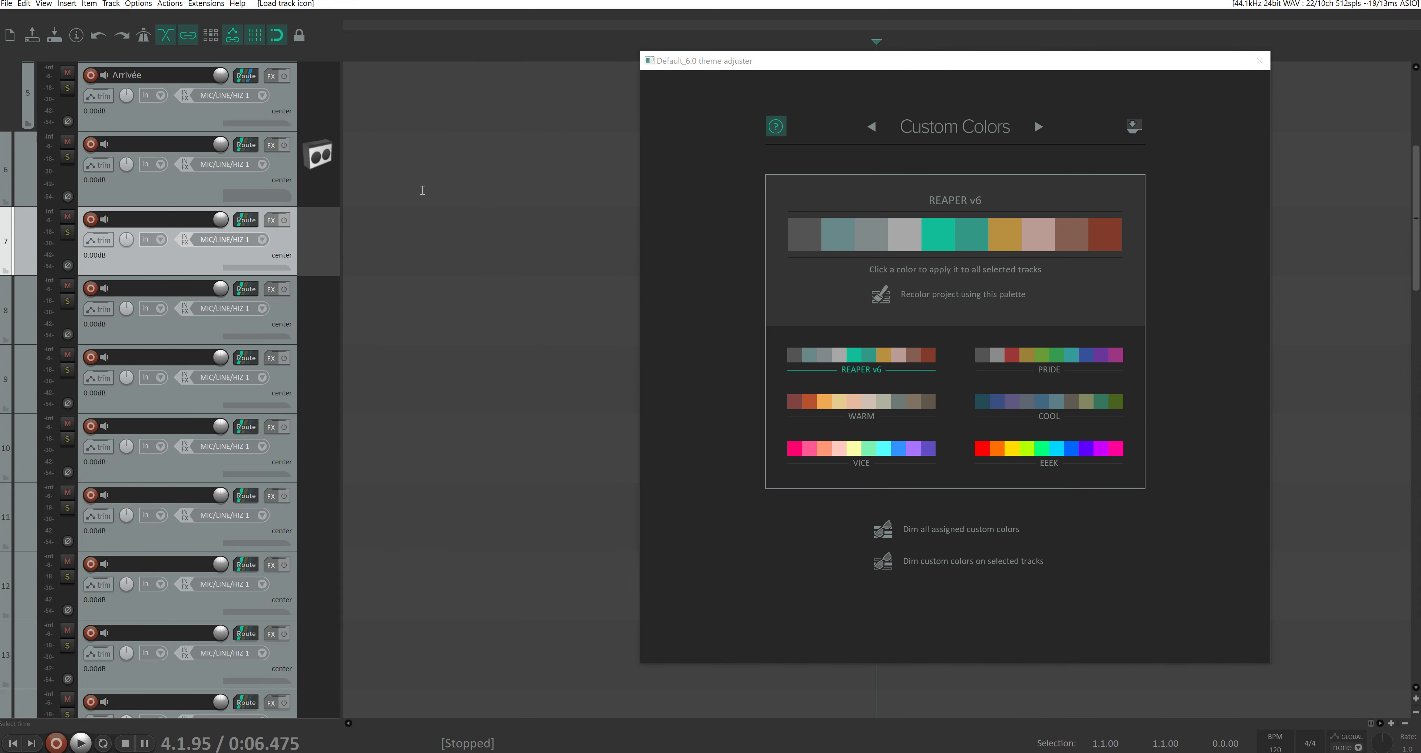
Color track 8 turquoise, track 9 ochre, track 10 brown and track 11 blue-grey with the REAPER v6 palette
left_click(324, 322)
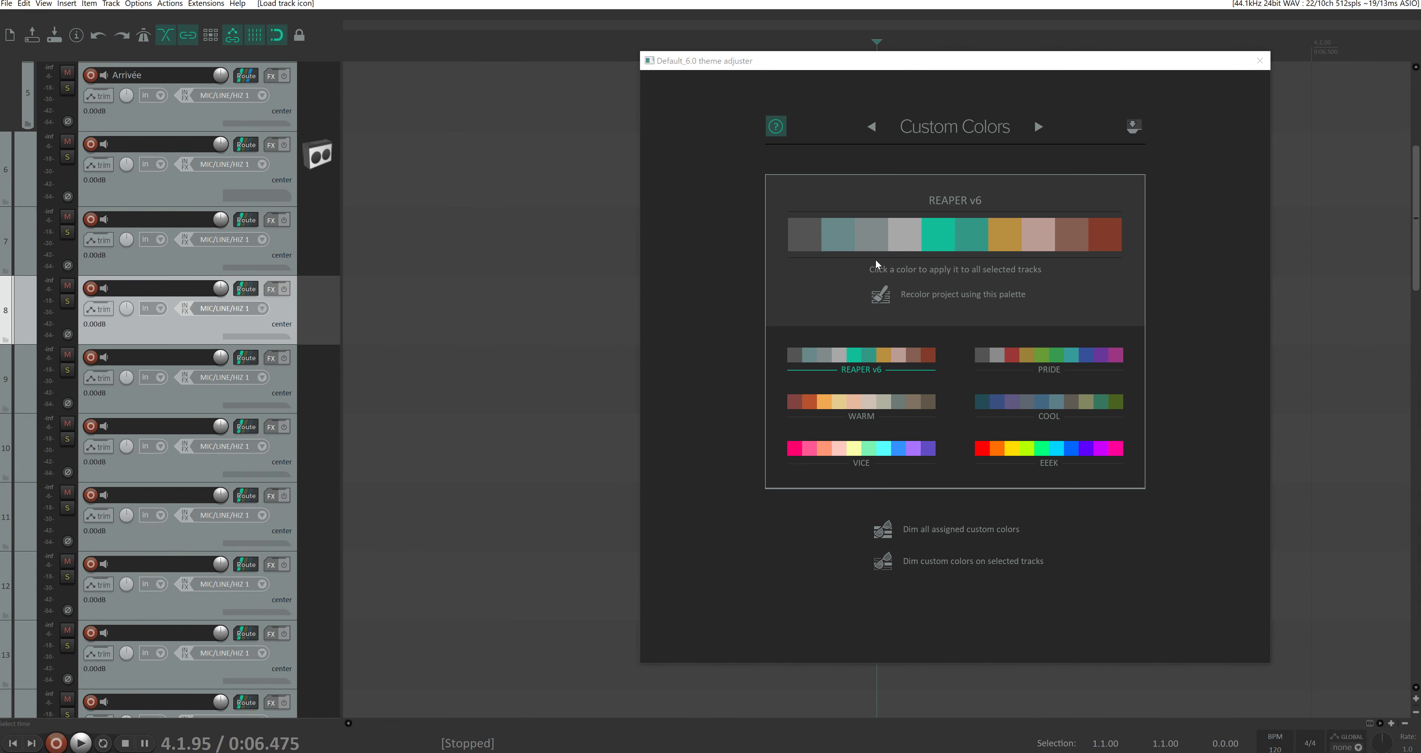
left_click(933, 243)
left_click(326, 382)
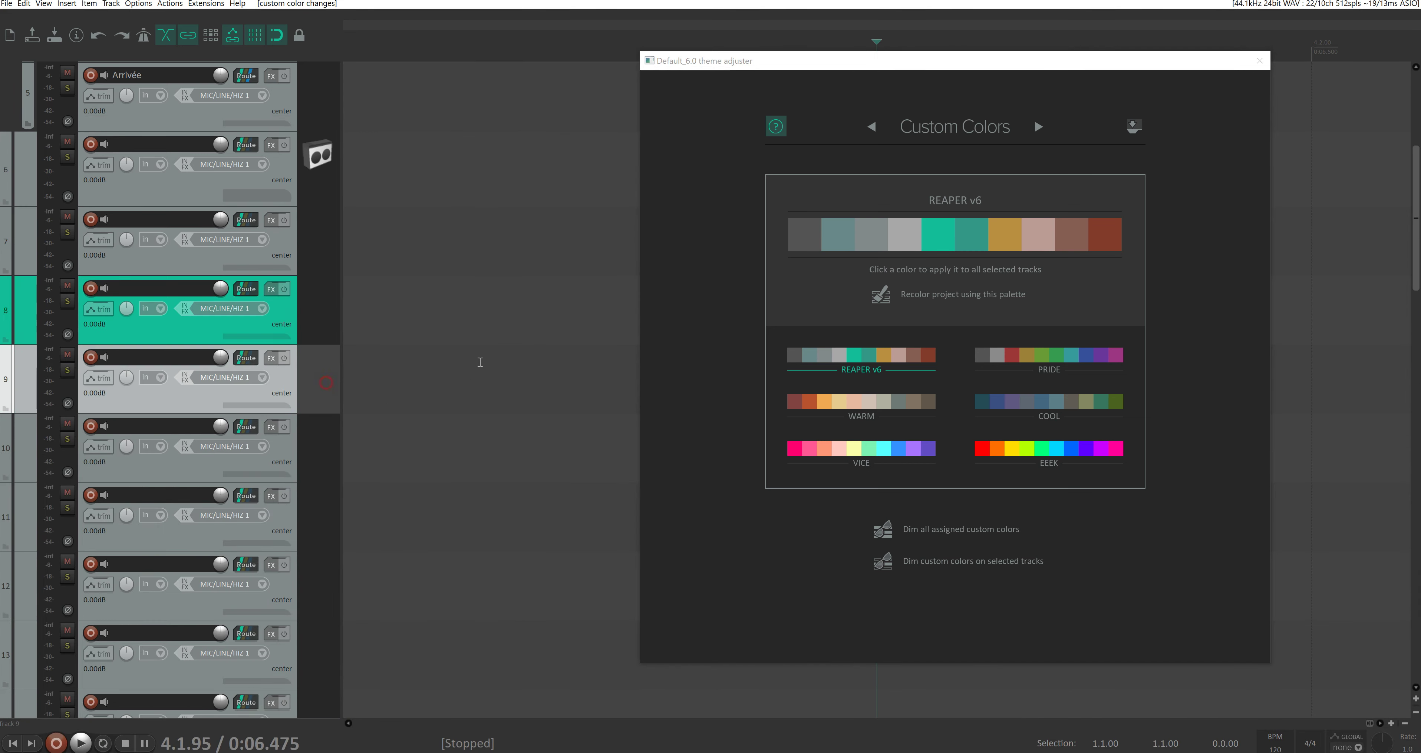
left_click(1002, 248)
left_click(316, 469)
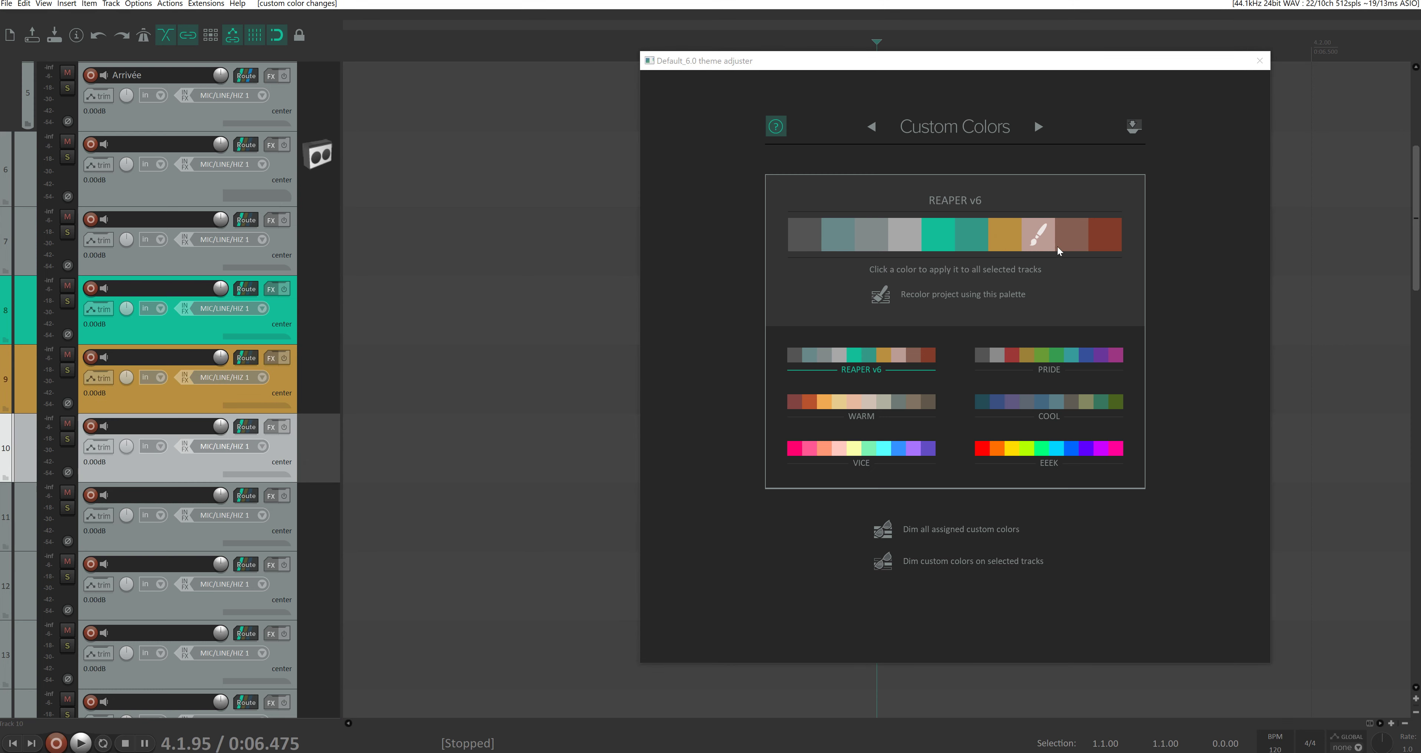
left_click(1067, 243)
left_click(312, 530)
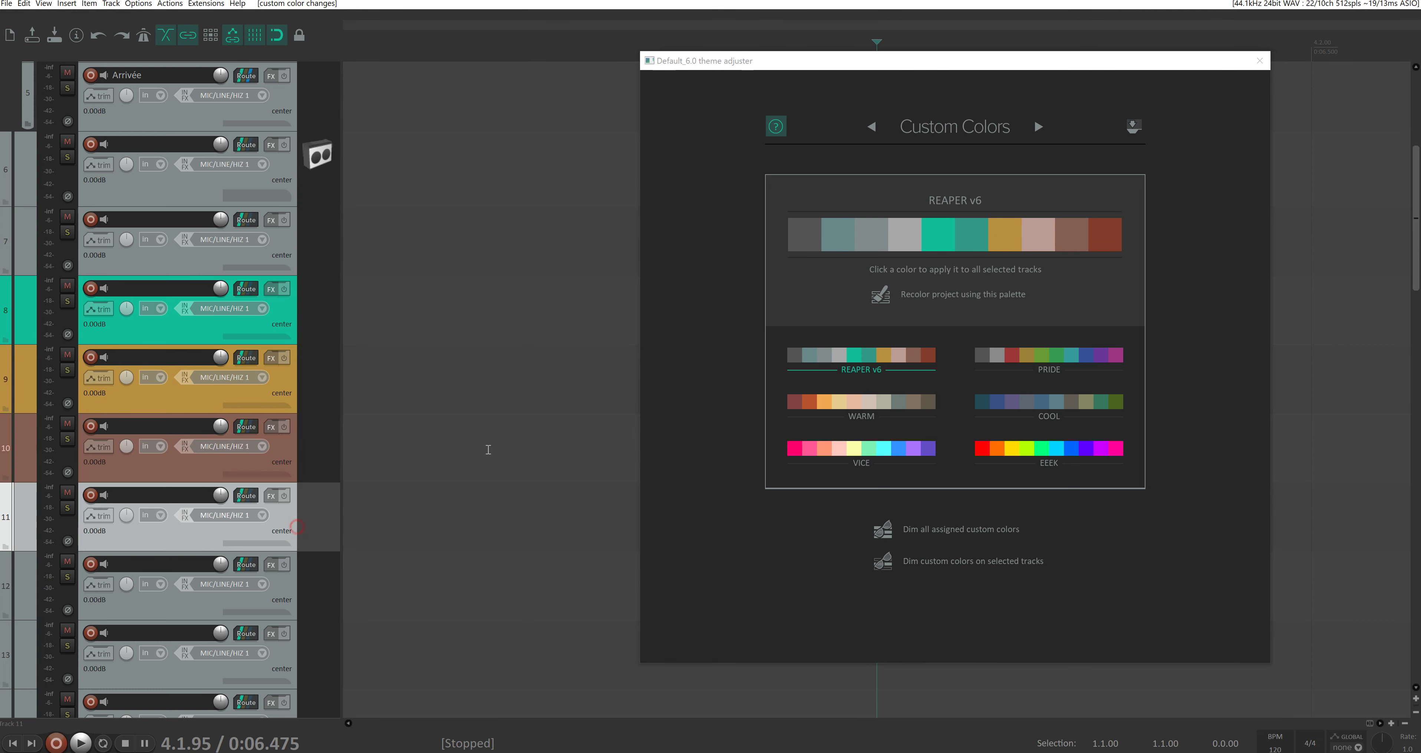
left_click(810, 227)
left_click(840, 236)
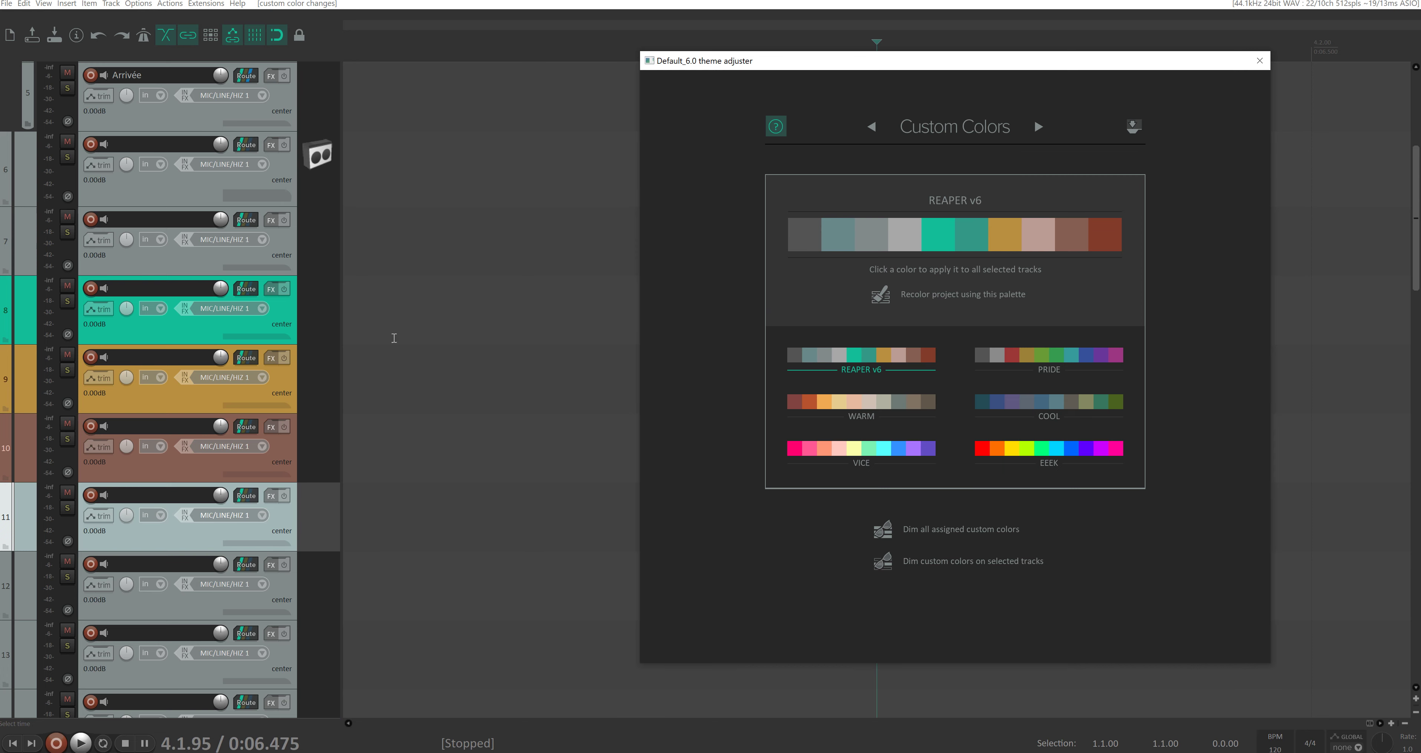
Reduce the track heights and look over the colored tracks in the track list, selecting track 12
scroll(300, 292, "up", 5)
scroll(319, 234, "down", 13)
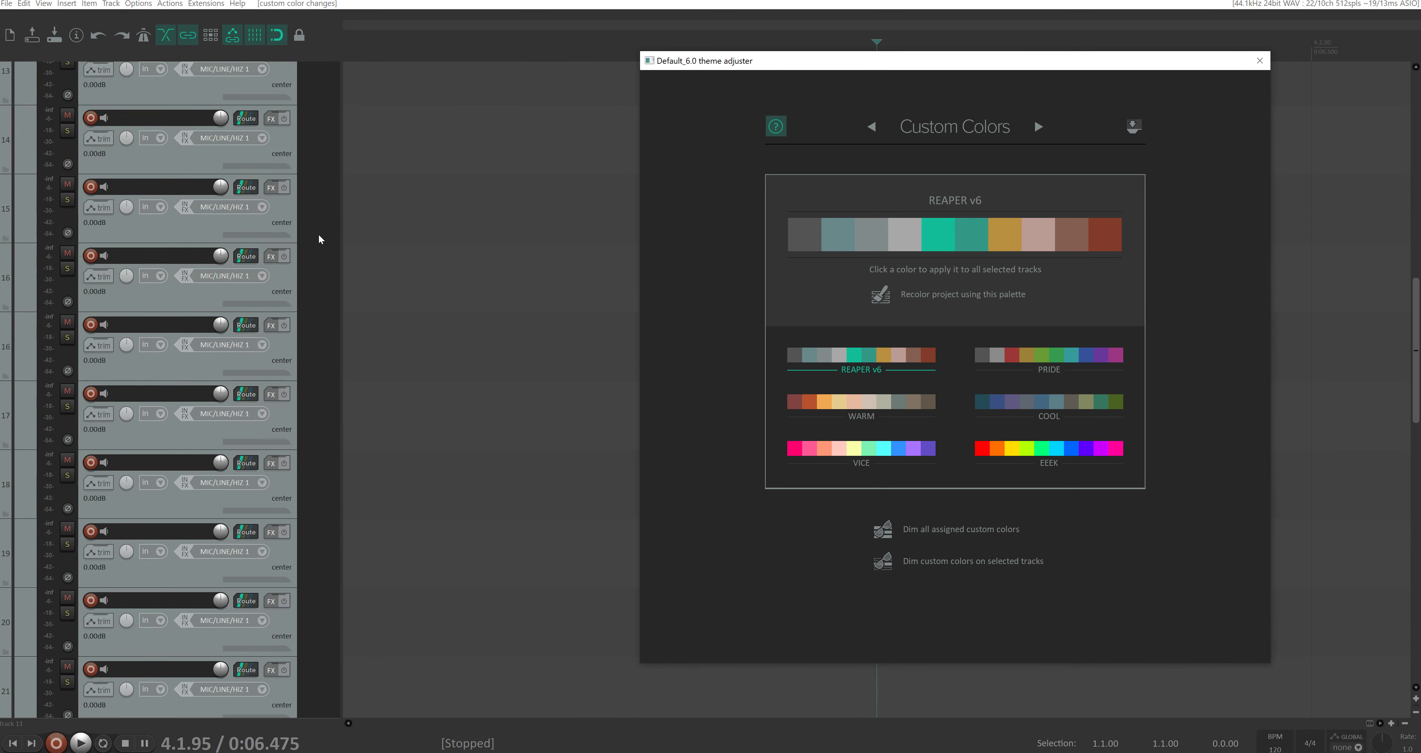
scroll(320, 237, "up", 5)
scroll(320, 237, "down", 3)
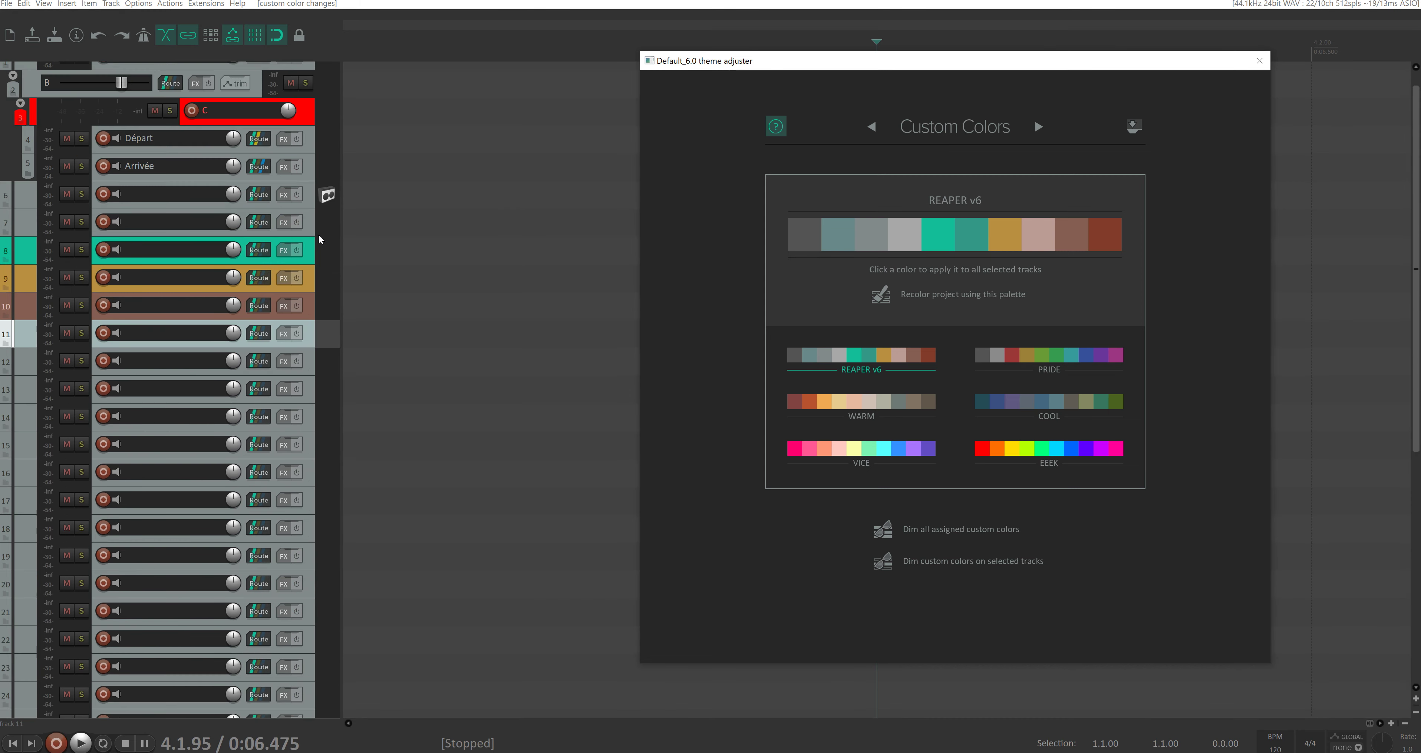
scroll(320, 239, "up", 2)
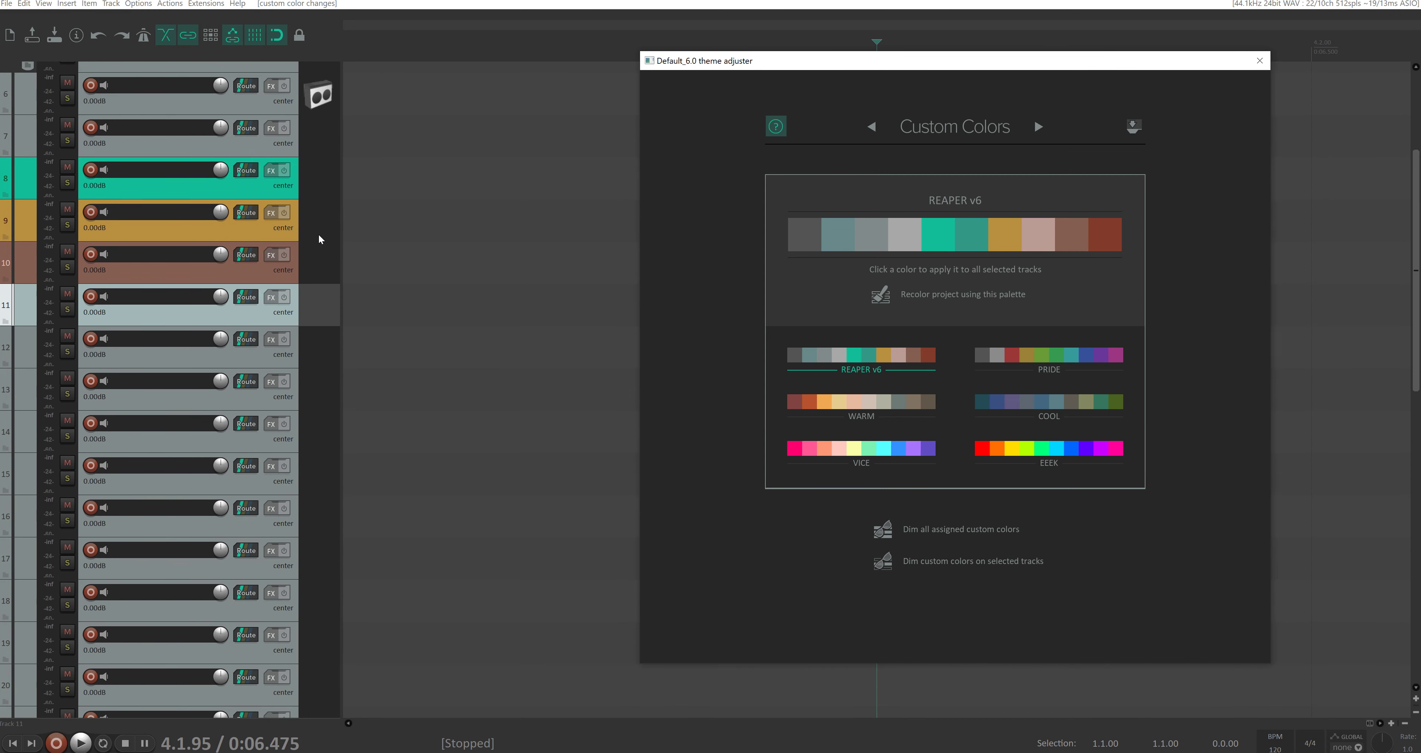
scroll(319, 239, "down", 2)
left_click(317, 269)
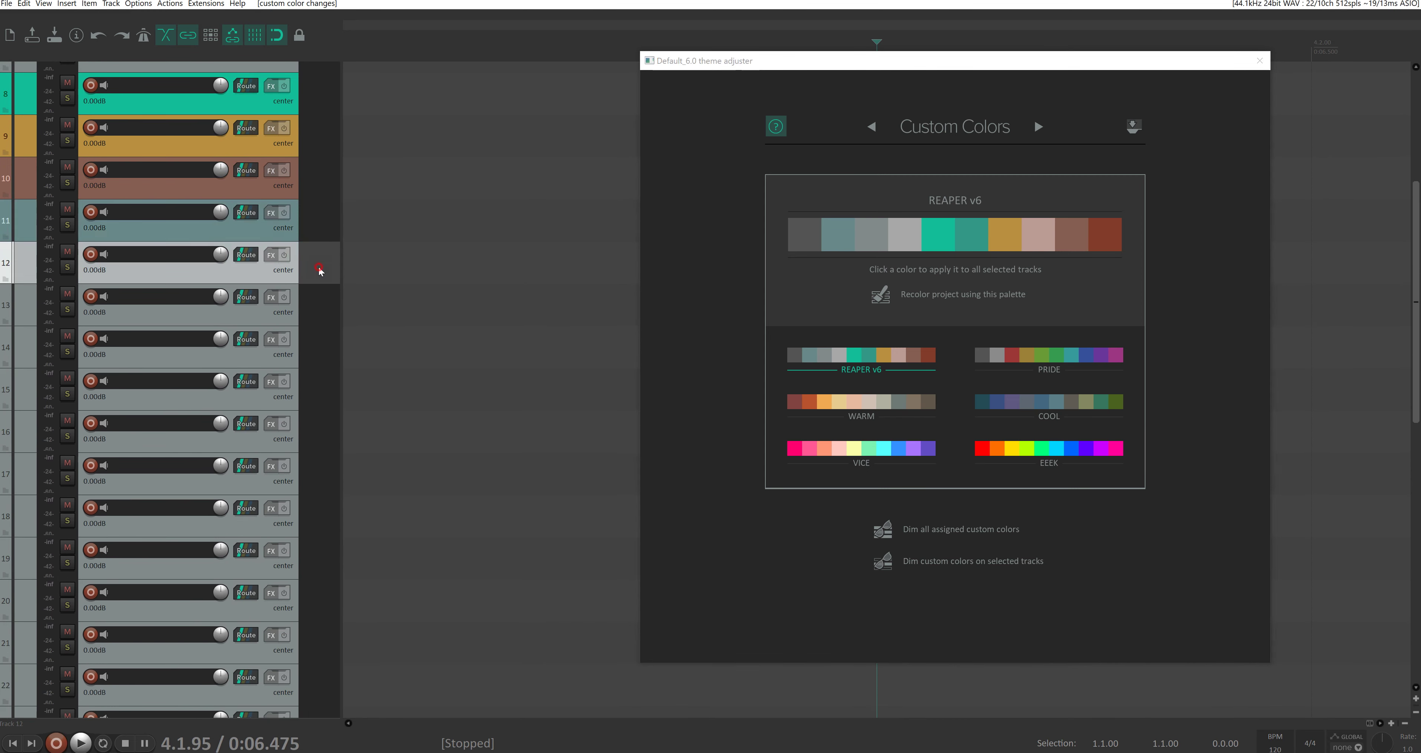
left_click(327, 330)
left_click(320, 273)
scroll(322, 269, "up", 5)
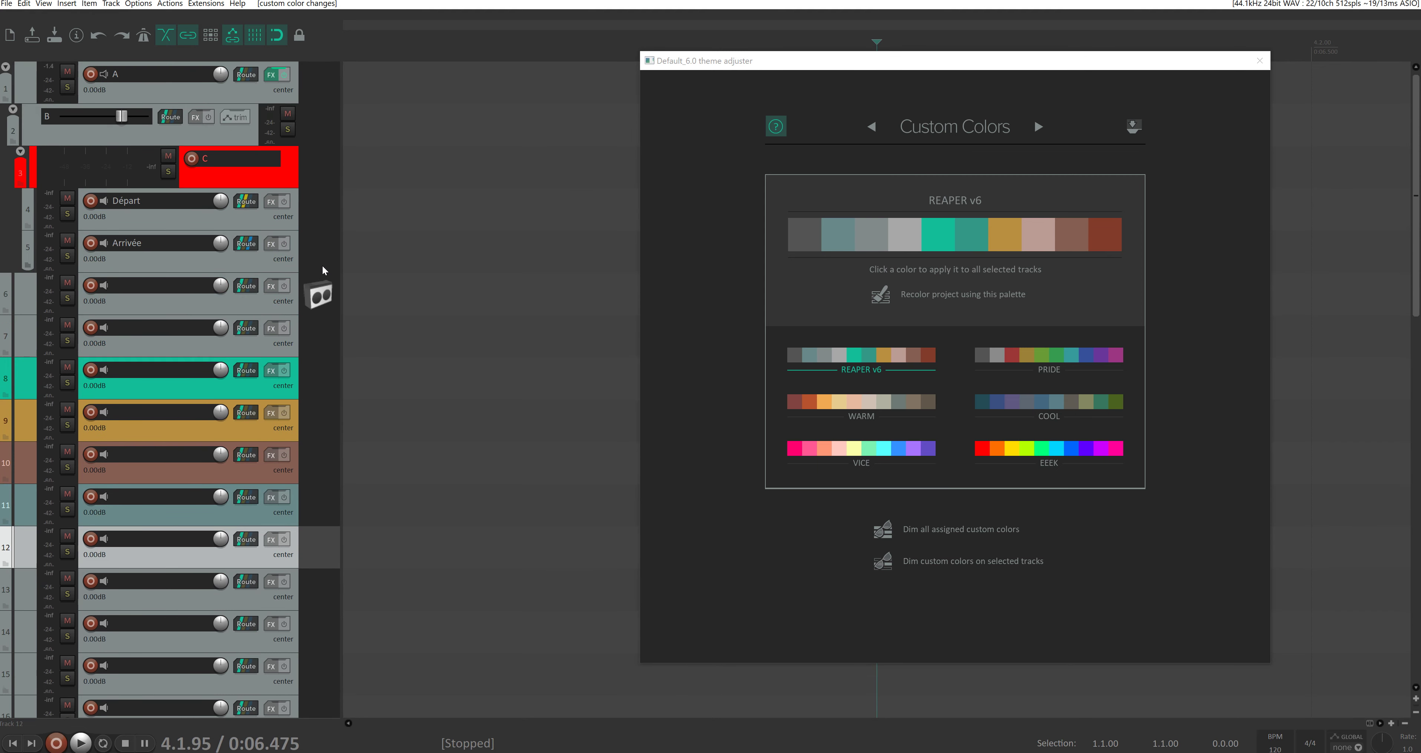
Preview the WARM palette, switch to the VICE palette, and color track 13 with its hot pink
scroll(322, 264, "down", 5)
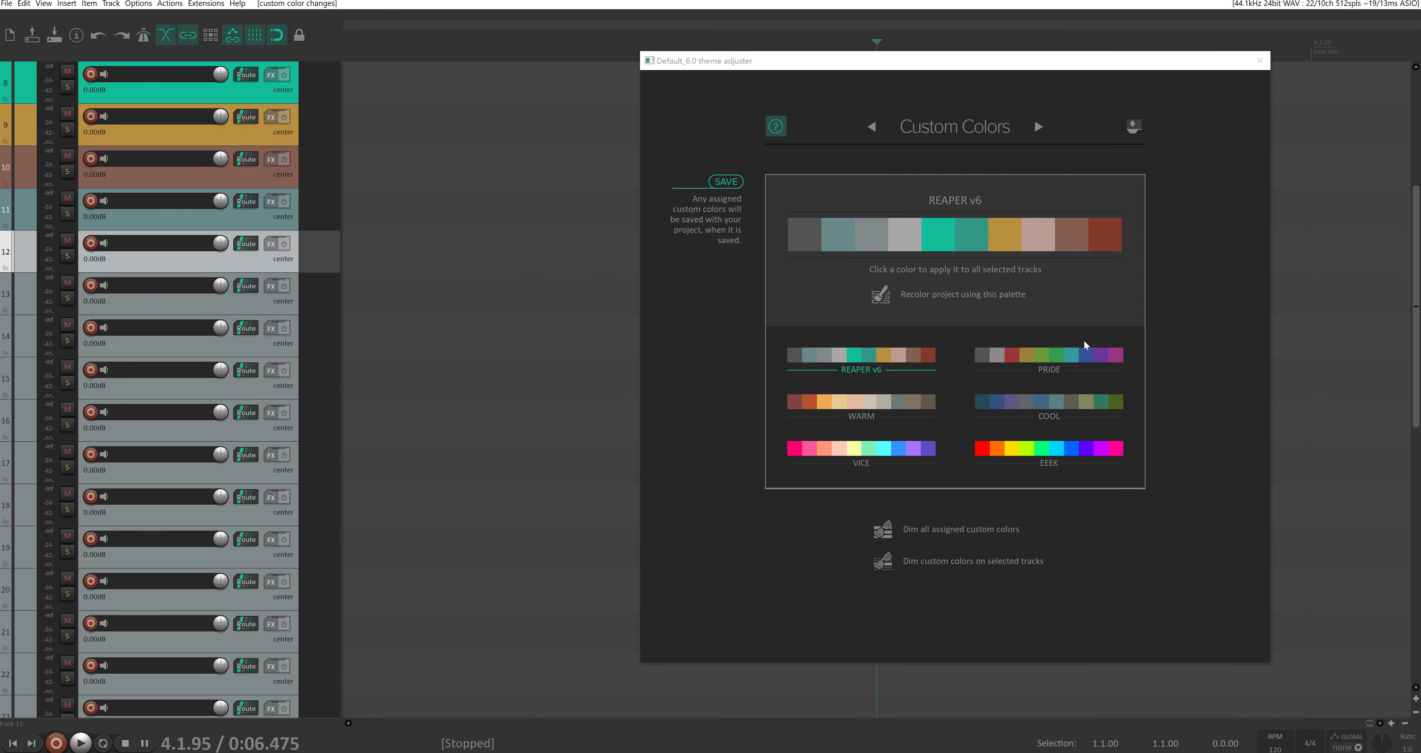
scroll(675, 682, "up", 4)
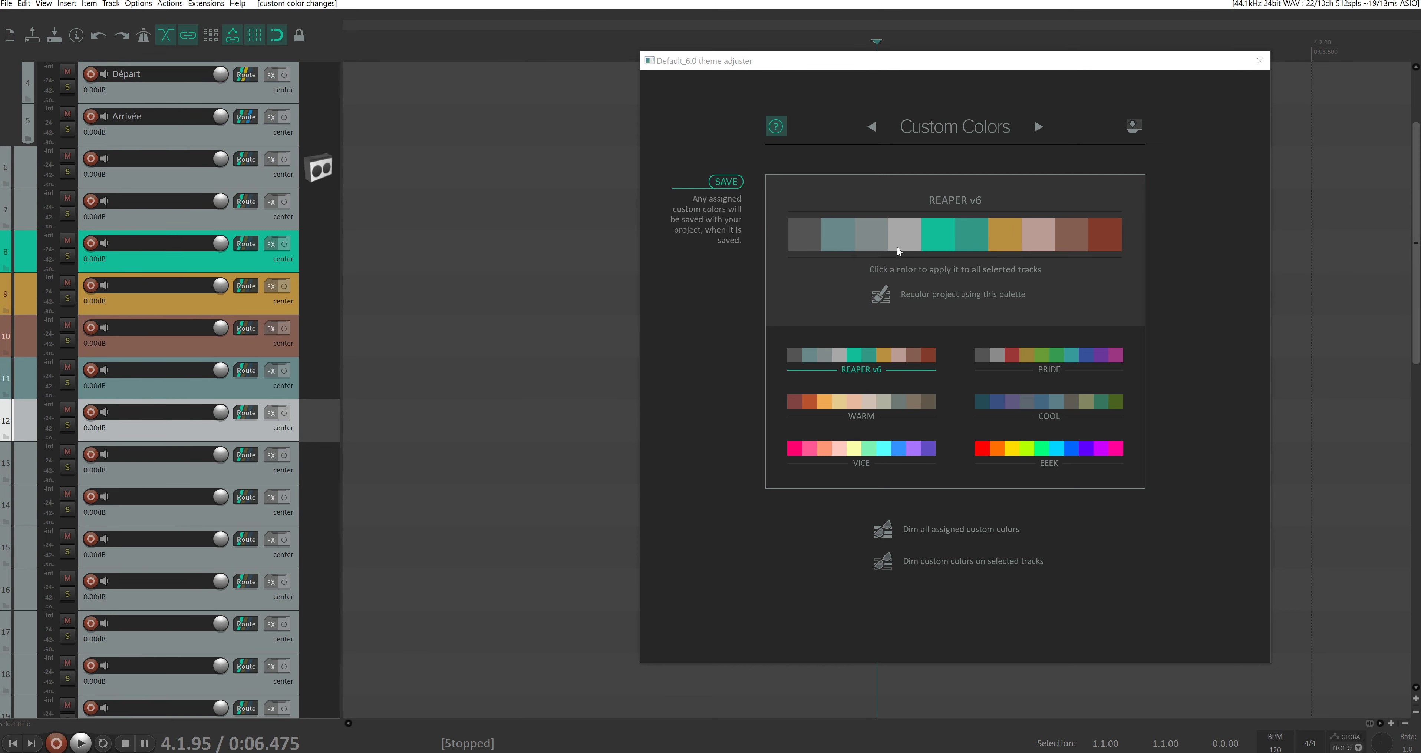
left_click(847, 410)
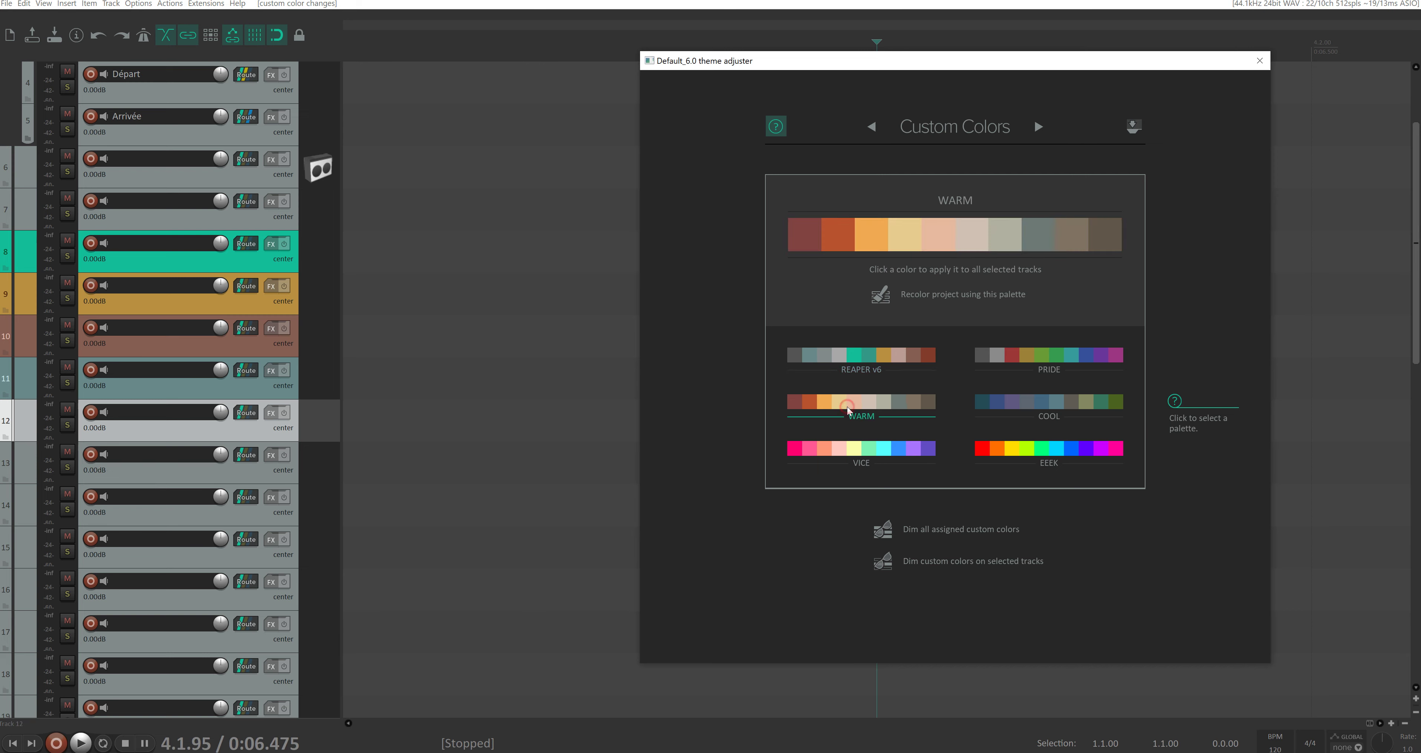
left_click(861, 449)
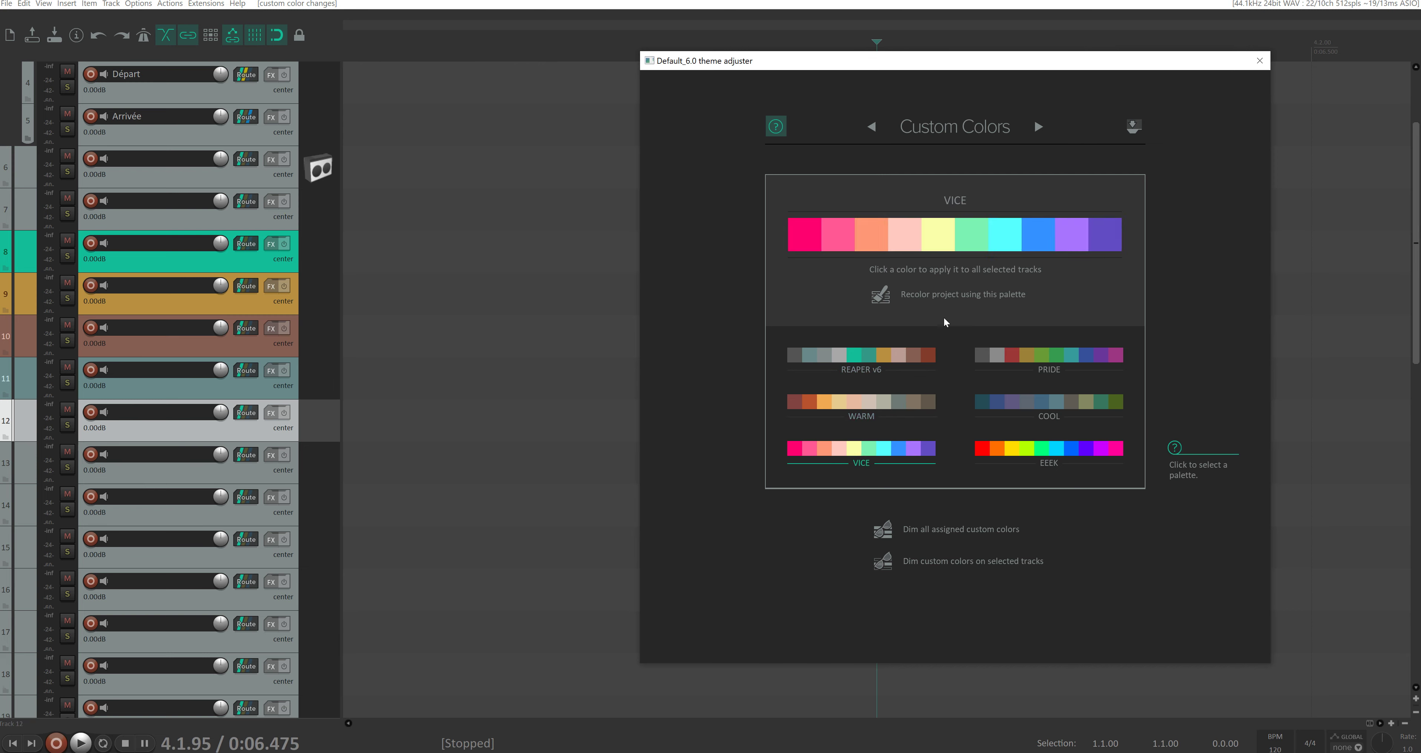
left_click(324, 467)
left_click(805, 233)
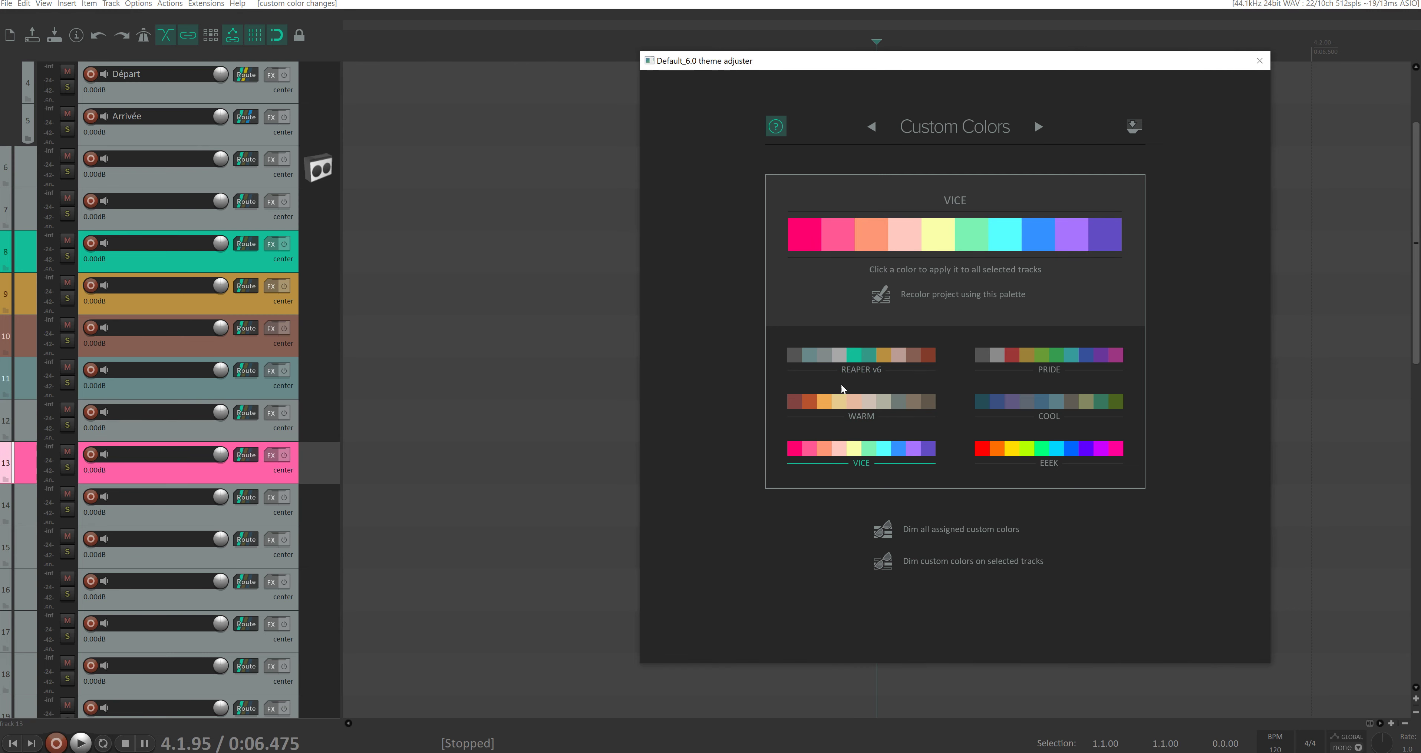
Look through the PRIDE and COOL palettes, choose EEEK, and color track 14 with its red
left_click(1054, 361)
left_click(1035, 402)
left_click(1030, 449)
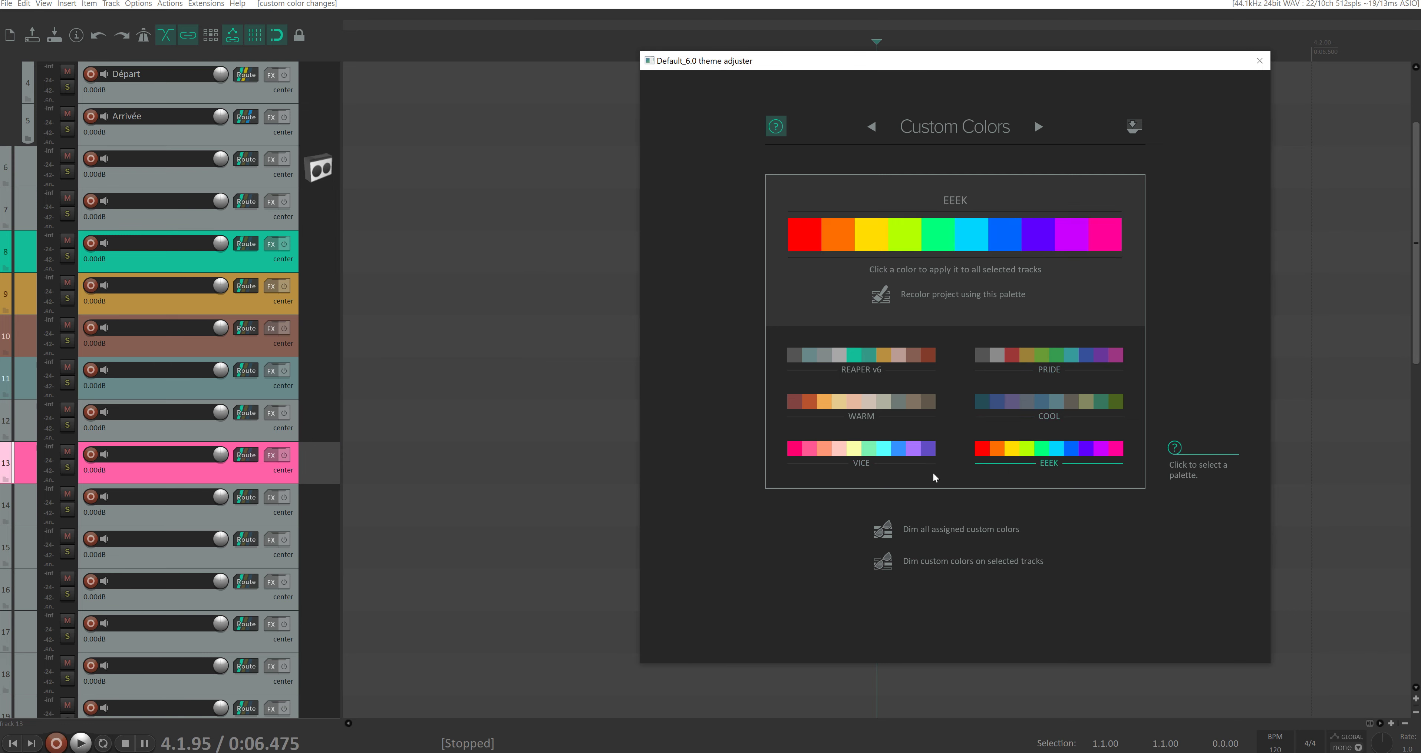
left_click(328, 504)
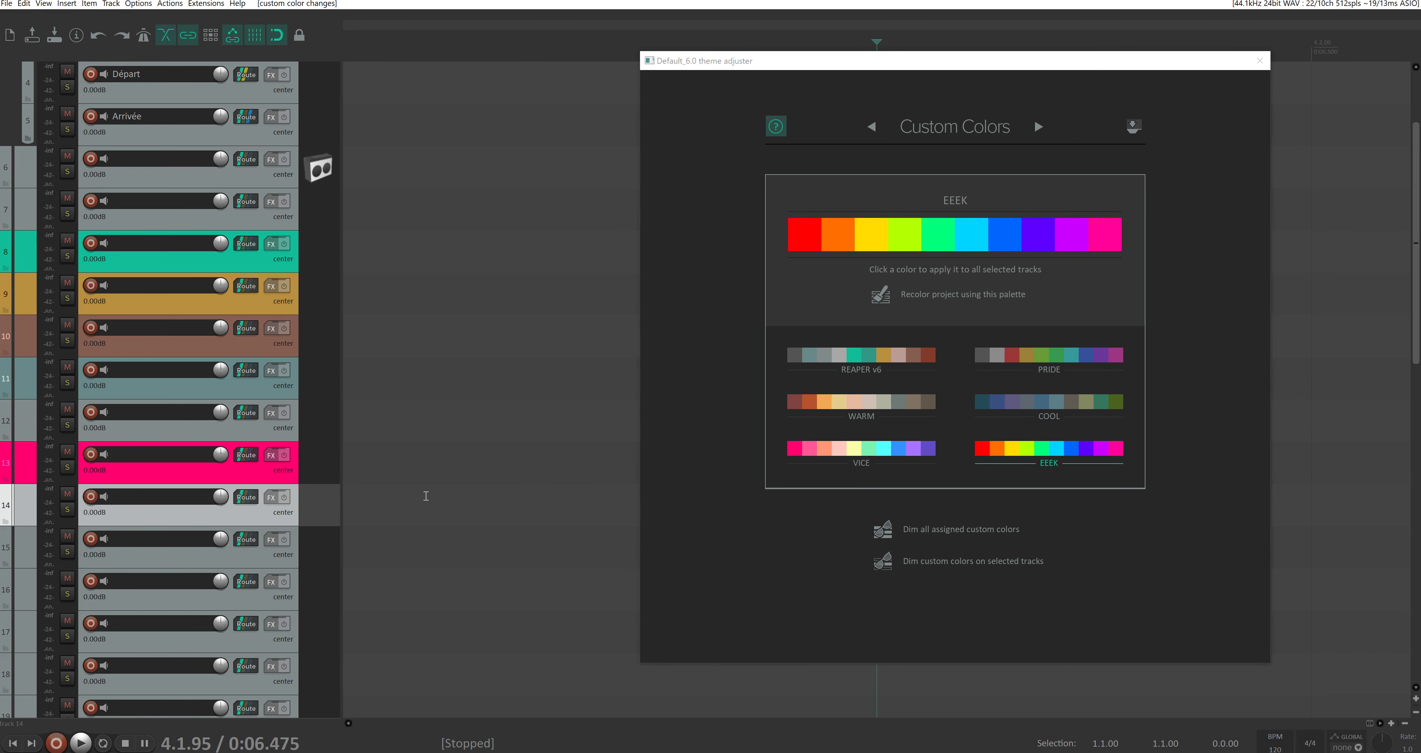
left_click(806, 243)
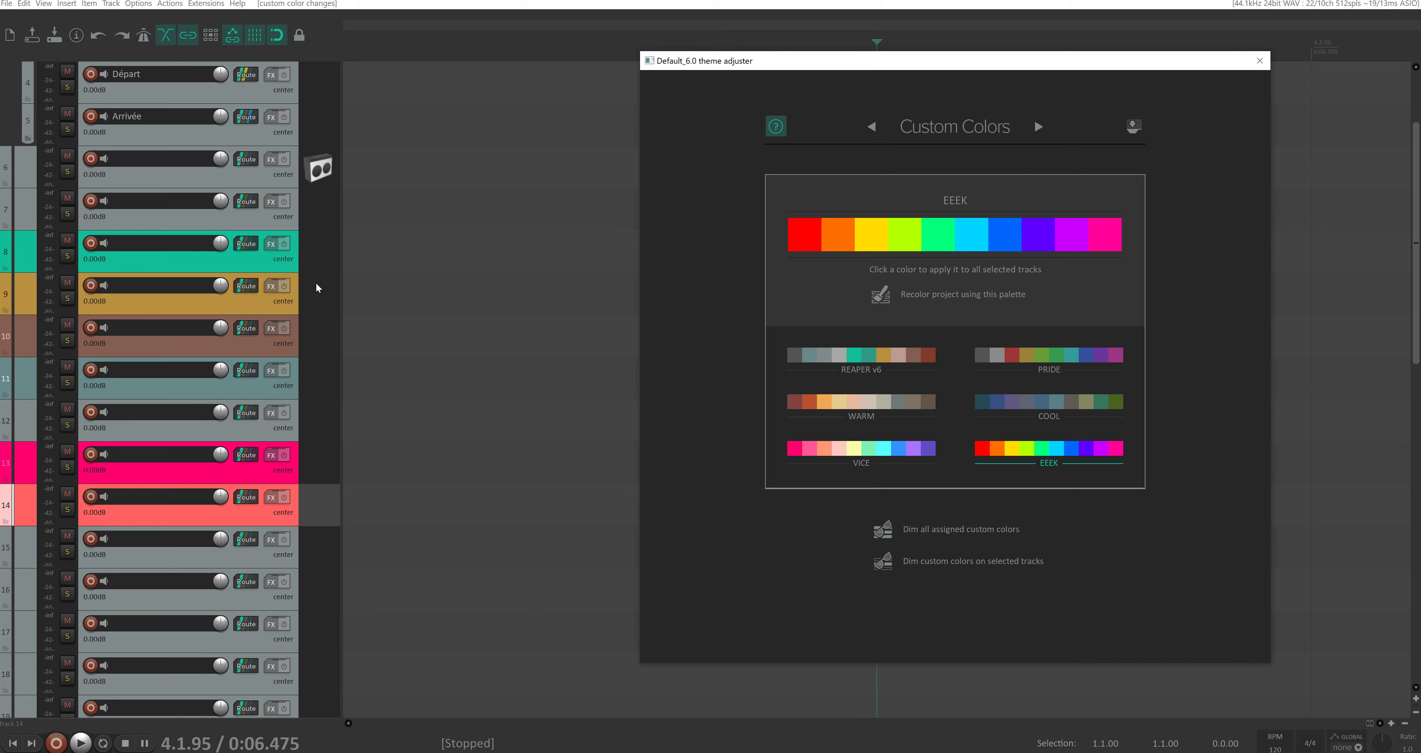
Dim all assigned custom colors, and color track 15 EEEK red and dim that selected track alone
left_click(893, 530)
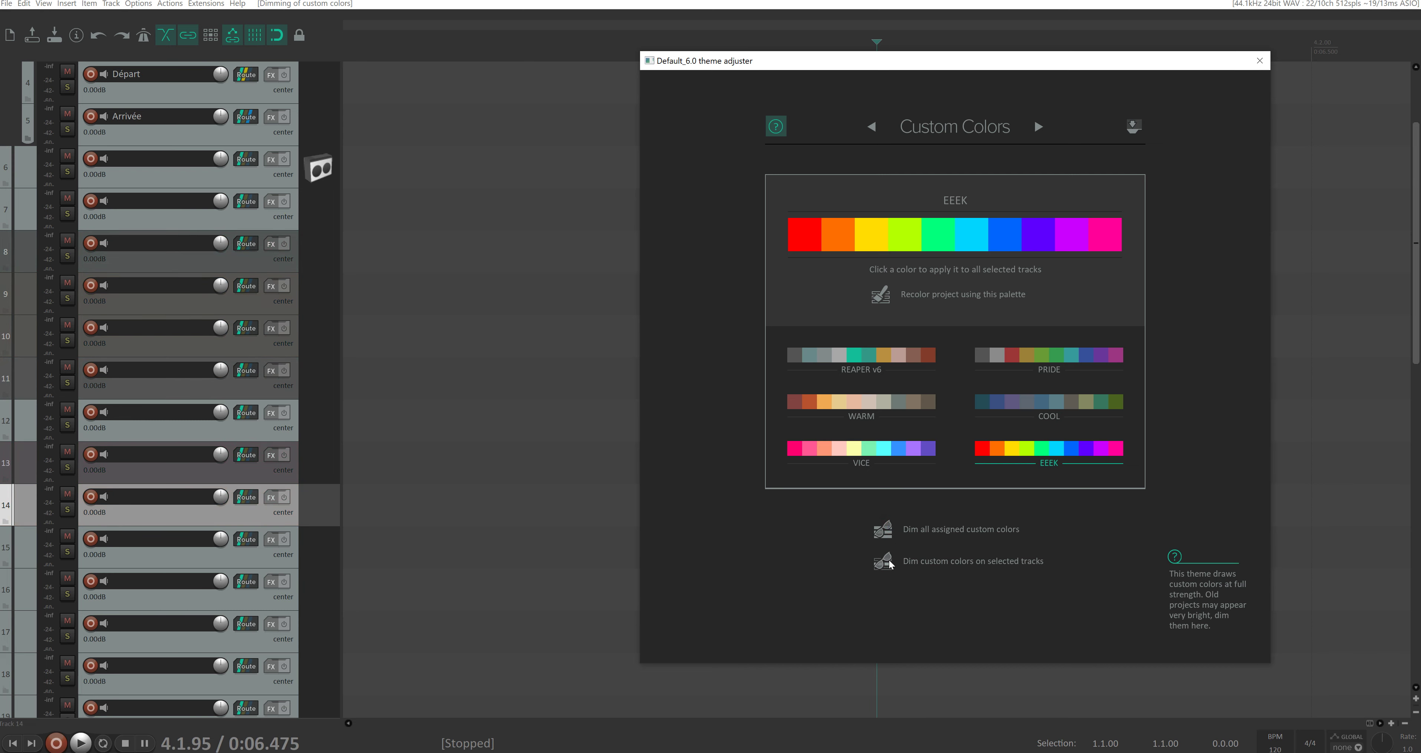
left_click(316, 546)
left_click(805, 233)
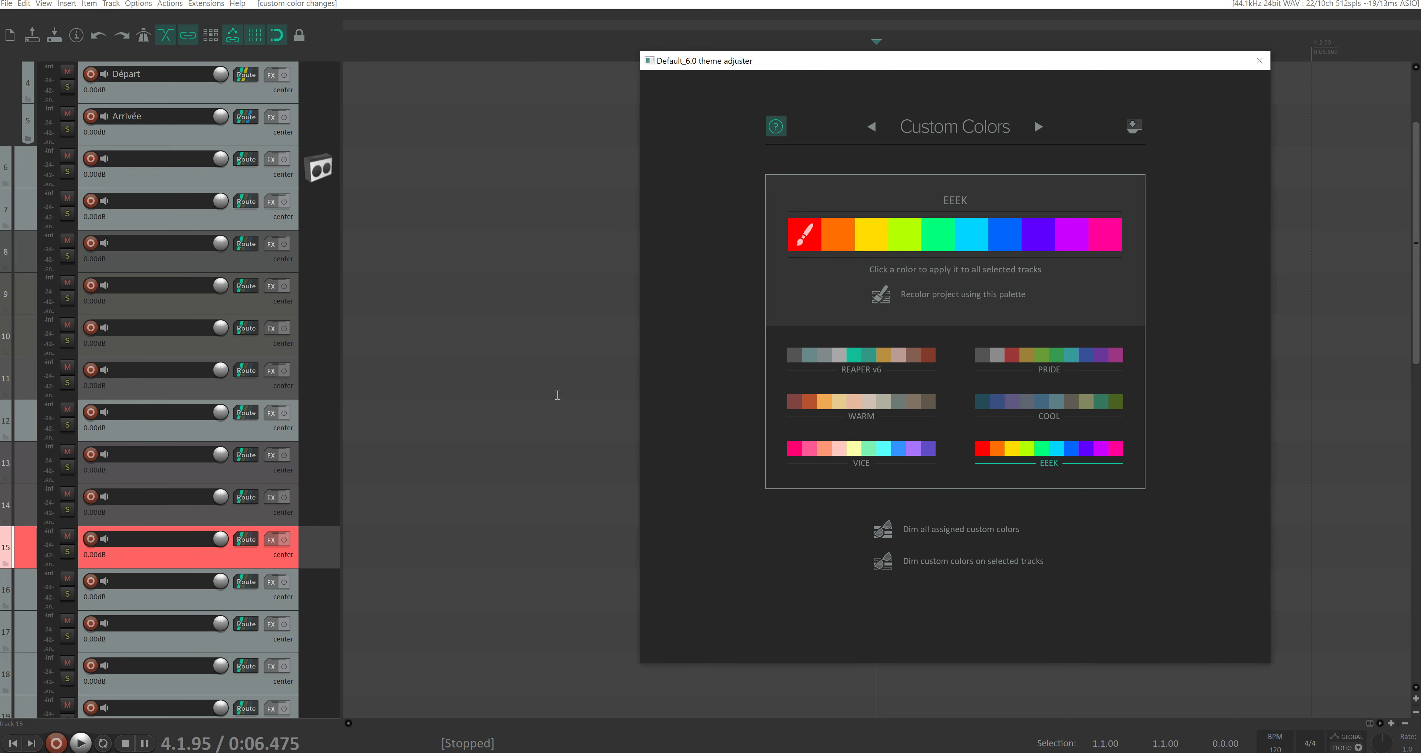
left_click(881, 569)
Open the theme adjuster's Envelopes page, and enlarge track 6 and show its Volume envelope
scroll(358, 325, "up", 3)
left_click(1036, 128)
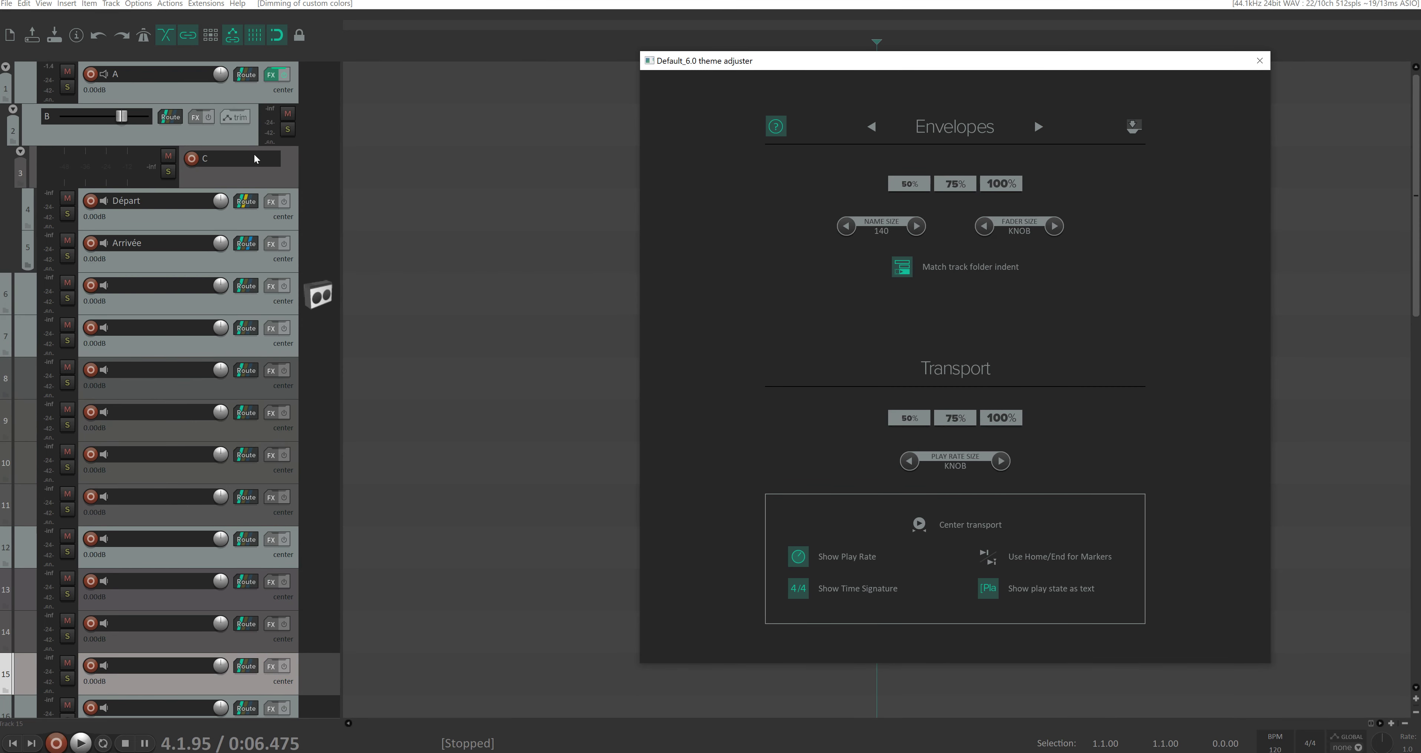
left_click(189, 308)
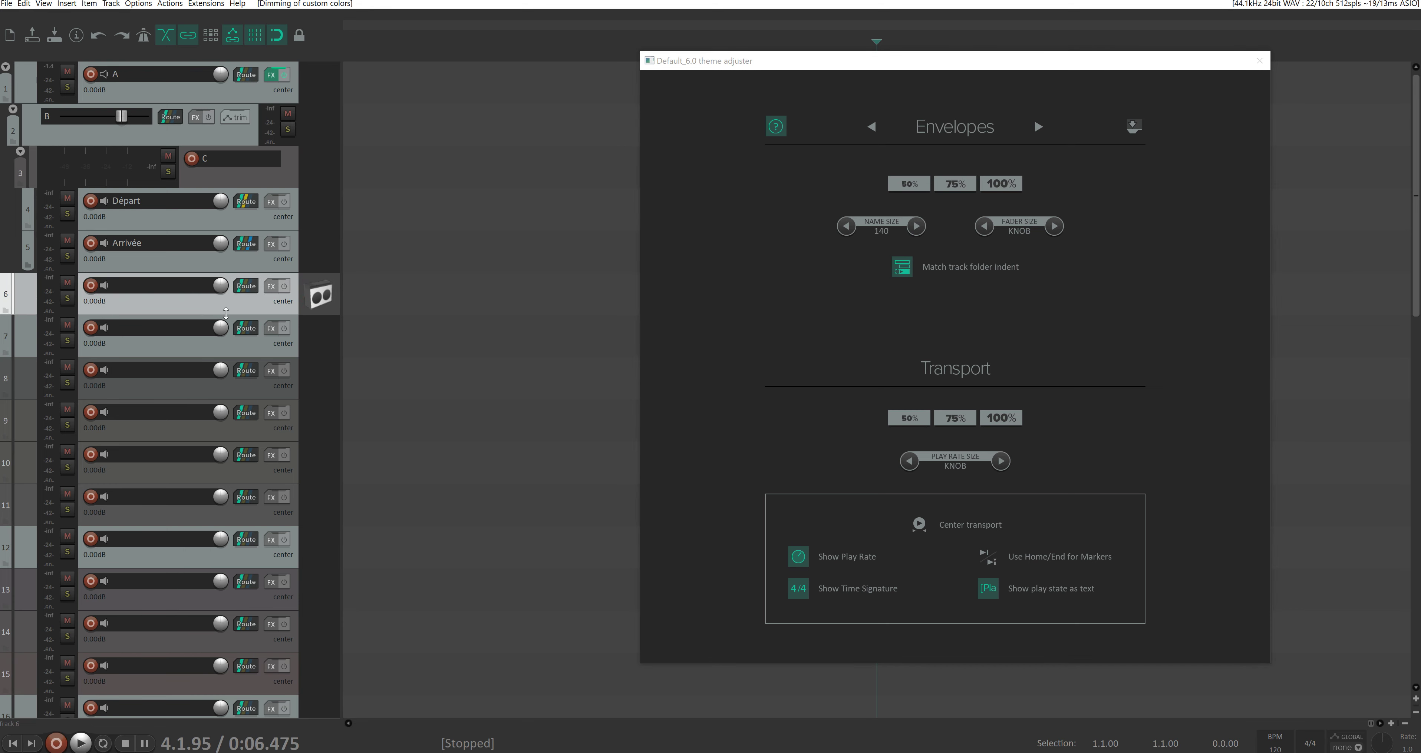
left_click_drag(225, 314, 226, 370)
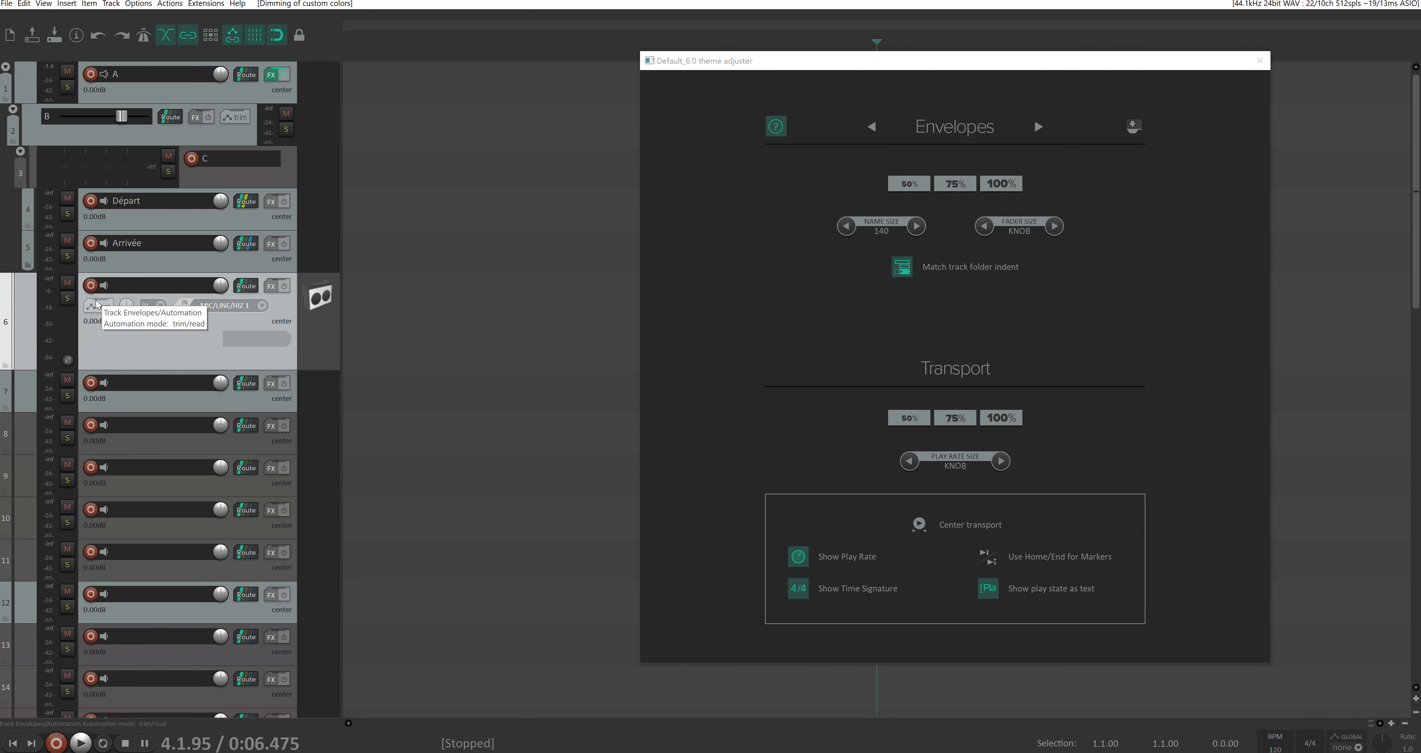
left_click(96, 304)
left_click(350, 347)
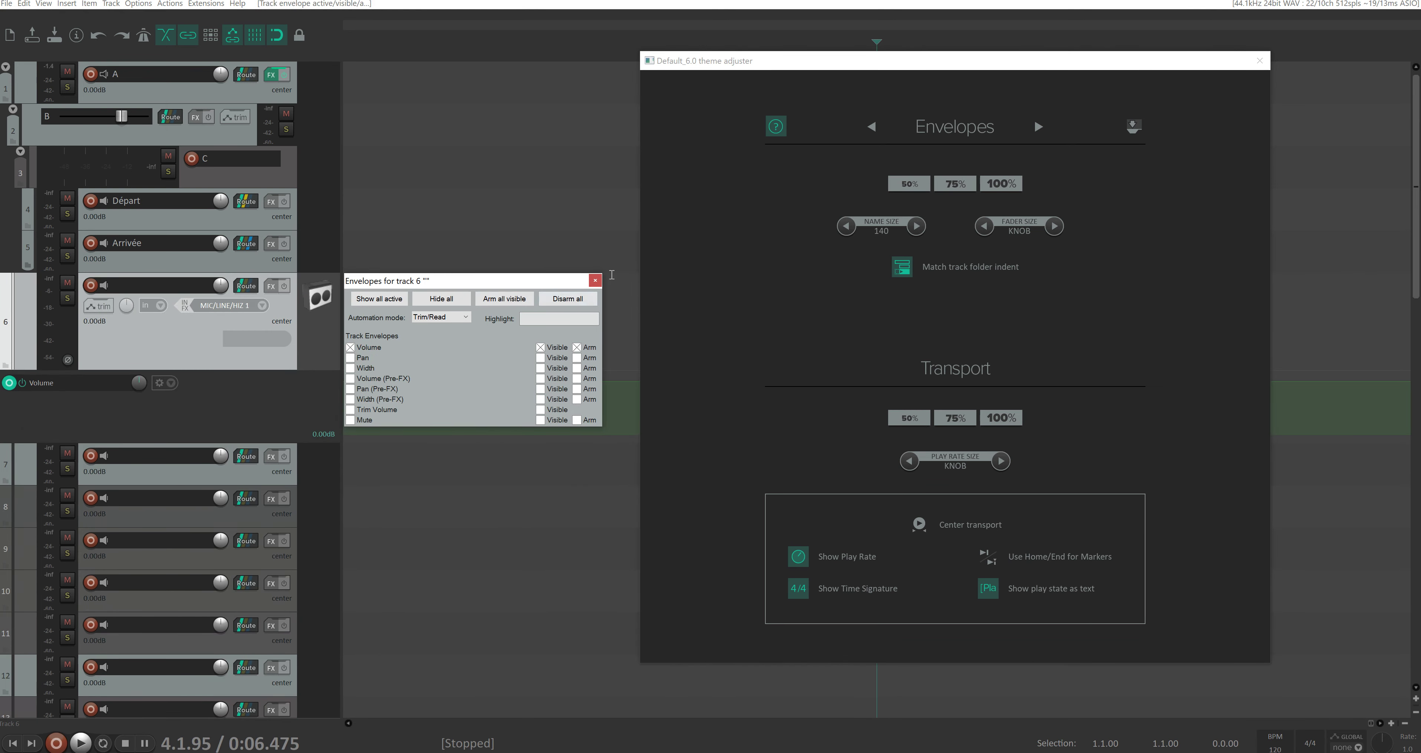
left_click(595, 280)
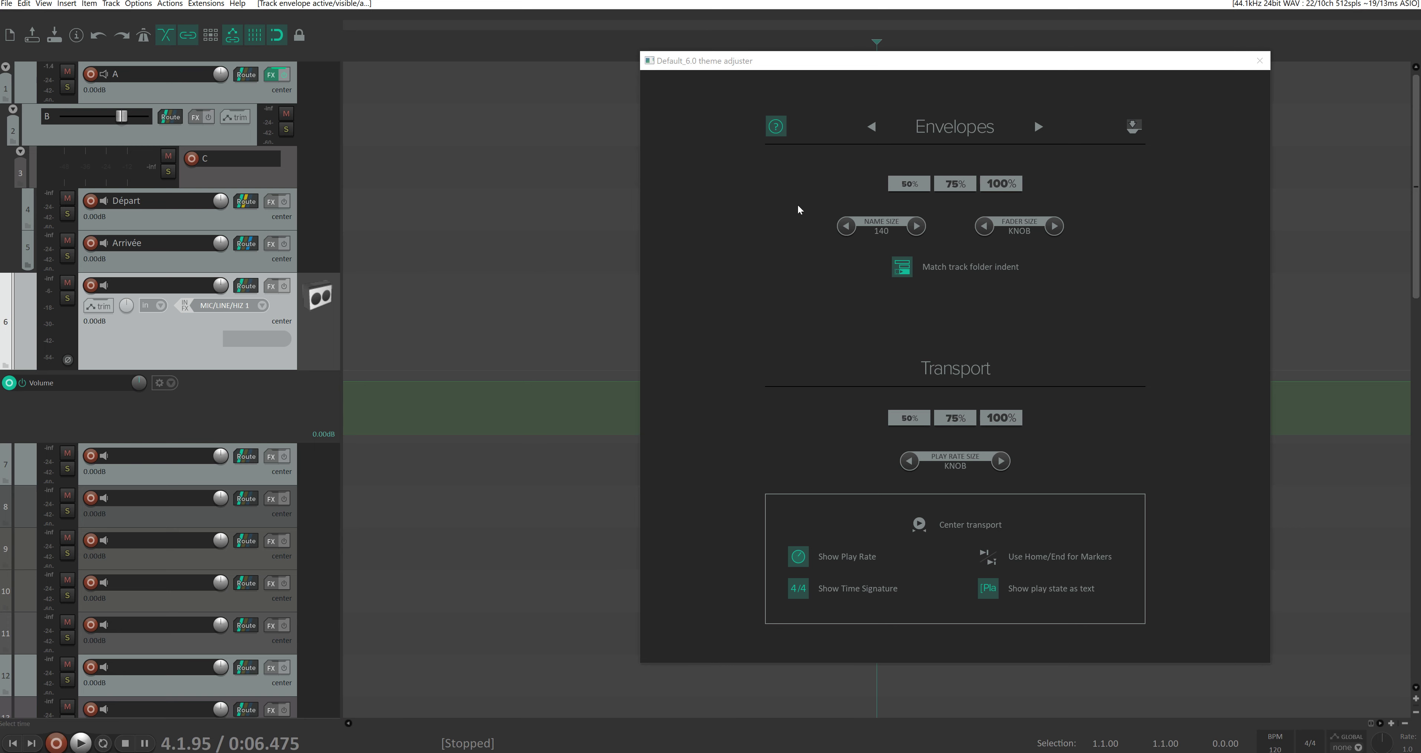
Preview the envelope panels at 50% and 75% scale and restore them to 100%
left_click(909, 184)
left_click(962, 184)
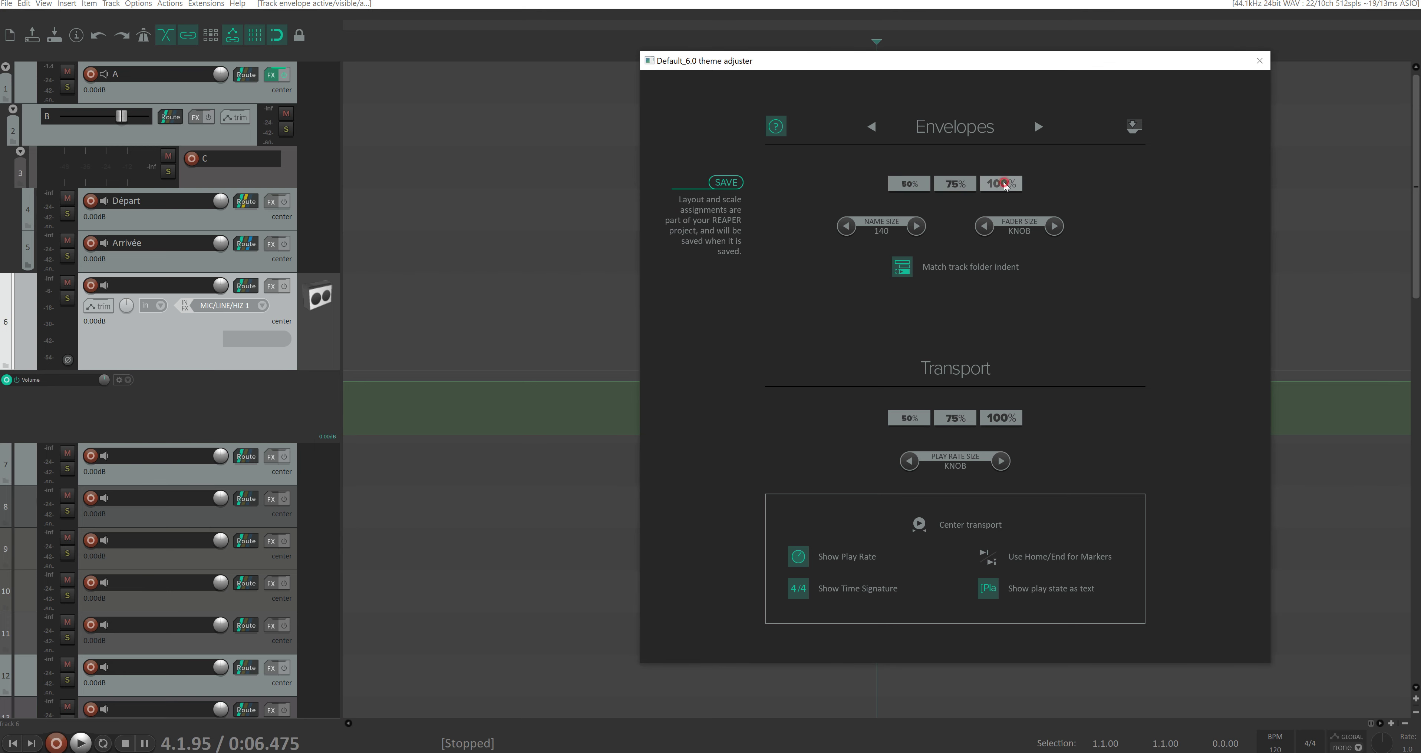
Set the envelope name size to 110 and the fader size to 190, and toggle Match track folder indent off and on
mouse_move(865, 235)
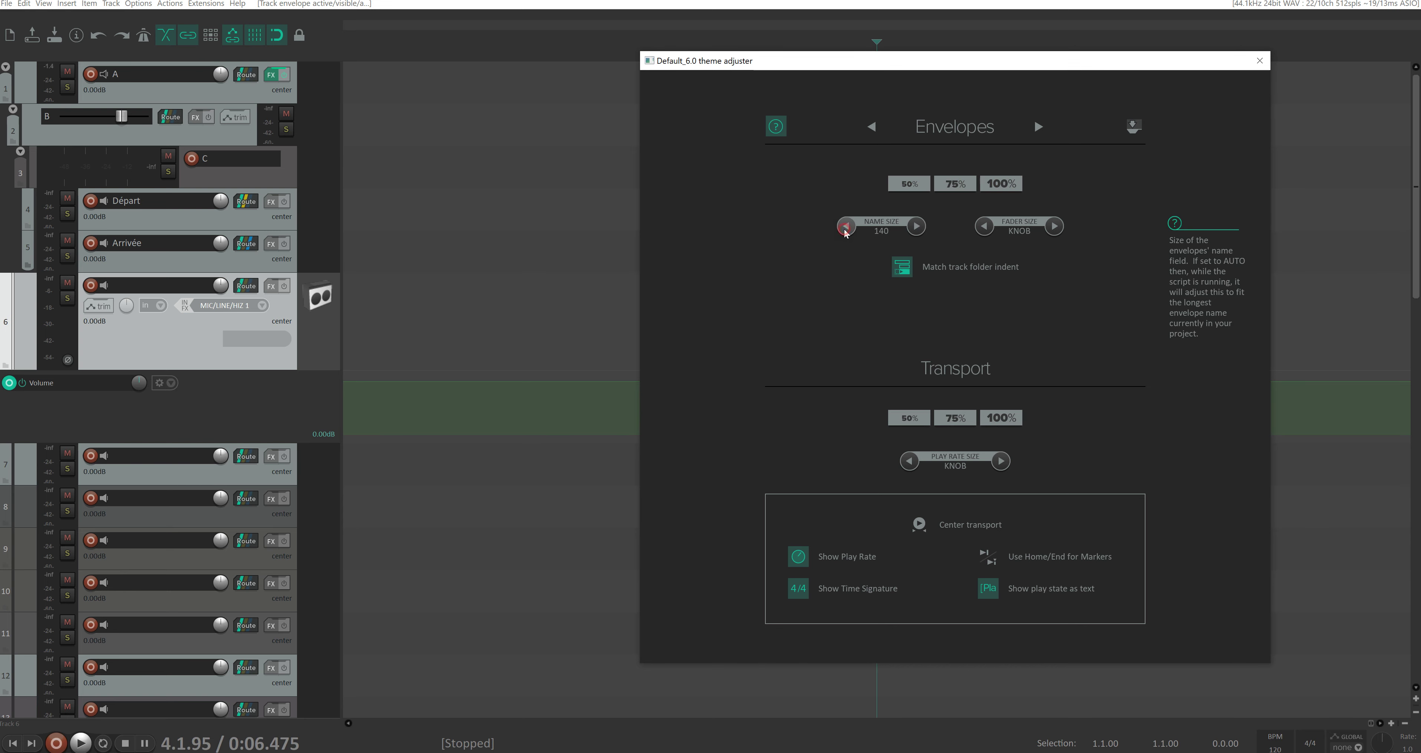
left_click(846, 225)
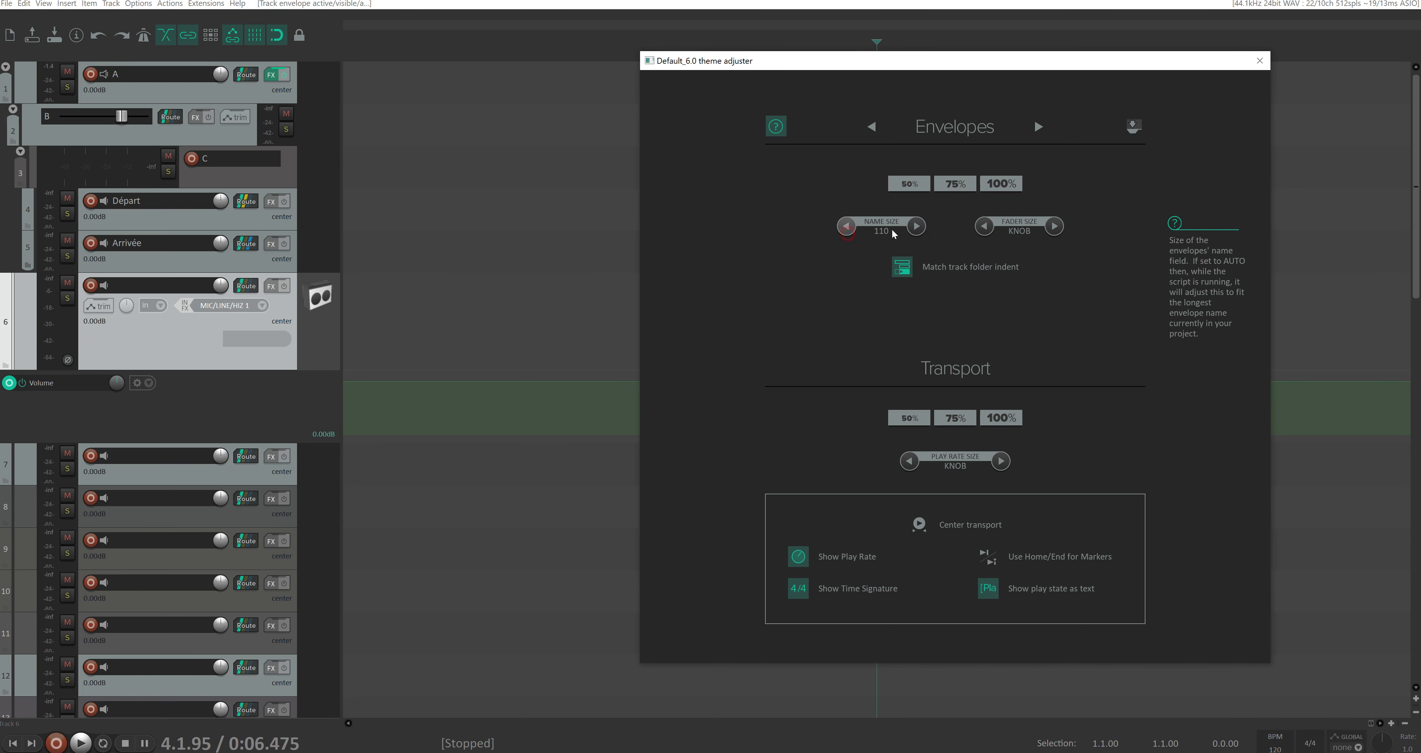
left_click(1054, 226)
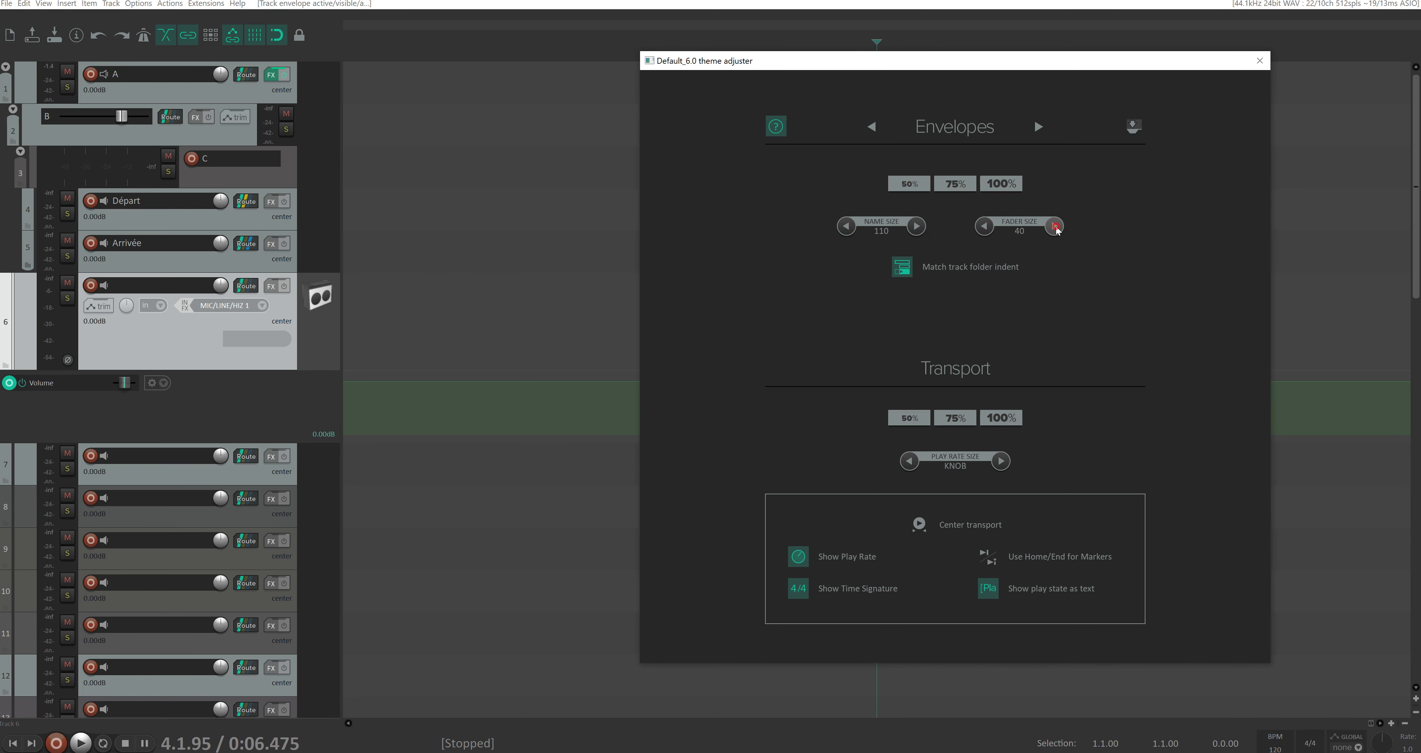
mouse_move(907, 270)
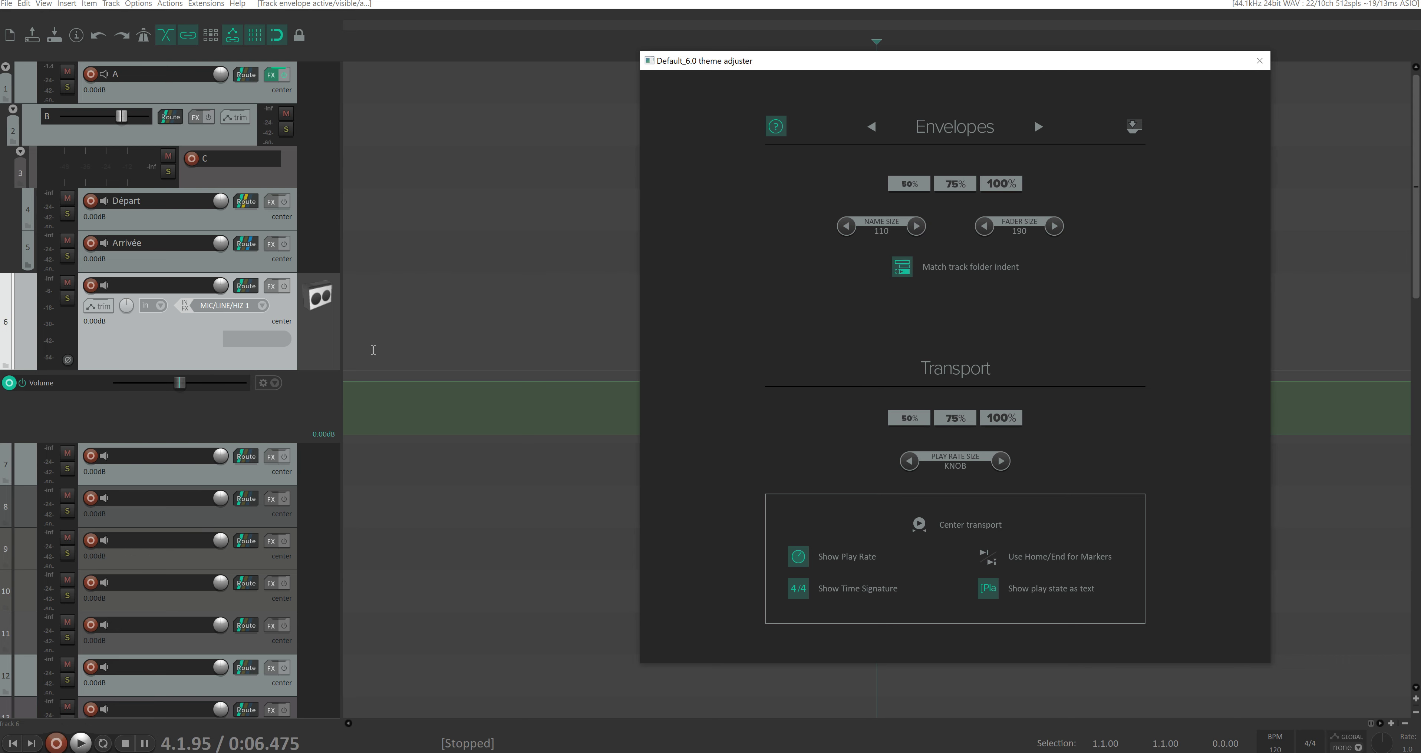
left_click(902, 268)
left_click(903, 271)
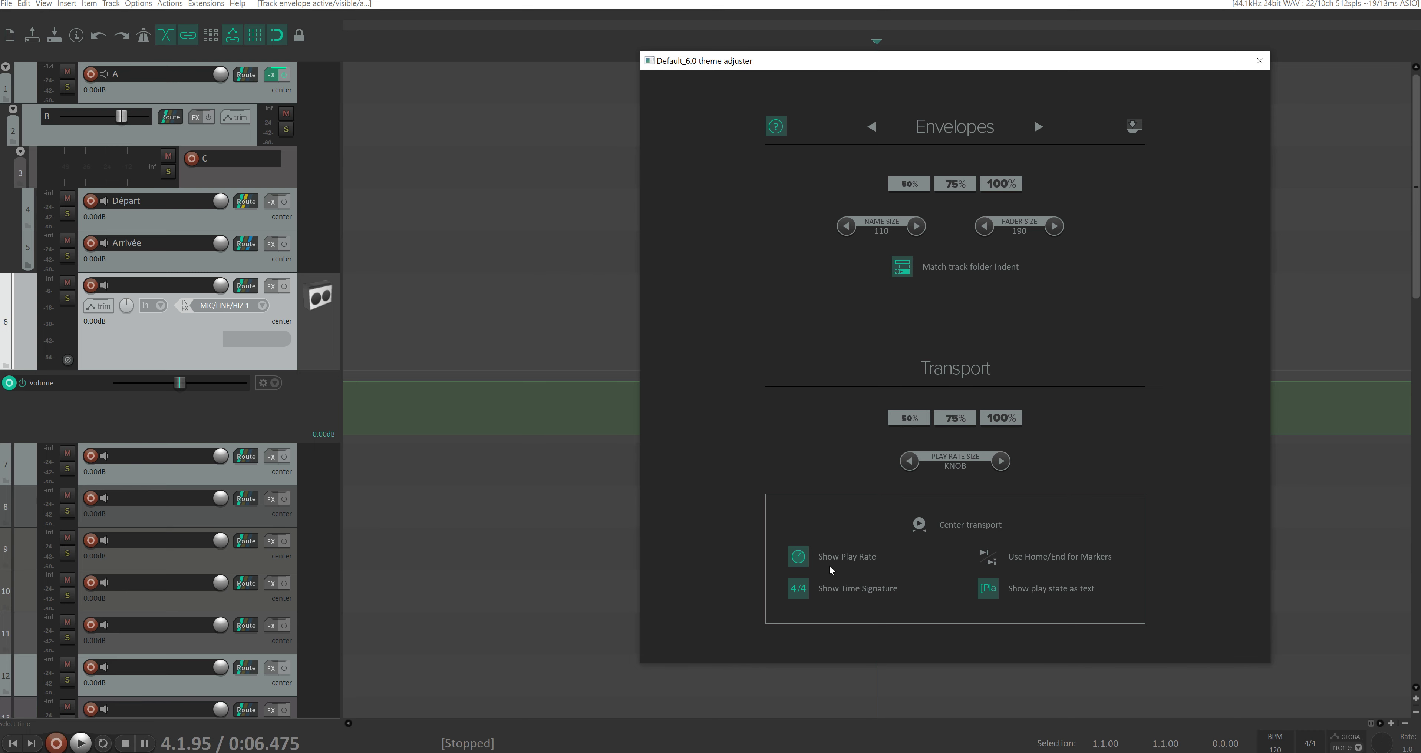
Preview the transport at 50% and 75% scale and restore it to 100%
left_click(924, 422)
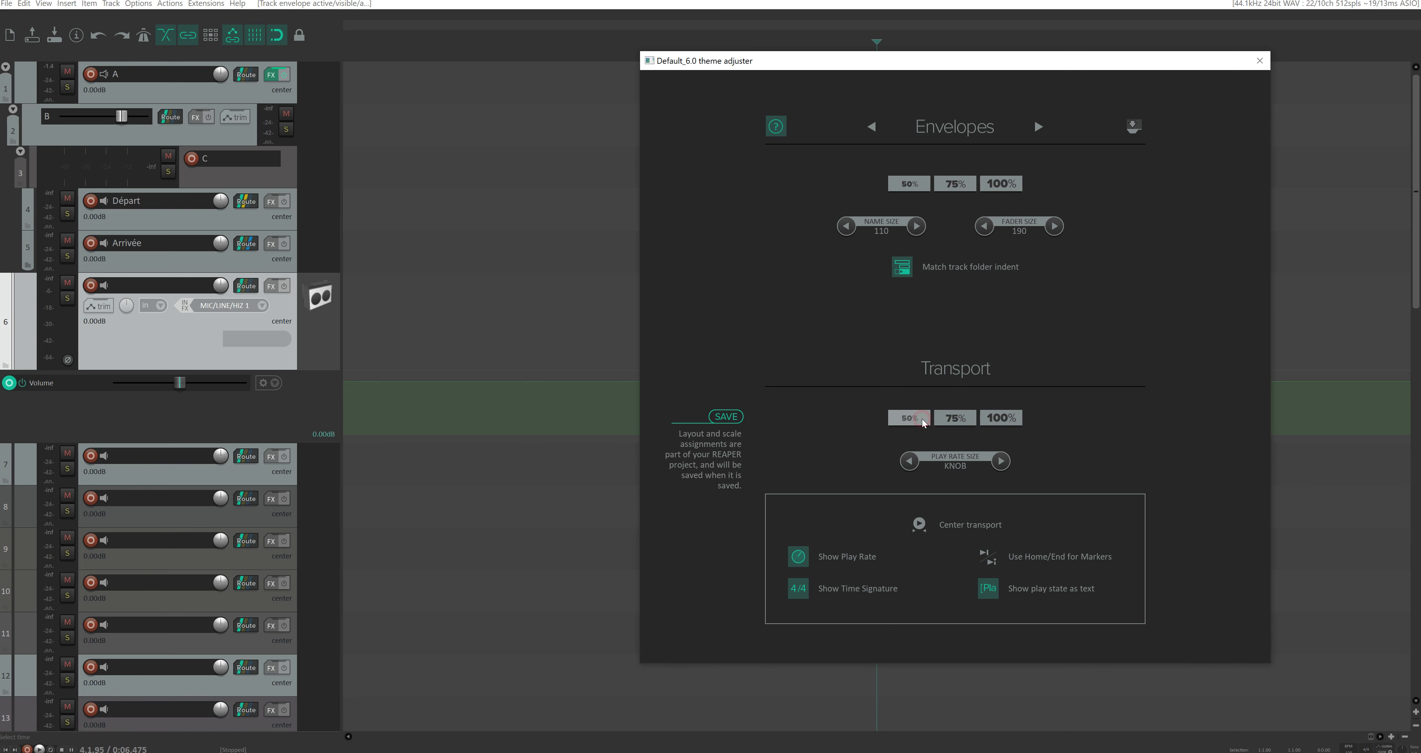
left_click(955, 418)
left_click(1001, 418)
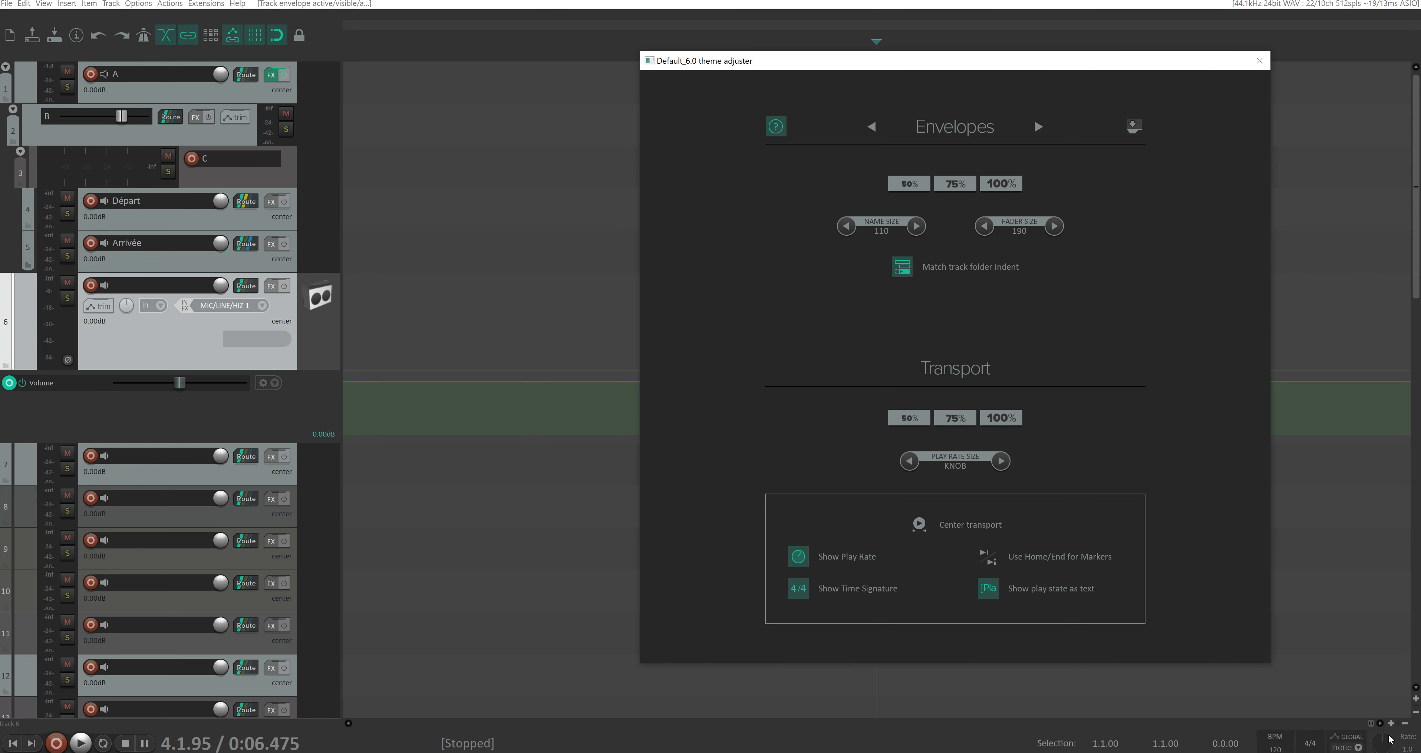
Enlarge the transport's play rate control up to 310, and reduce its size to 80
left_click(1000, 462)
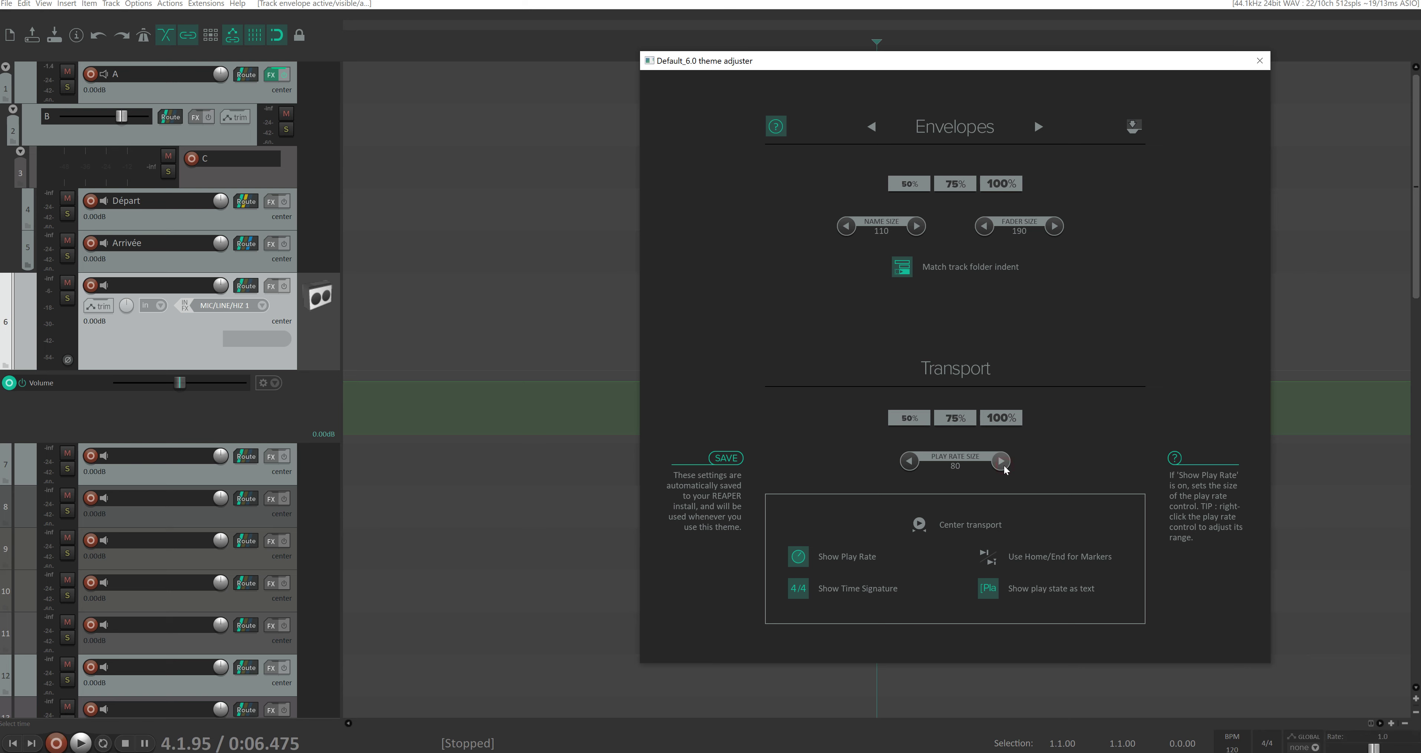
left_click(1001, 461)
left_click(1000, 461)
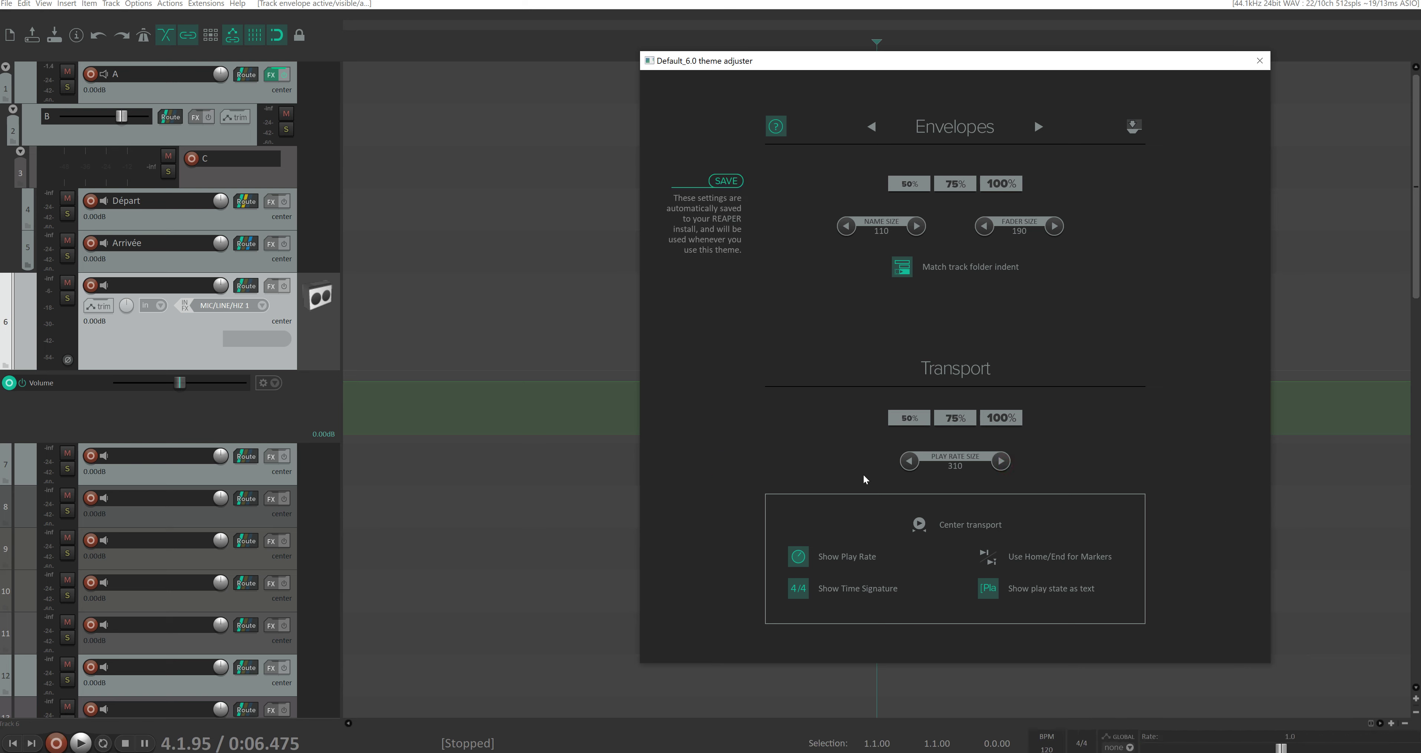
left_click(911, 467)
left_click(912, 467)
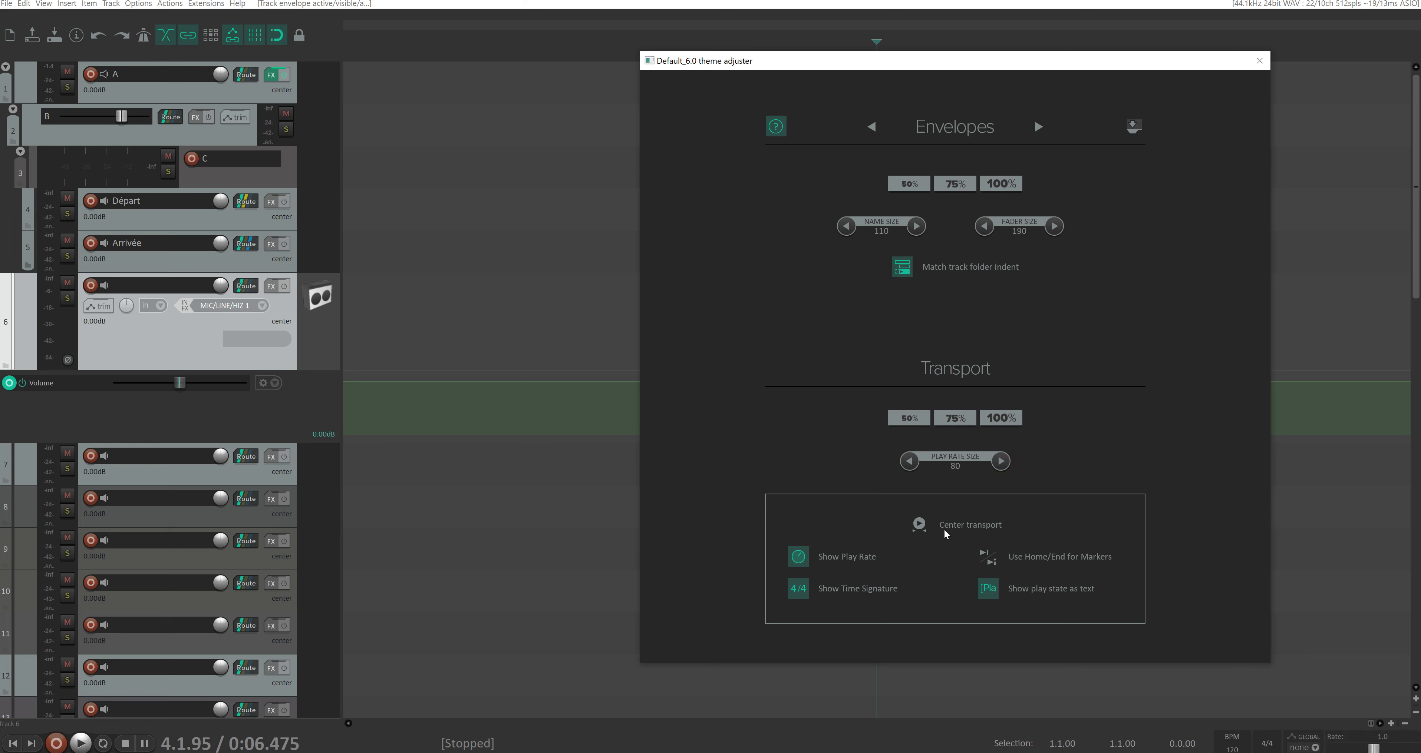
Enable Center transport, and toggle Show Time Signature off and back on
left_click(918, 524)
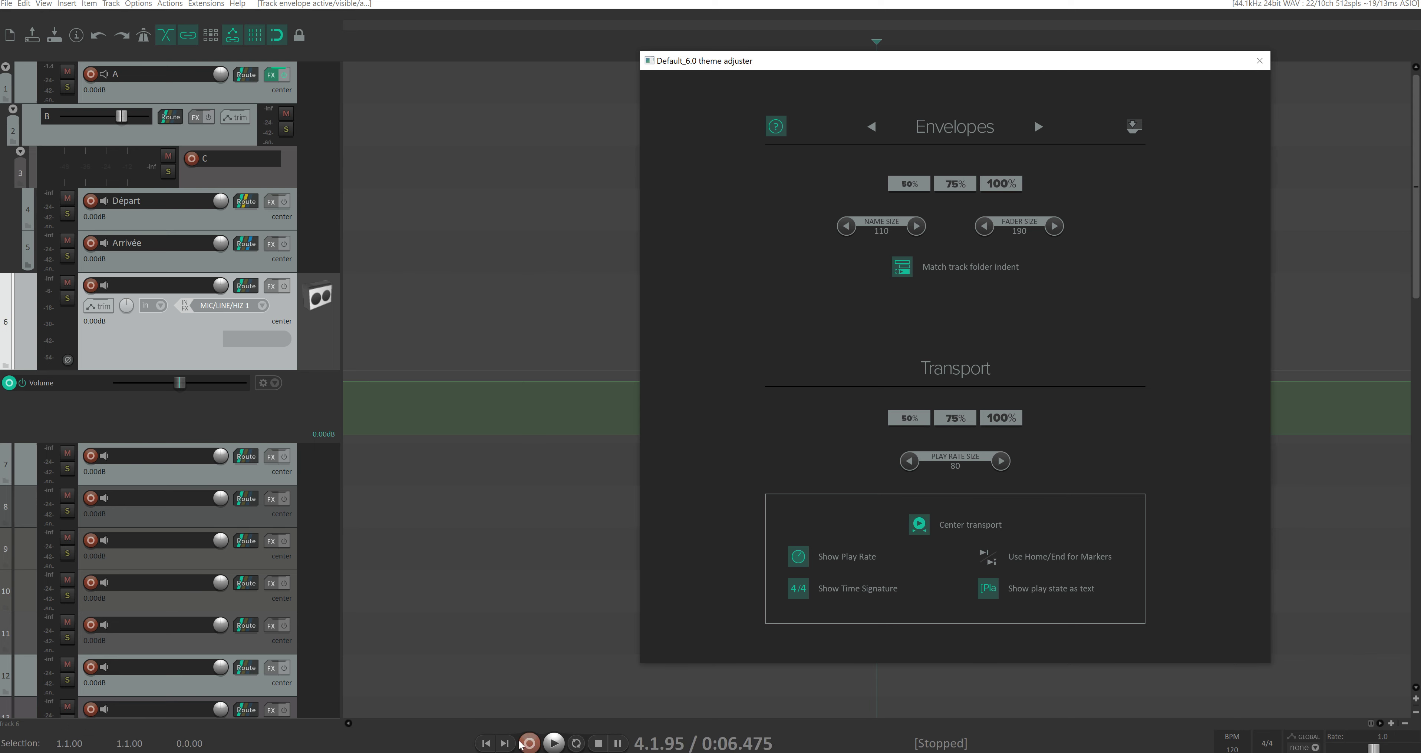
left_click(918, 523)
left_click(918, 524)
left_click(799, 589)
left_click(800, 588)
left_click(984, 562)
Create a MIDI item on track A from the project start to about bar 28, moving the theme adjuster window out of the way
scroll(597, 81, "down", 3)
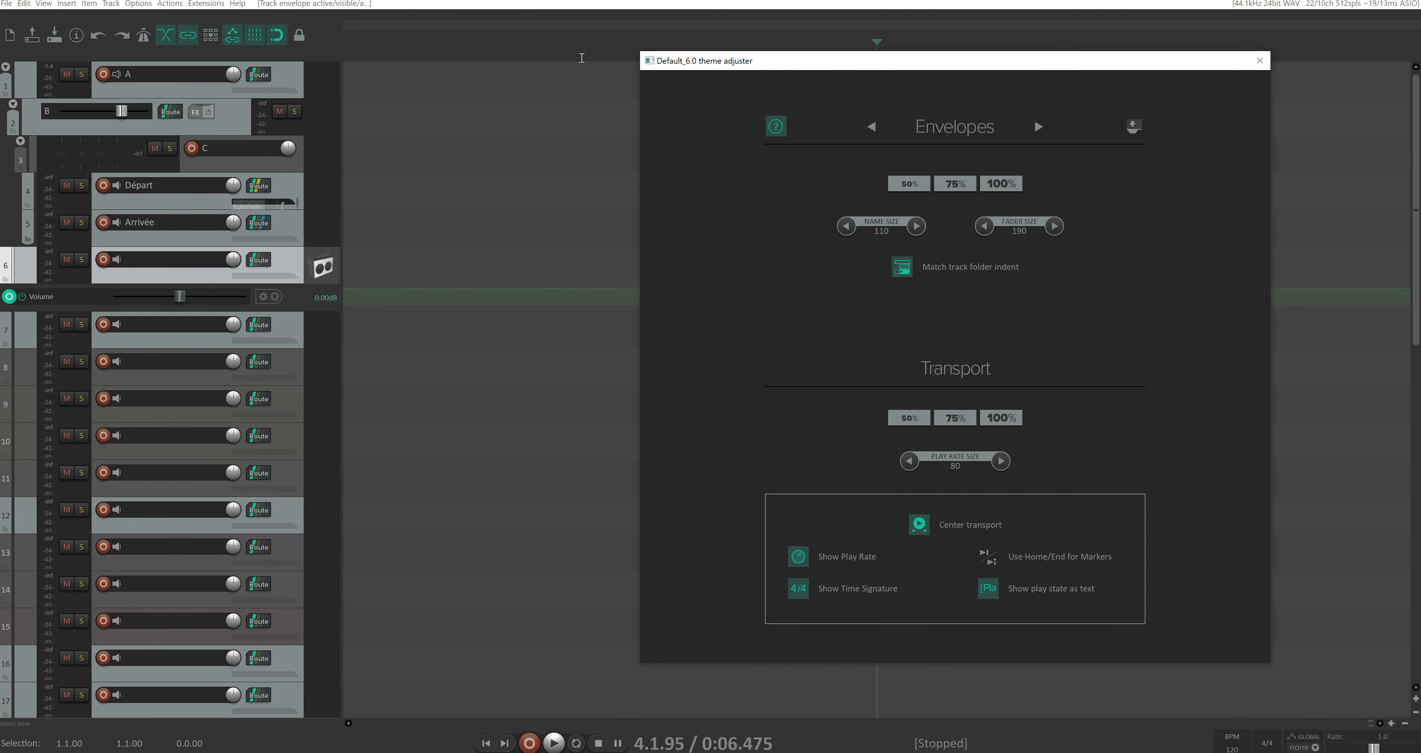
scroll(579, 50, "down", 3)
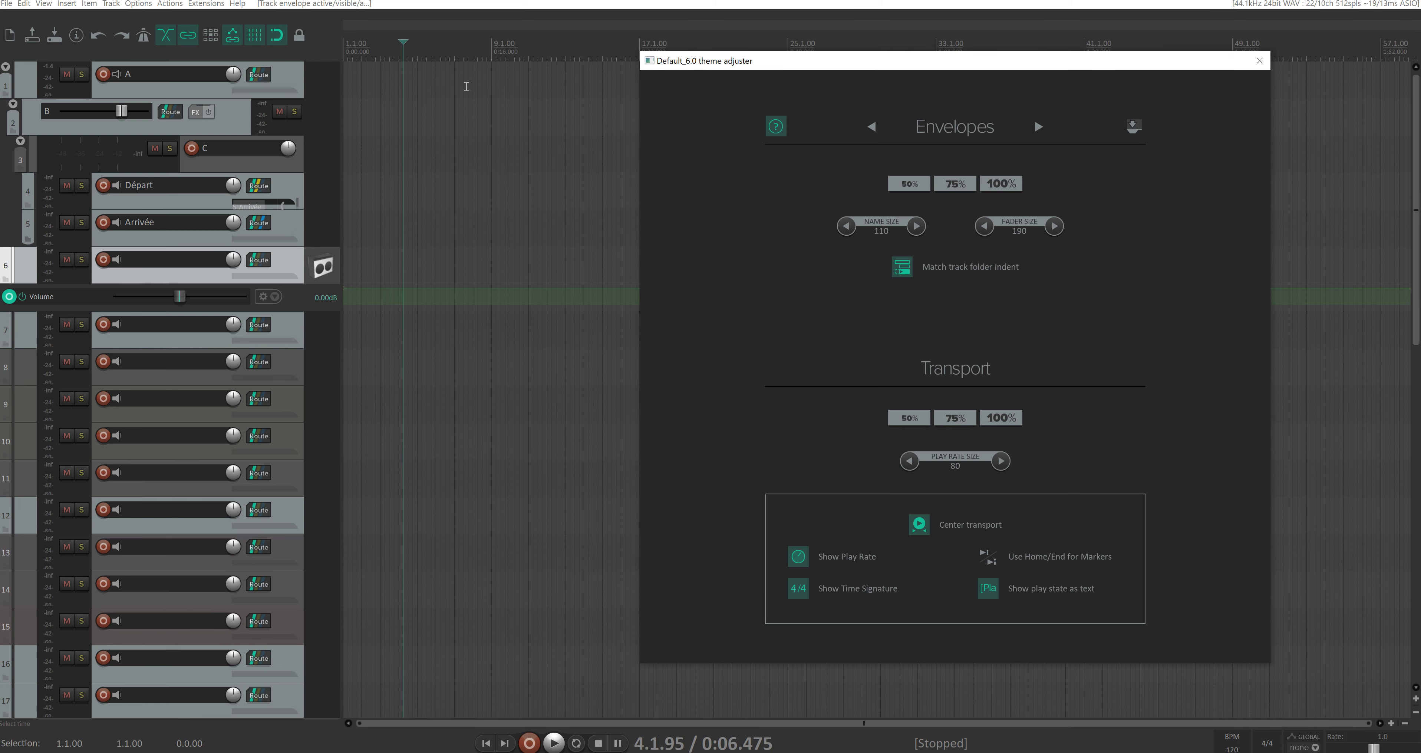
left_click(349, 48)
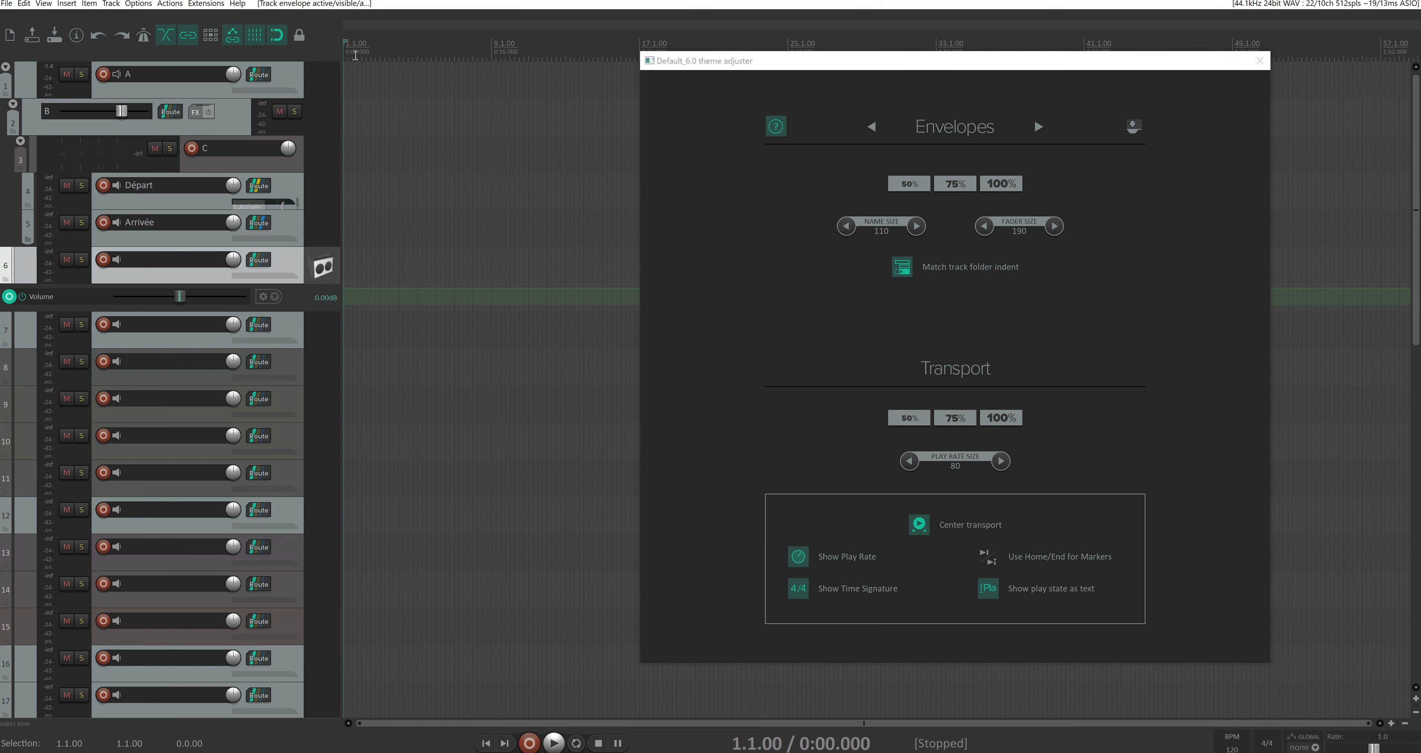
mouse_move(352, 82)
left_mouse_down()
mouse_move(640, 83)
mouse_move(607, 83)
left_mouse_up()
left_click_drag(747, 56, 819, 86)
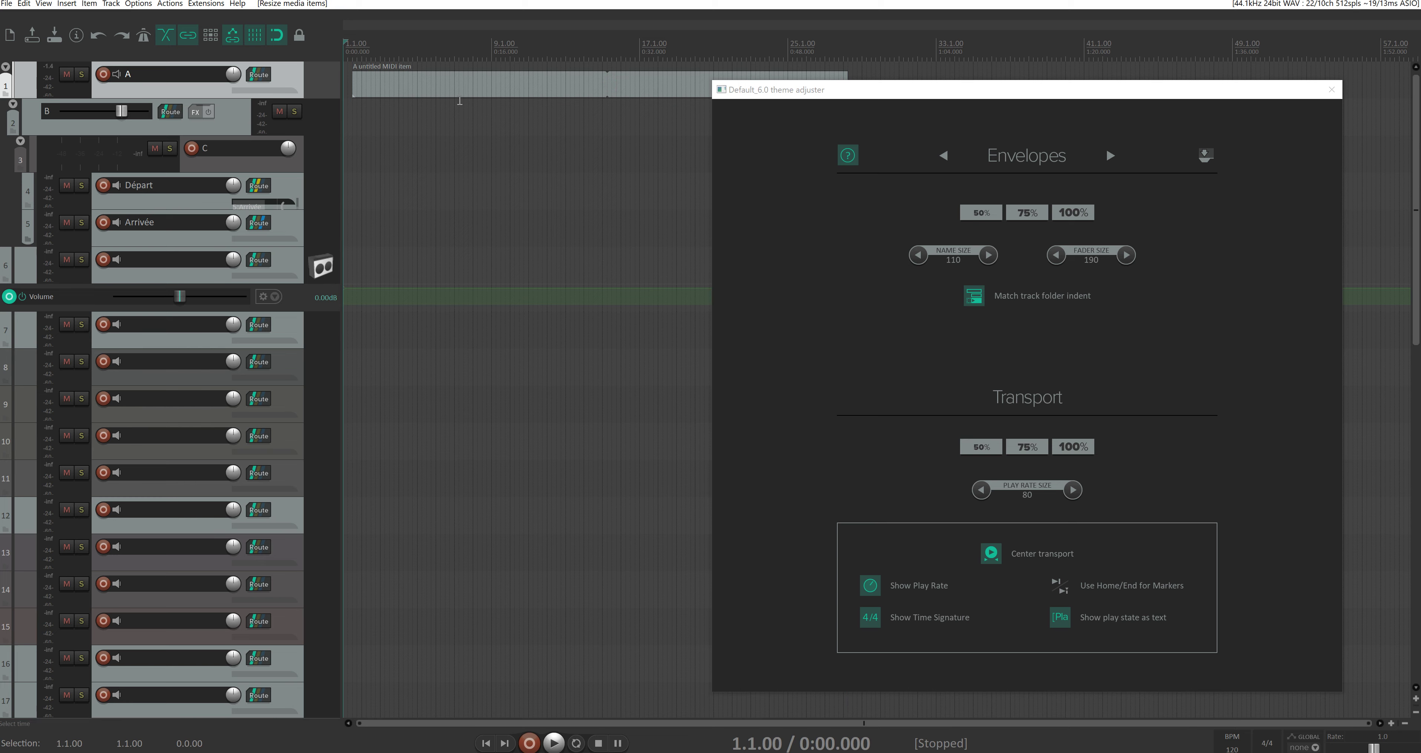
Select the MIDI item, move the edit cursor to its end at 28.2.00, and add markers at 5.2.00 and 9.2.00
left_click(451, 82)
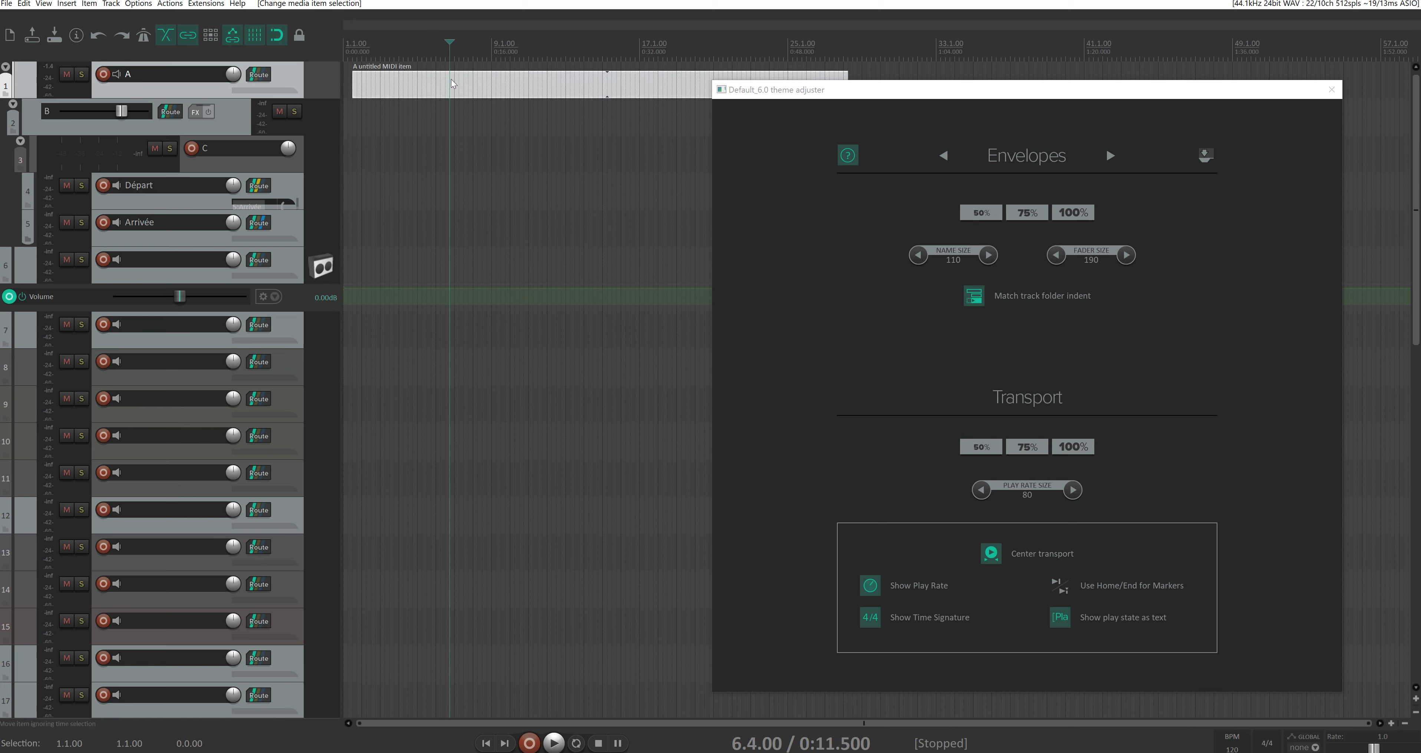
left_click(847, 25)
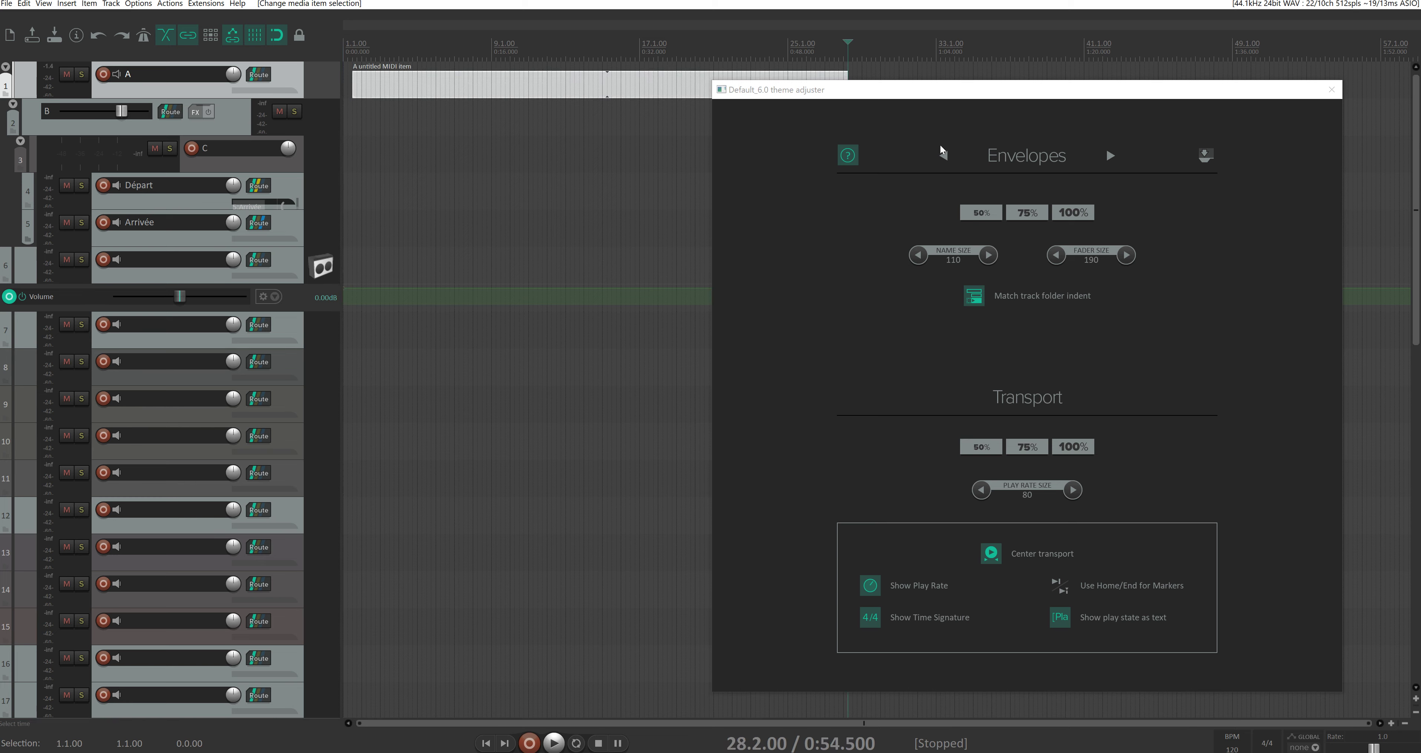
left_click(421, 44)
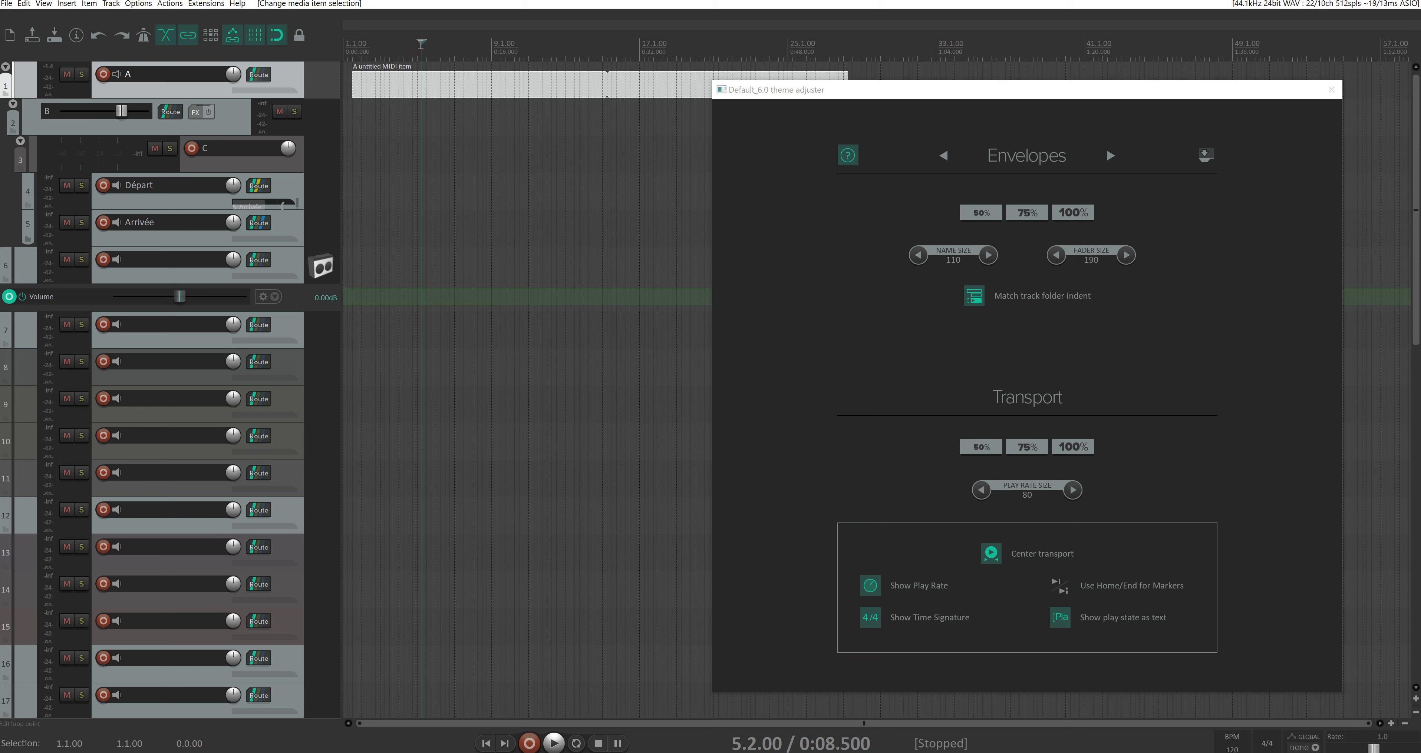
key("m")
left_click(496, 47)
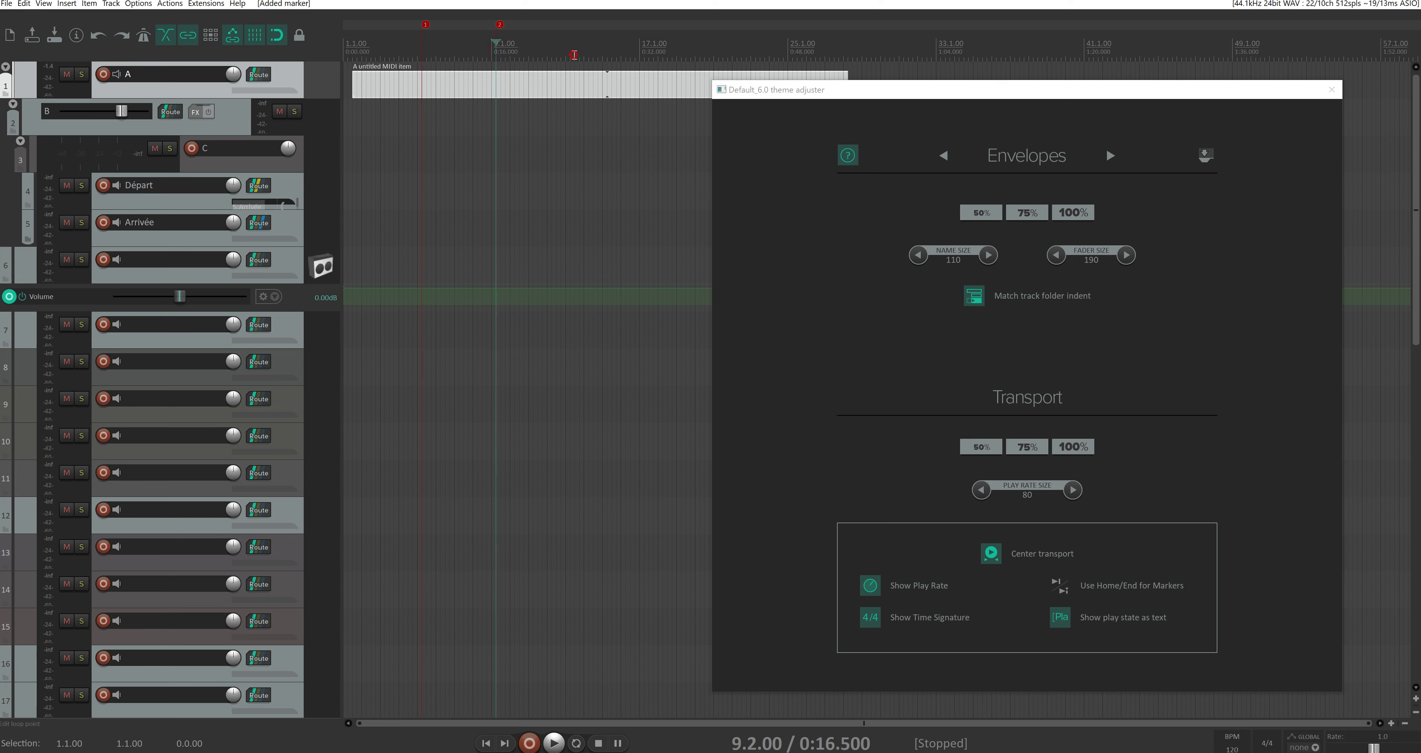
Add project markers at 13.3.00 and 17.1.00 on the timeline
left_click(574, 53)
key("m")
left_click(639, 48)
key("m")
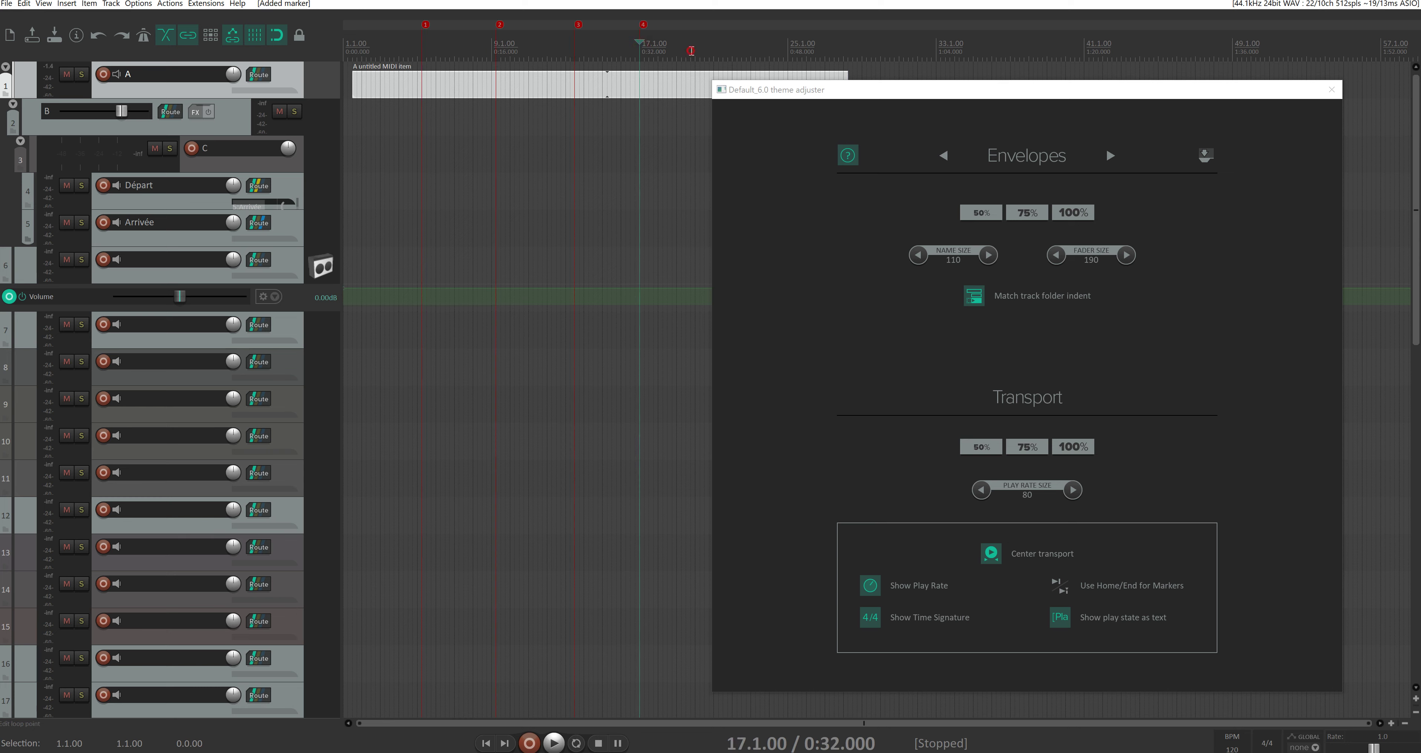
Place the edit cursor at 19.4.00, and jump it between the project start and the project end
left_click(690, 49)
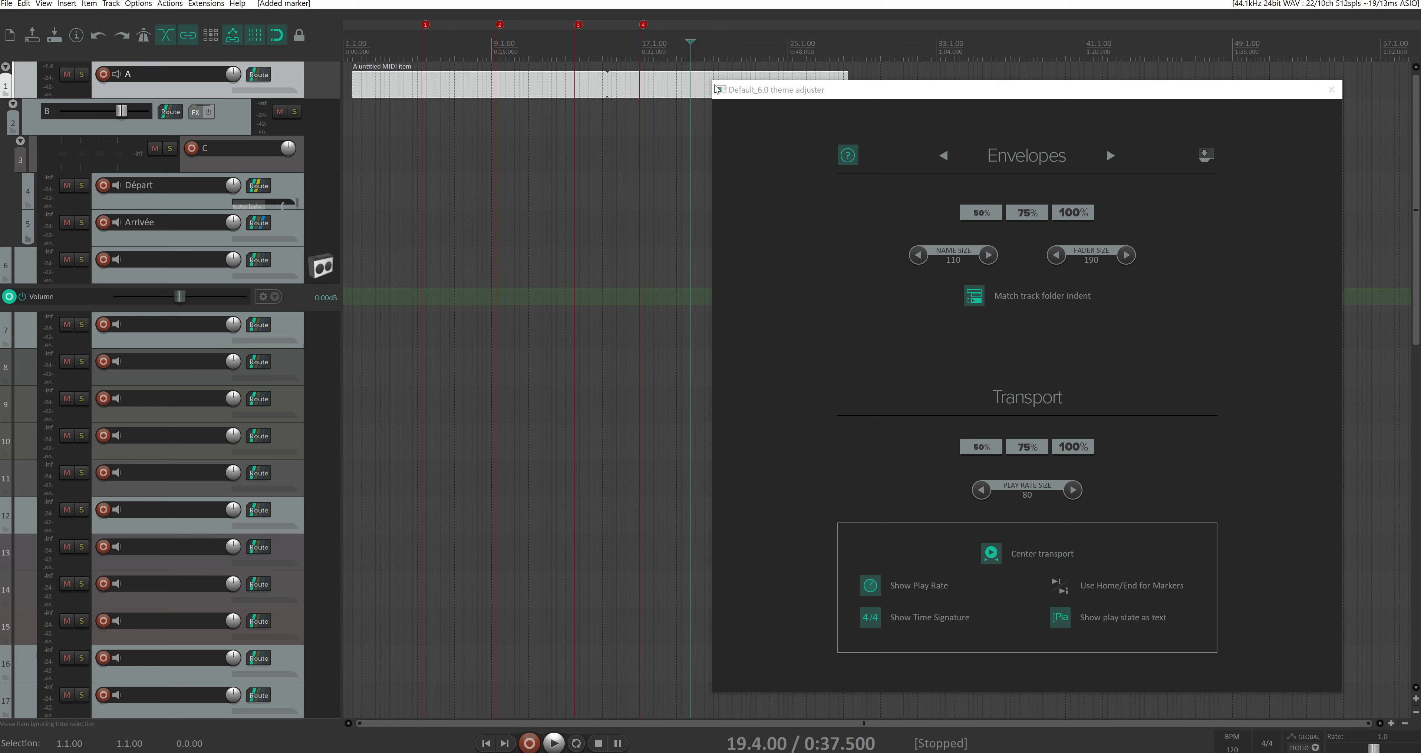
key("Home")
key("End")
key("Home")
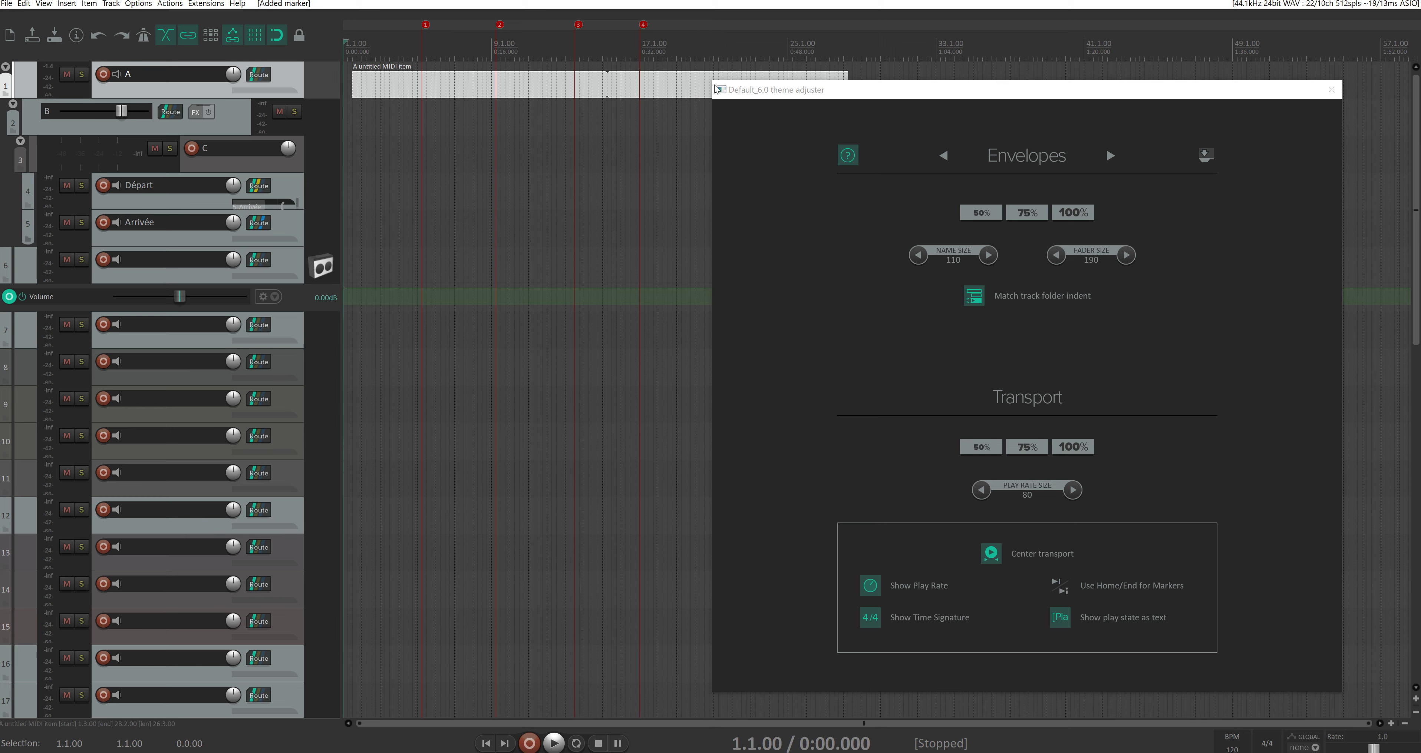
key("End")
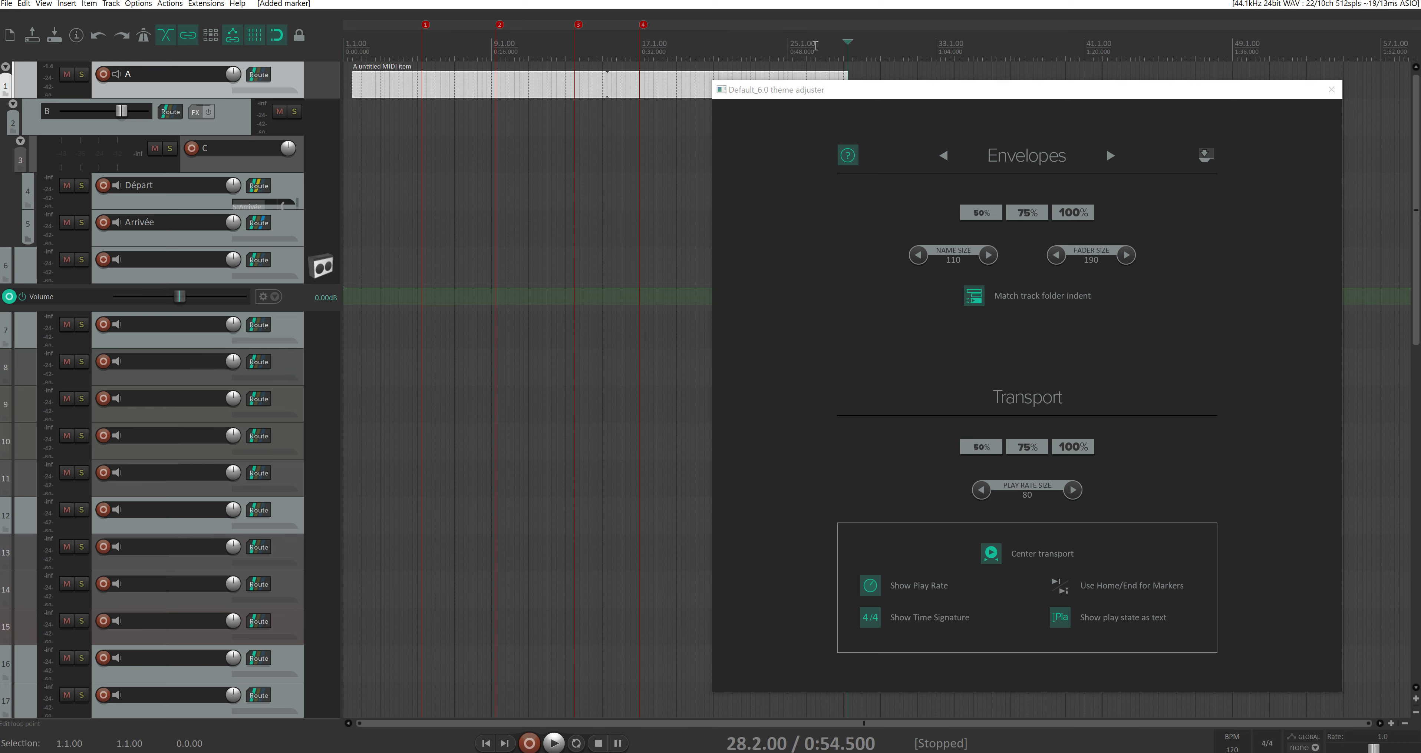
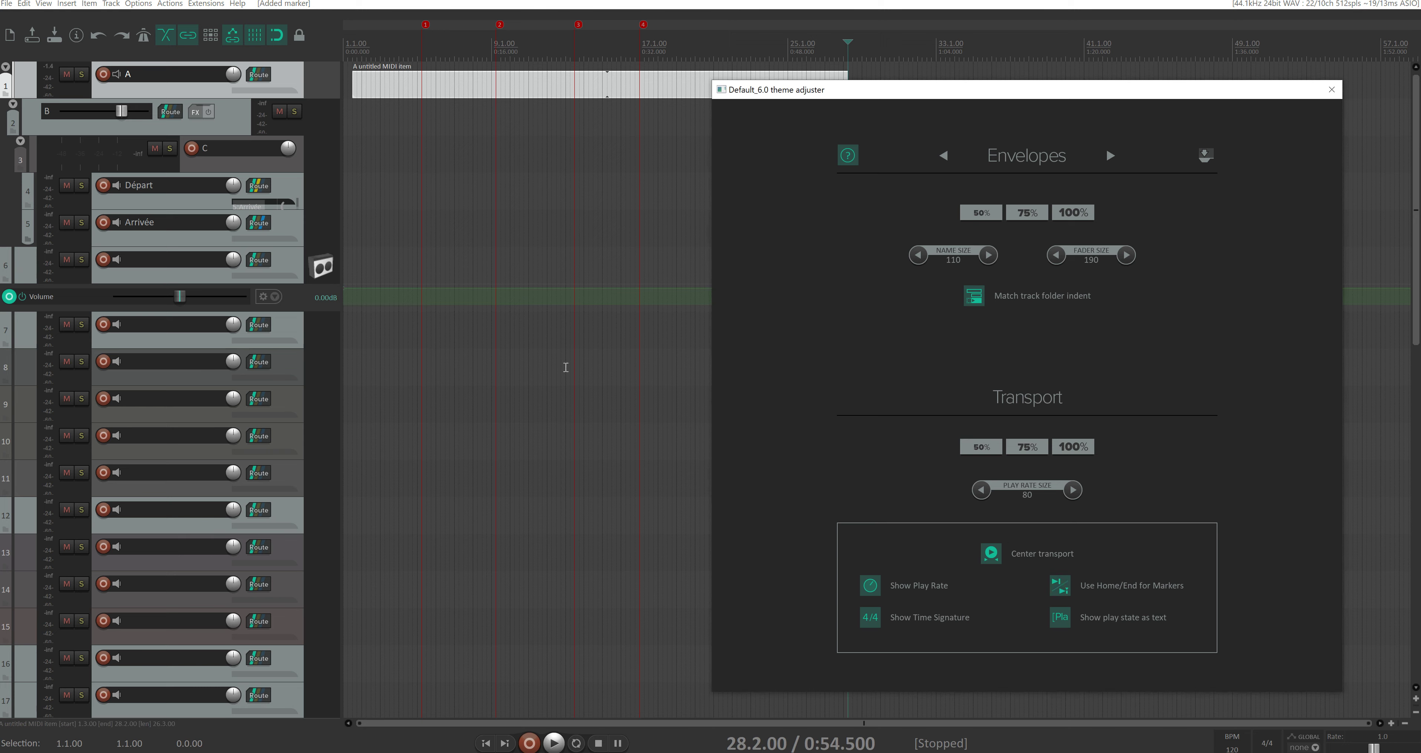
Try marker navigation by jumping the edit cursor forward and back through the project markers, including from the transport
left_click(386, 53)
key("Home")
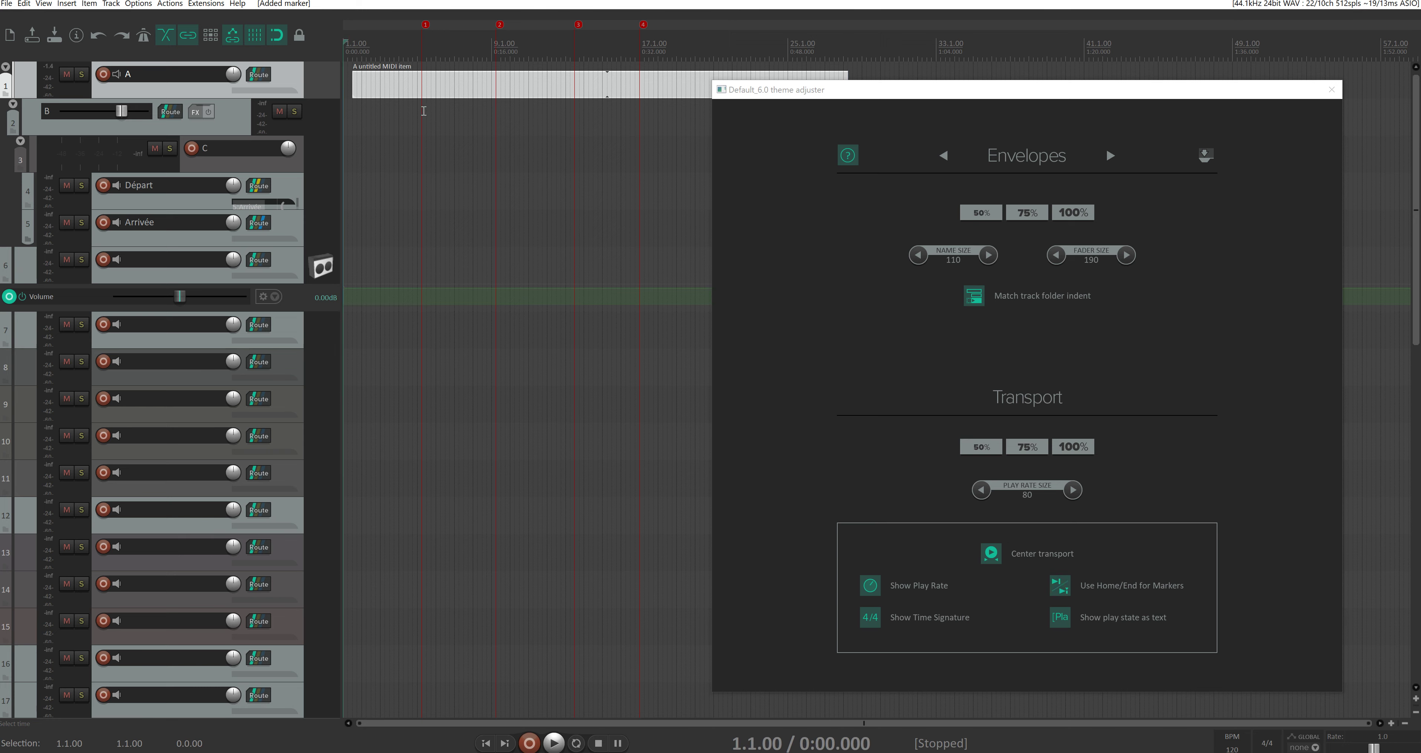
key("End")
key("Home")
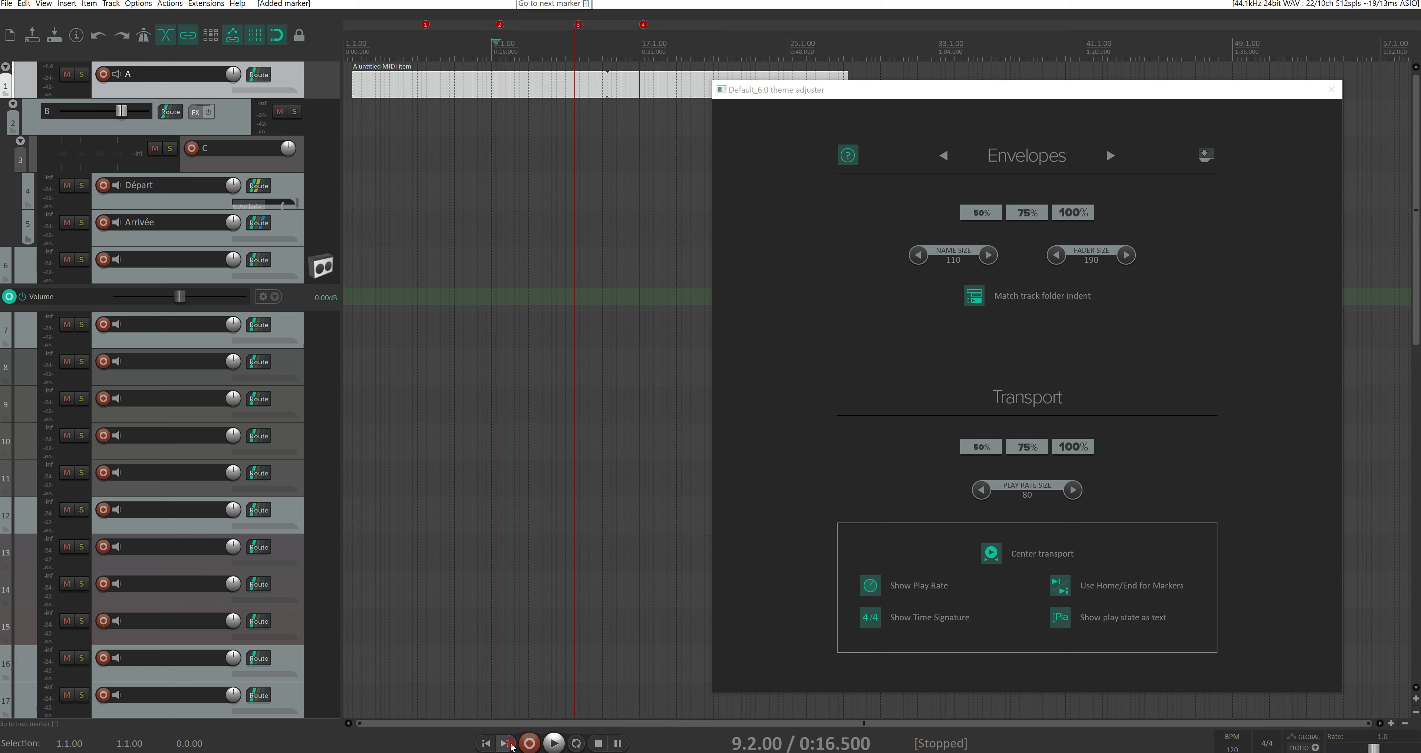
left_click(507, 744)
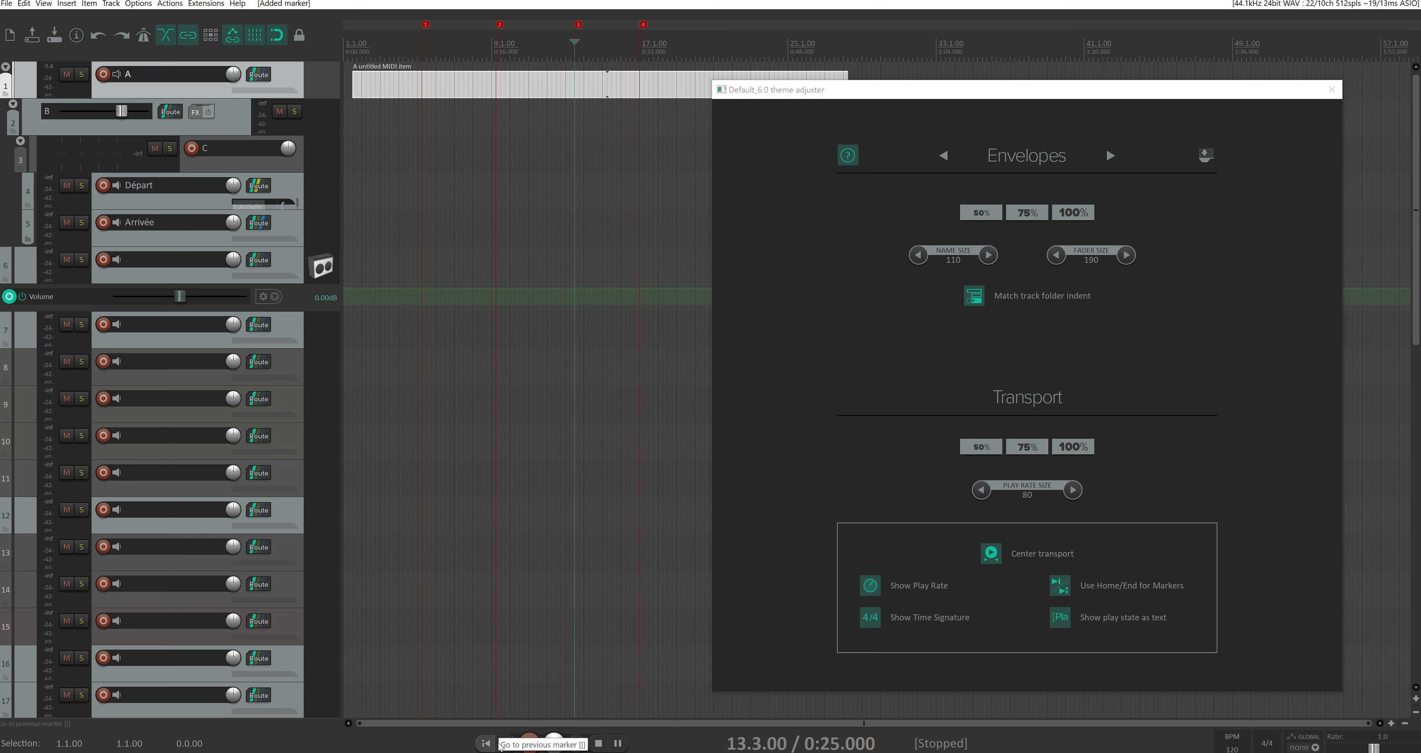
left_click(504, 744)
left_click(505, 744)
left_click(485, 744)
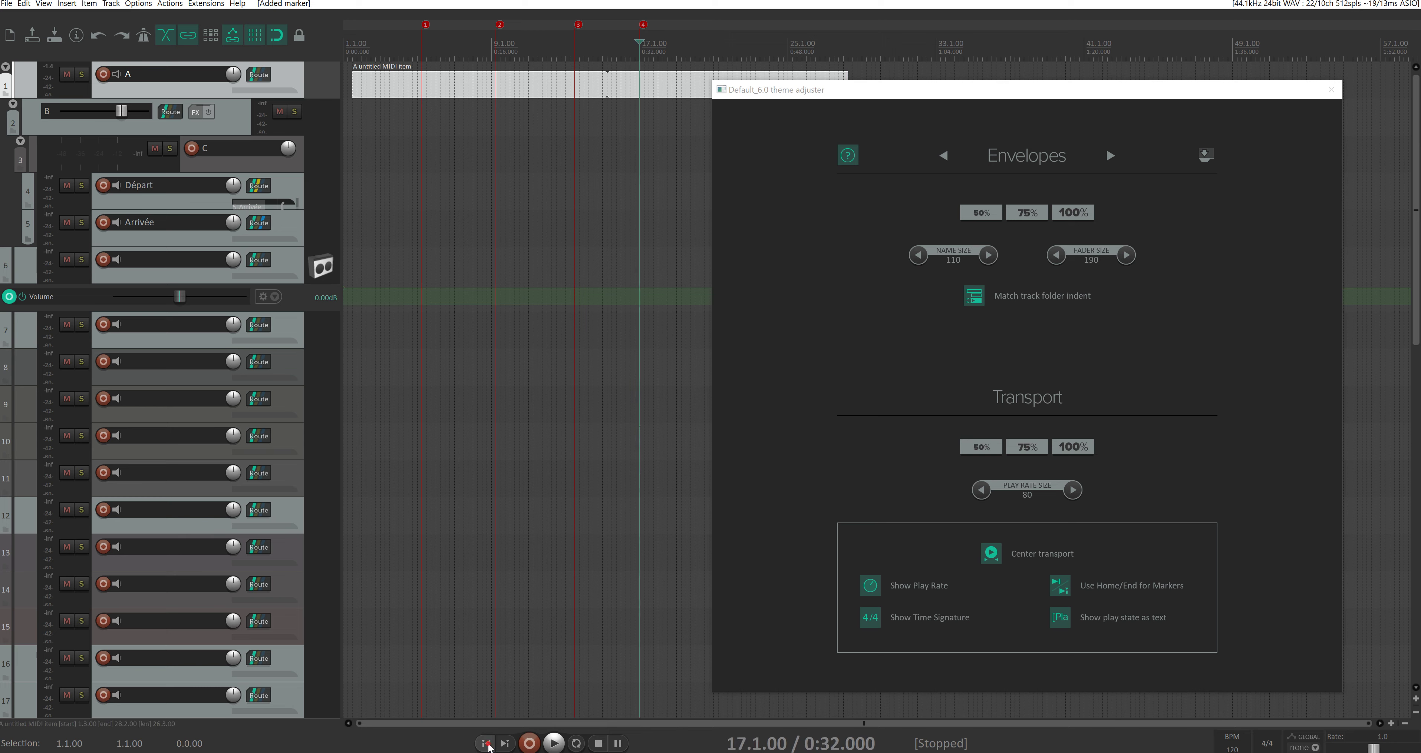
left_click(486, 744)
left_click(485, 744)
Disable Use Home/End for Markers, and jump between the project start and end from the transport
left_click(1071, 592)
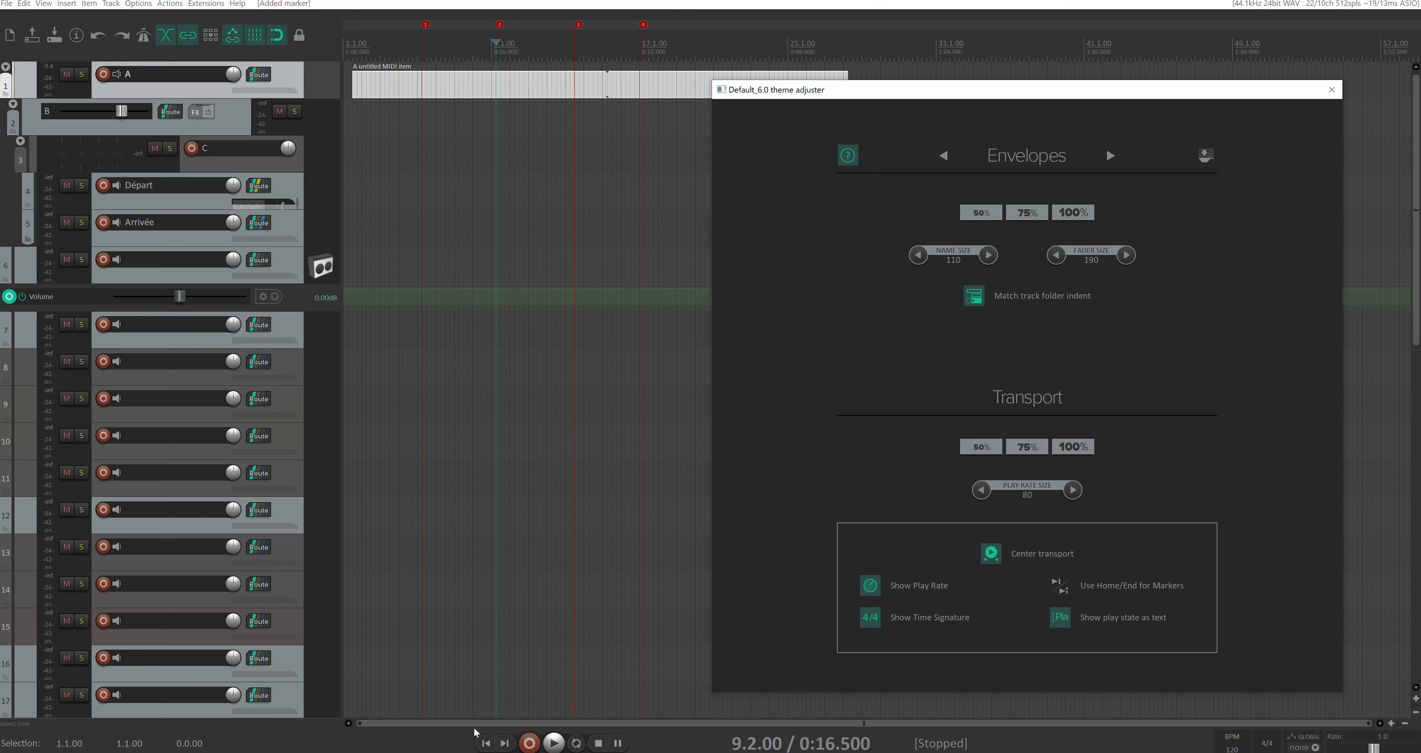
left_click(485, 744)
left_click(504, 745)
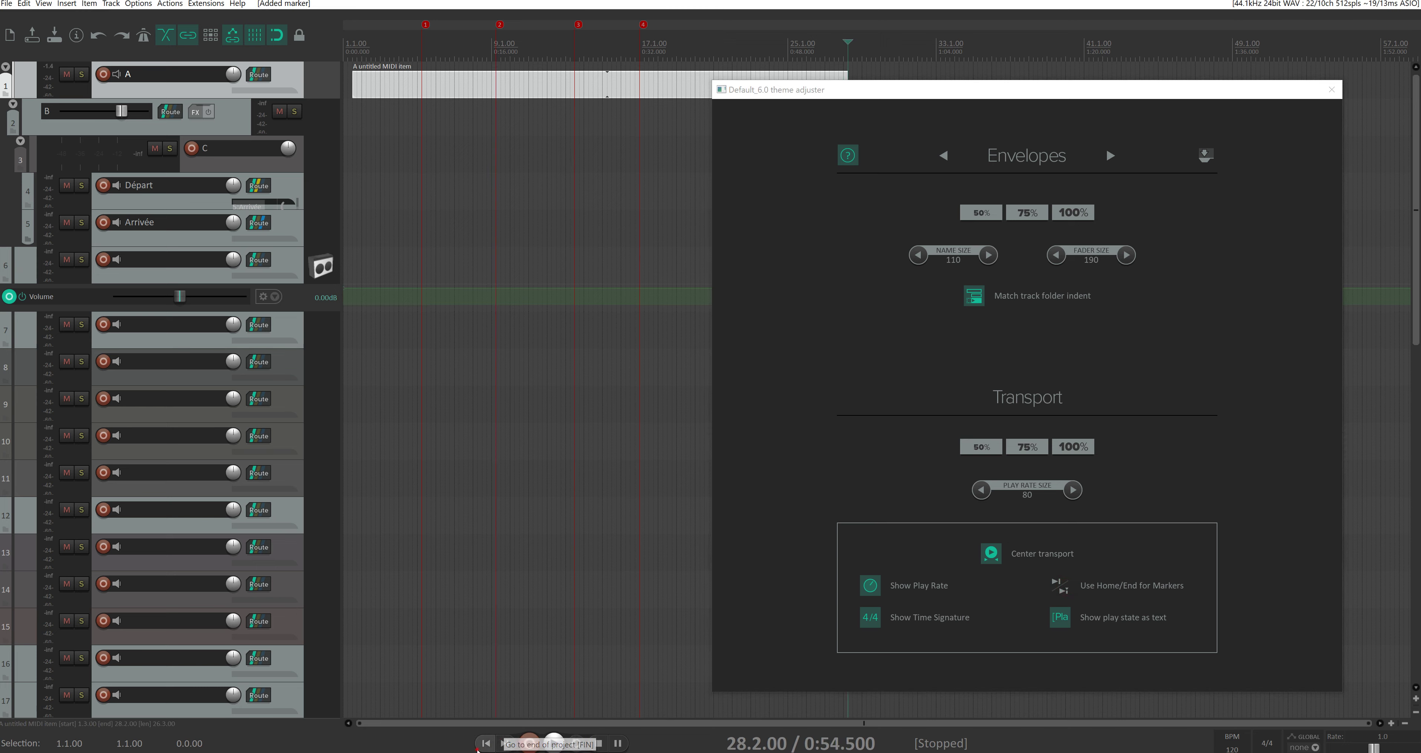
left_click(485, 744)
left_click(502, 745)
left_click(485, 744)
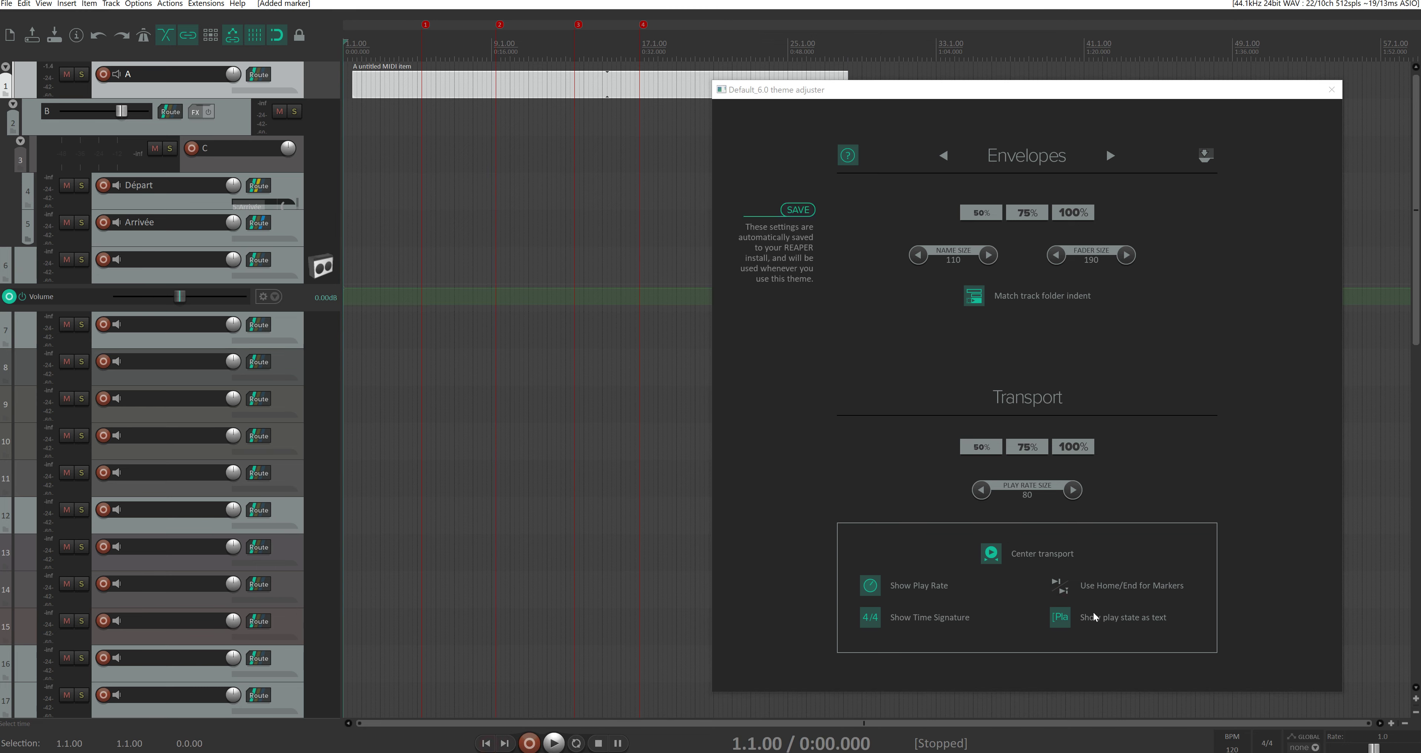
Re-enable Use Home/End for Markers, and try the transport's previous and next marker jumps
left_click(1051, 590)
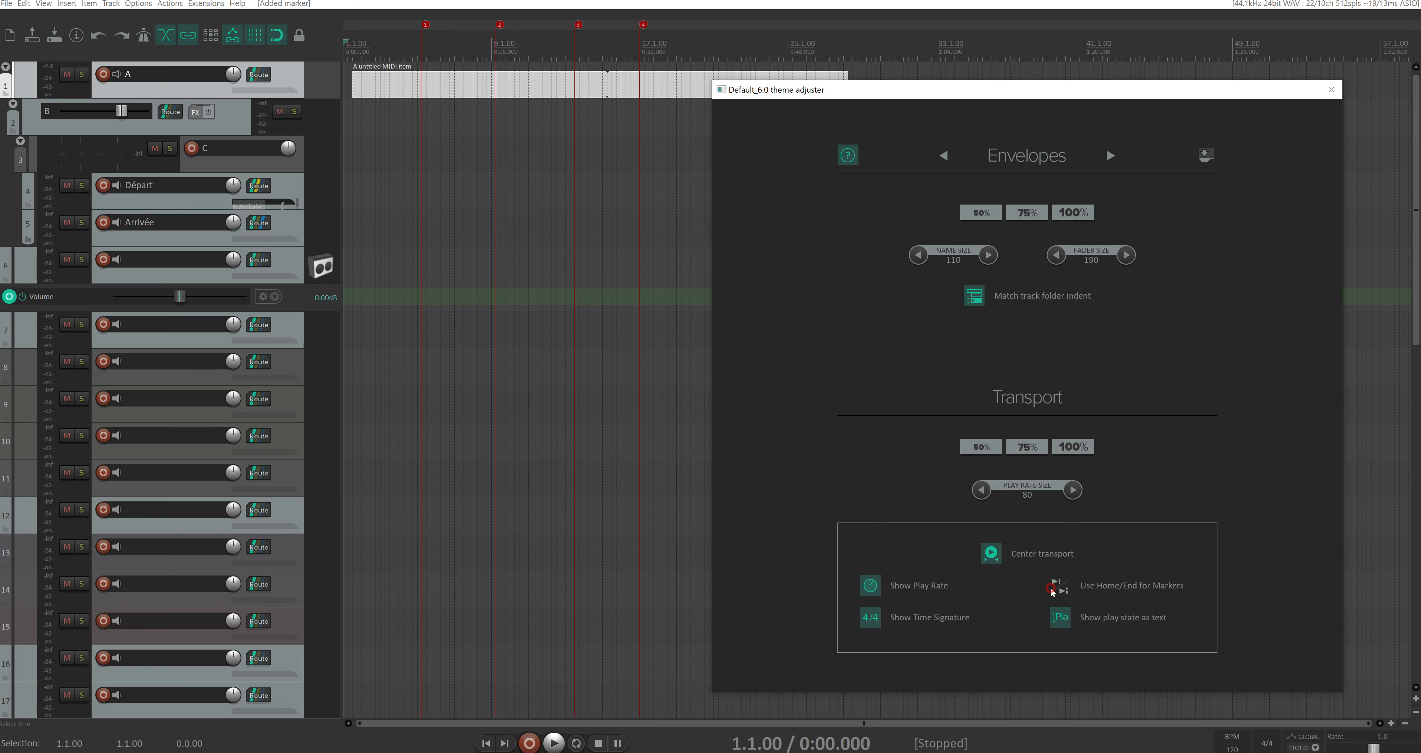
left_click(492, 745)
left_click(504, 744)
left_click(485, 744)
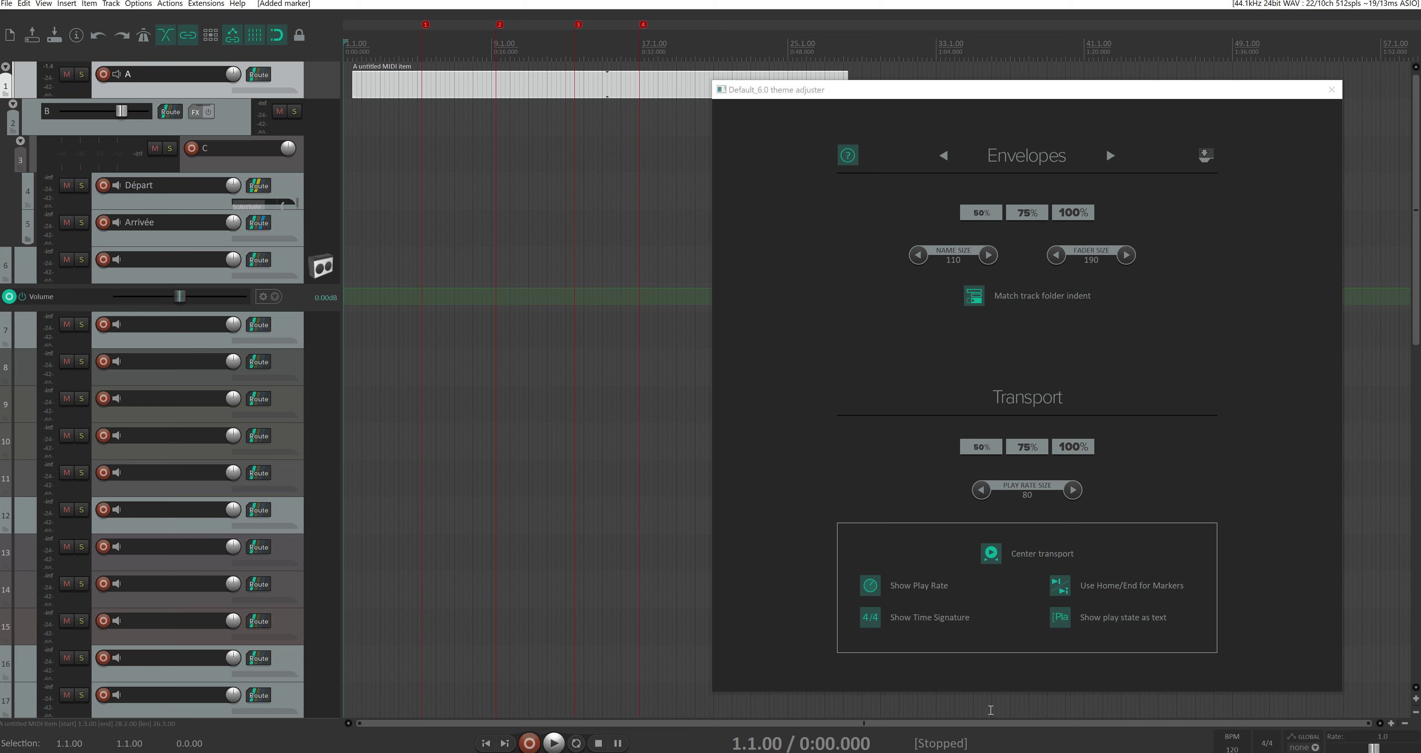
Toggle Show play state as text off and back on, and test playback from 4.2.00, ending with the transport stopped
left_click(1060, 625)
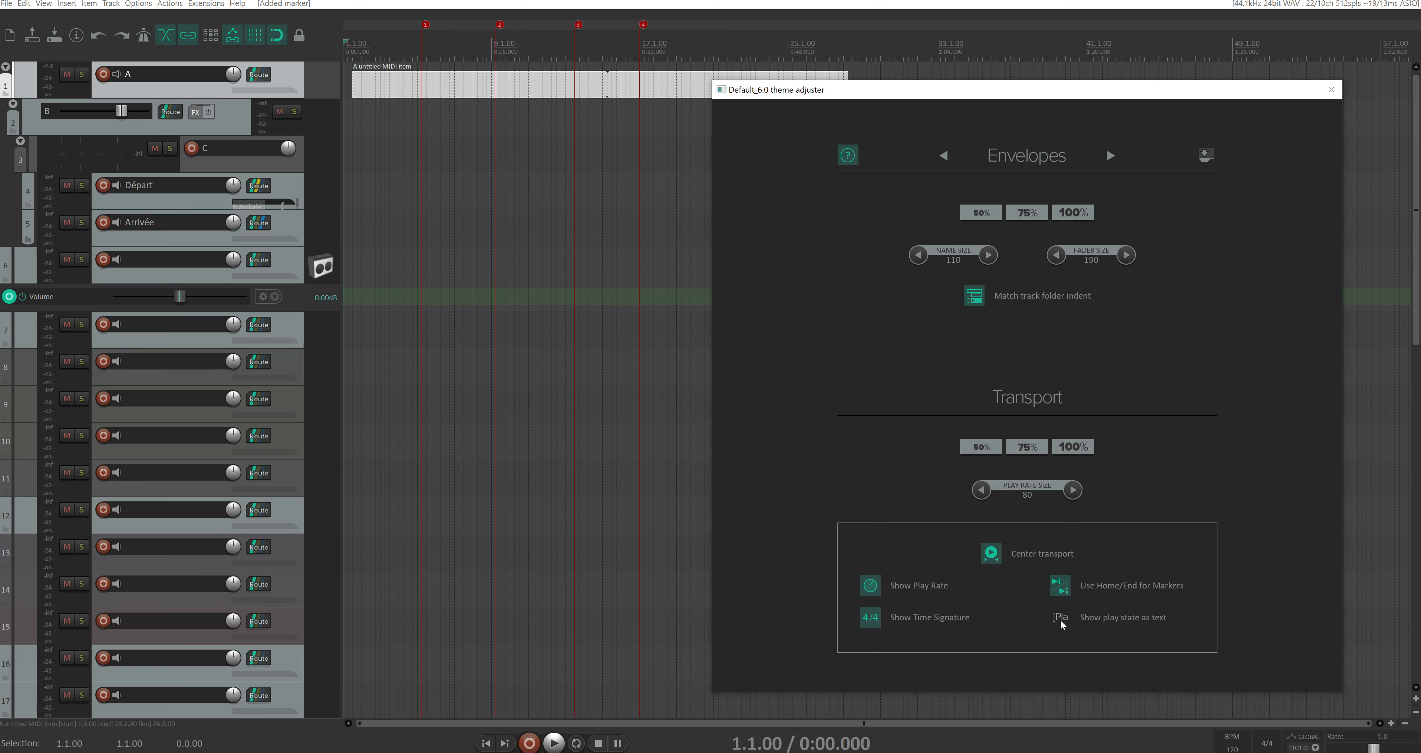
left_click(1057, 620)
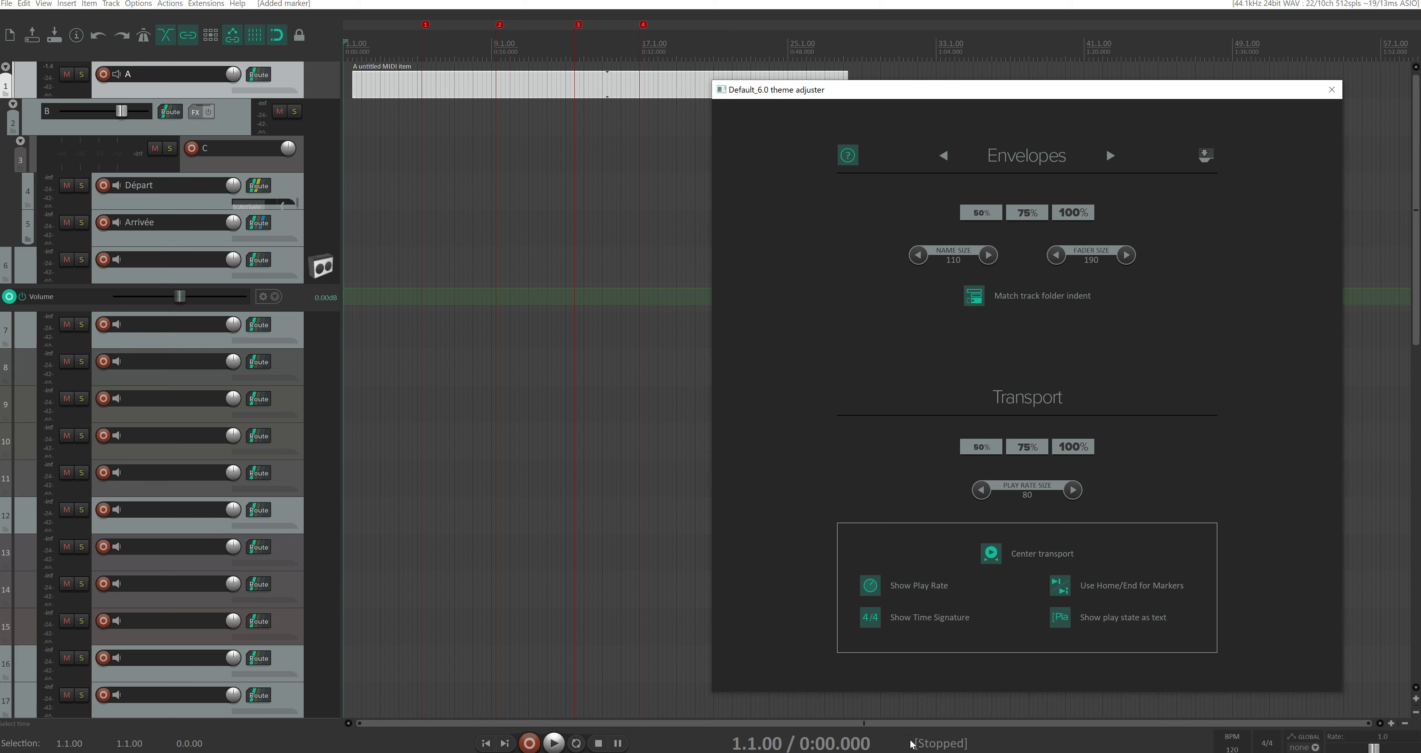
left_click(404, 124)
key("space")
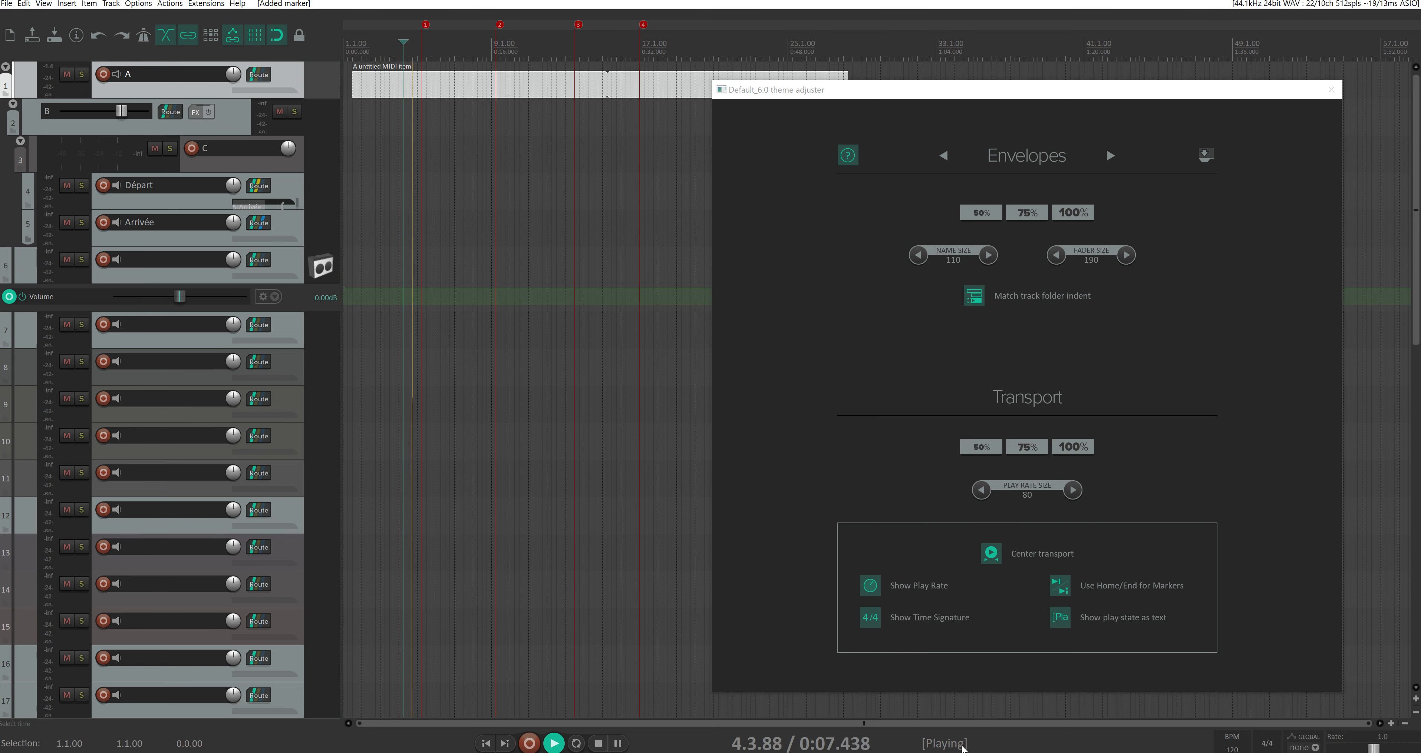
key("space")
key("space")
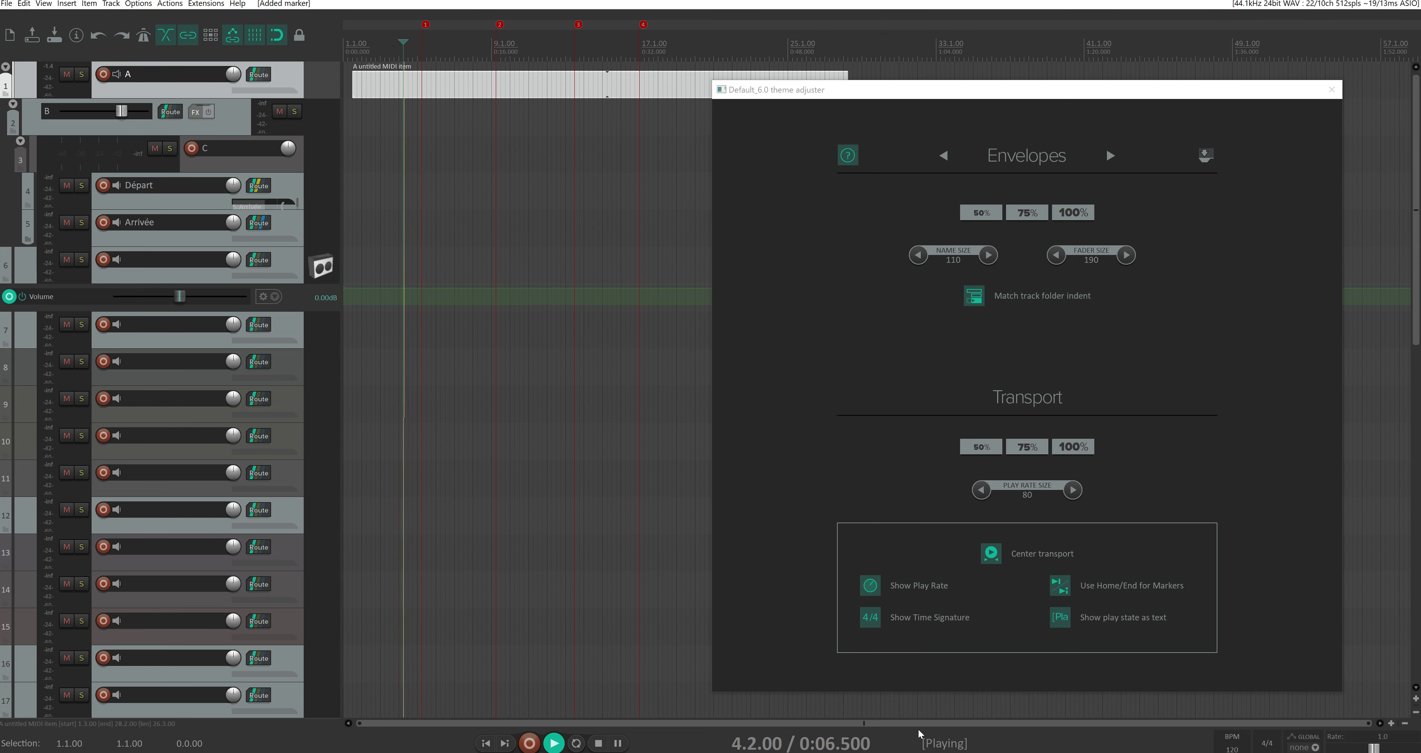
key("Return")
key("Return")
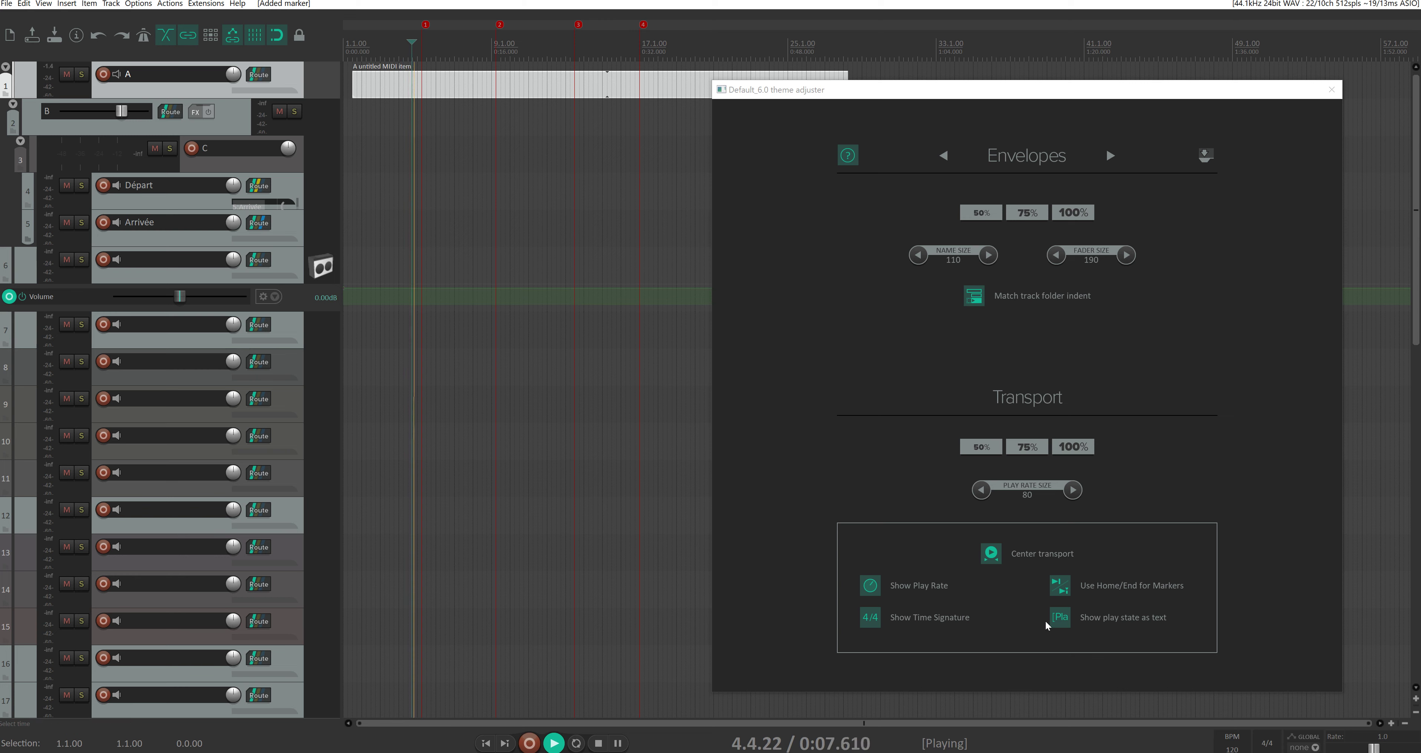
key("space")
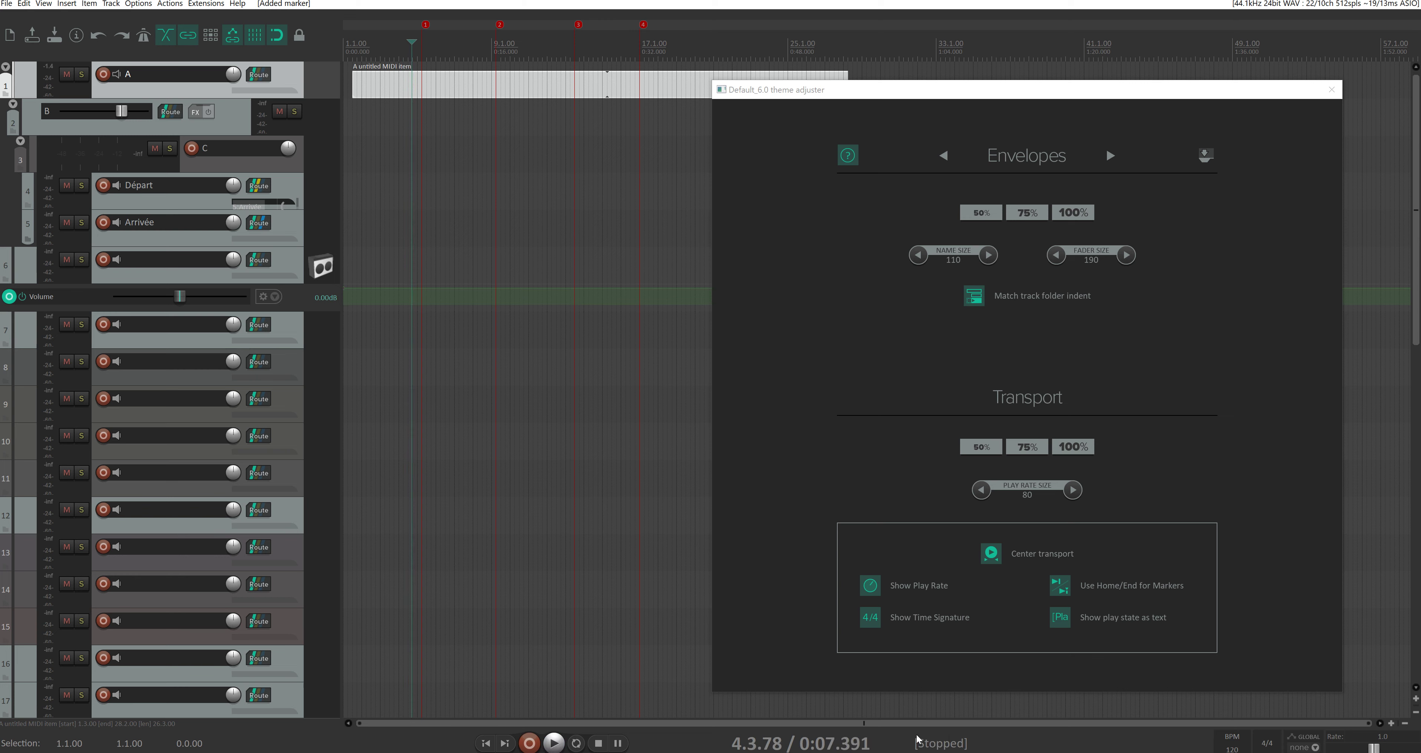
Turn off Show play state as text, and close the theme adjuster after going to its Global Settings page
left_click(1062, 620)
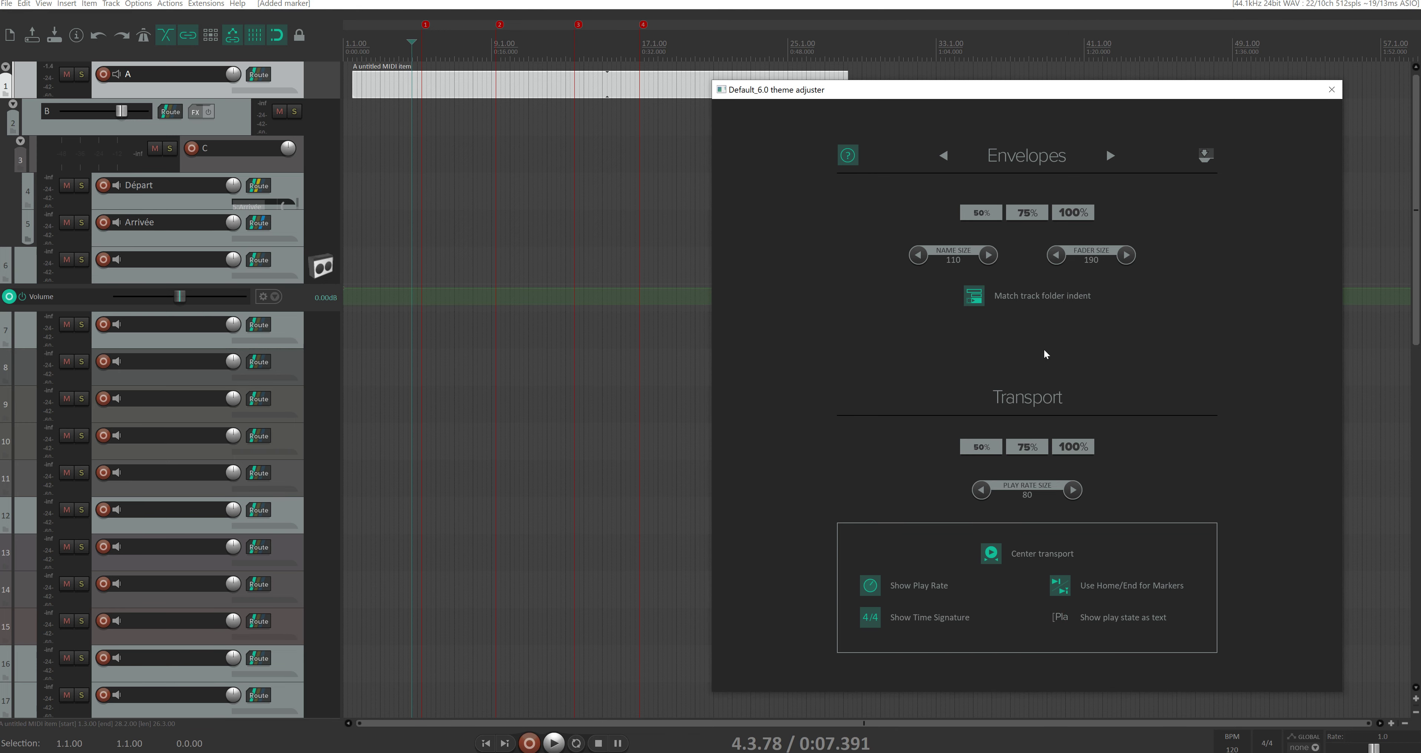
left_click(1109, 155)
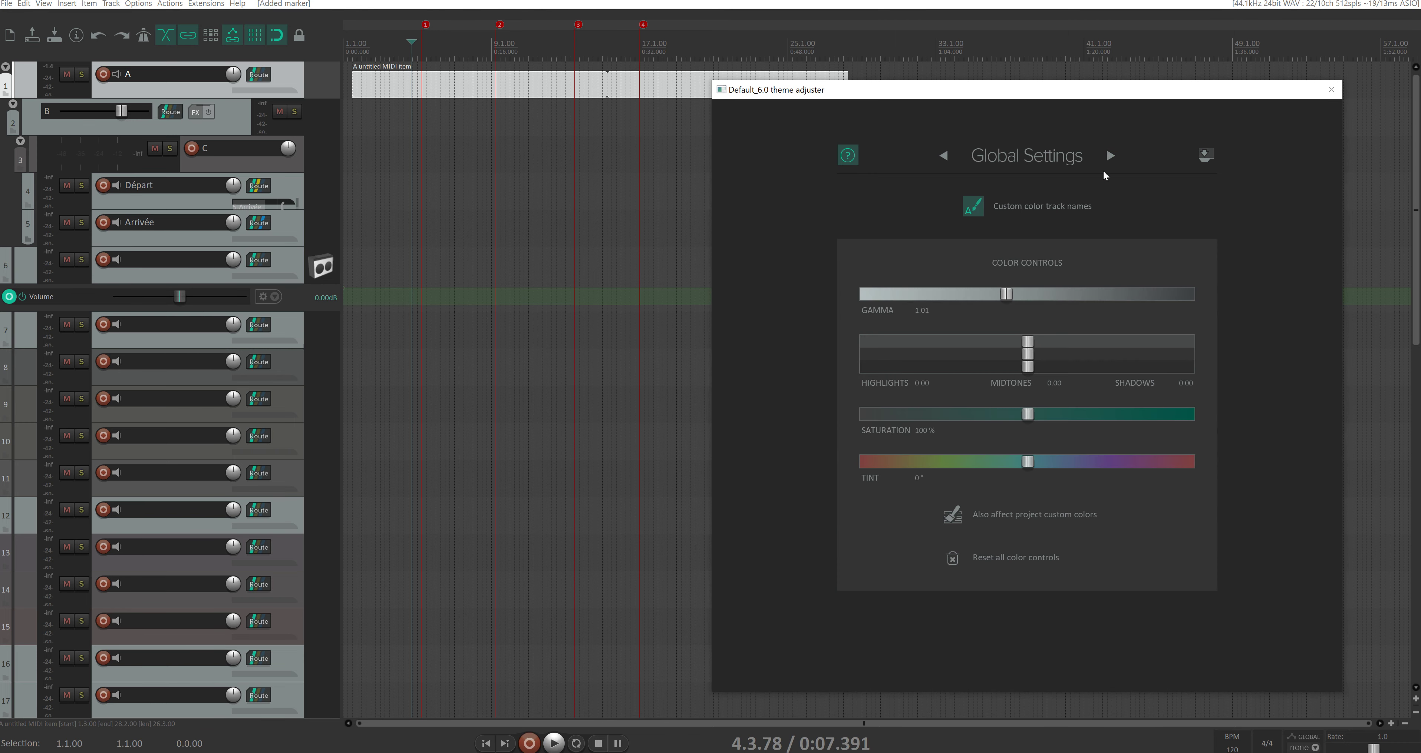
left_click_drag(1058, 91, 748, 53)
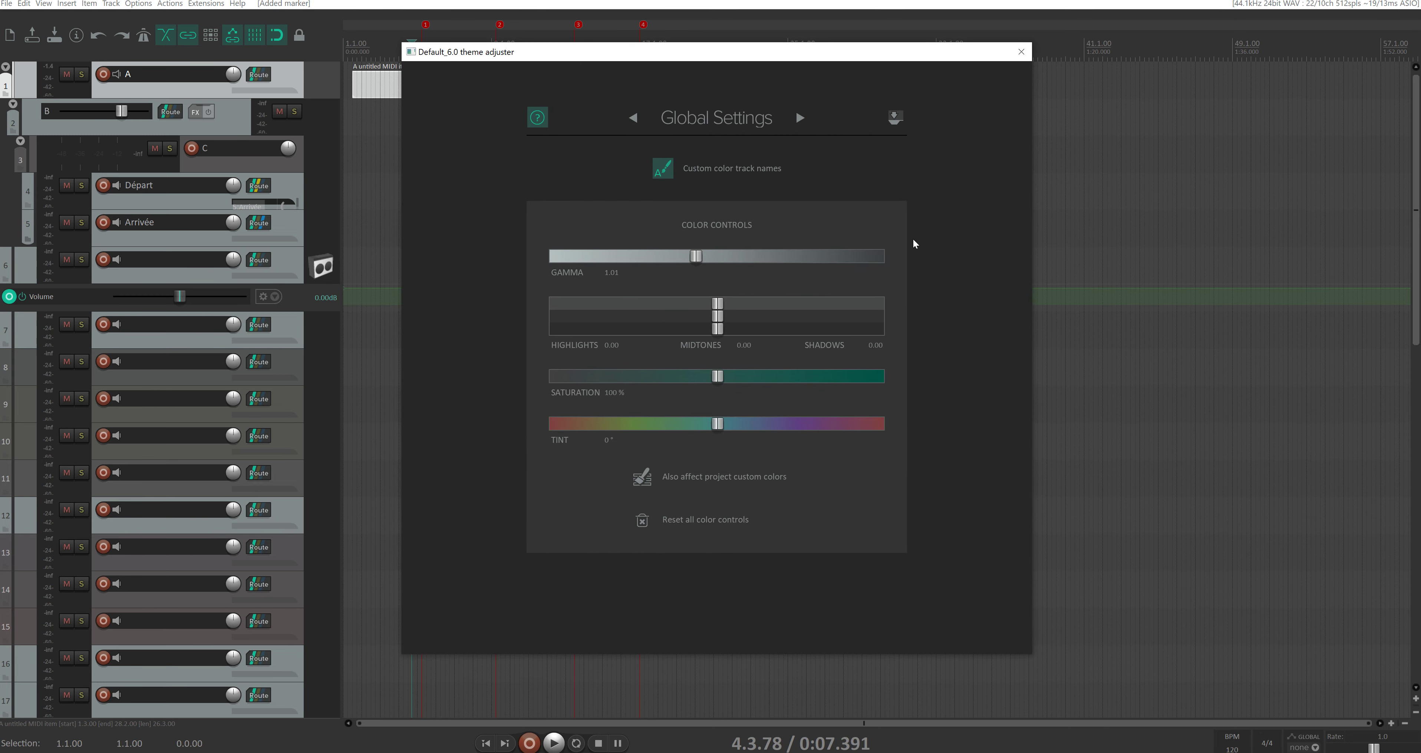
left_click(1021, 52)
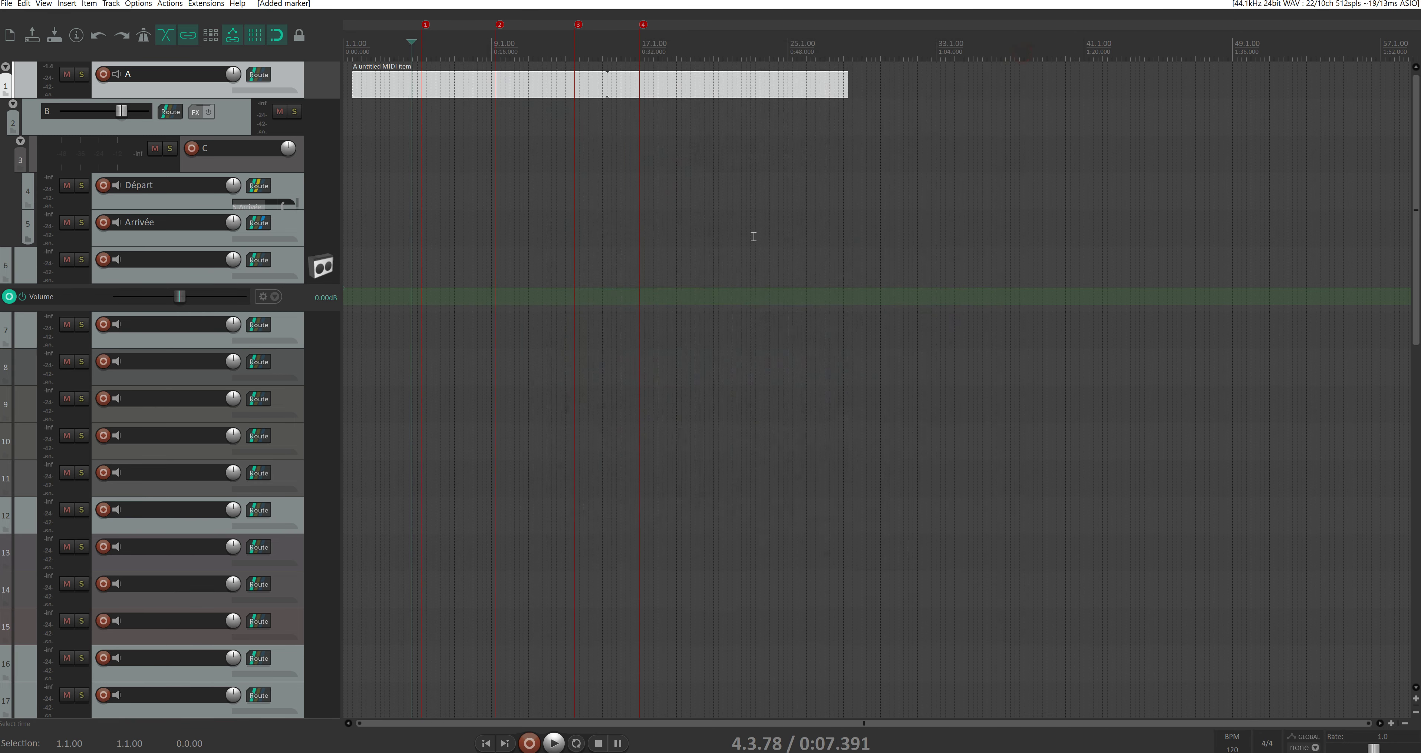
Place the edit cursor at 4.1.00, and move track A's MIDI item back to the project start
scroll(501, 208, "up", 4)
scroll(501, 208, "up", 10)
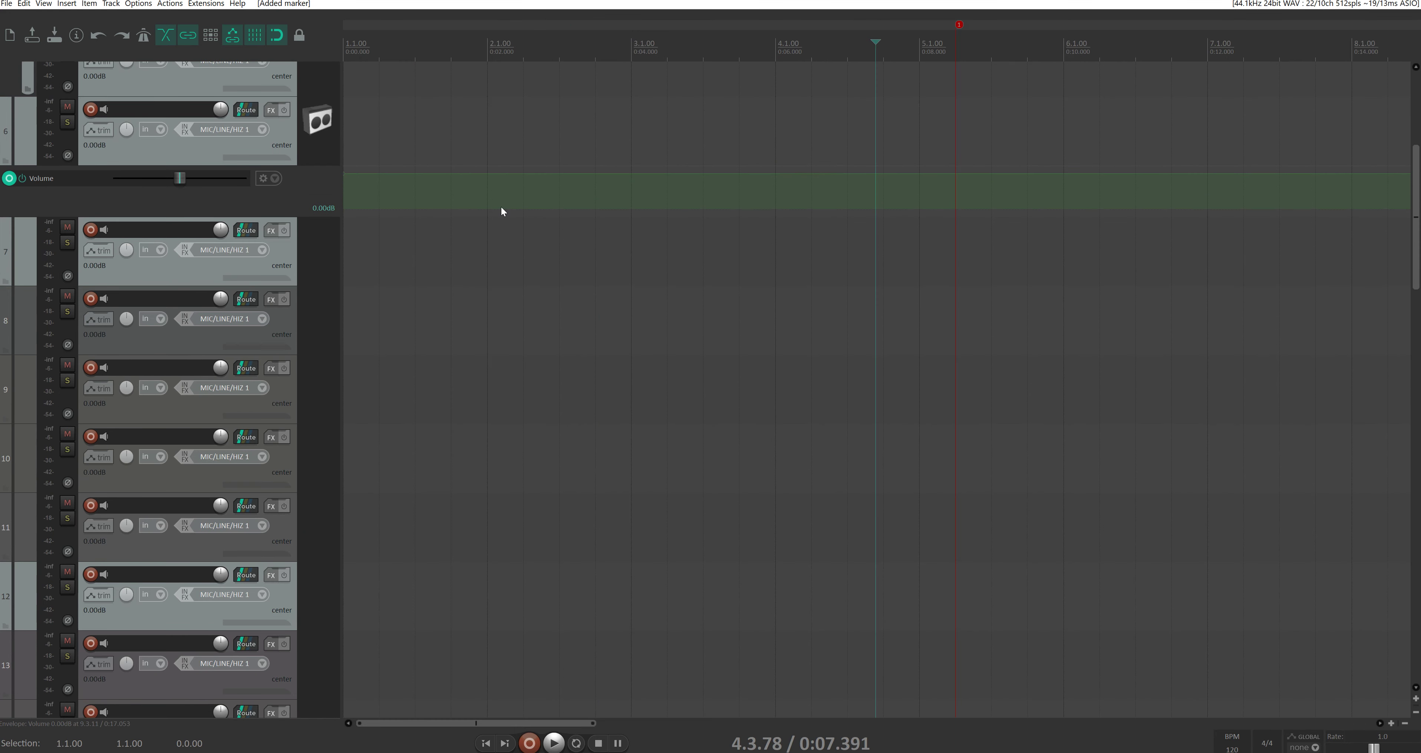
scroll(329, 146, "up", 5)
left_click(482, 95)
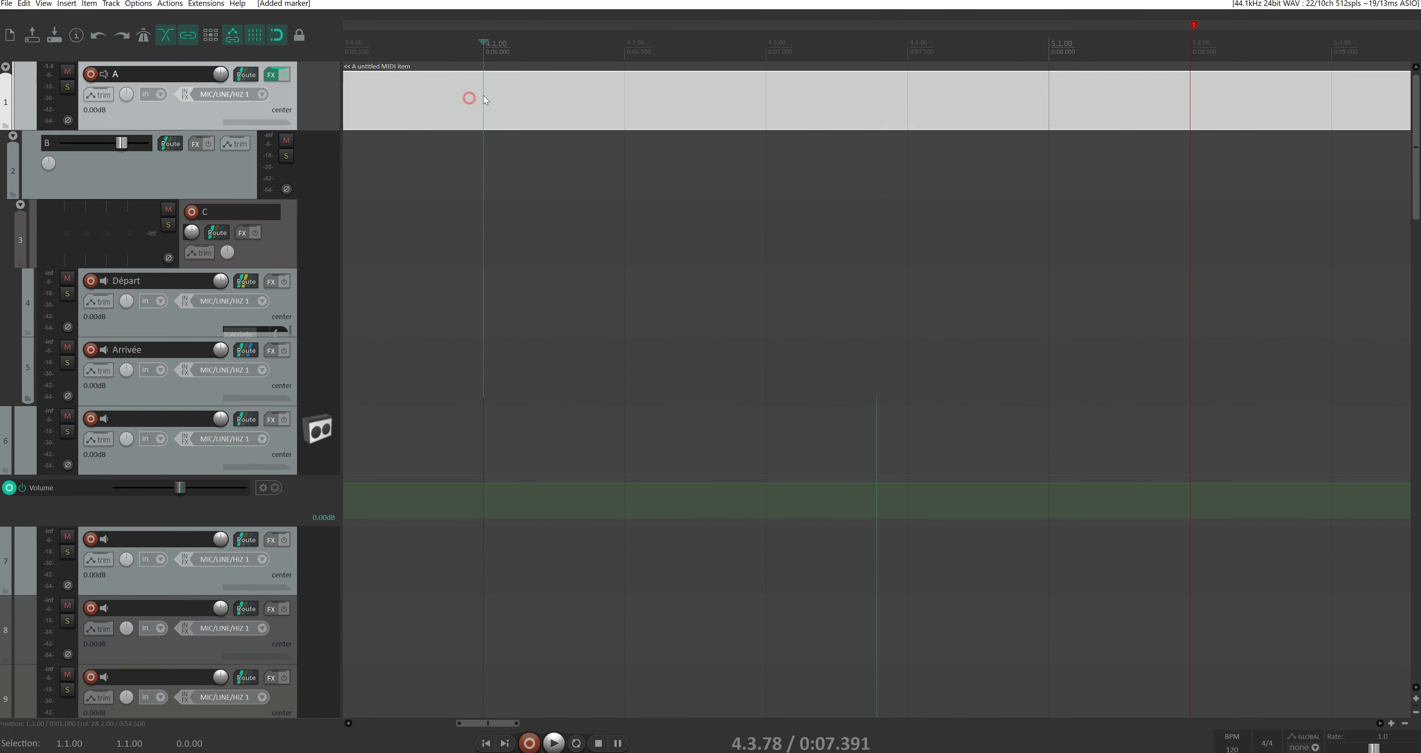
scroll(538, 48, "down", 10)
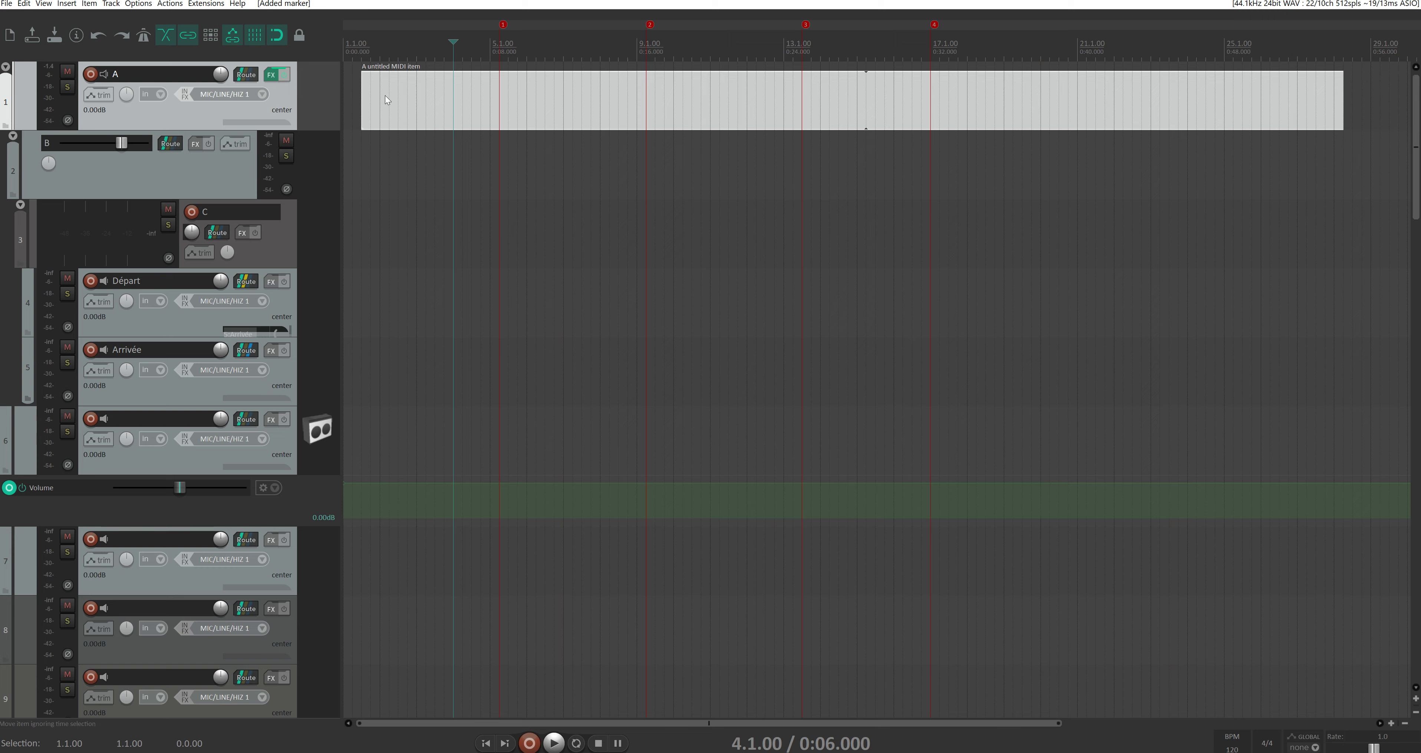
mouse_move(458, 83)
left_mouse_down()
mouse_move(479, 82)
mouse_move(438, 83)
mouse_move(522, 89)
mouse_move(445, 83)
left_mouse_up()
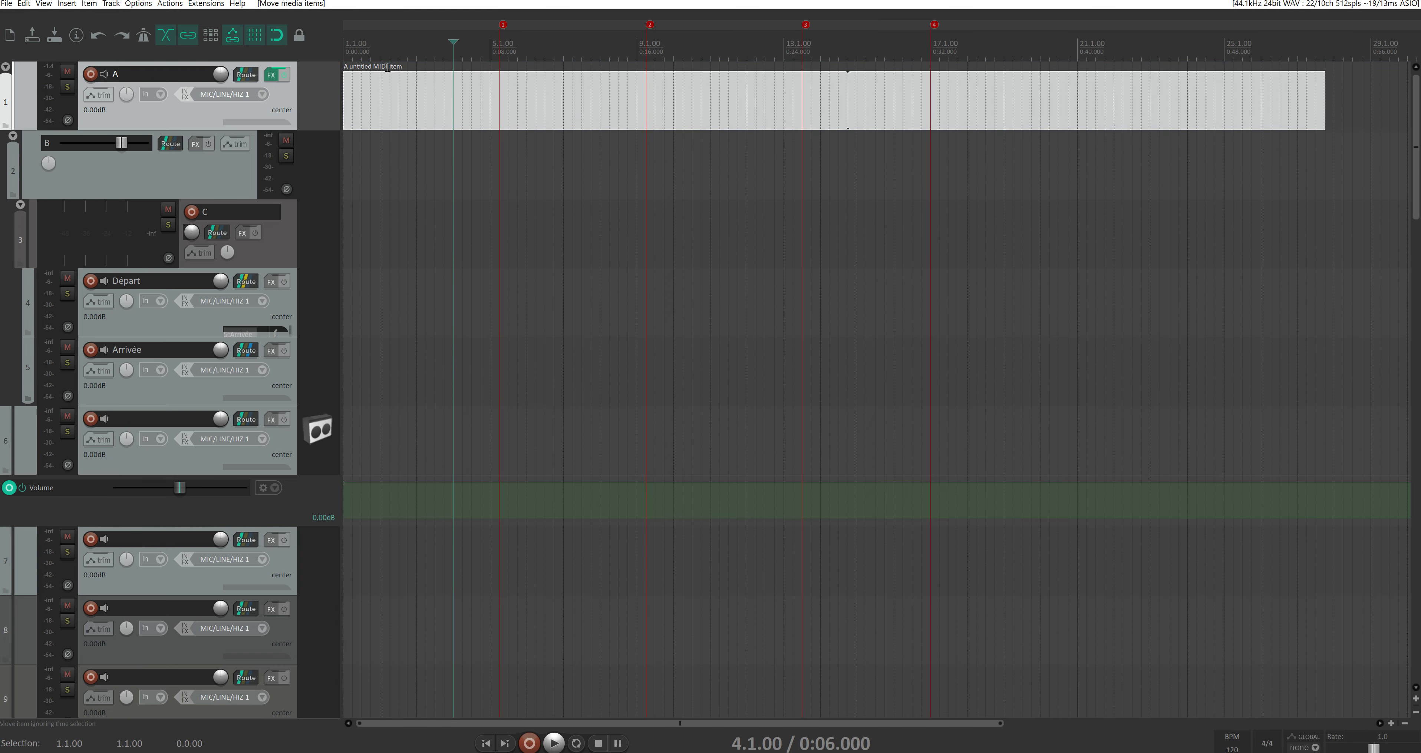
In the Media appearance preferences, enable the Not locked, Not muted, No FX, No active envelopes, No notes and Item Properties buttons, and accept
left_click(138, 5)
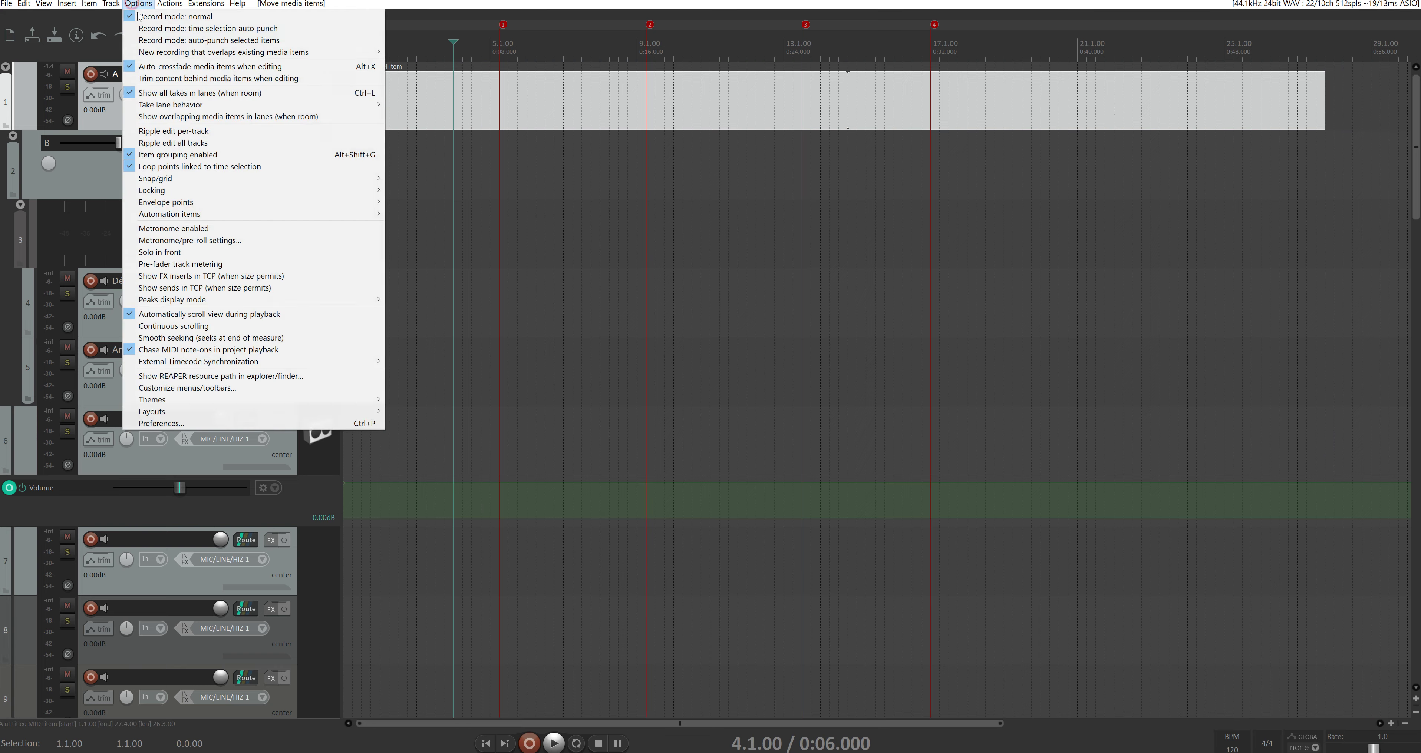
left_click(161, 423)
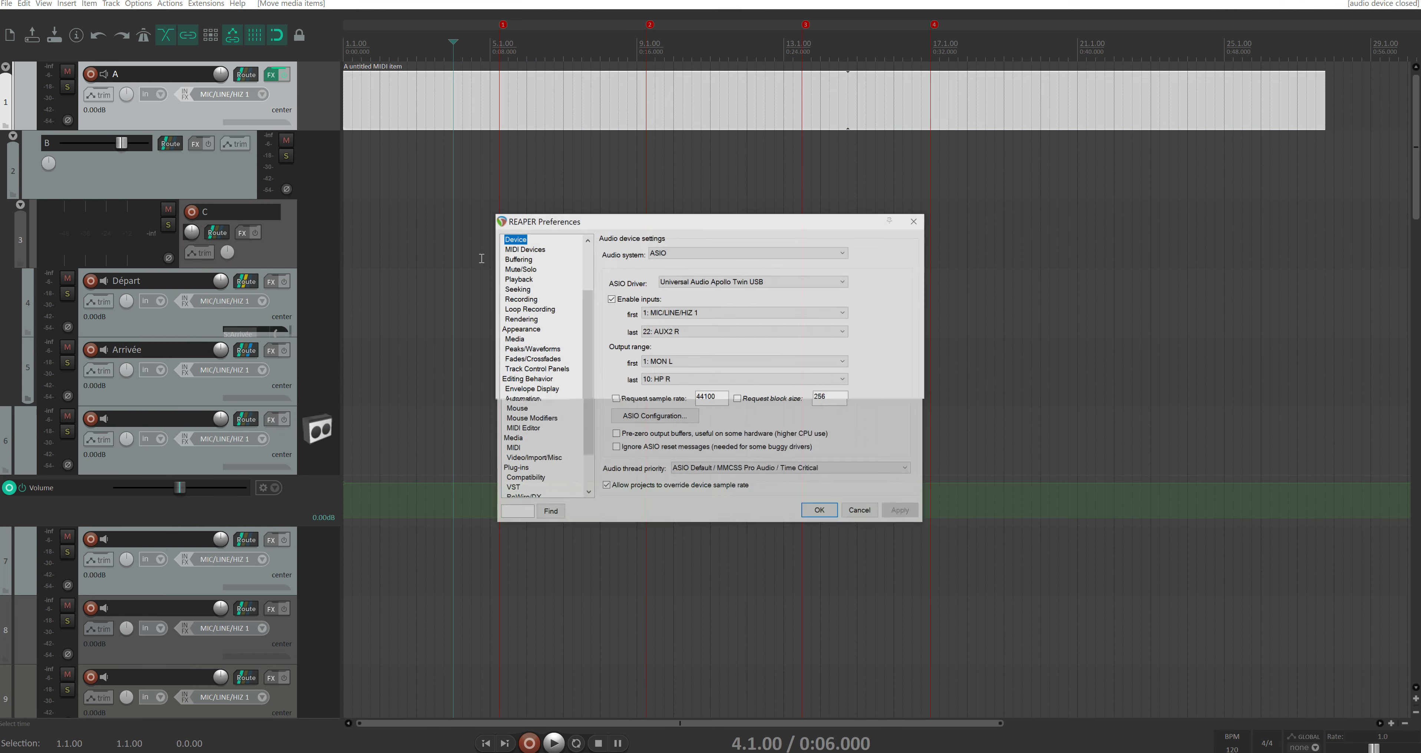
left_click(521, 329)
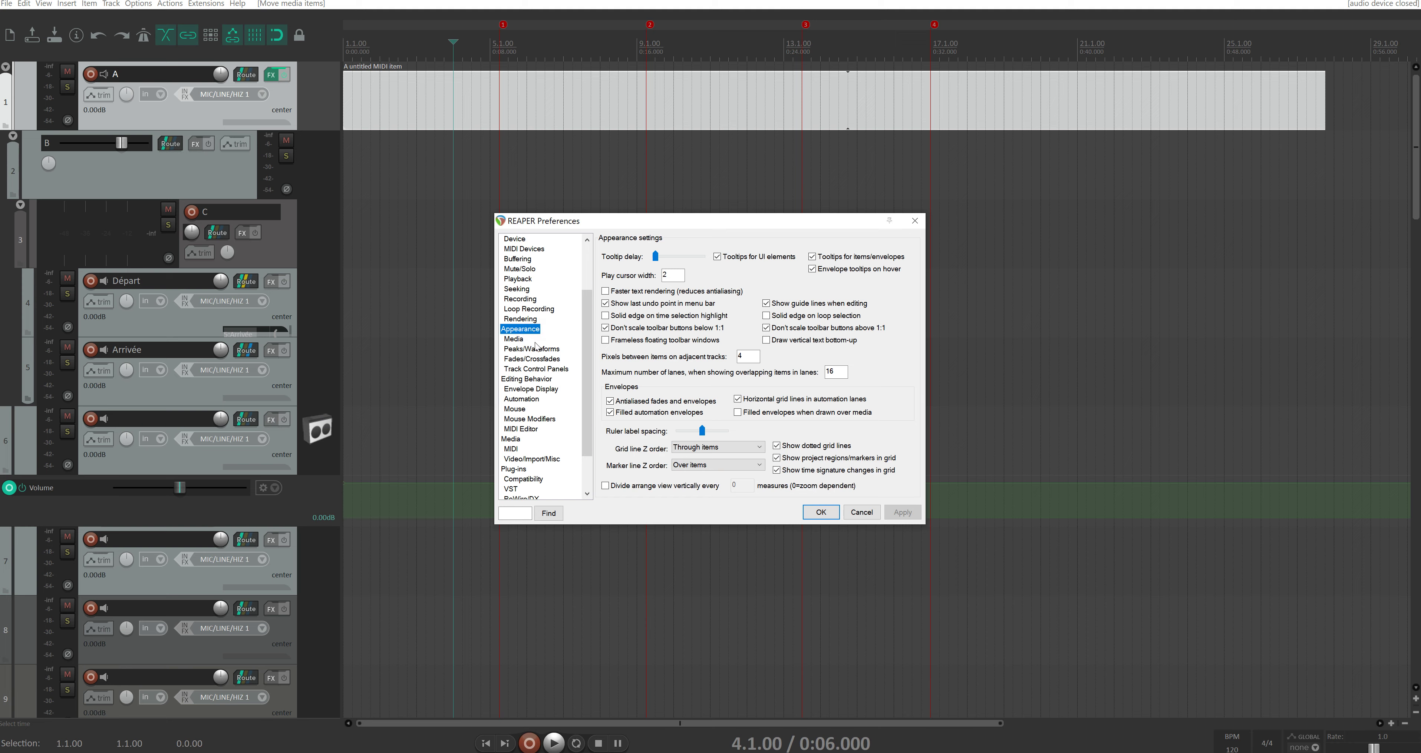
left_click(521, 339)
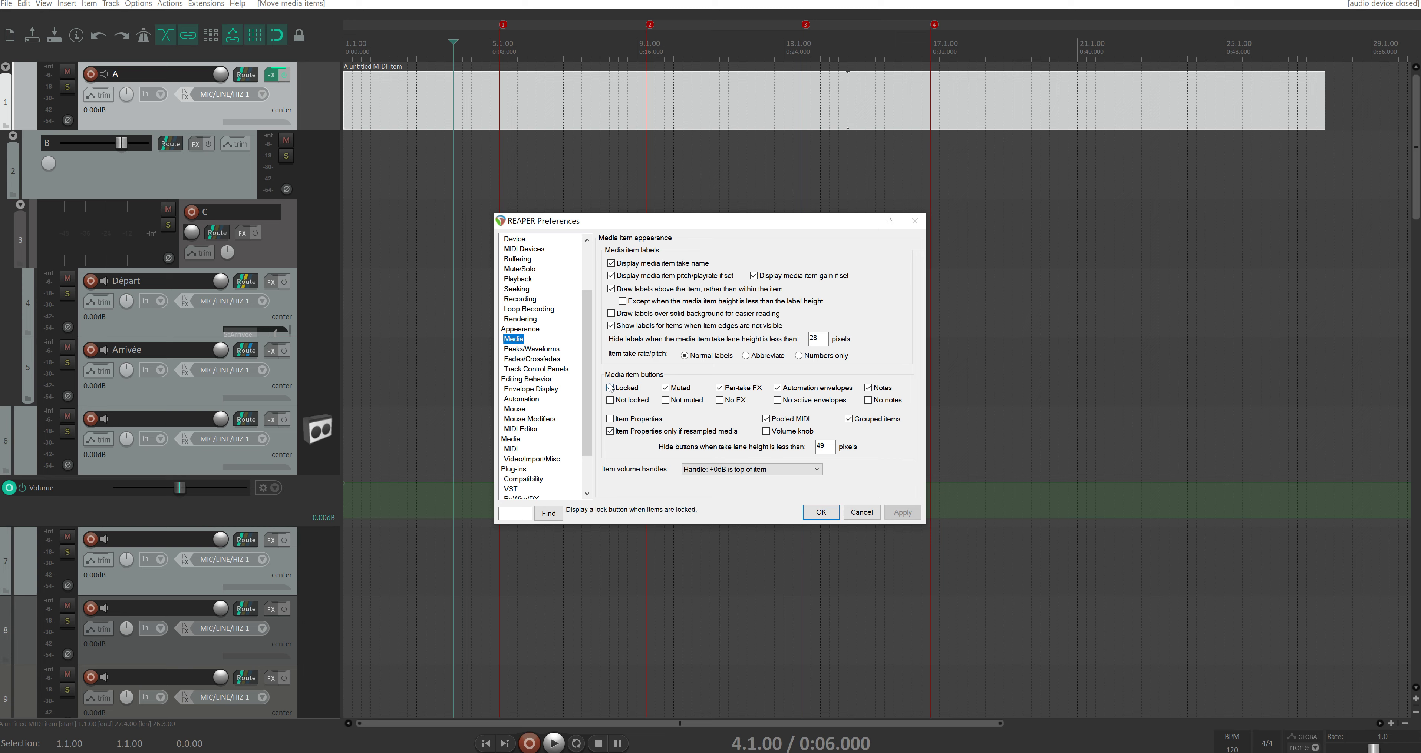
left_click(610, 400)
left_click(665, 400)
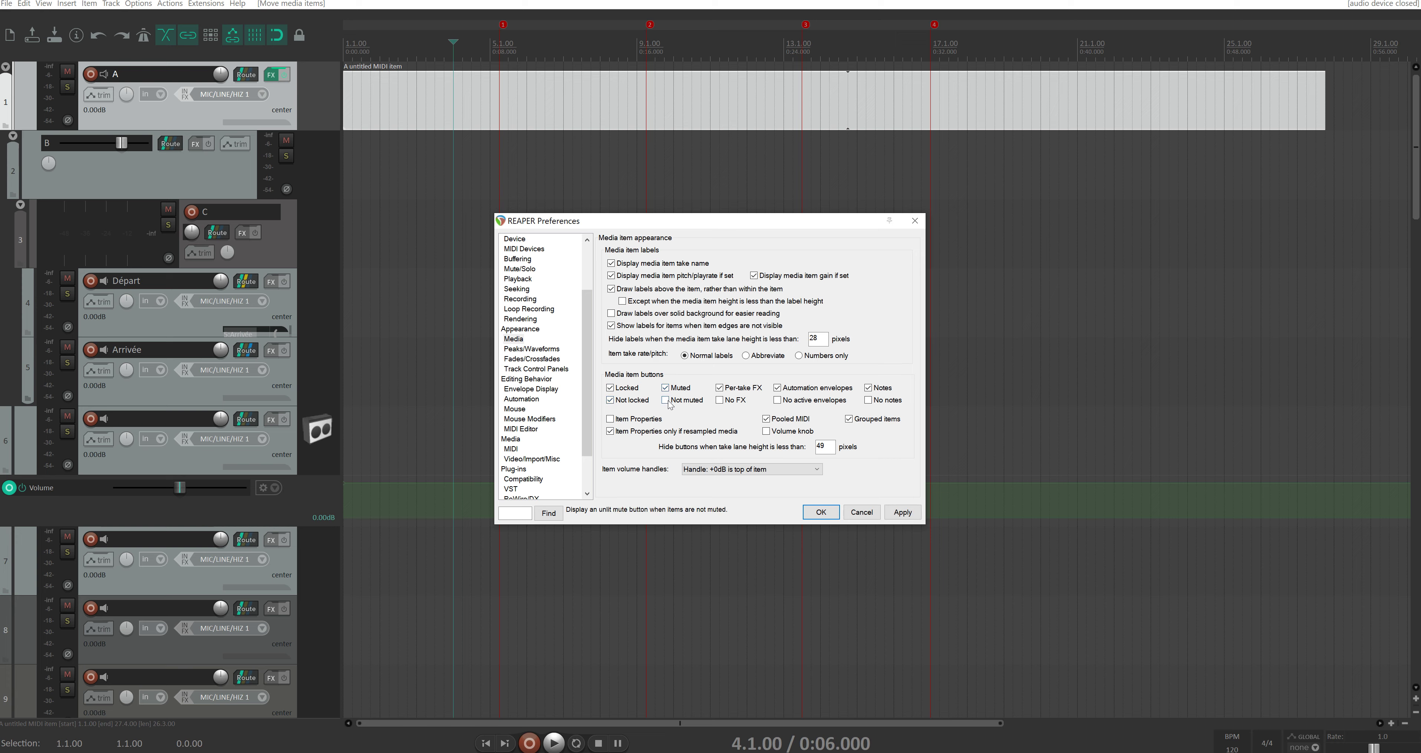
left_click(720, 400)
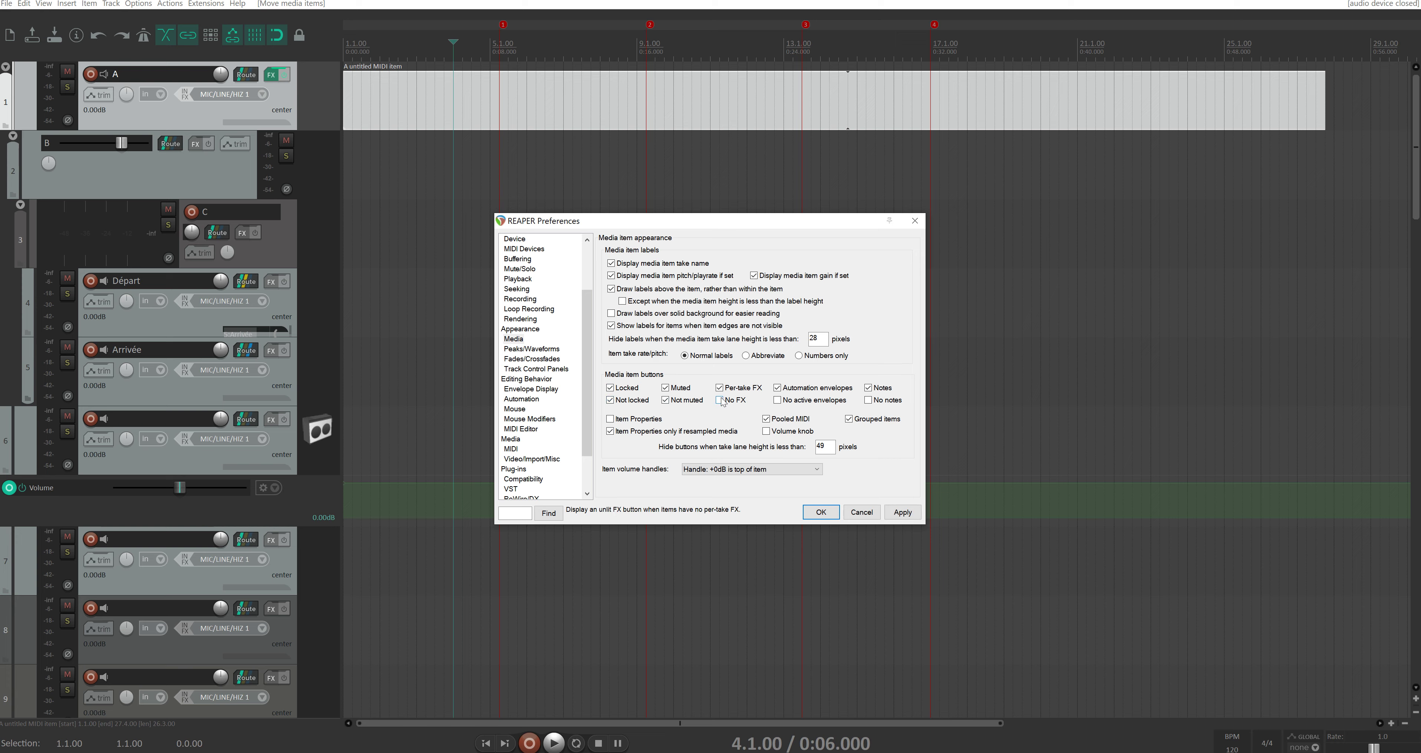
left_click(777, 400)
left_click(868, 400)
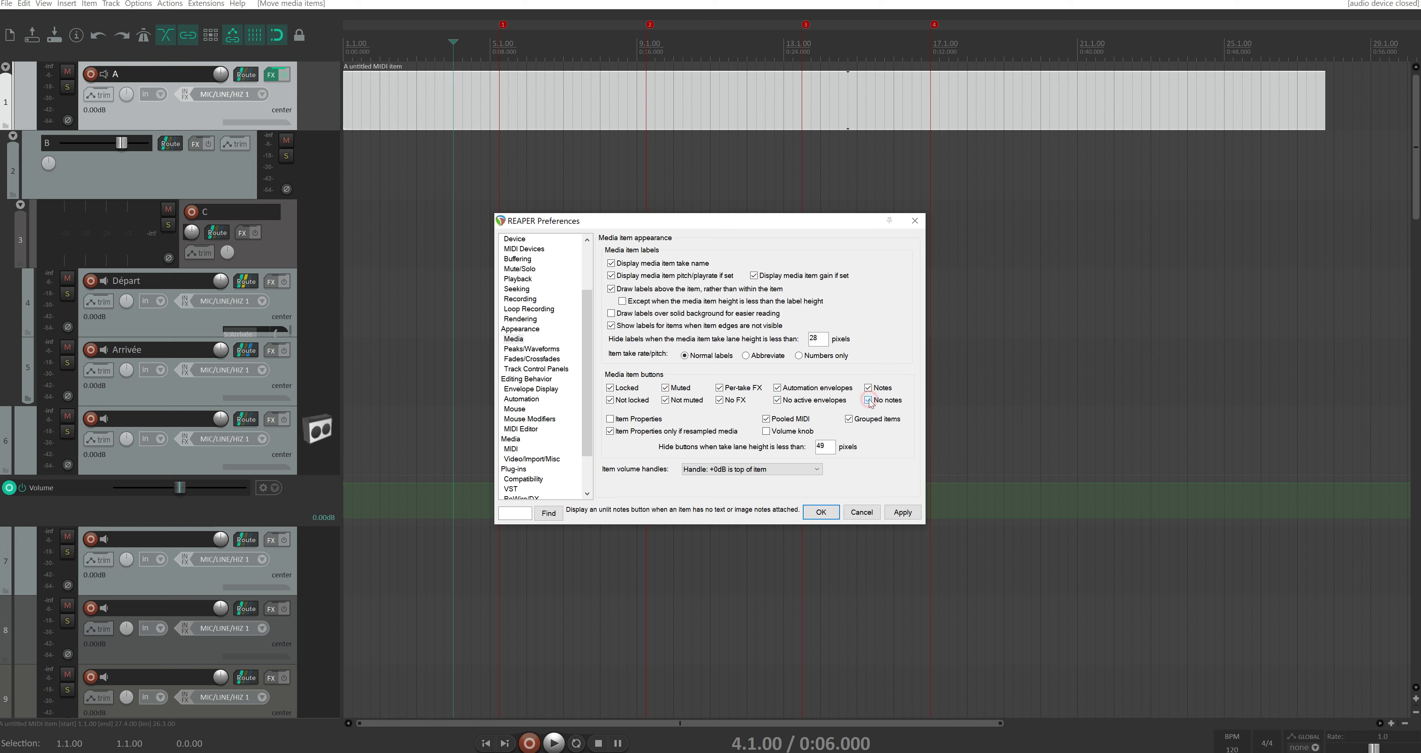
left_click(609, 420)
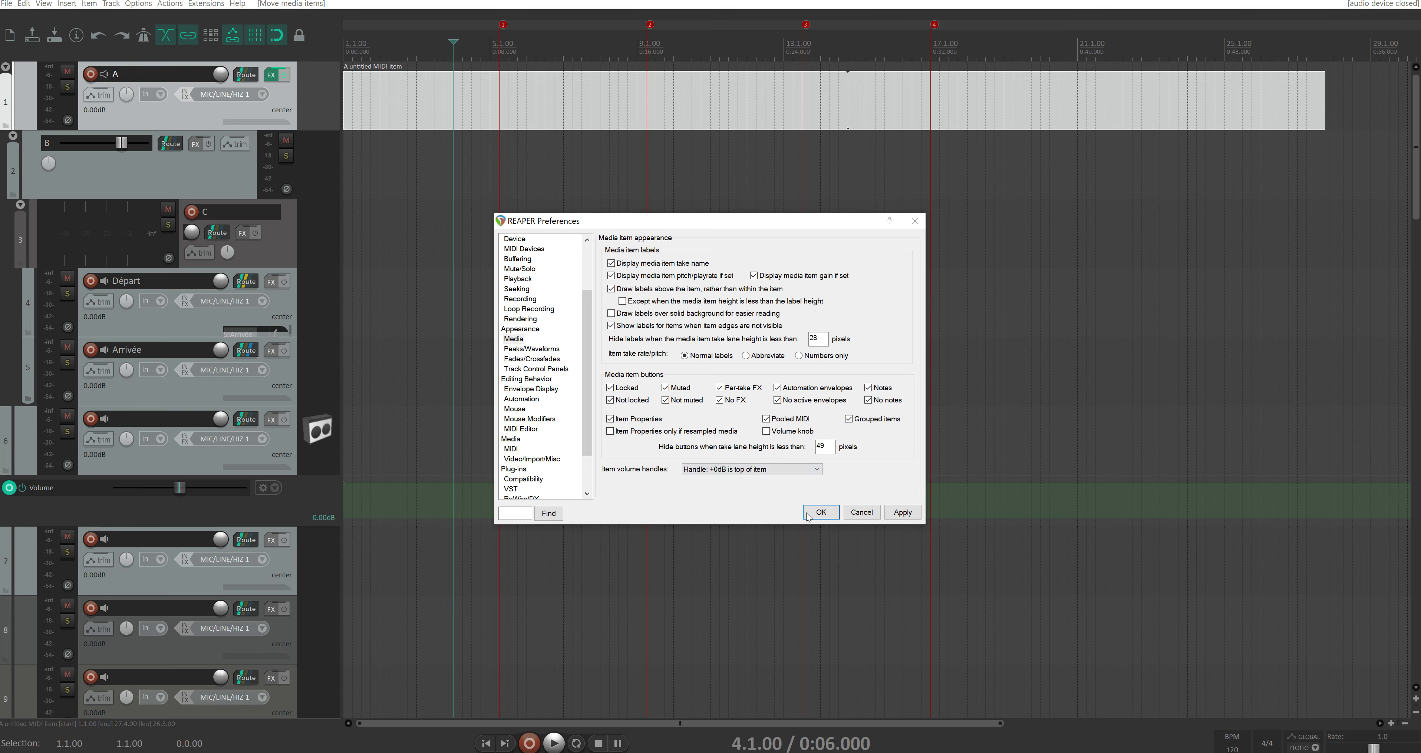
left_click(821, 513)
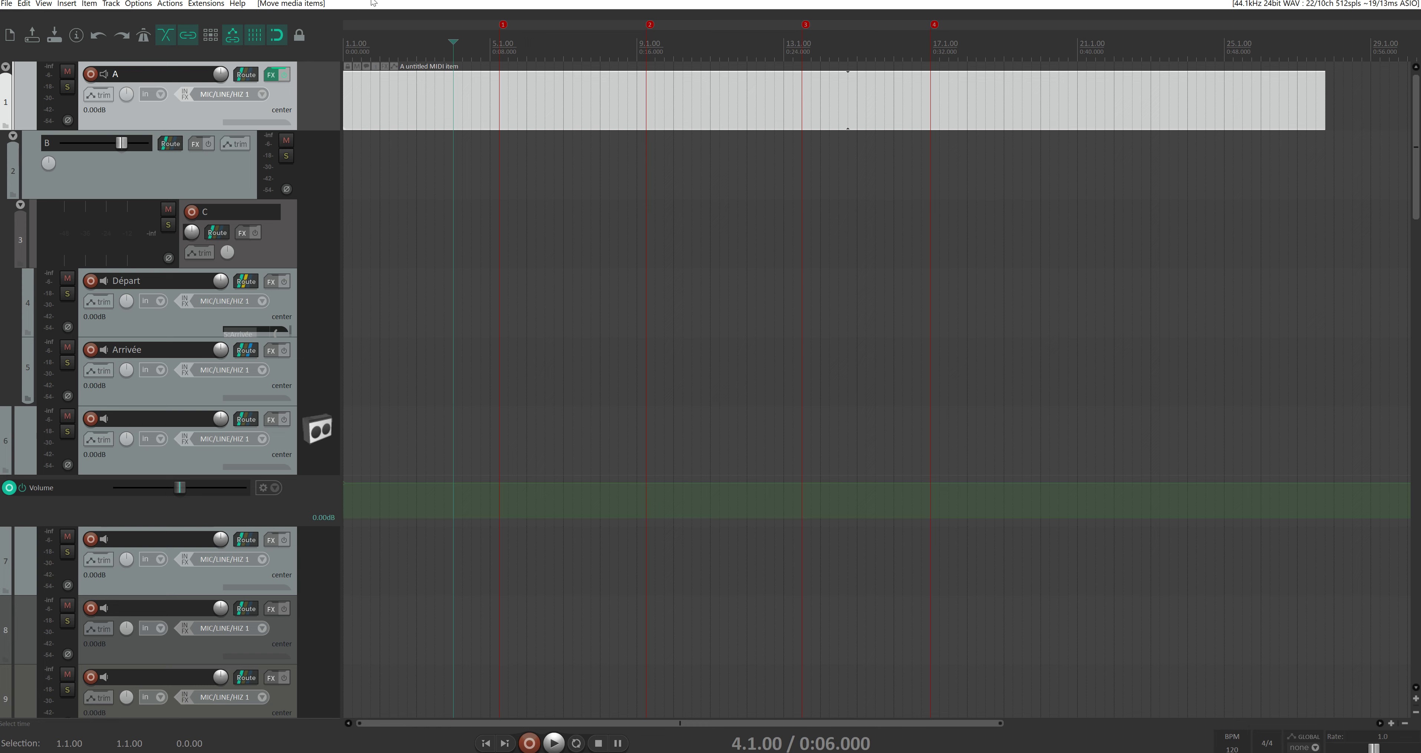
Place the edit cursor at 6.3.00 on track A's MIDI item, and try the volume handle along the item's upper edge
left_click(545, 71)
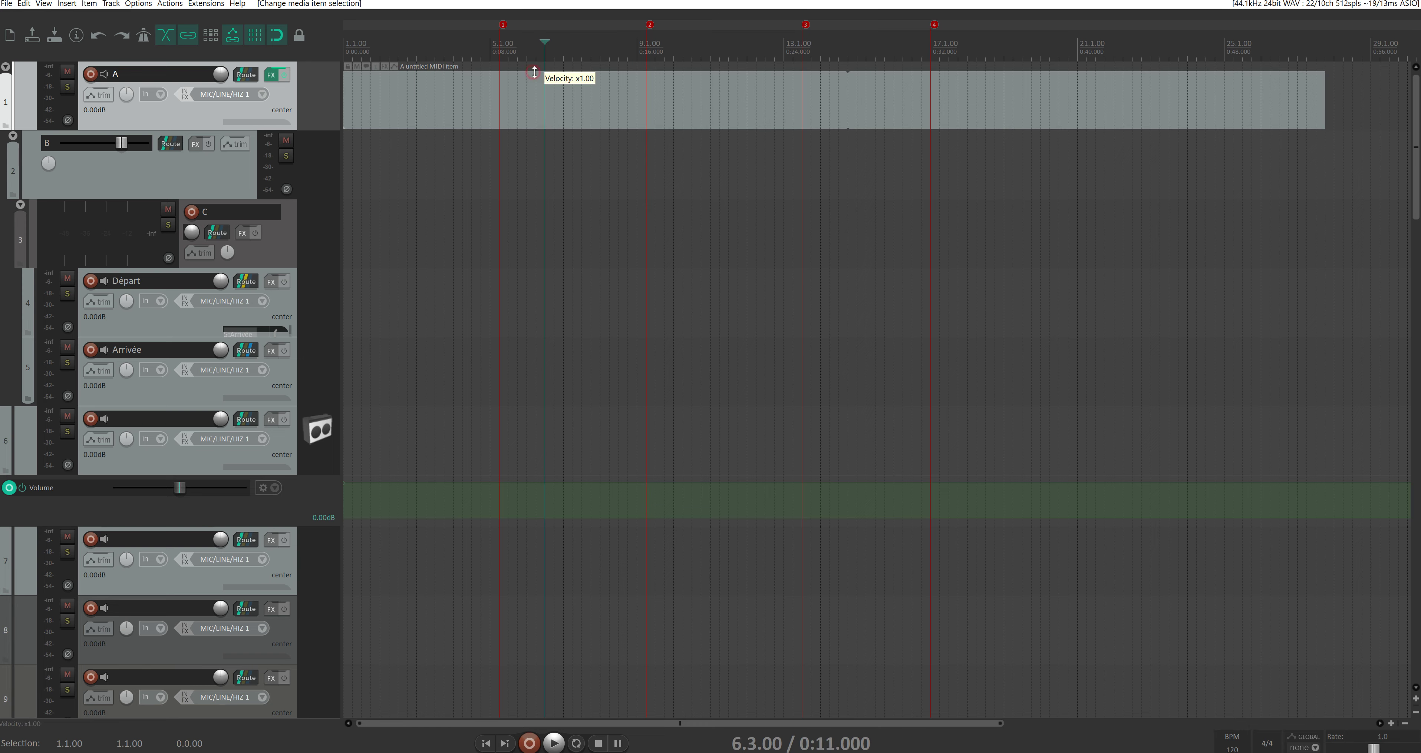
mouse_move(534, 72)
left_mouse_down()
mouse_move(529, 118)
mouse_move(527, 62)
left_mouse_up()
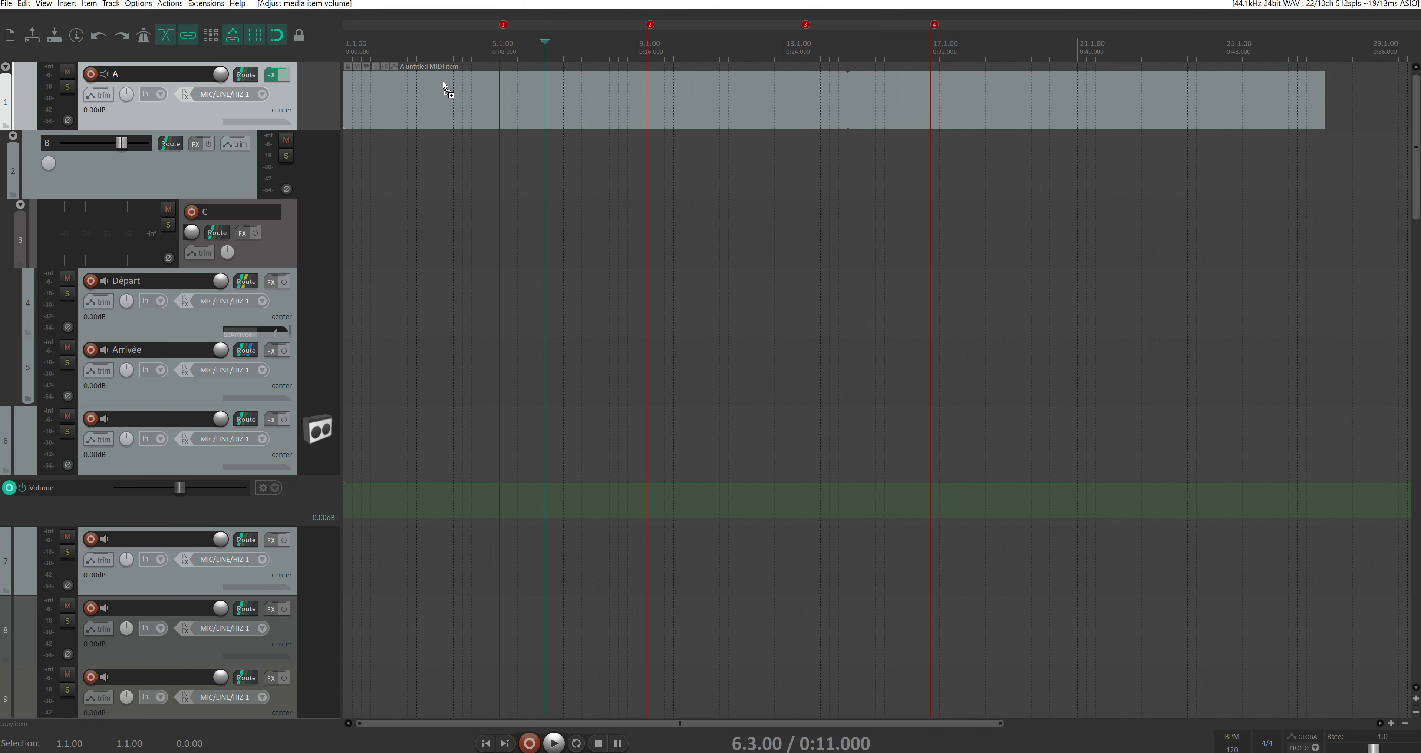
In the Media appearance preferences, enable the Volume knob item button, set Item volume handles to No handle, and accept
key("ctrl+p")
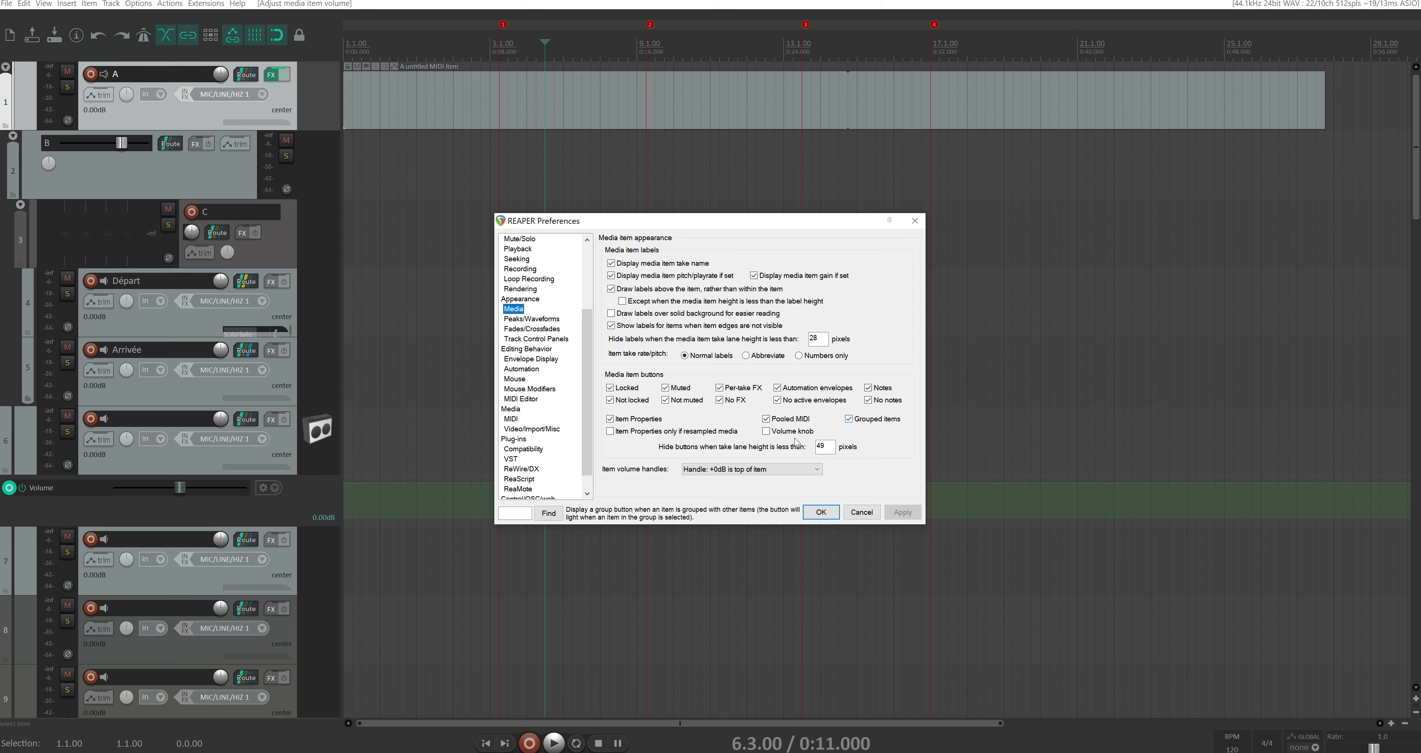
left_click(766, 431)
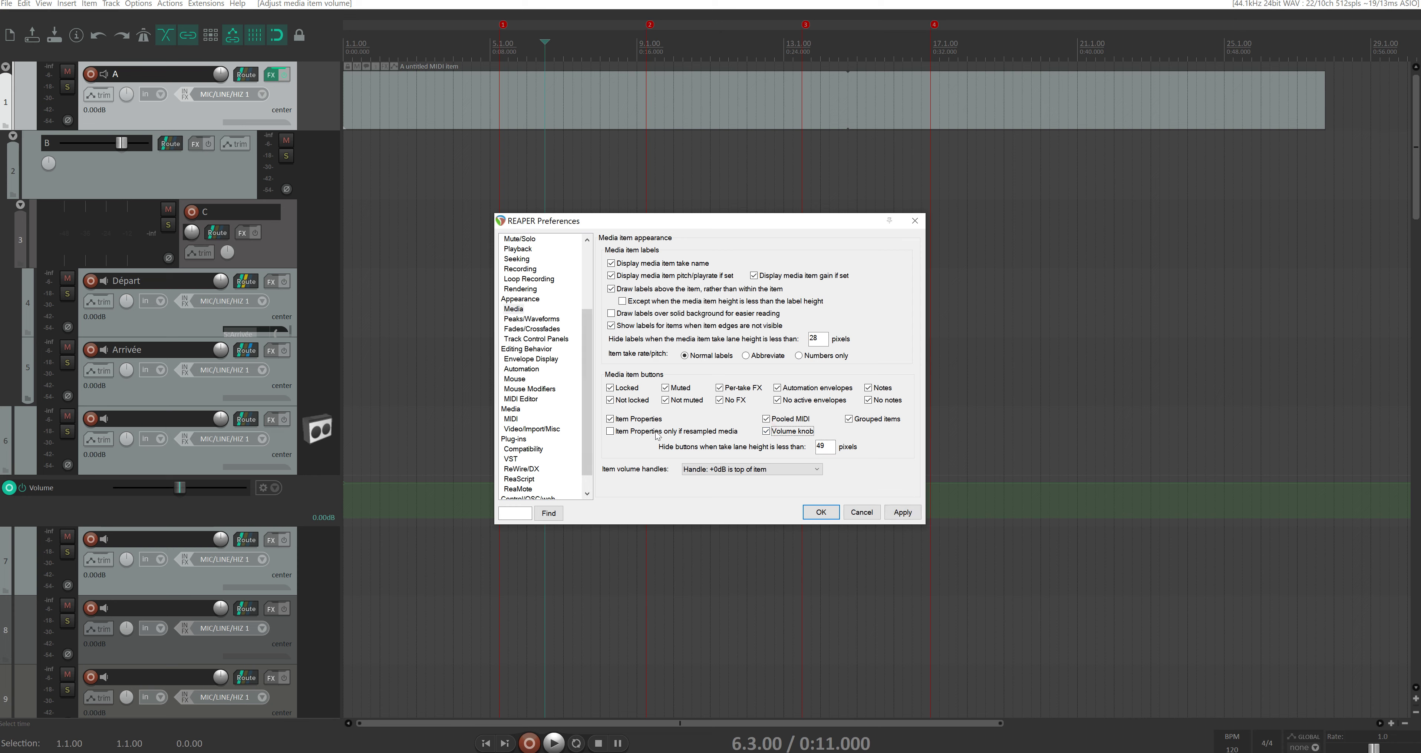
left_click(698, 470)
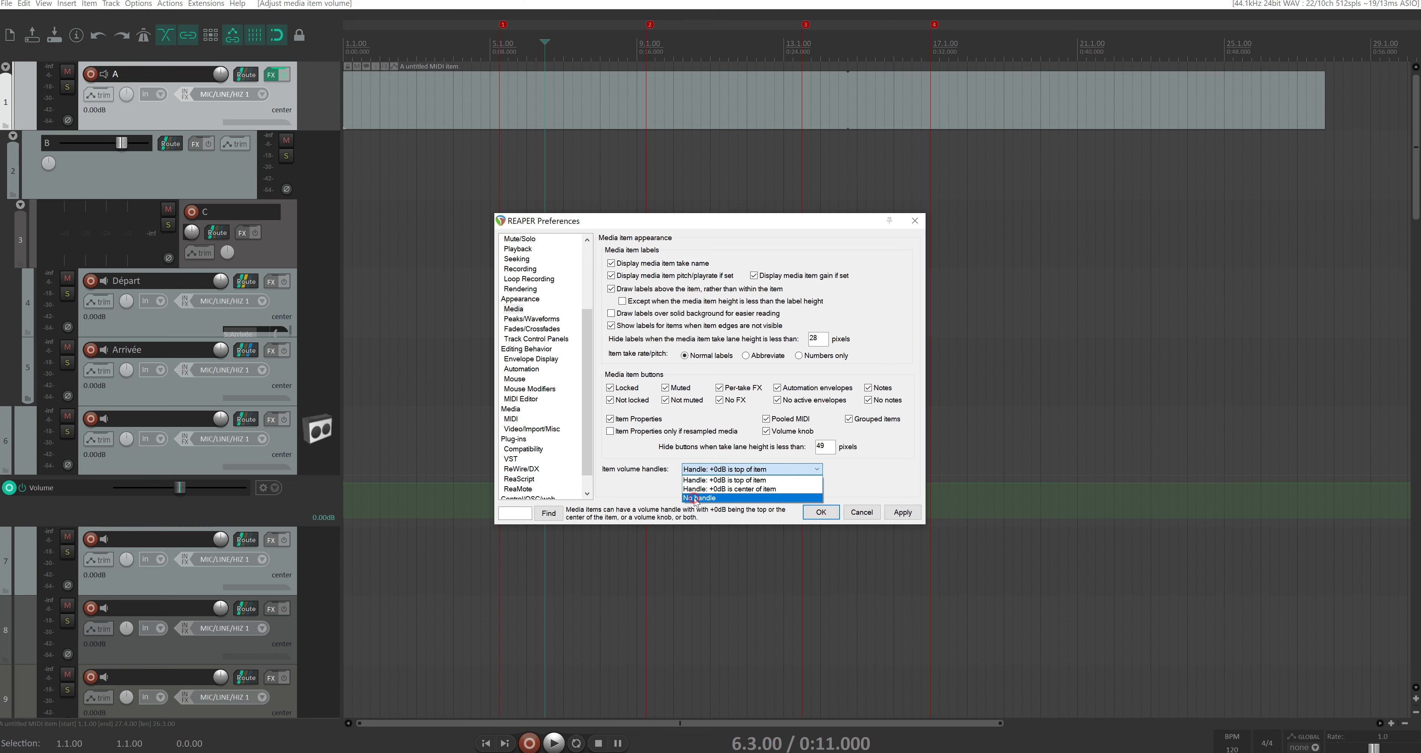
left_click(698, 498)
left_click(820, 512)
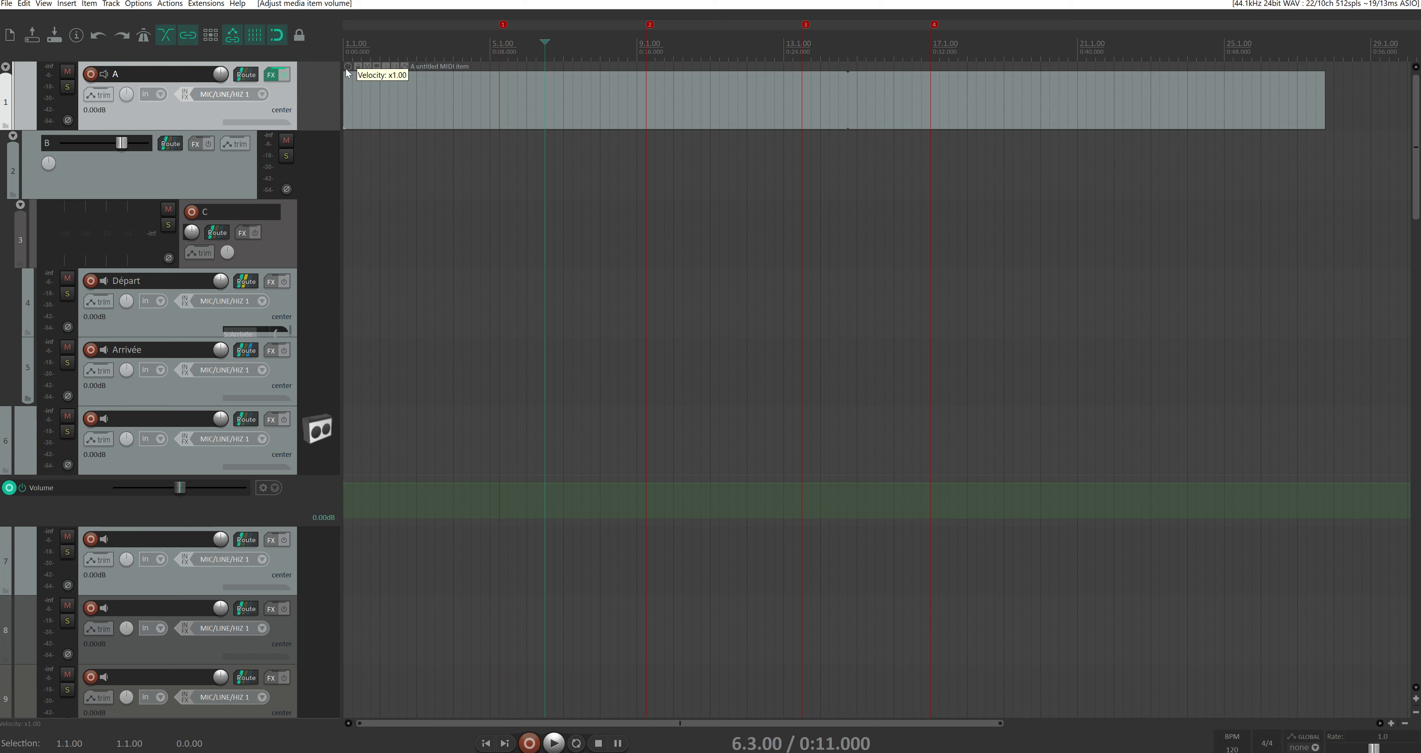
Lower the velocity of track A's MIDI item with its volume knob, and reset the knob to its default
mouse_move(353, 70)
left_mouse_down()
mouse_move(362, 238)
mouse_move(350, 69)
left_mouse_up()
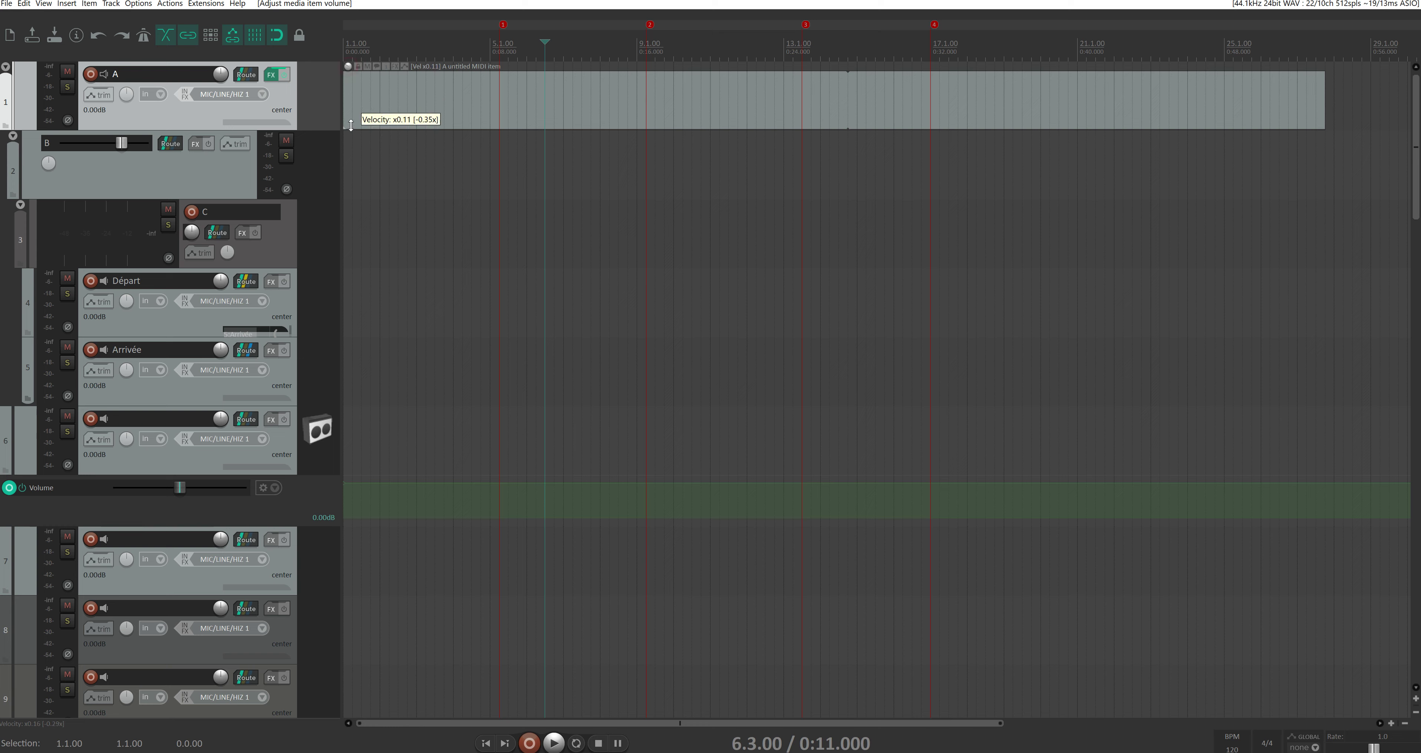
double_click(348, 66)
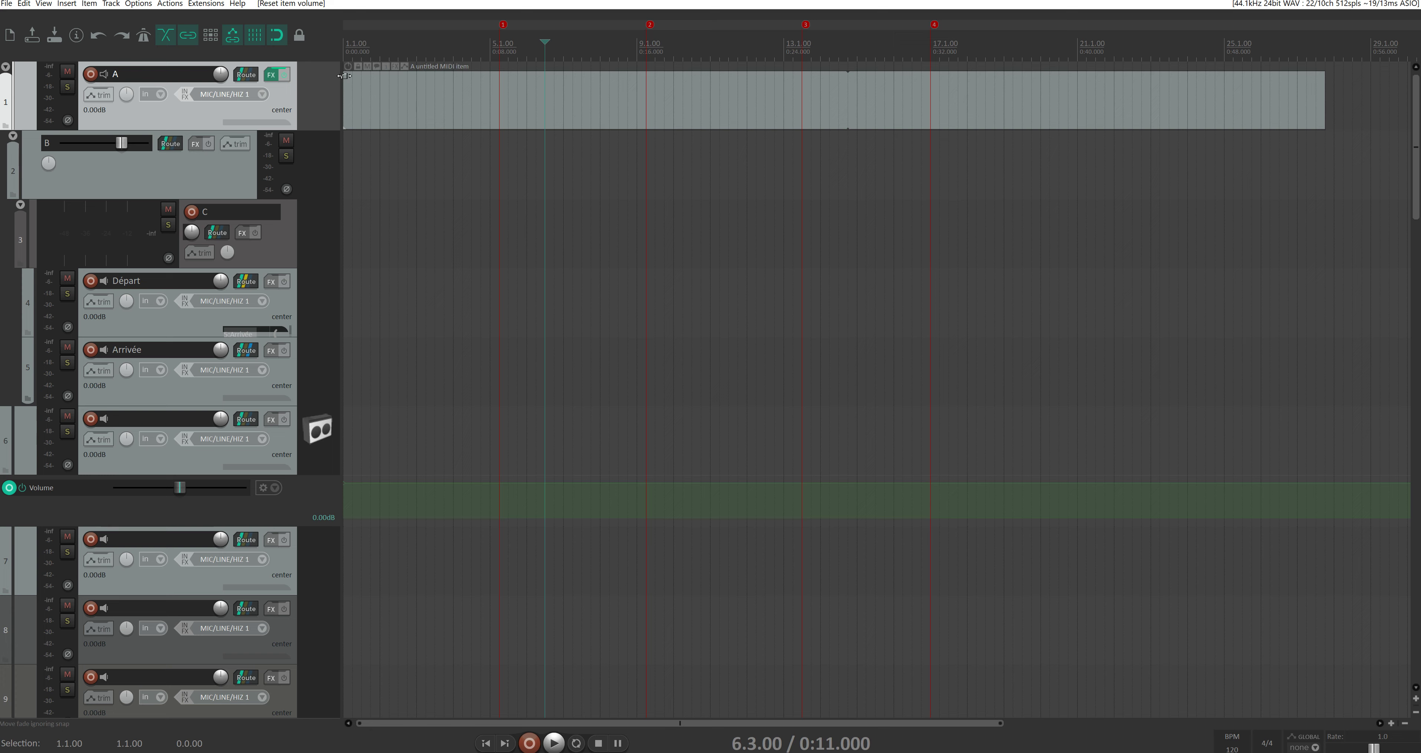
Set Item volume handles to Handle: +0dB is top of item, and raise the MIDI item's velocity to about x1.38 with its volume knob
key("ctrl+p")
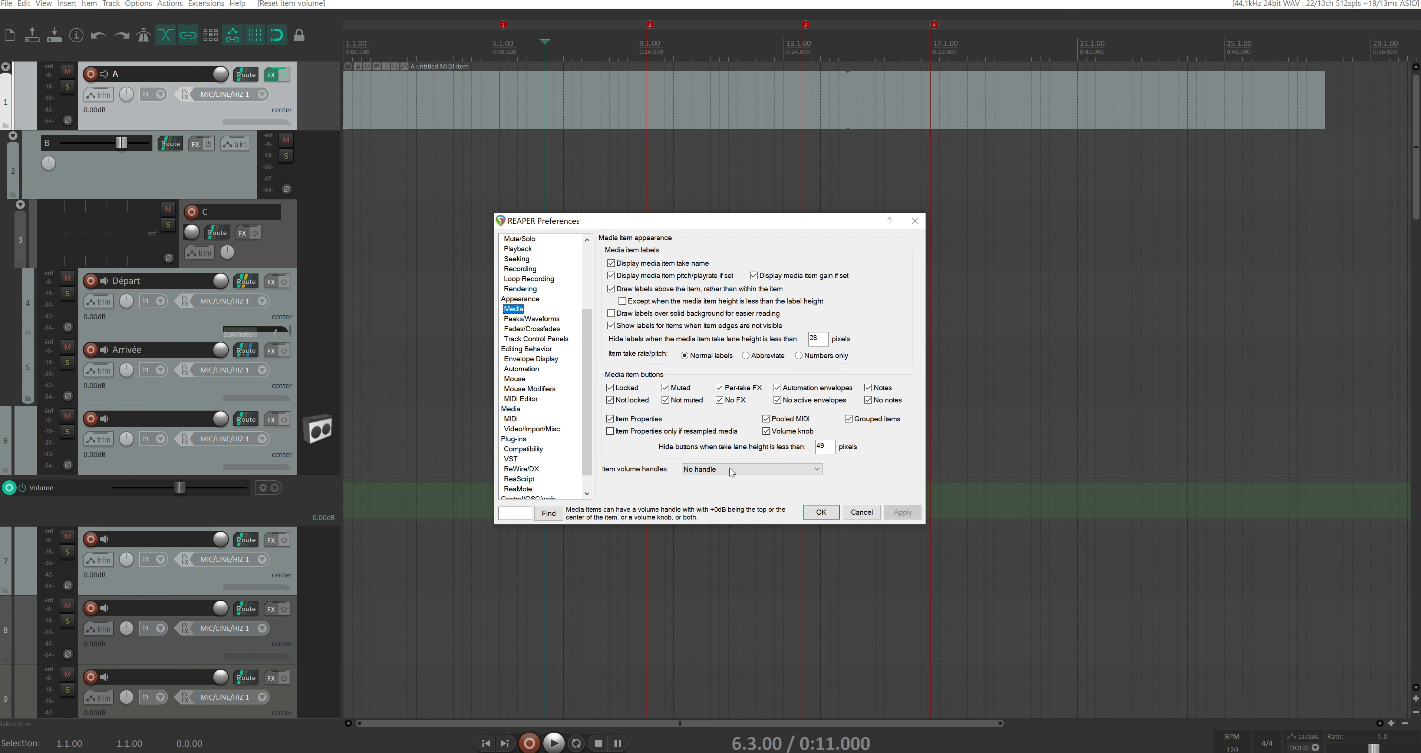
left_click(731, 470)
left_click(728, 480)
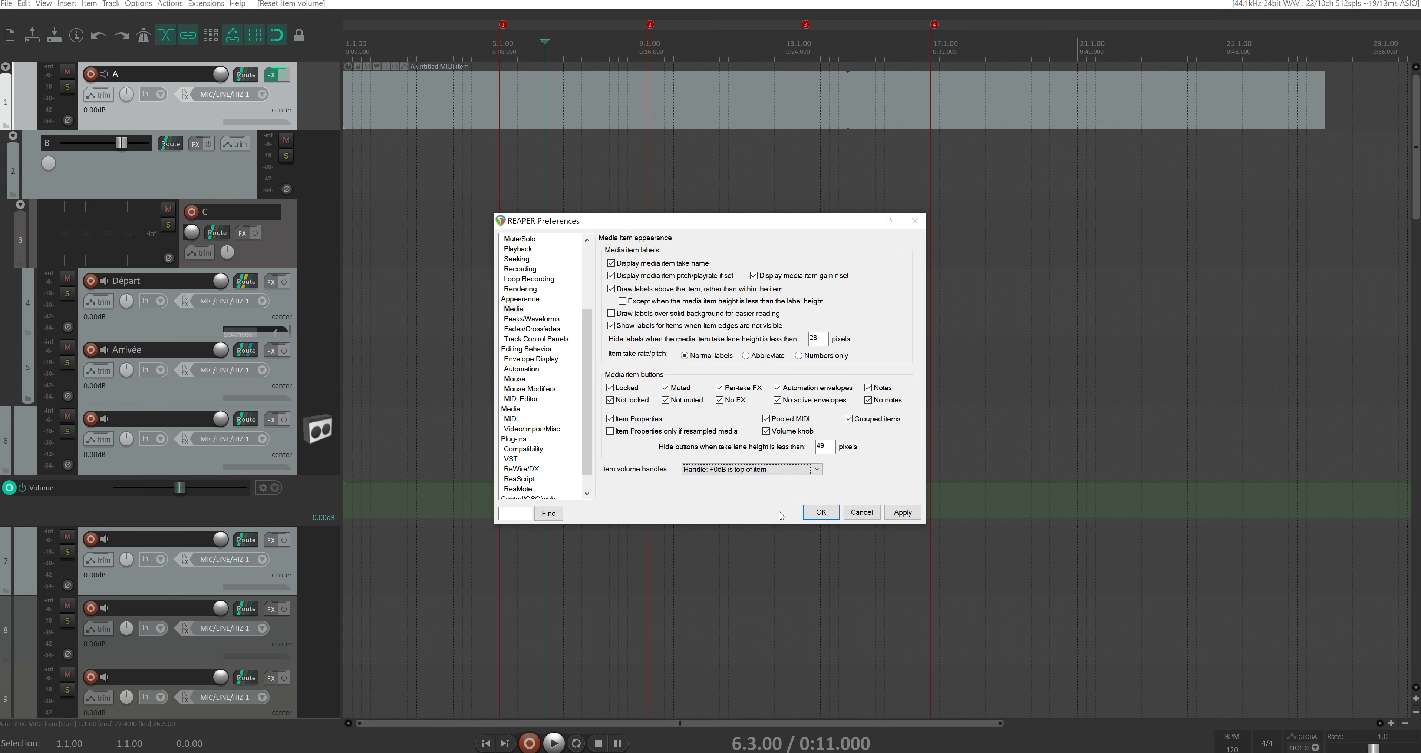
left_click(820, 512)
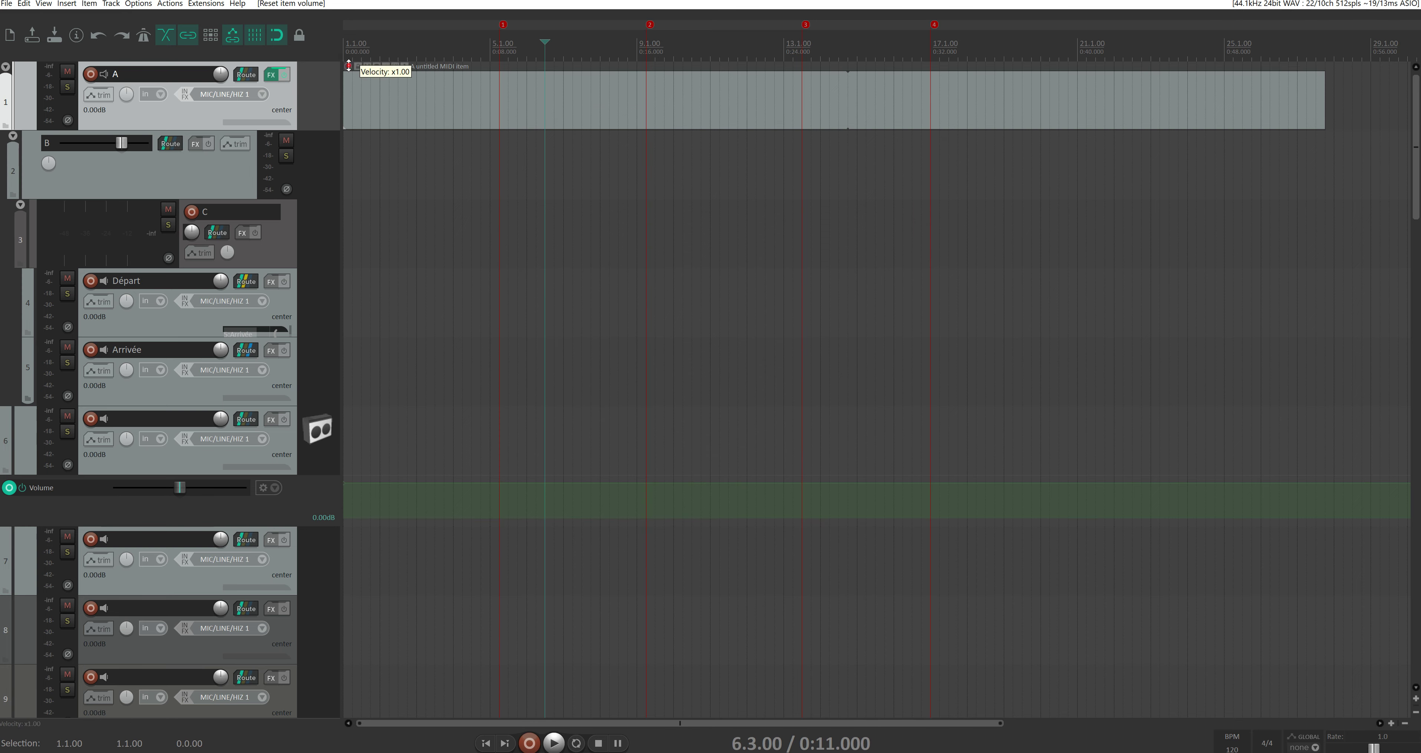
mouse_move(348, 65)
left_mouse_down()
mouse_move(444, 135)
mouse_move(438, 67)
mouse_move(433, 88)
mouse_move(479, 98)
mouse_move(349, 63)
left_mouse_up()
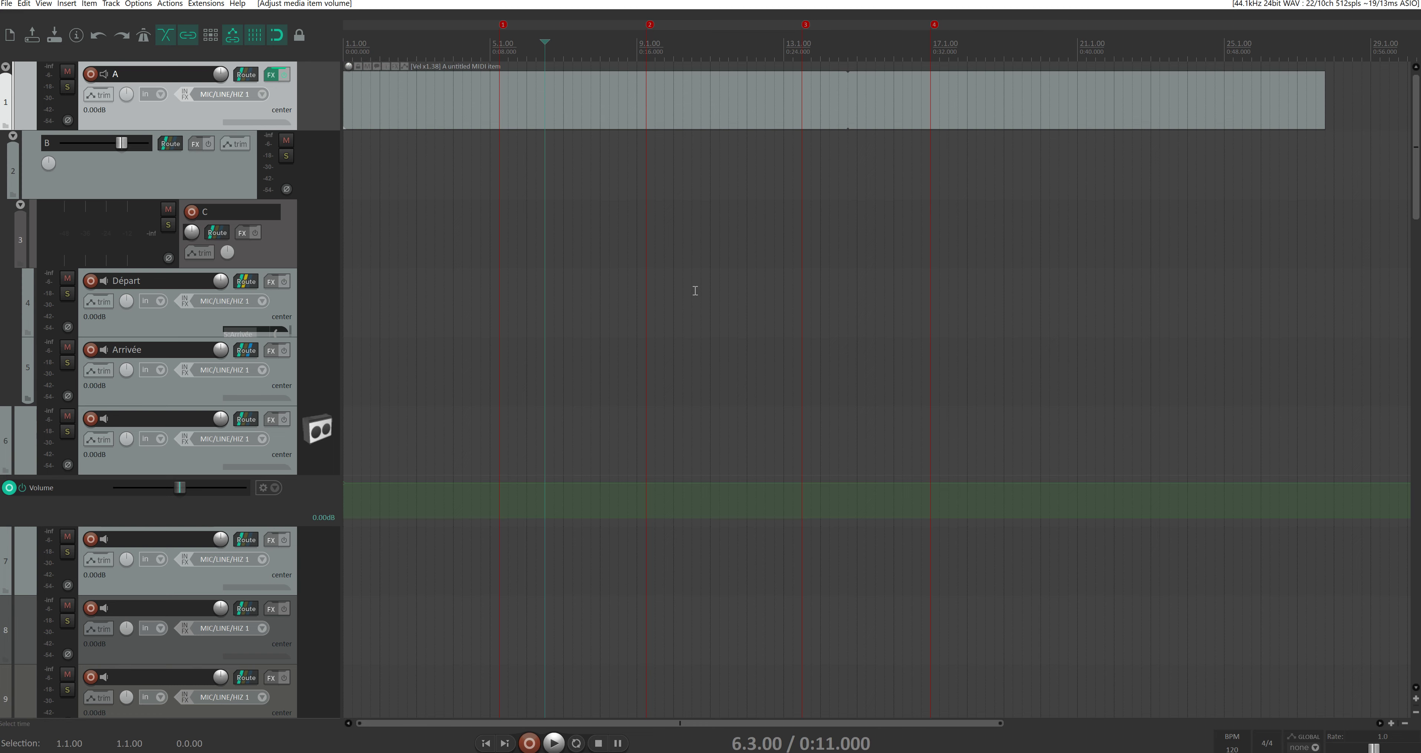